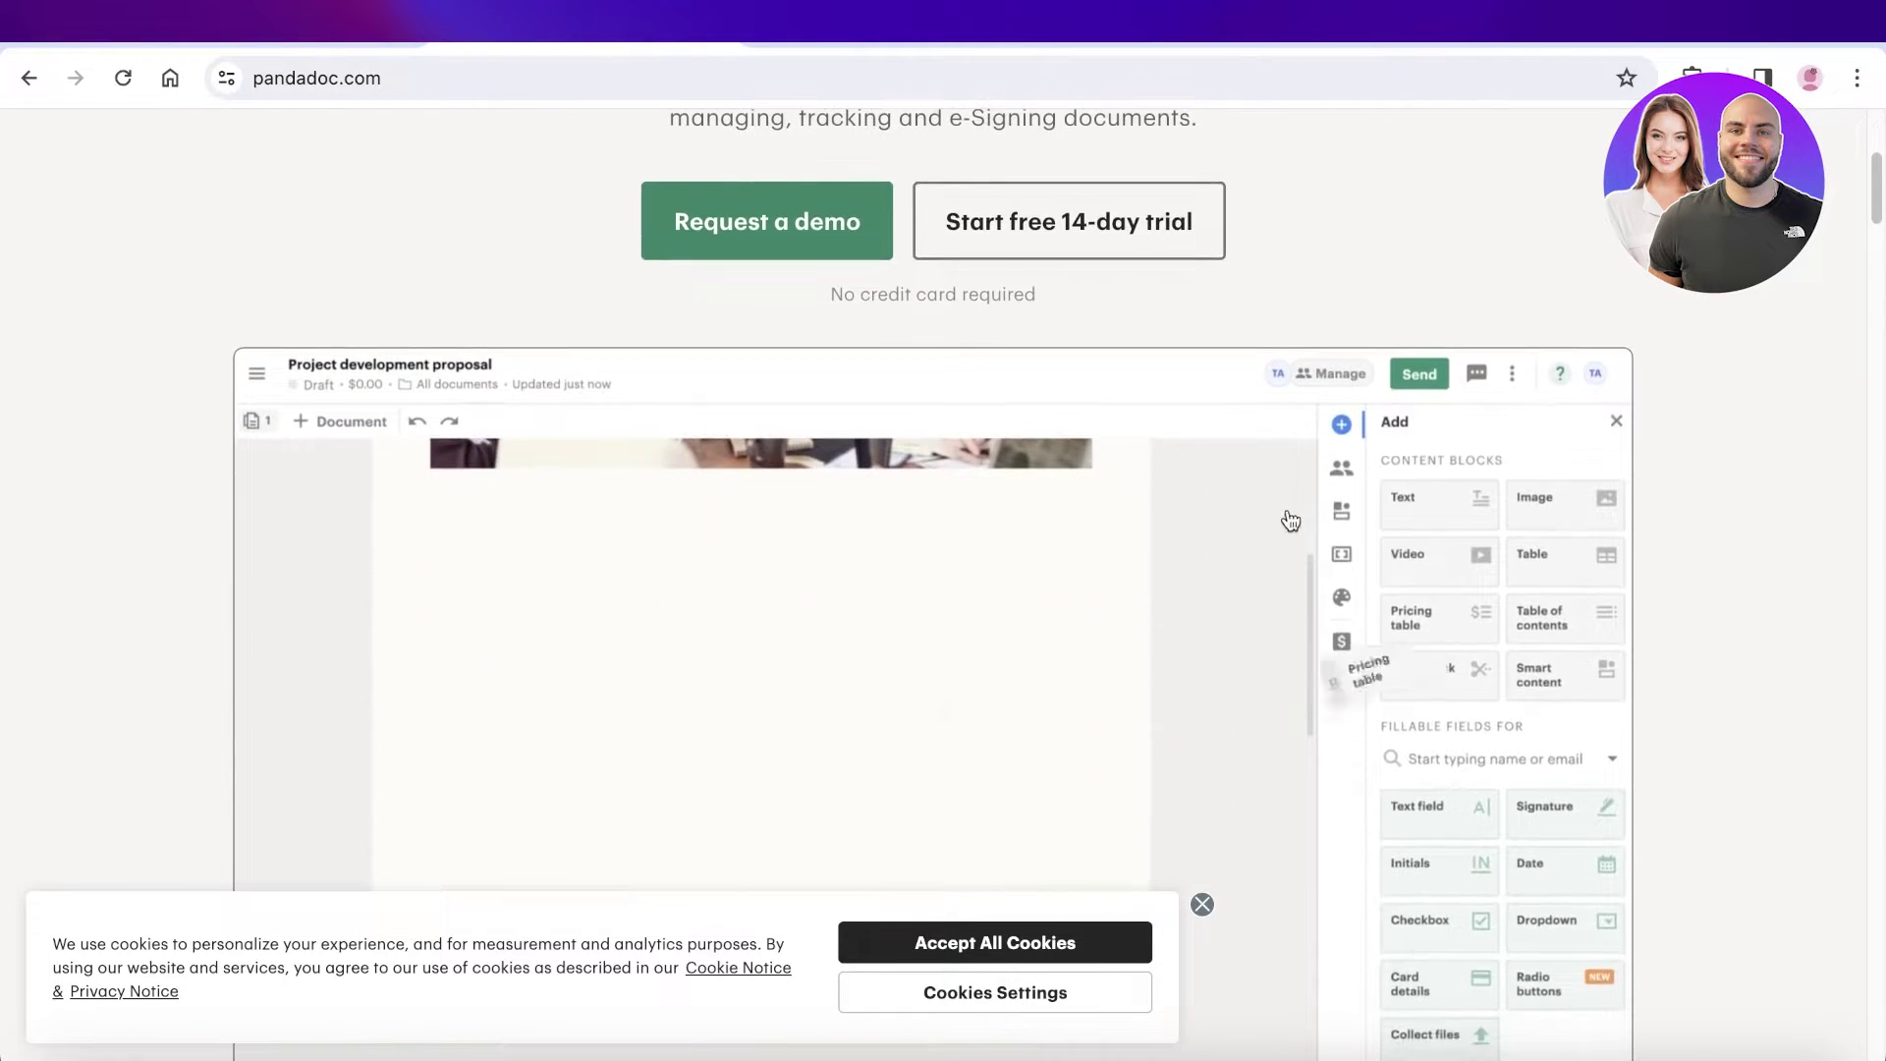
# - Scroll through the PandaDoc homepage and open the free 14-day trial sign-up
pyautogui.scroll(-5, 1293, 518)
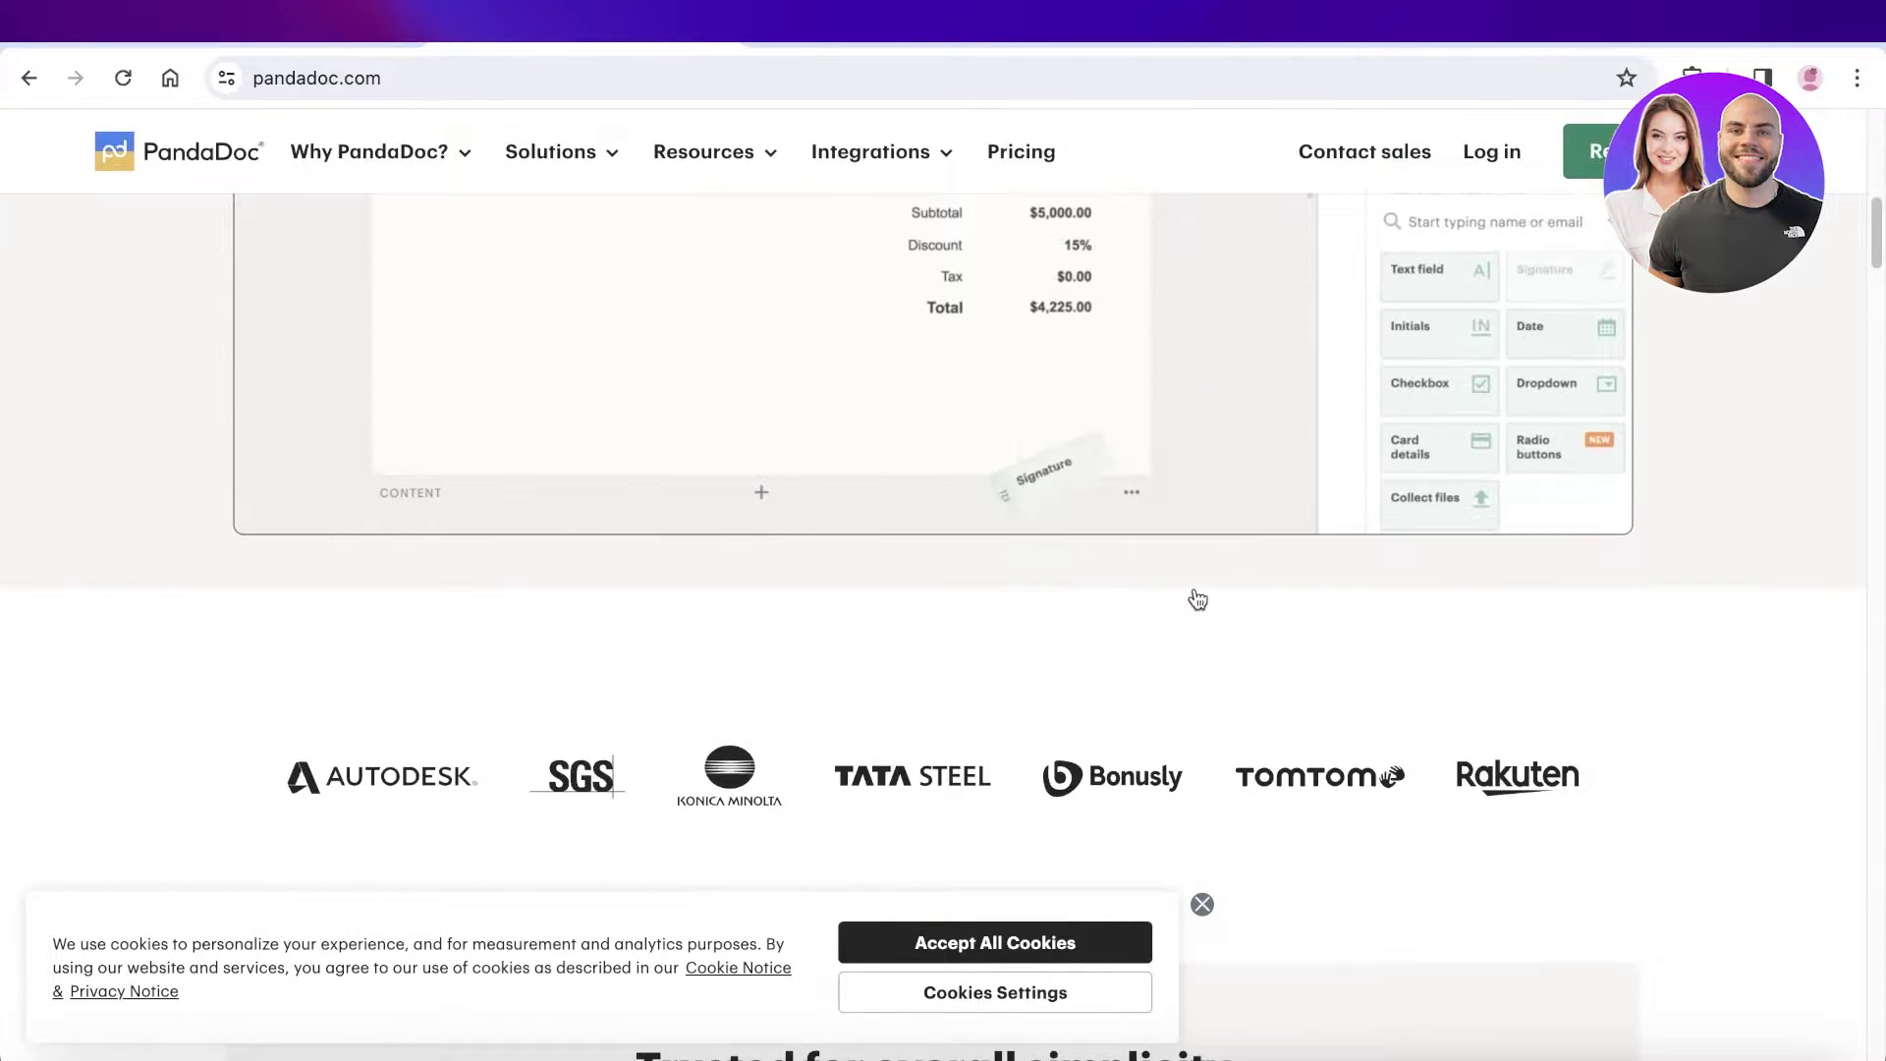
pyautogui.scroll(-5, 1094, 588)
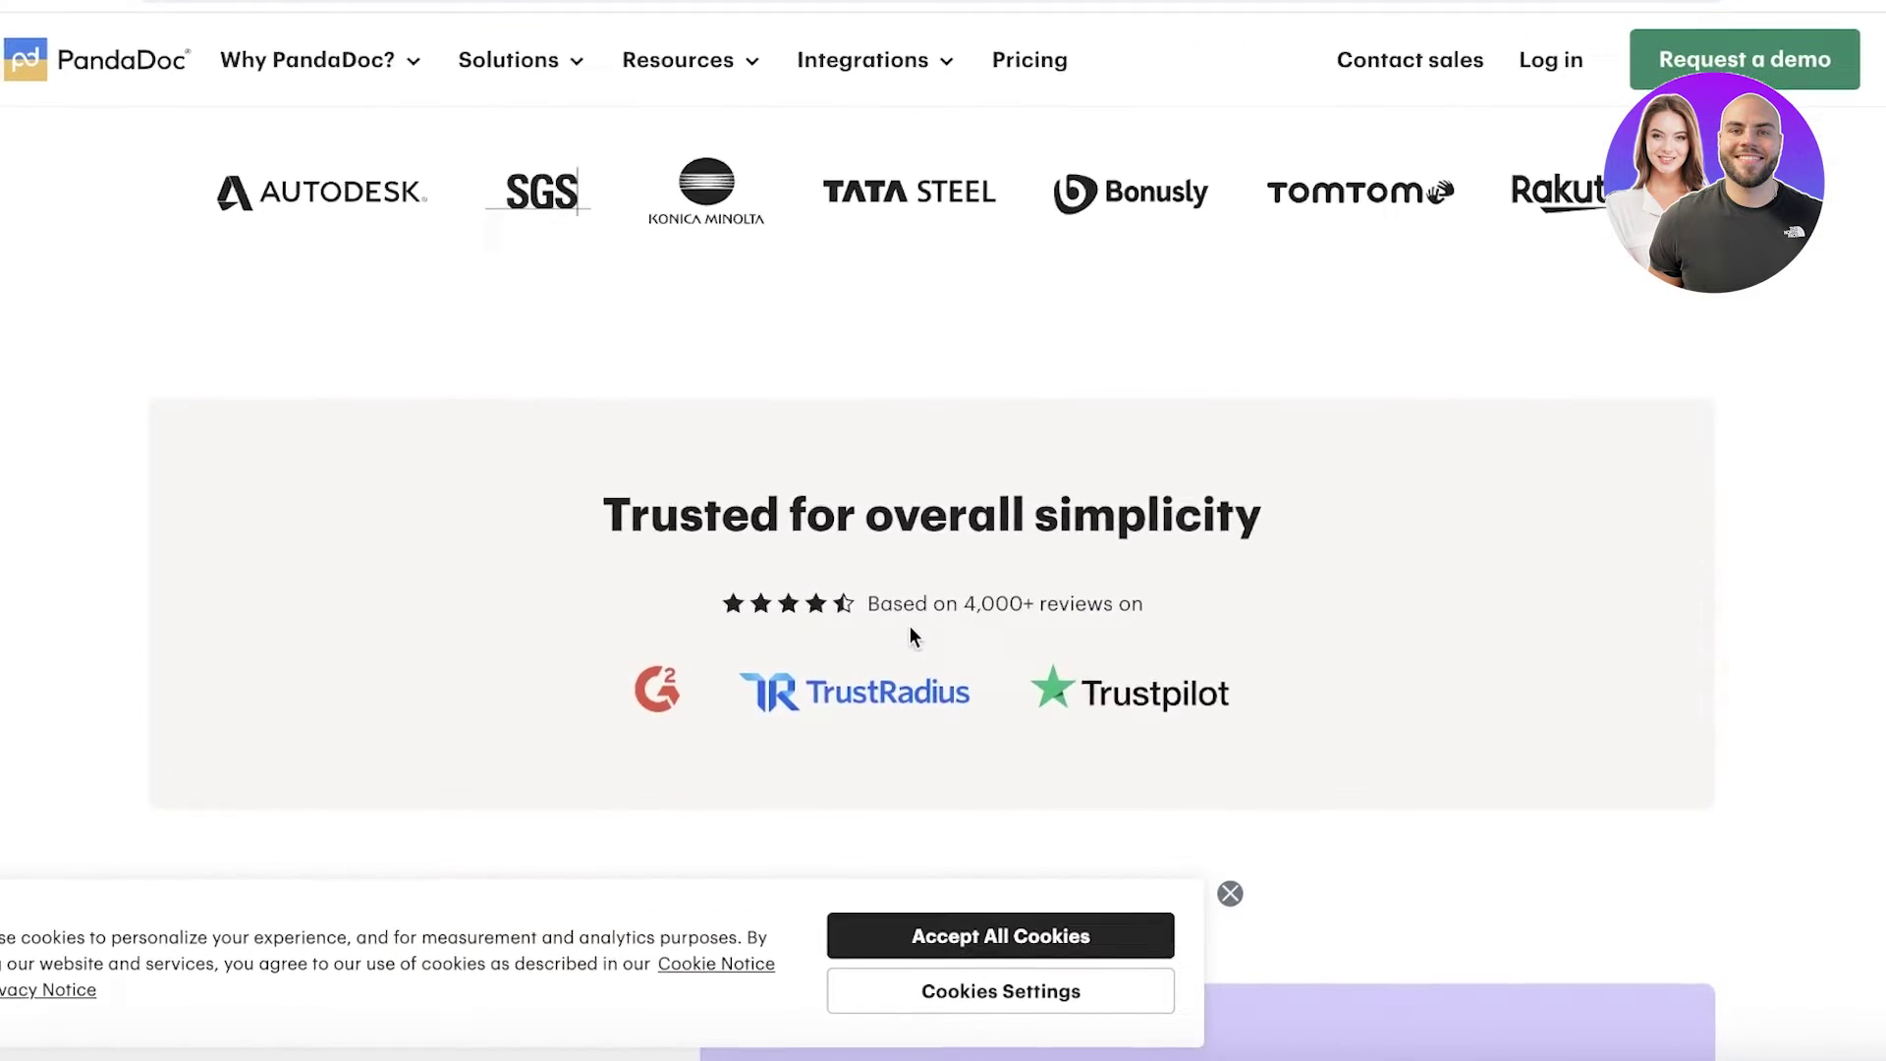
pyautogui.scroll(-5, 909, 628)
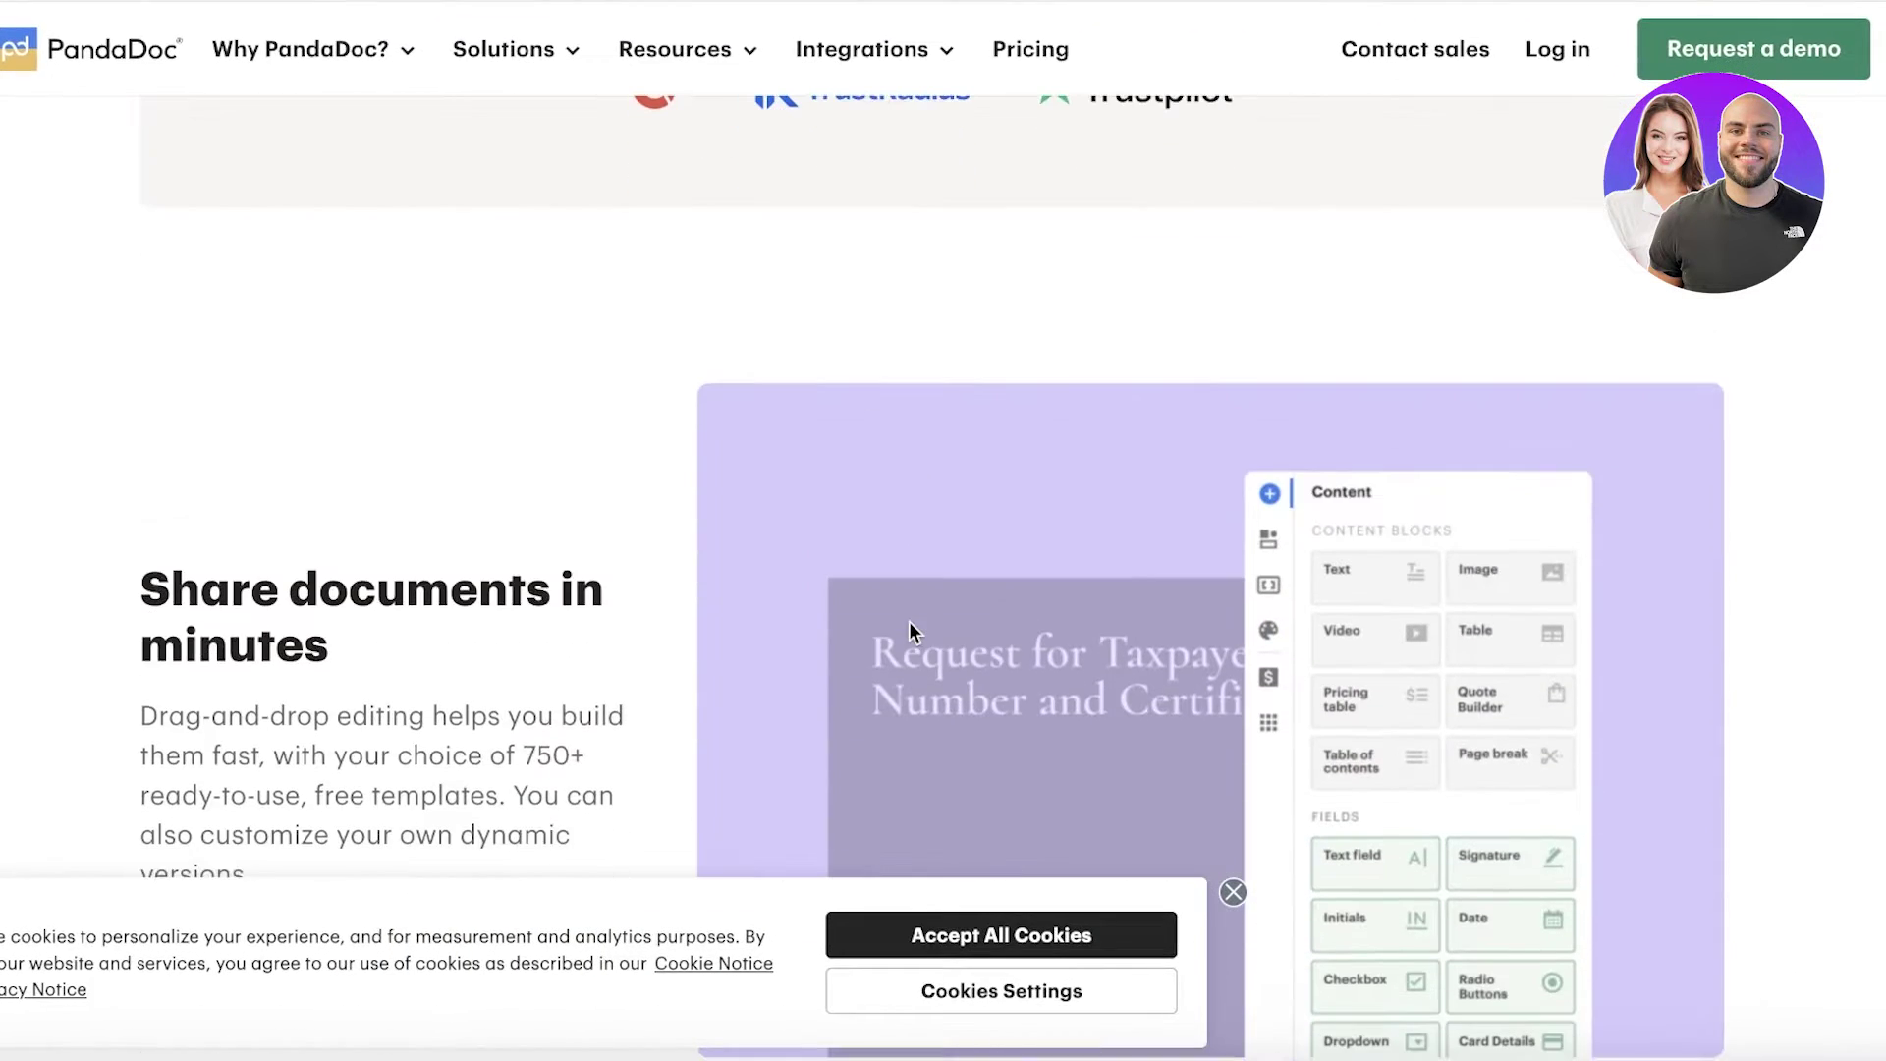
pyautogui.scroll(-4, 911, 625)
pyautogui.scroll(-3, 912, 633)
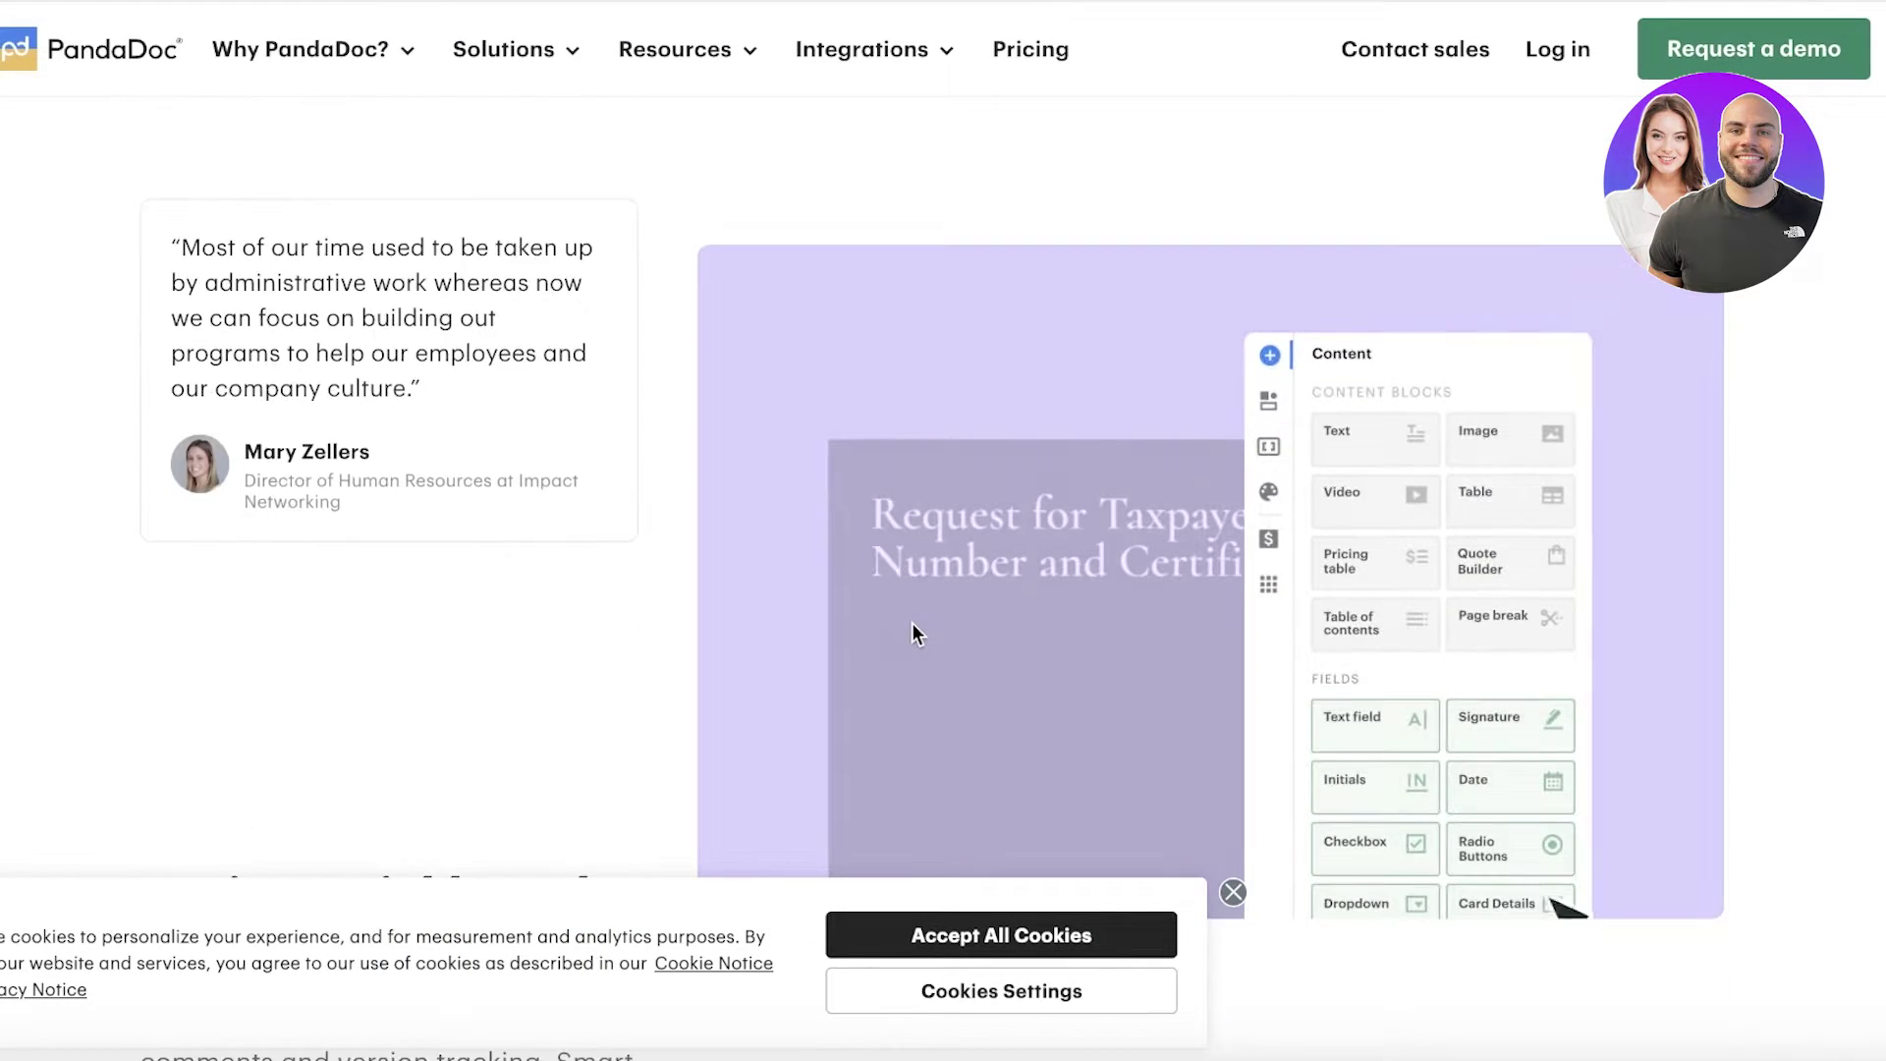
pyautogui.scroll(-5, 890, 668)
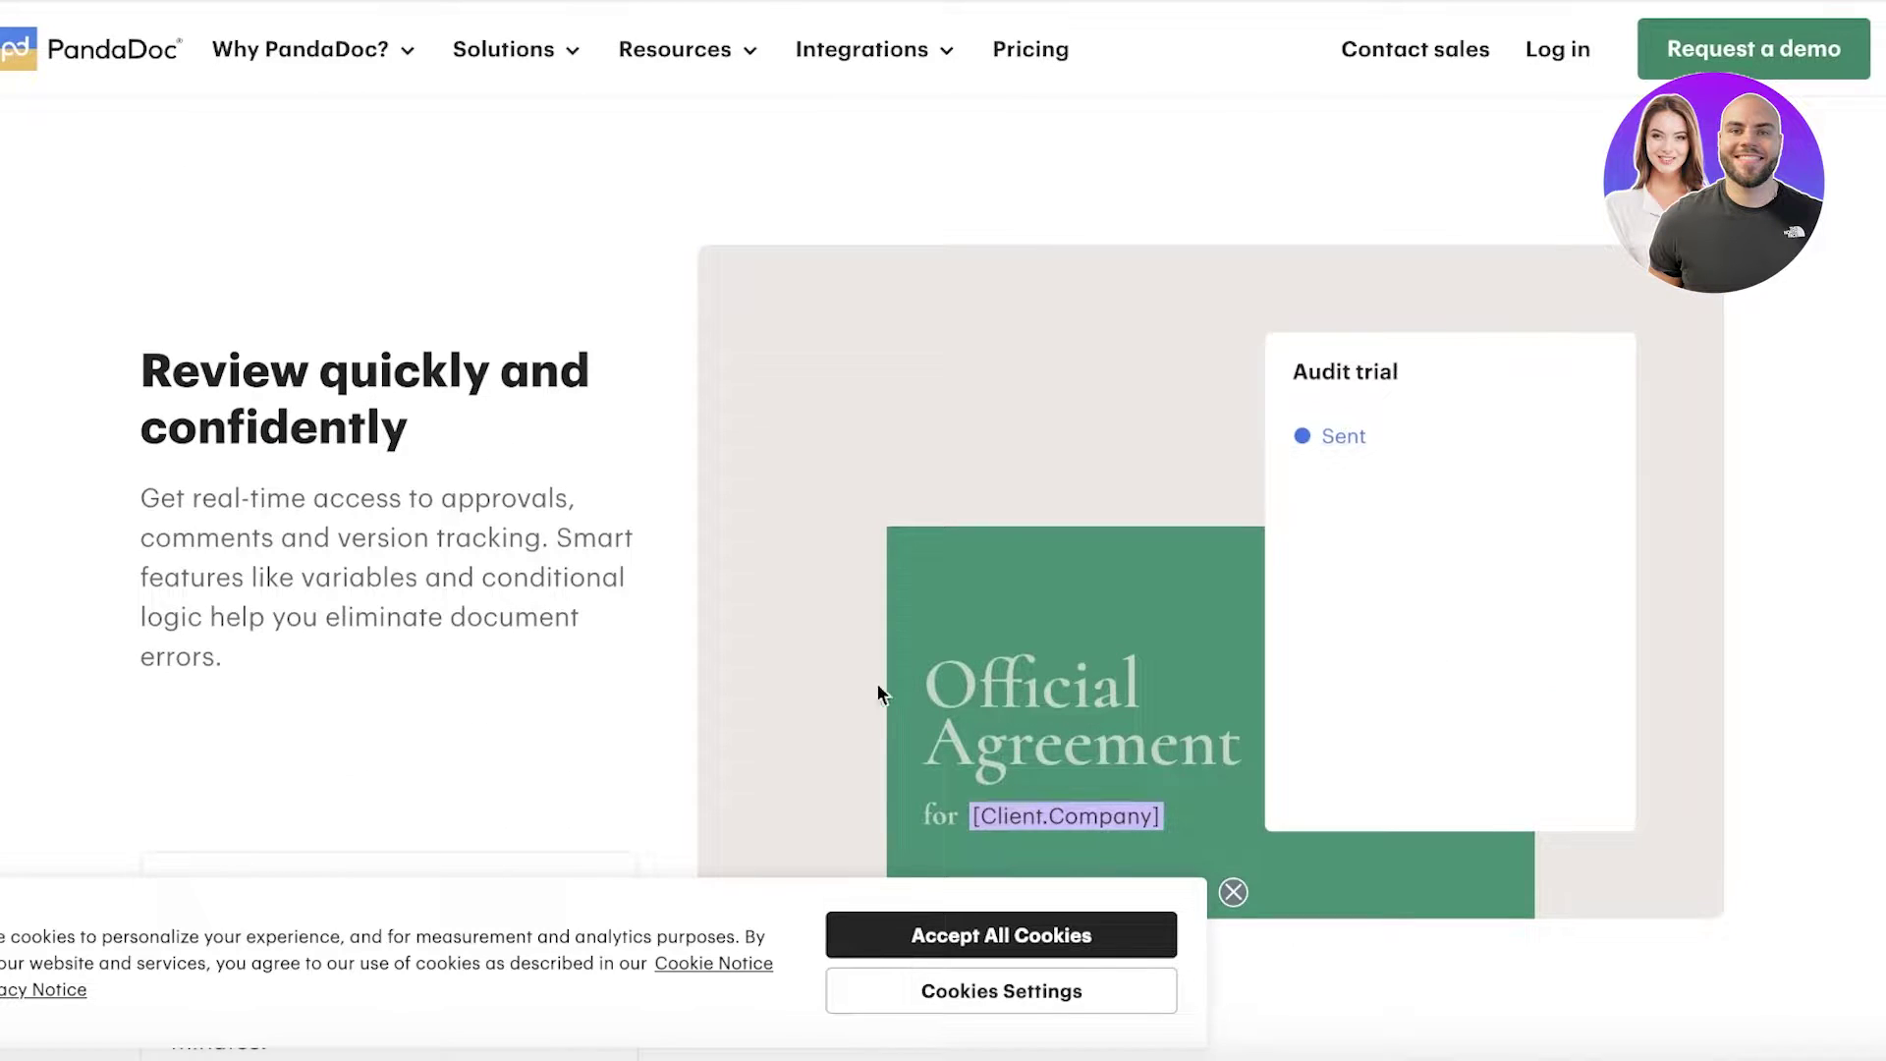
pyautogui.scroll(-4, 768, 730)
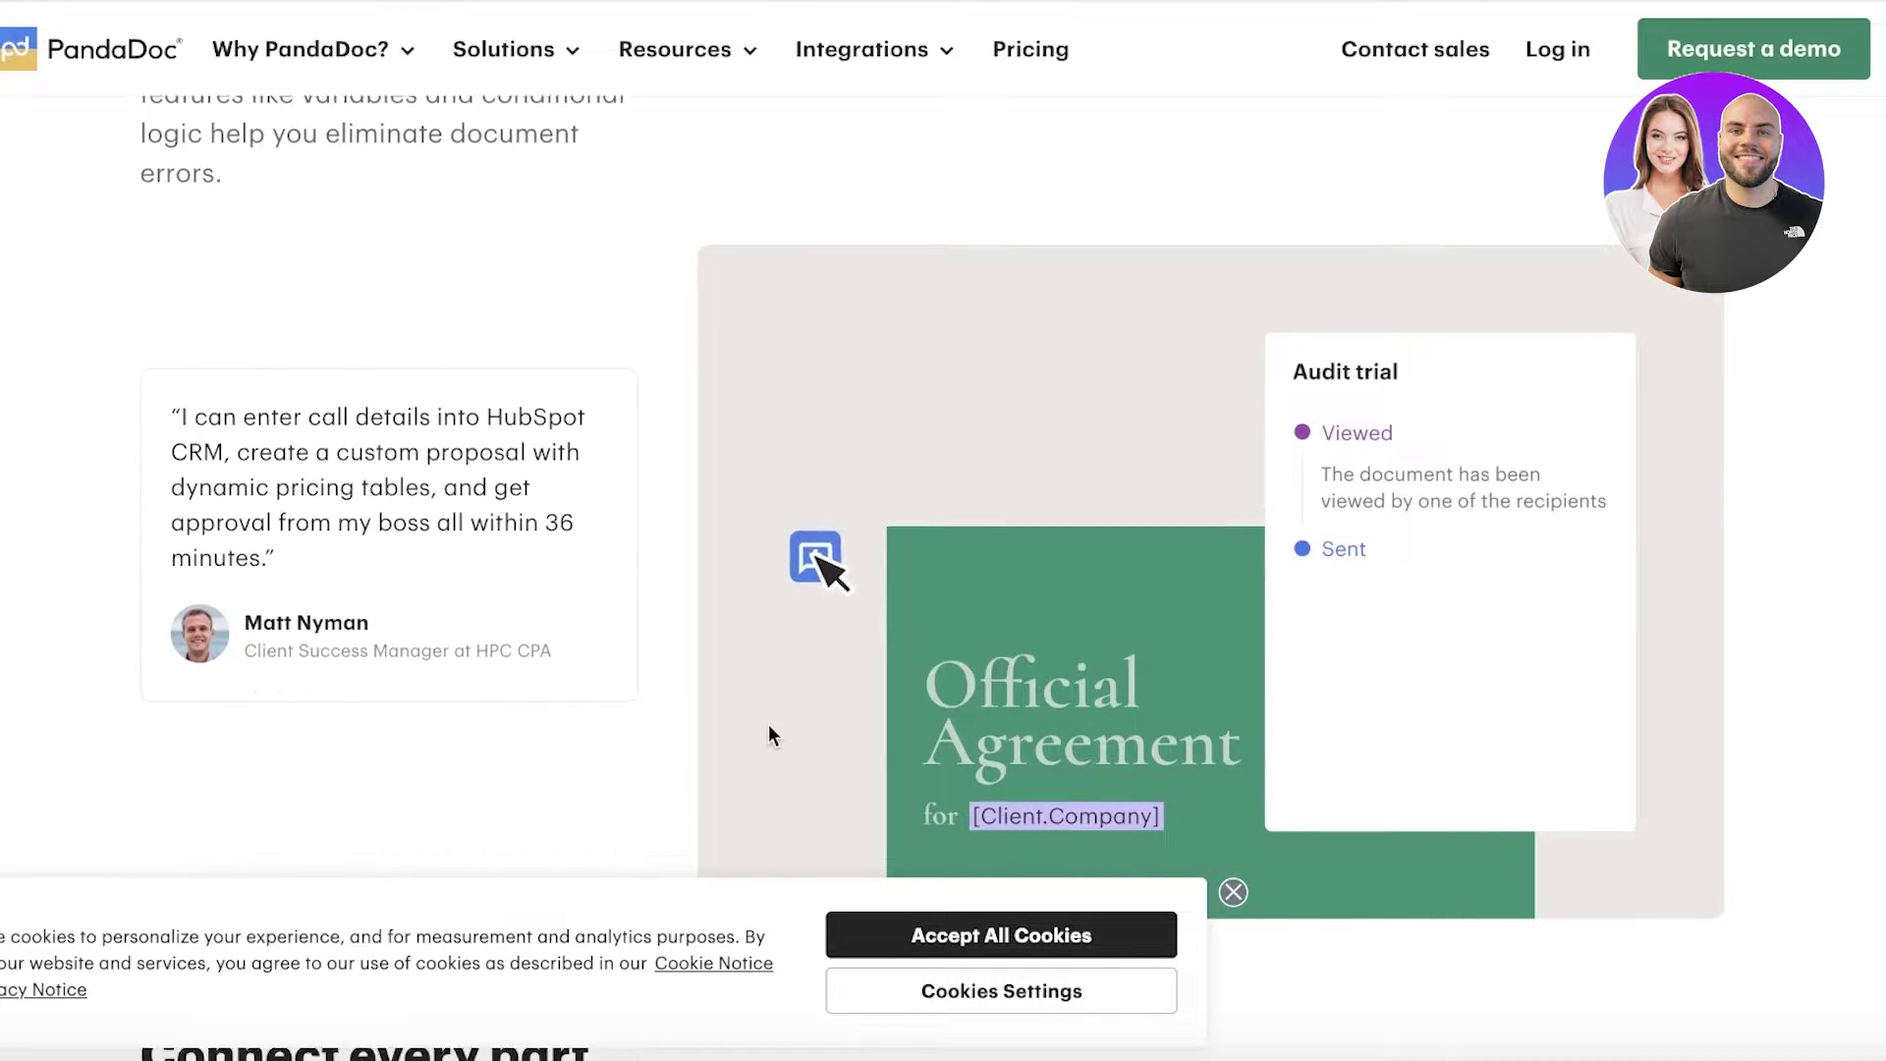
pyautogui.scroll(-3, 769, 727)
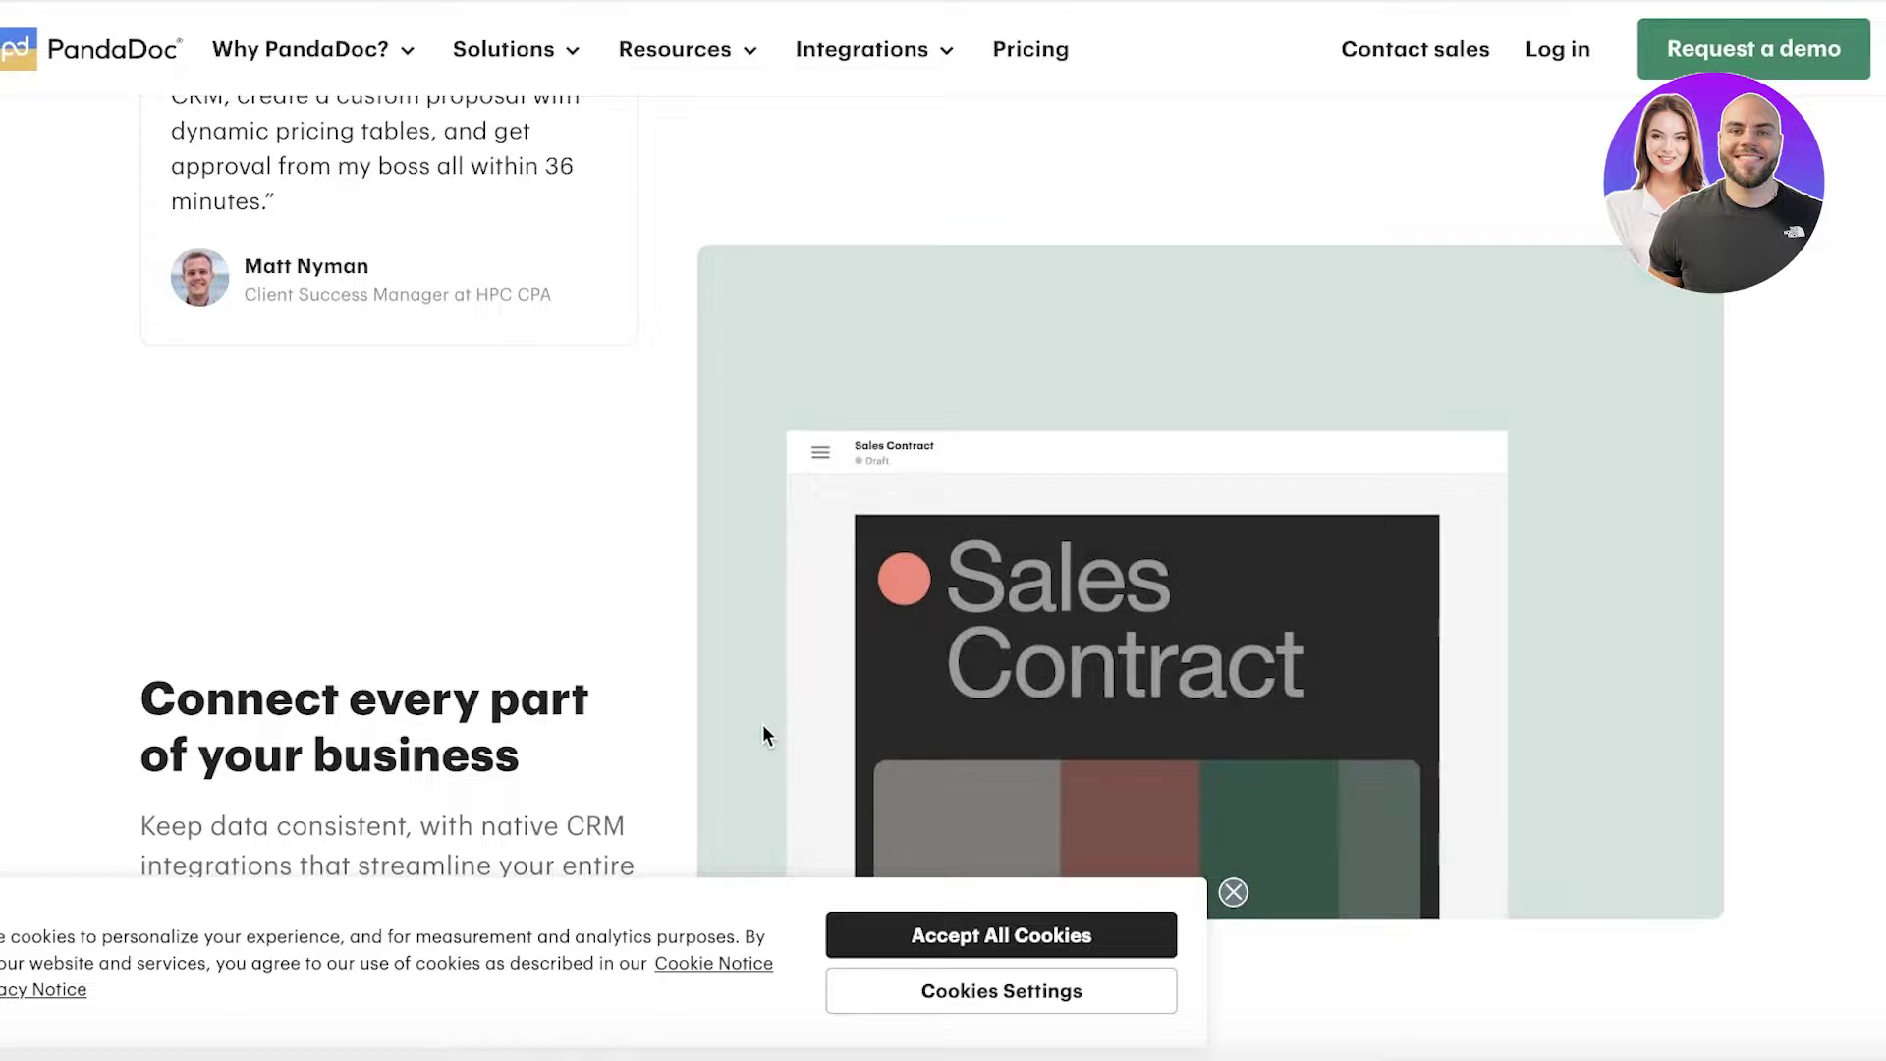
pyautogui.scroll(15, 751, 713)
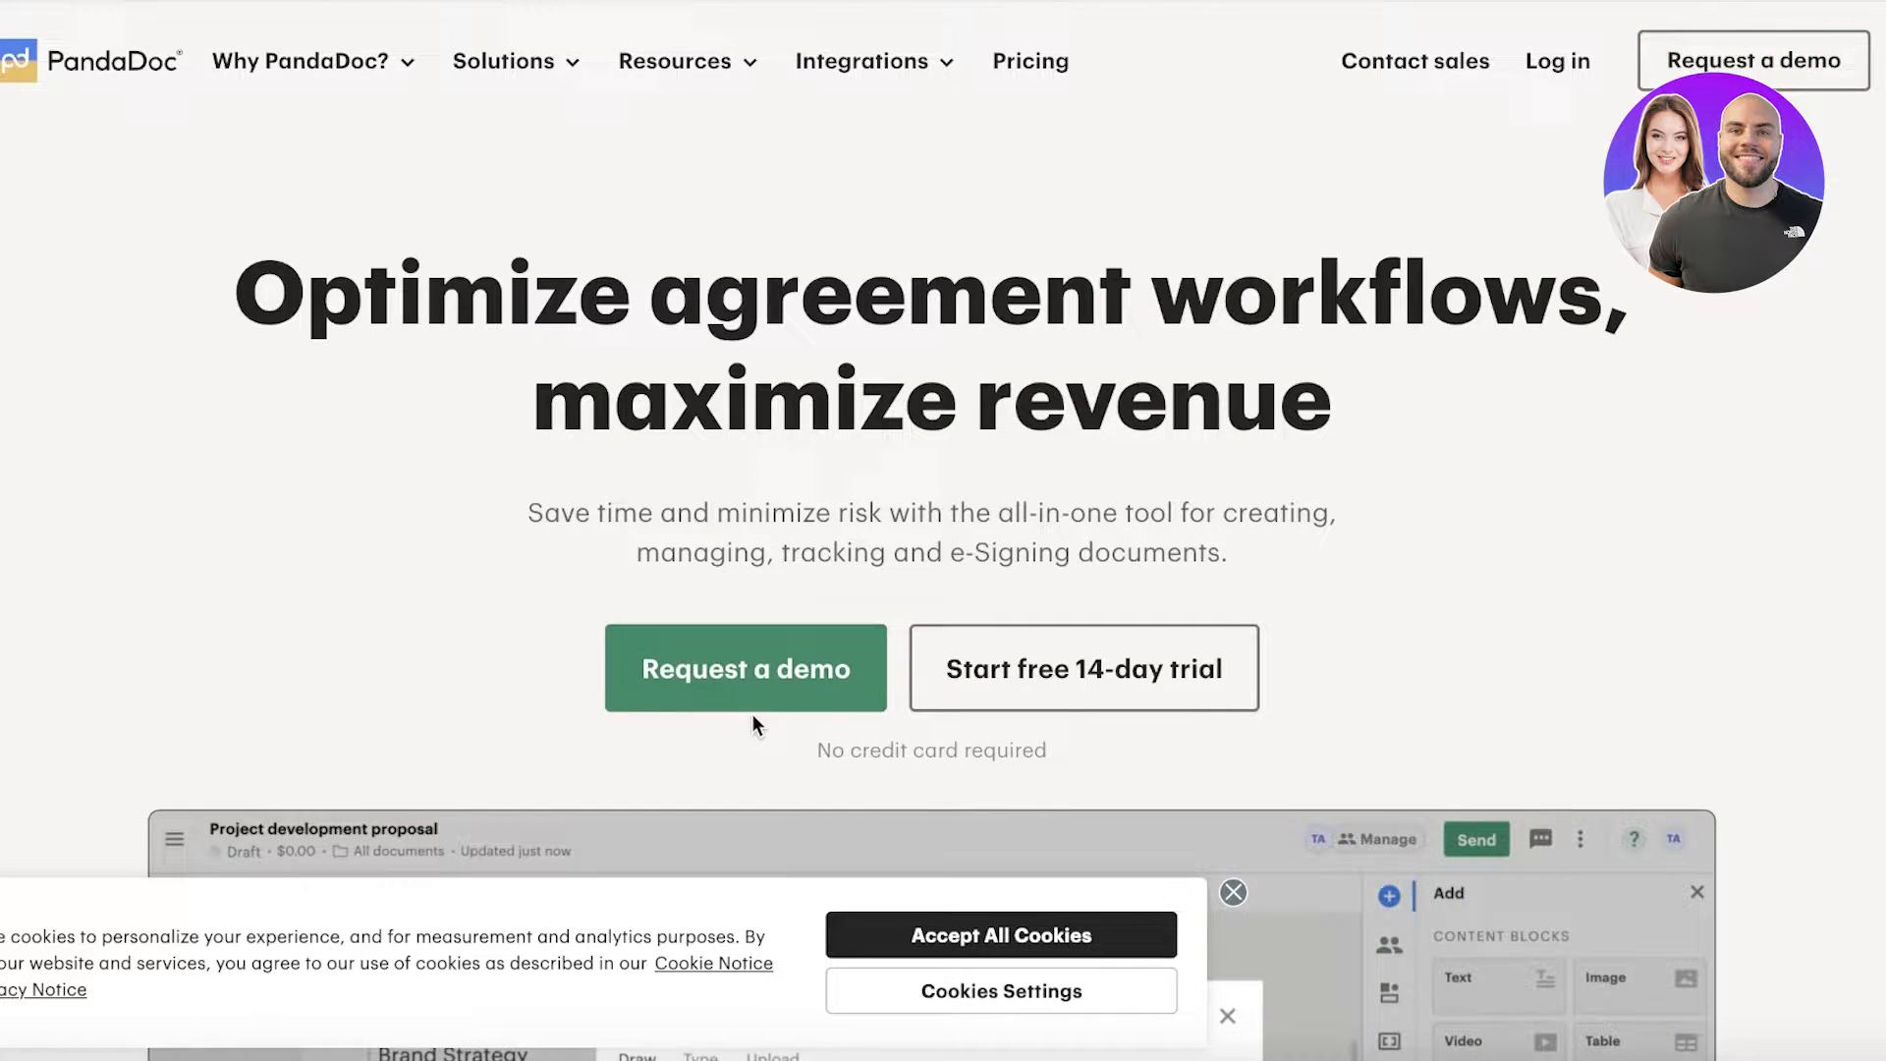
pyautogui.click(954, 687)
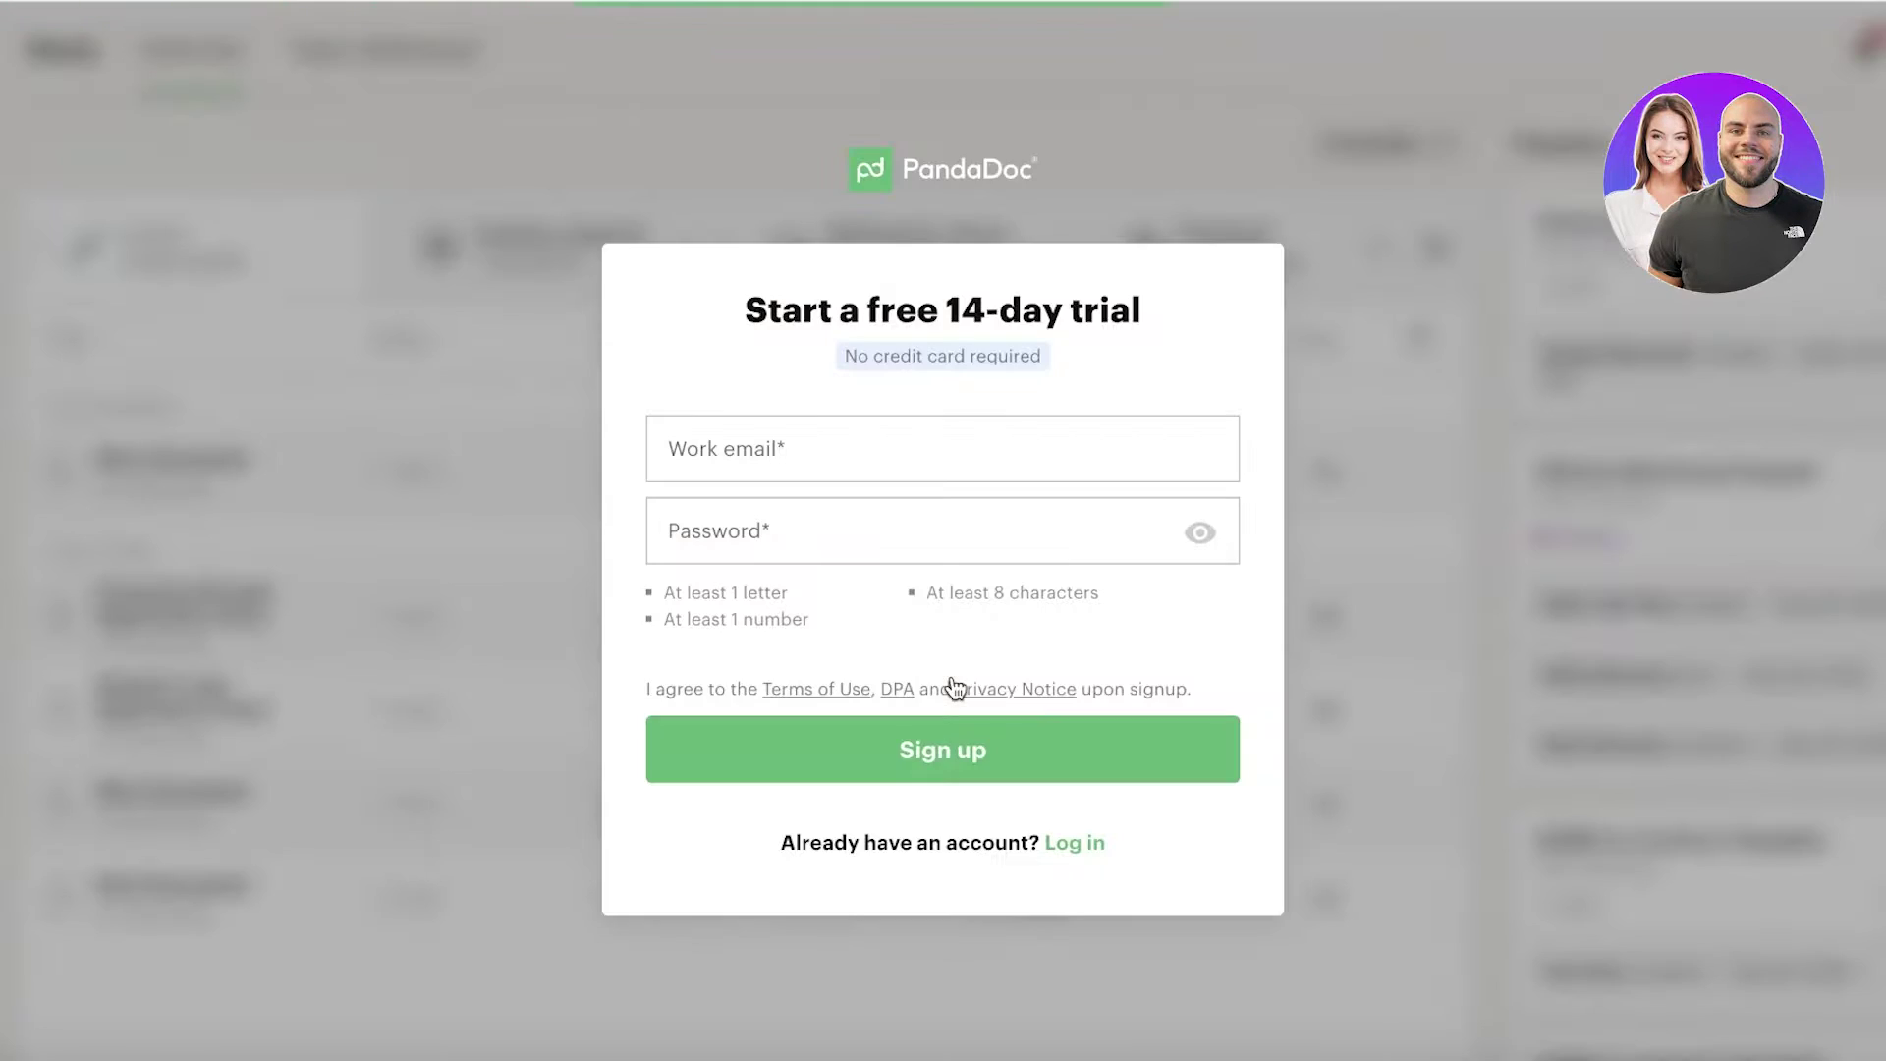
# - Fill the work e-mail with a saved address and start a free eSign plan account
pyautogui.click(974, 436)
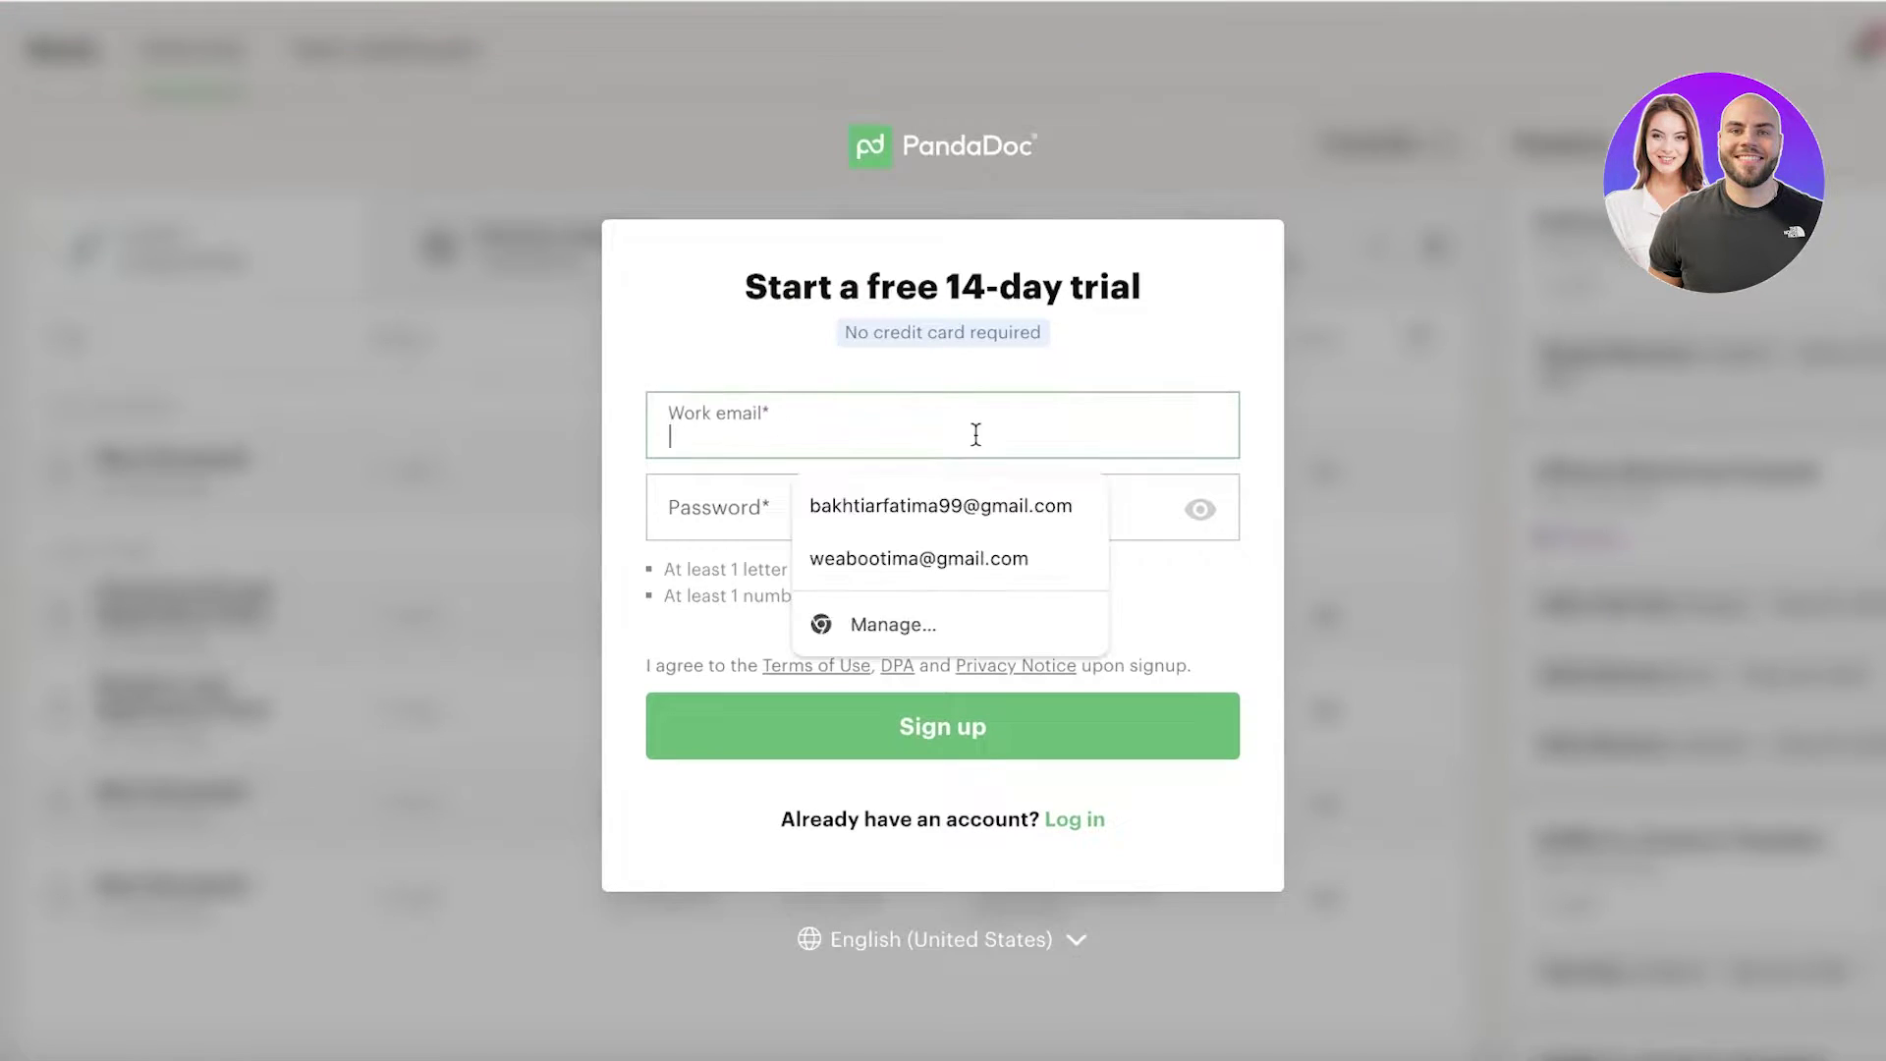
pyautogui.click(960, 556)
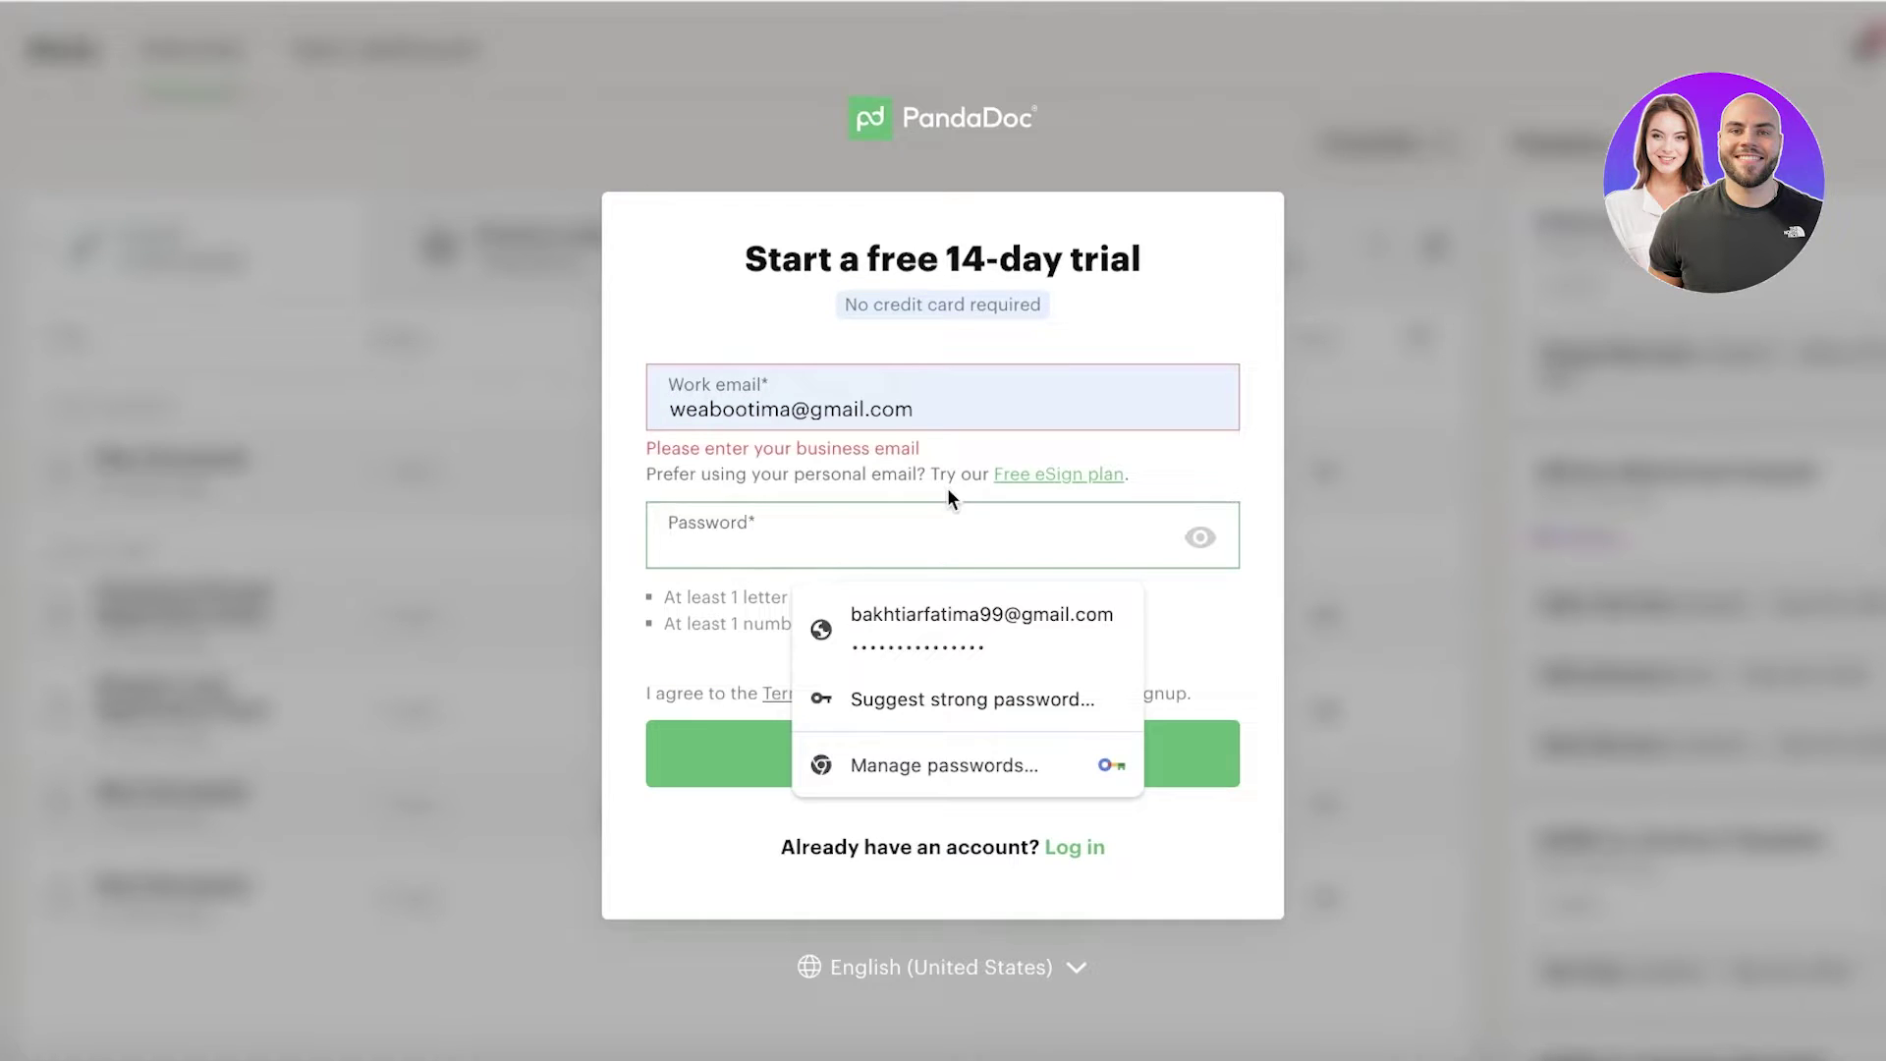
pyautogui.write('a')
pyautogui.click(1037, 477)
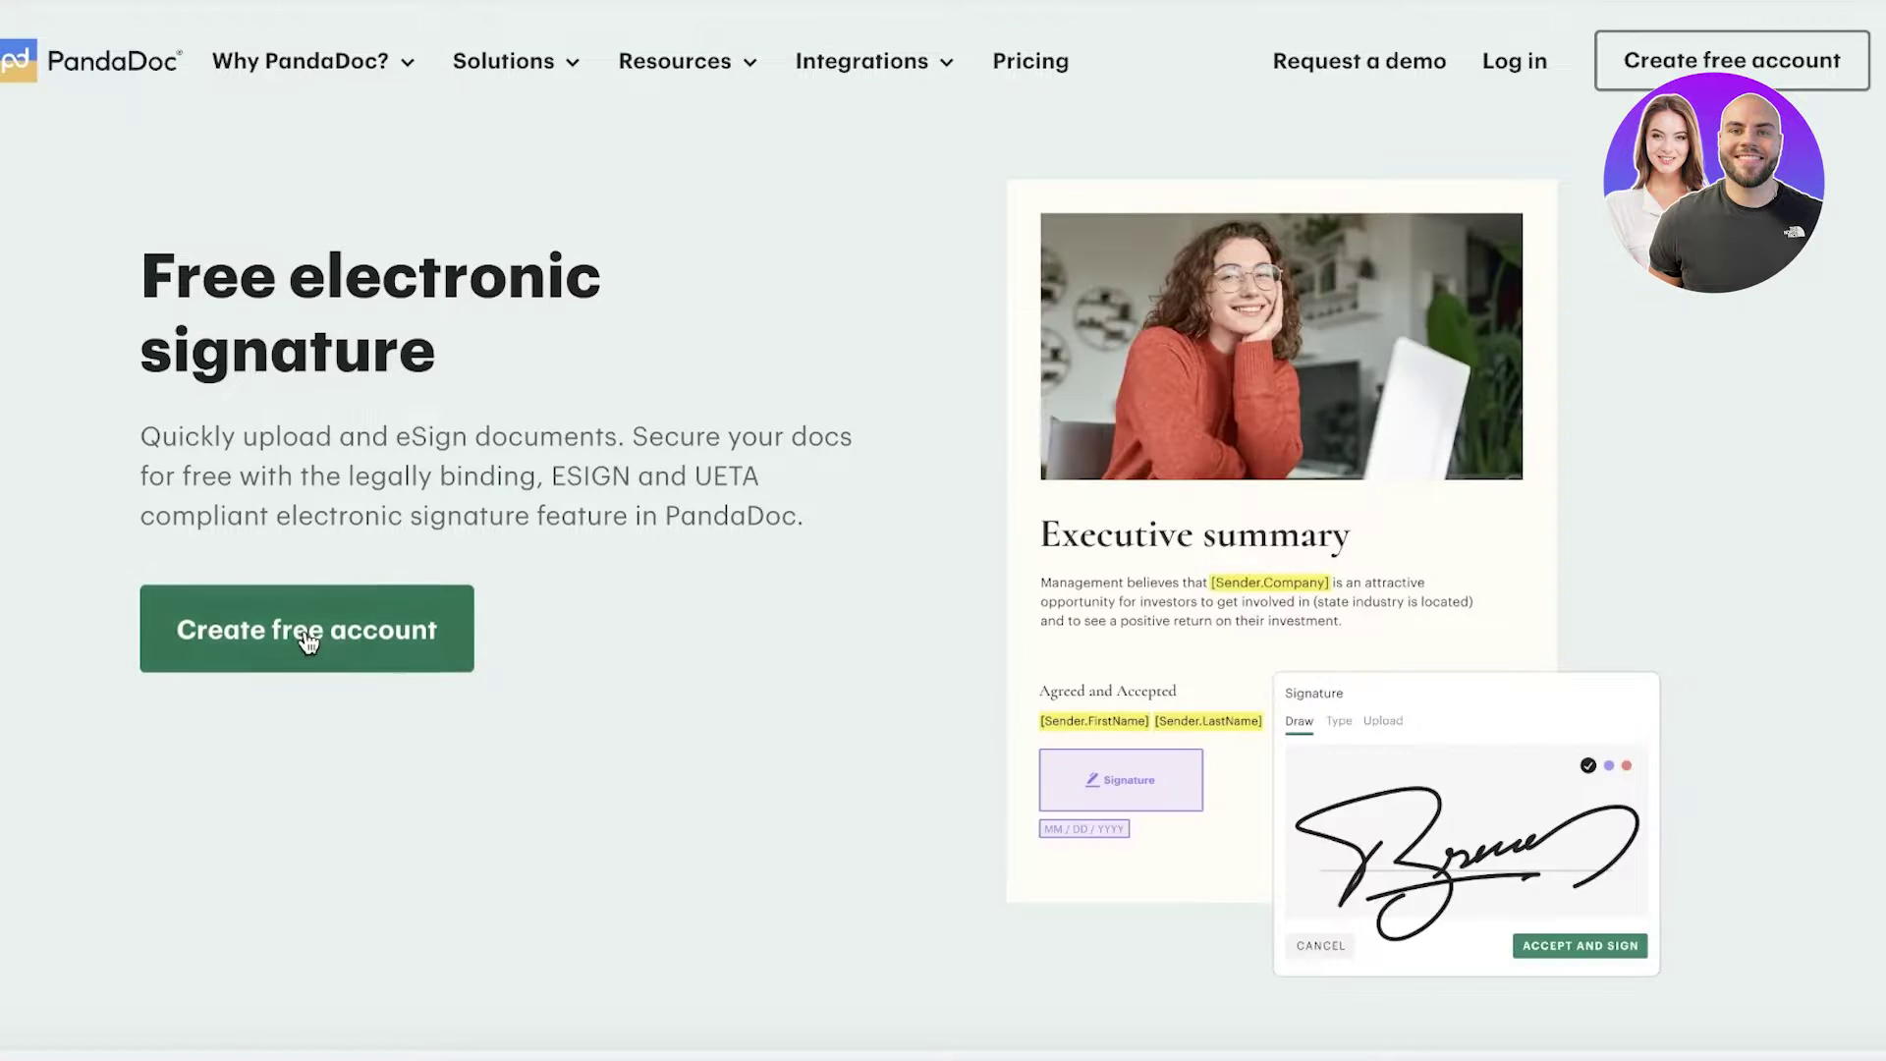
pyautogui.click(308, 640)
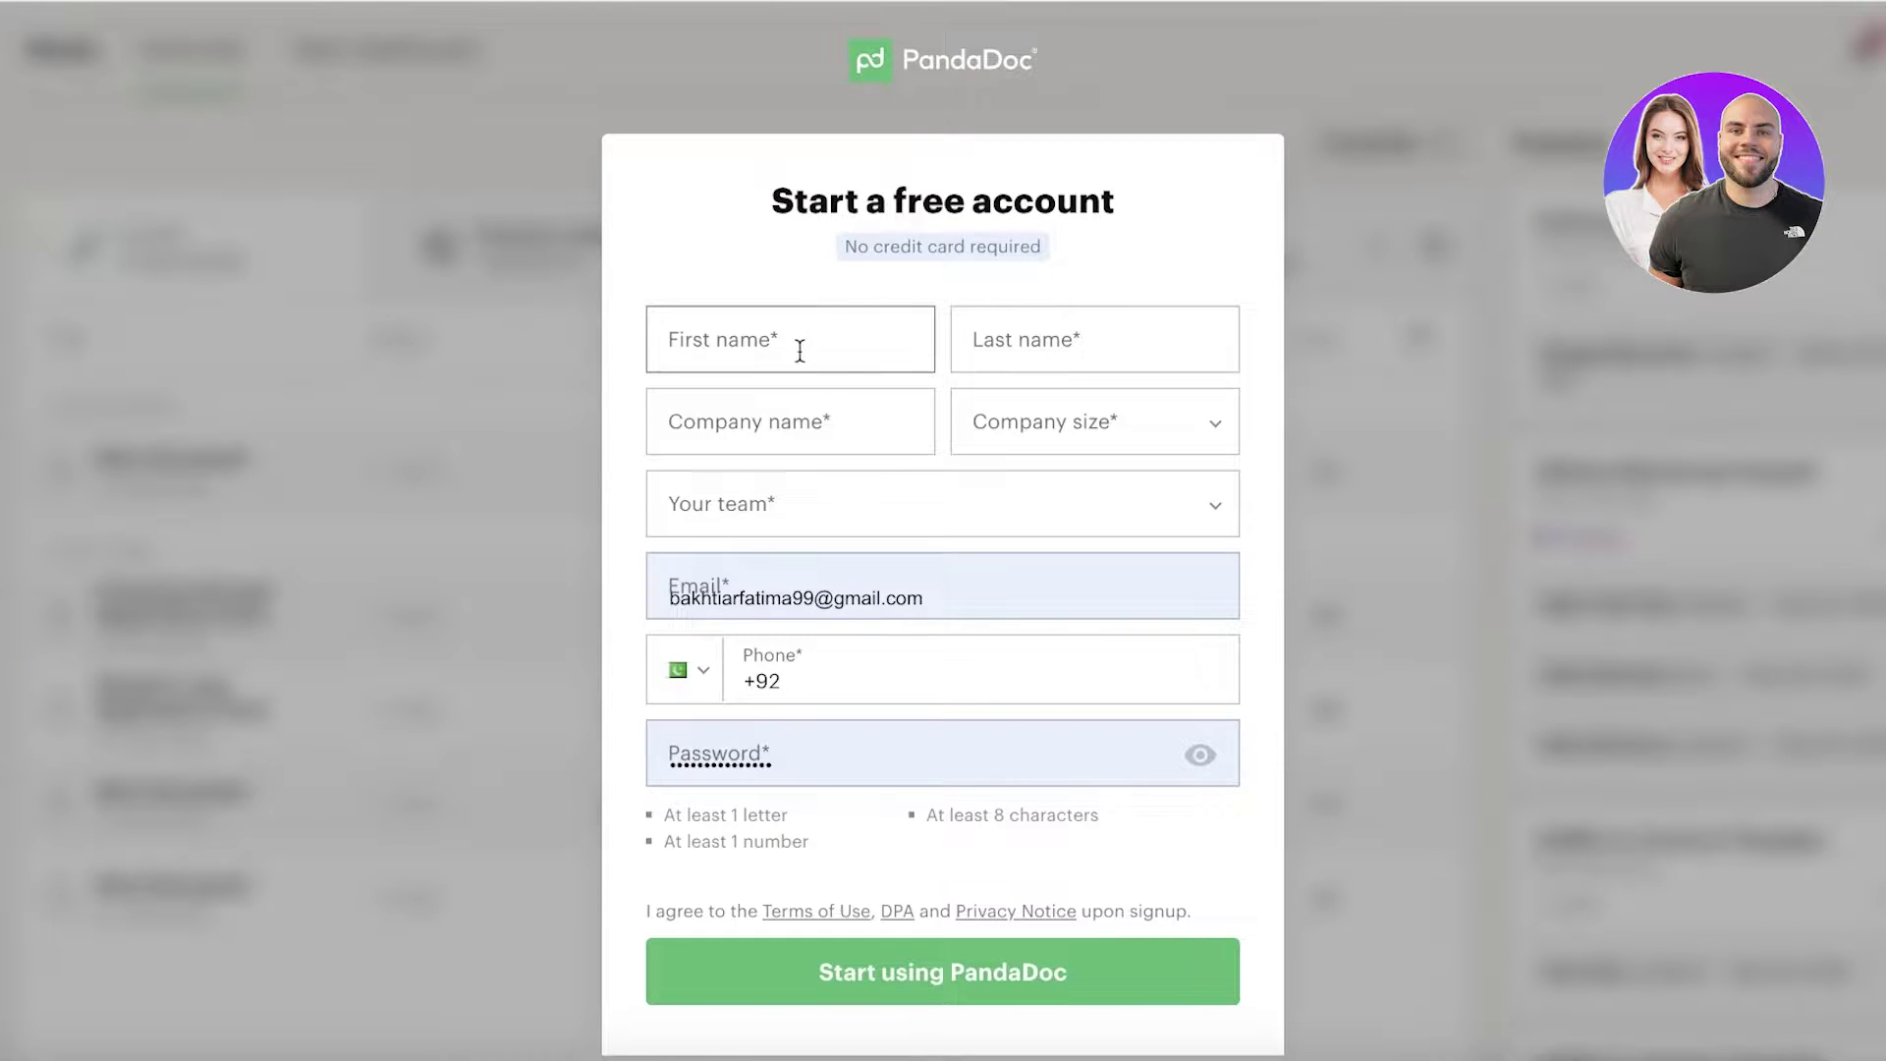
# - Autofill the first and last name, enter company 'Durden' and choose company size 2-10
pyautogui.click(800, 351)
pyautogui.write('J')
pyautogui.click(829, 405)
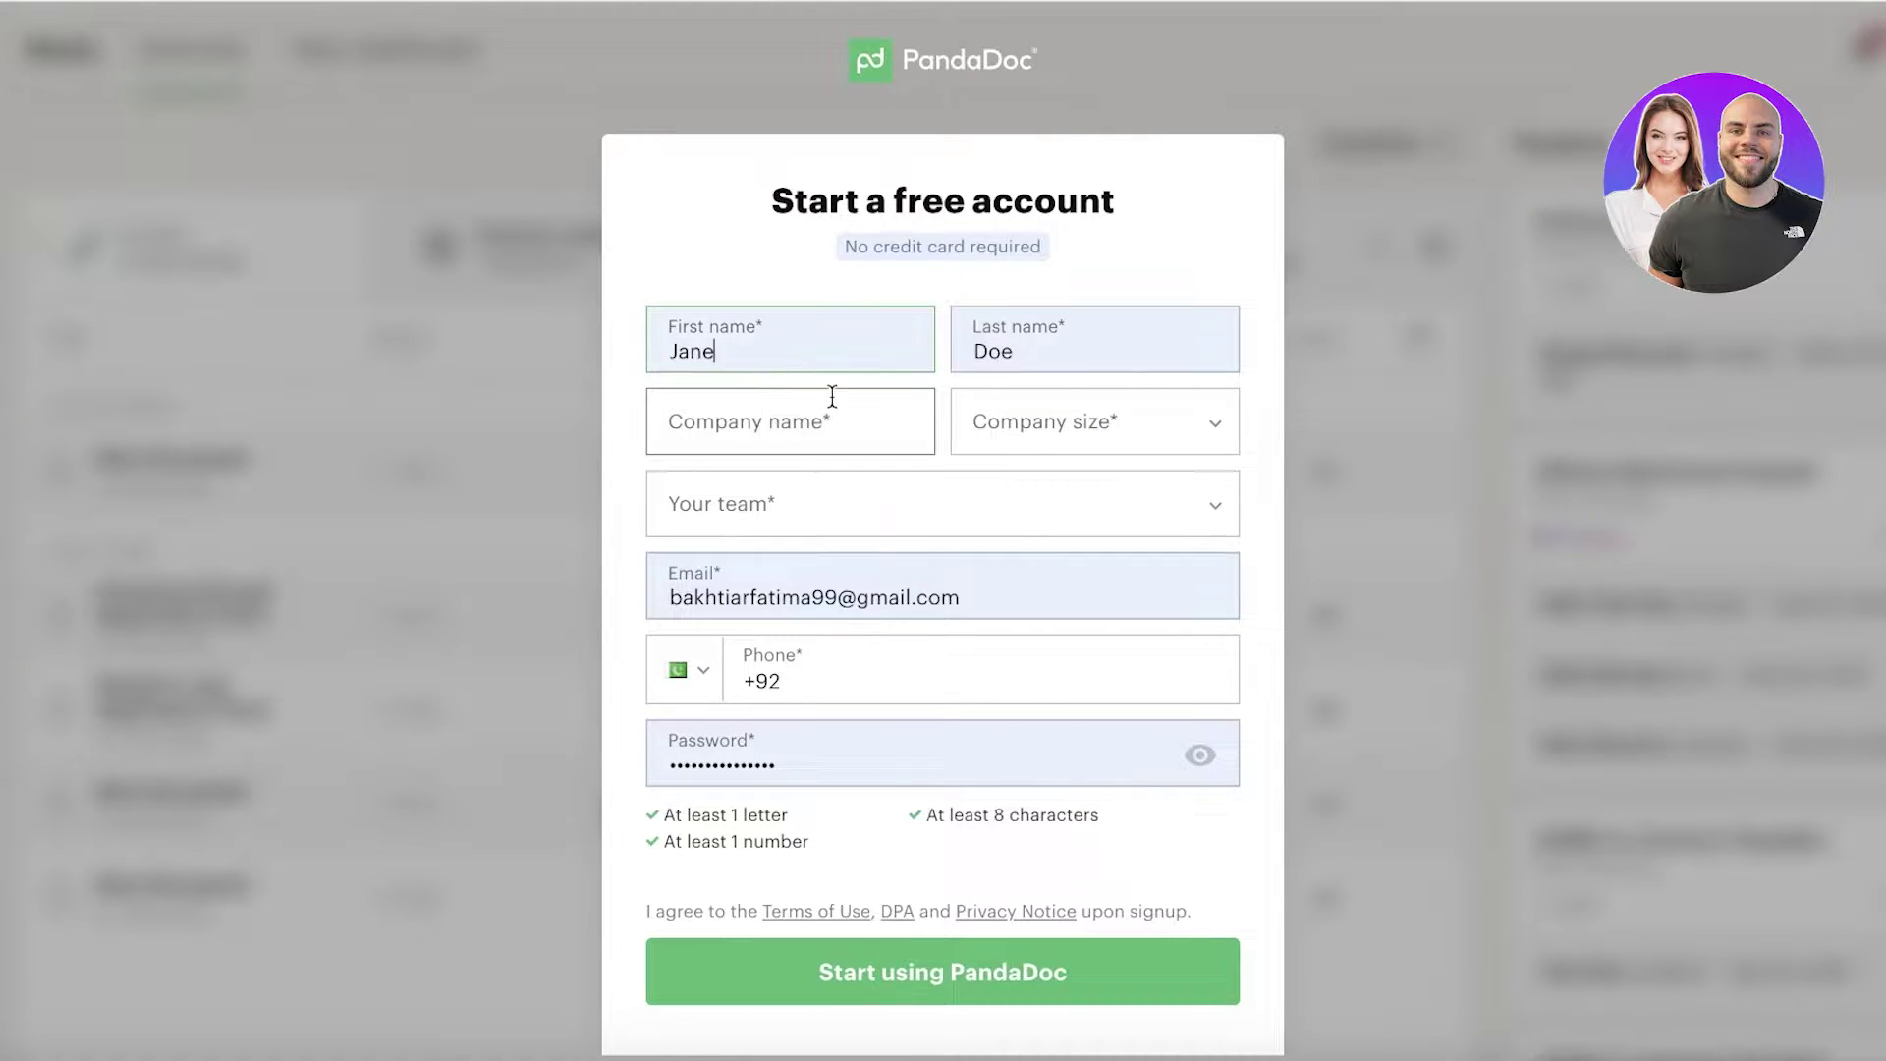
pyautogui.click(810, 416)
pyautogui.write('Durden')
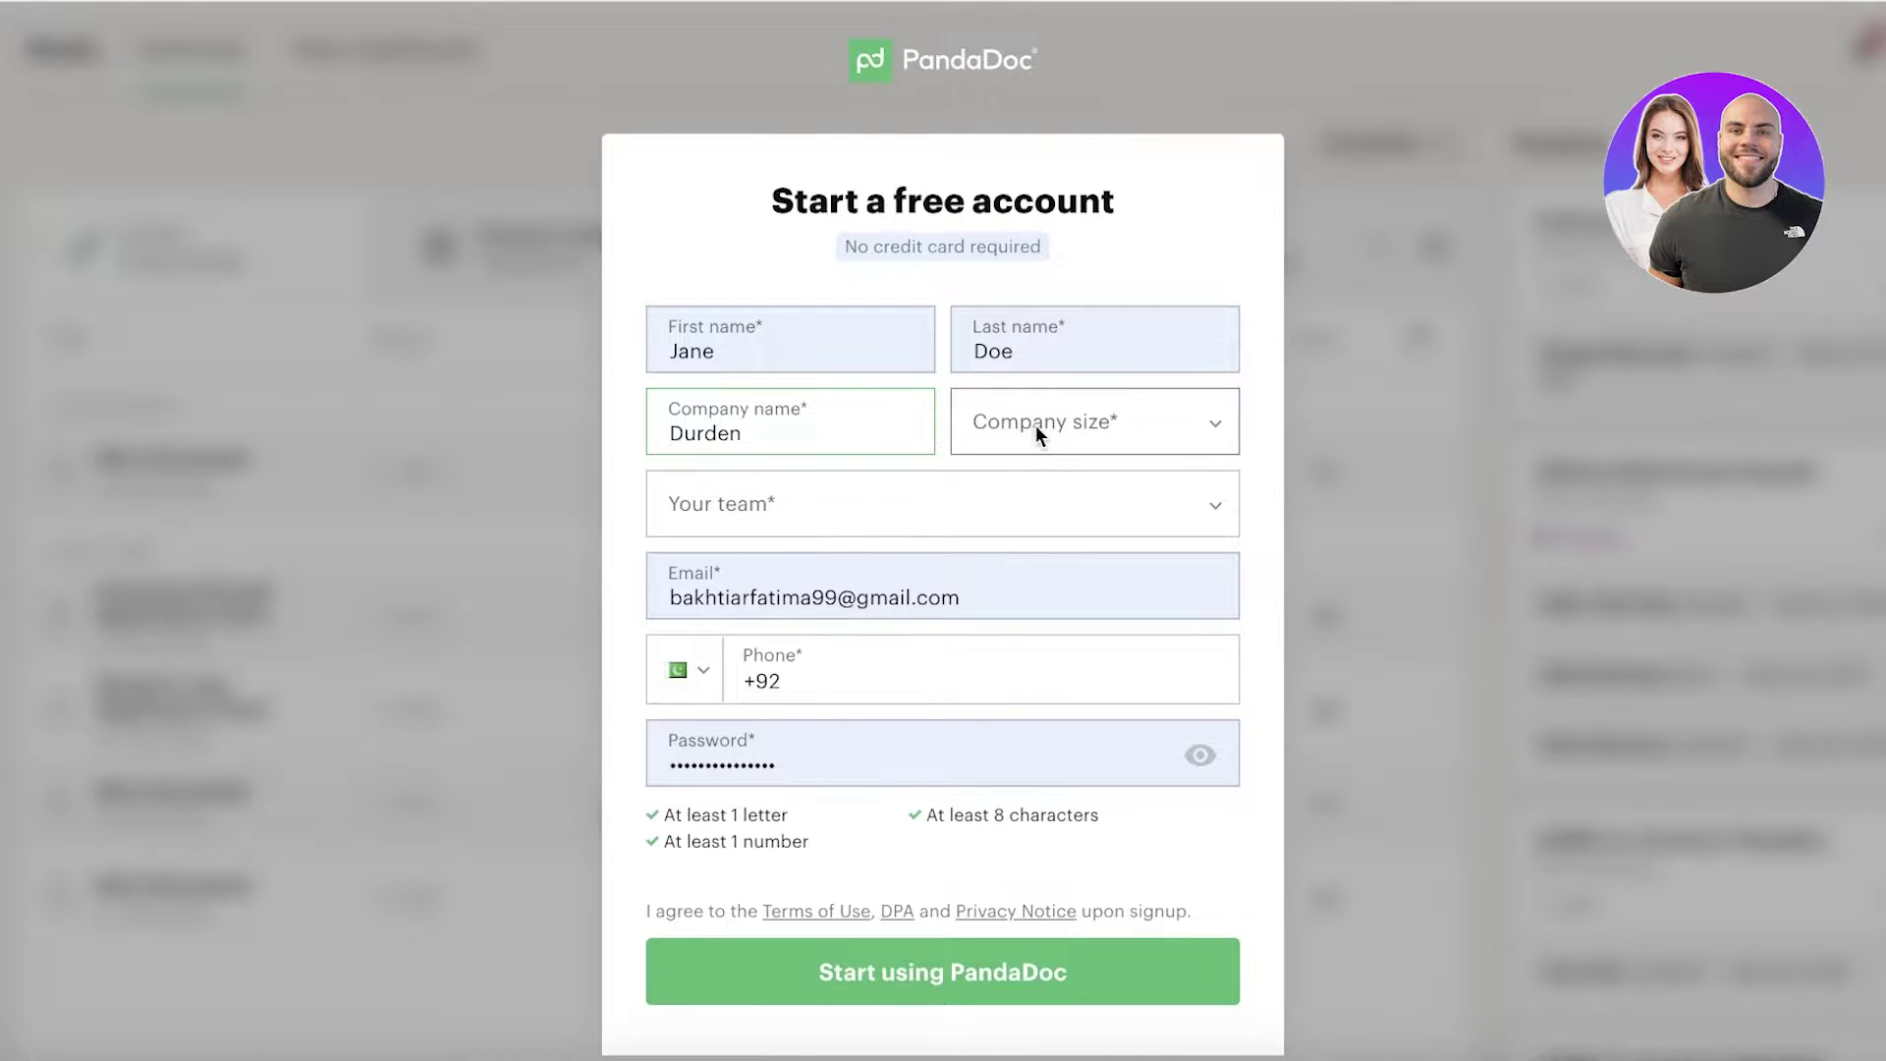
pyautogui.click(1036, 426)
pyautogui.click(1043, 453)
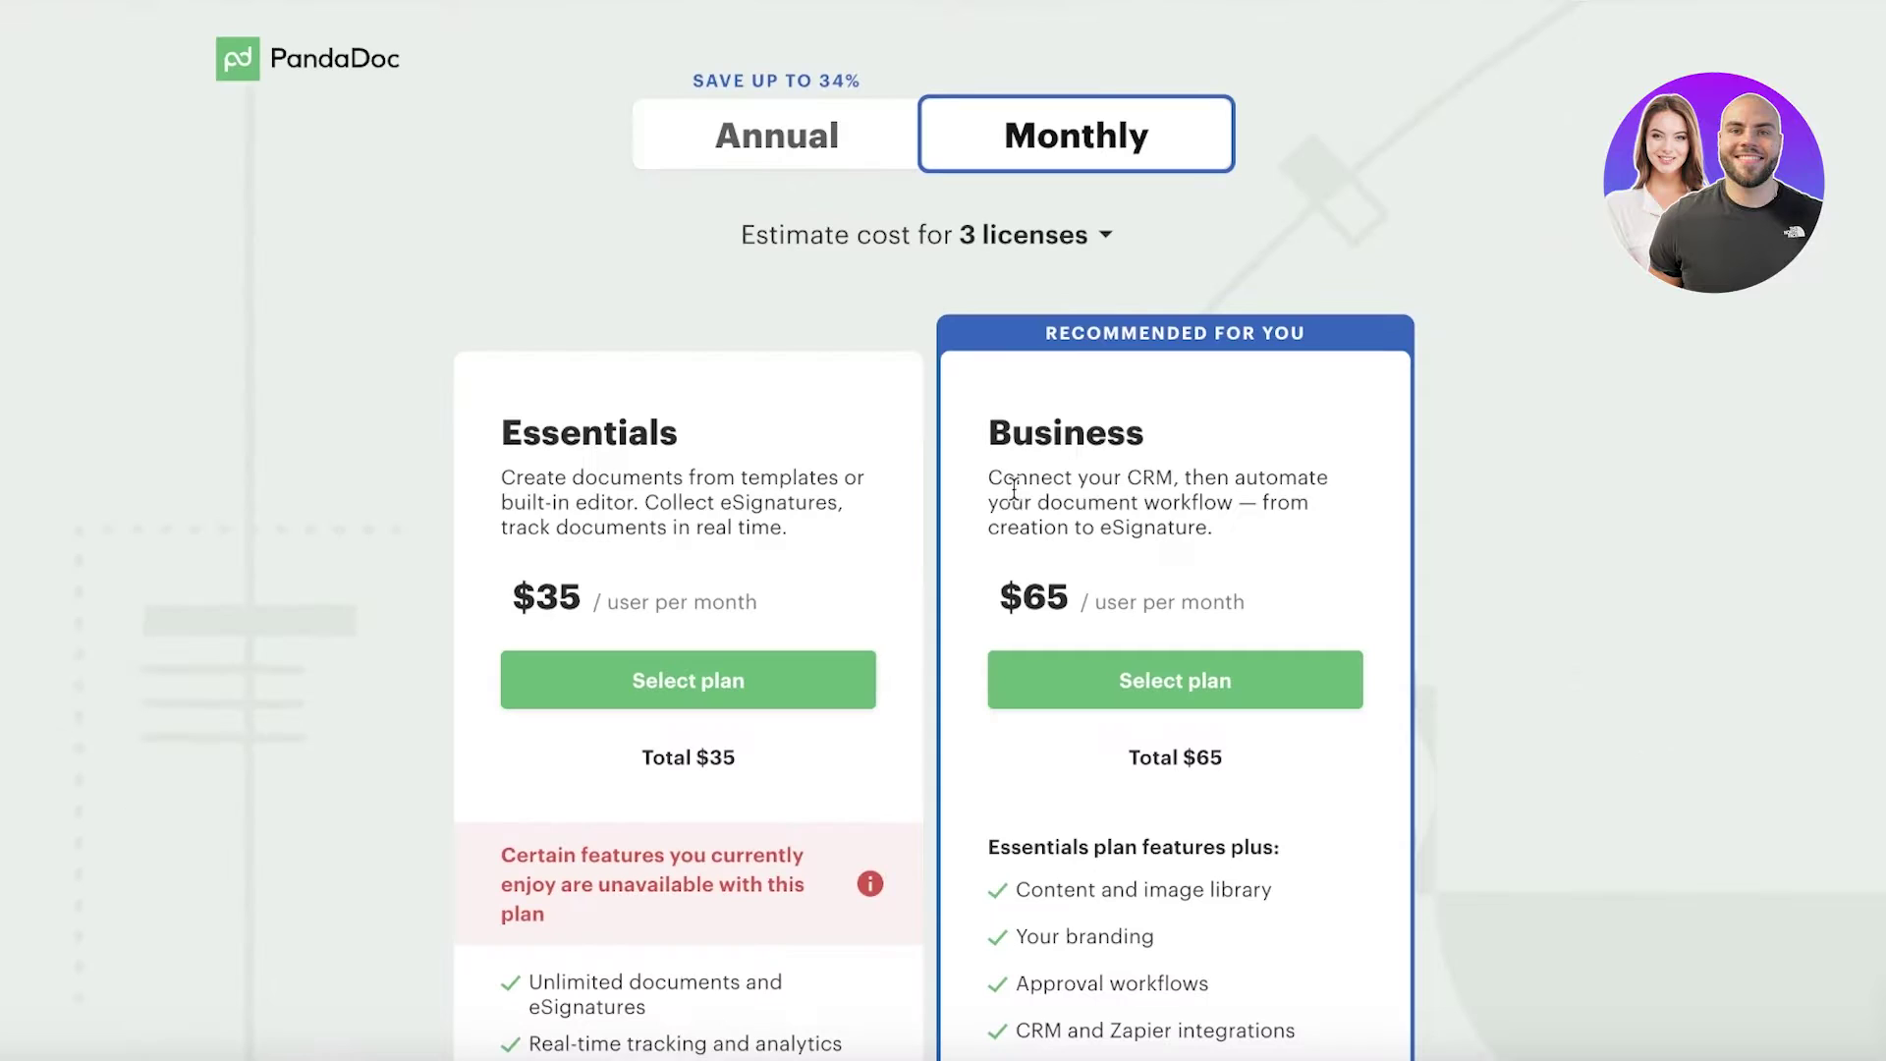
# - Switch pricing to Annual and compare estimates for 1 and 2 licenses, settling on 1
pyautogui.click(742, 157)
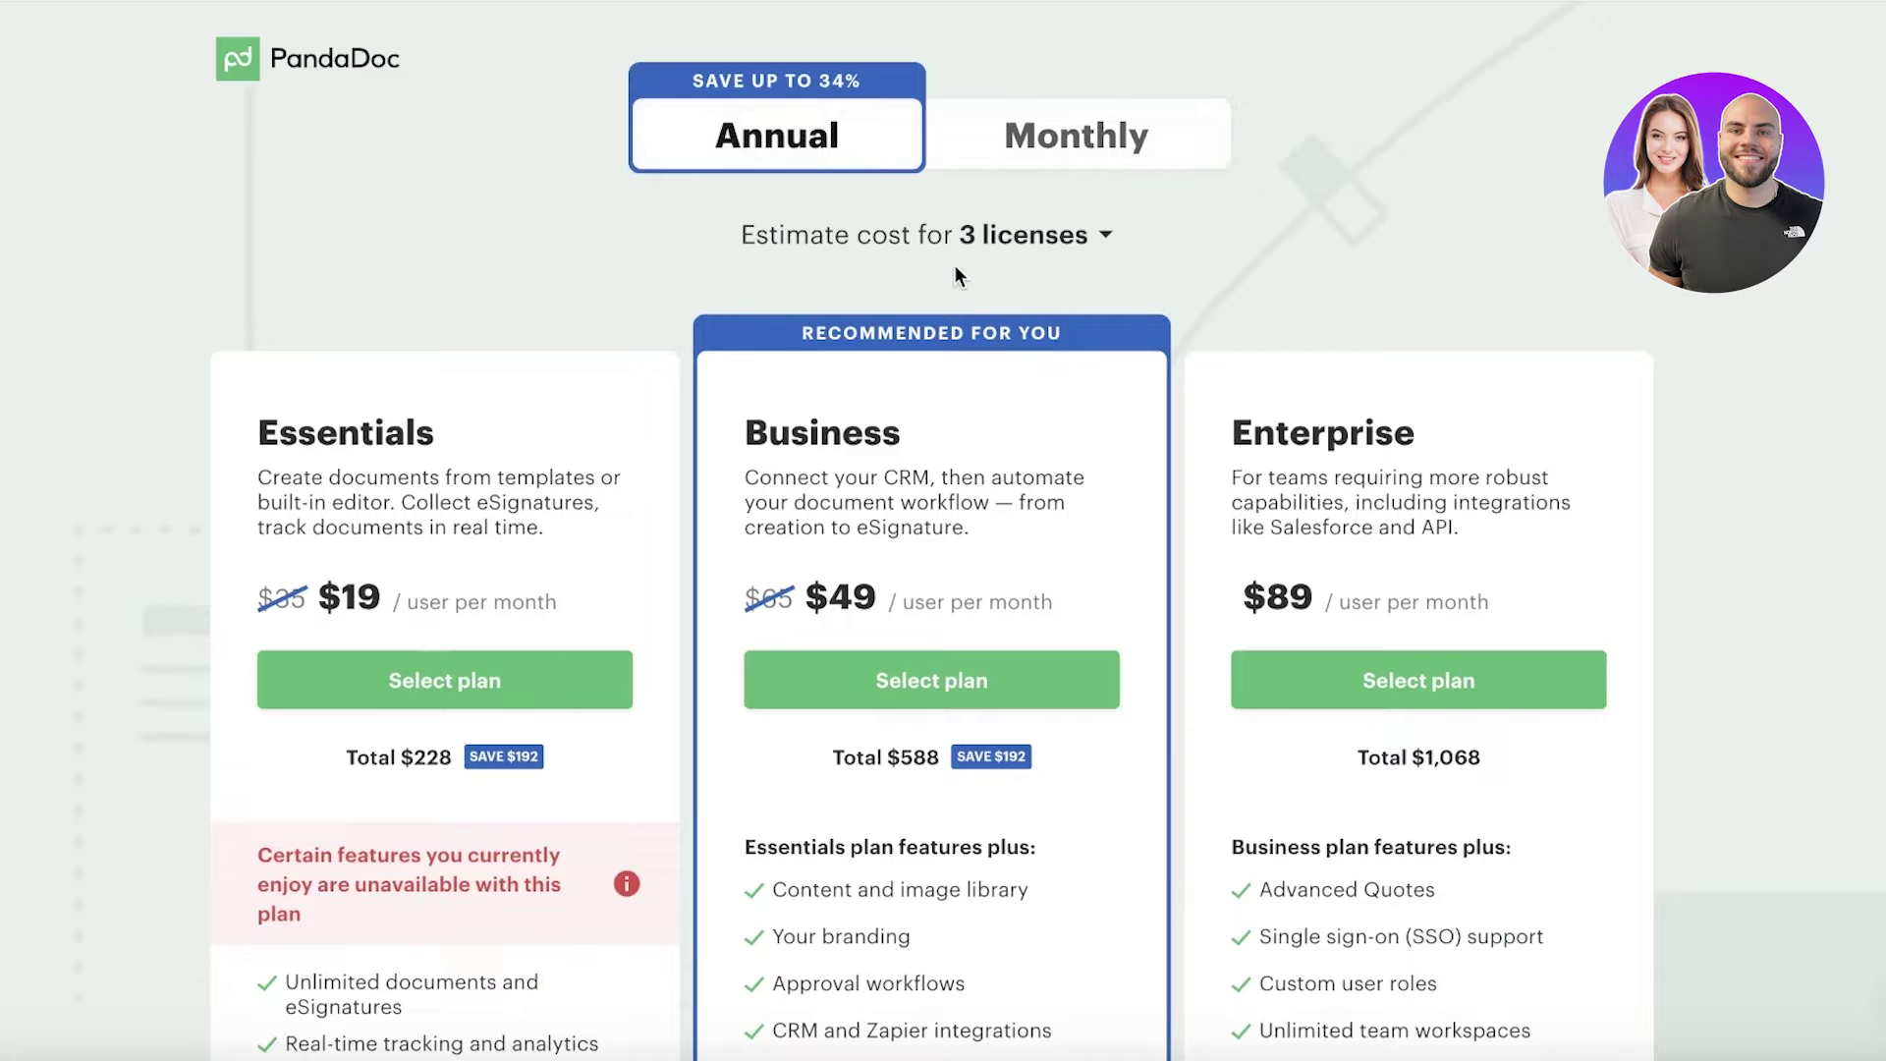
pyautogui.click(1014, 235)
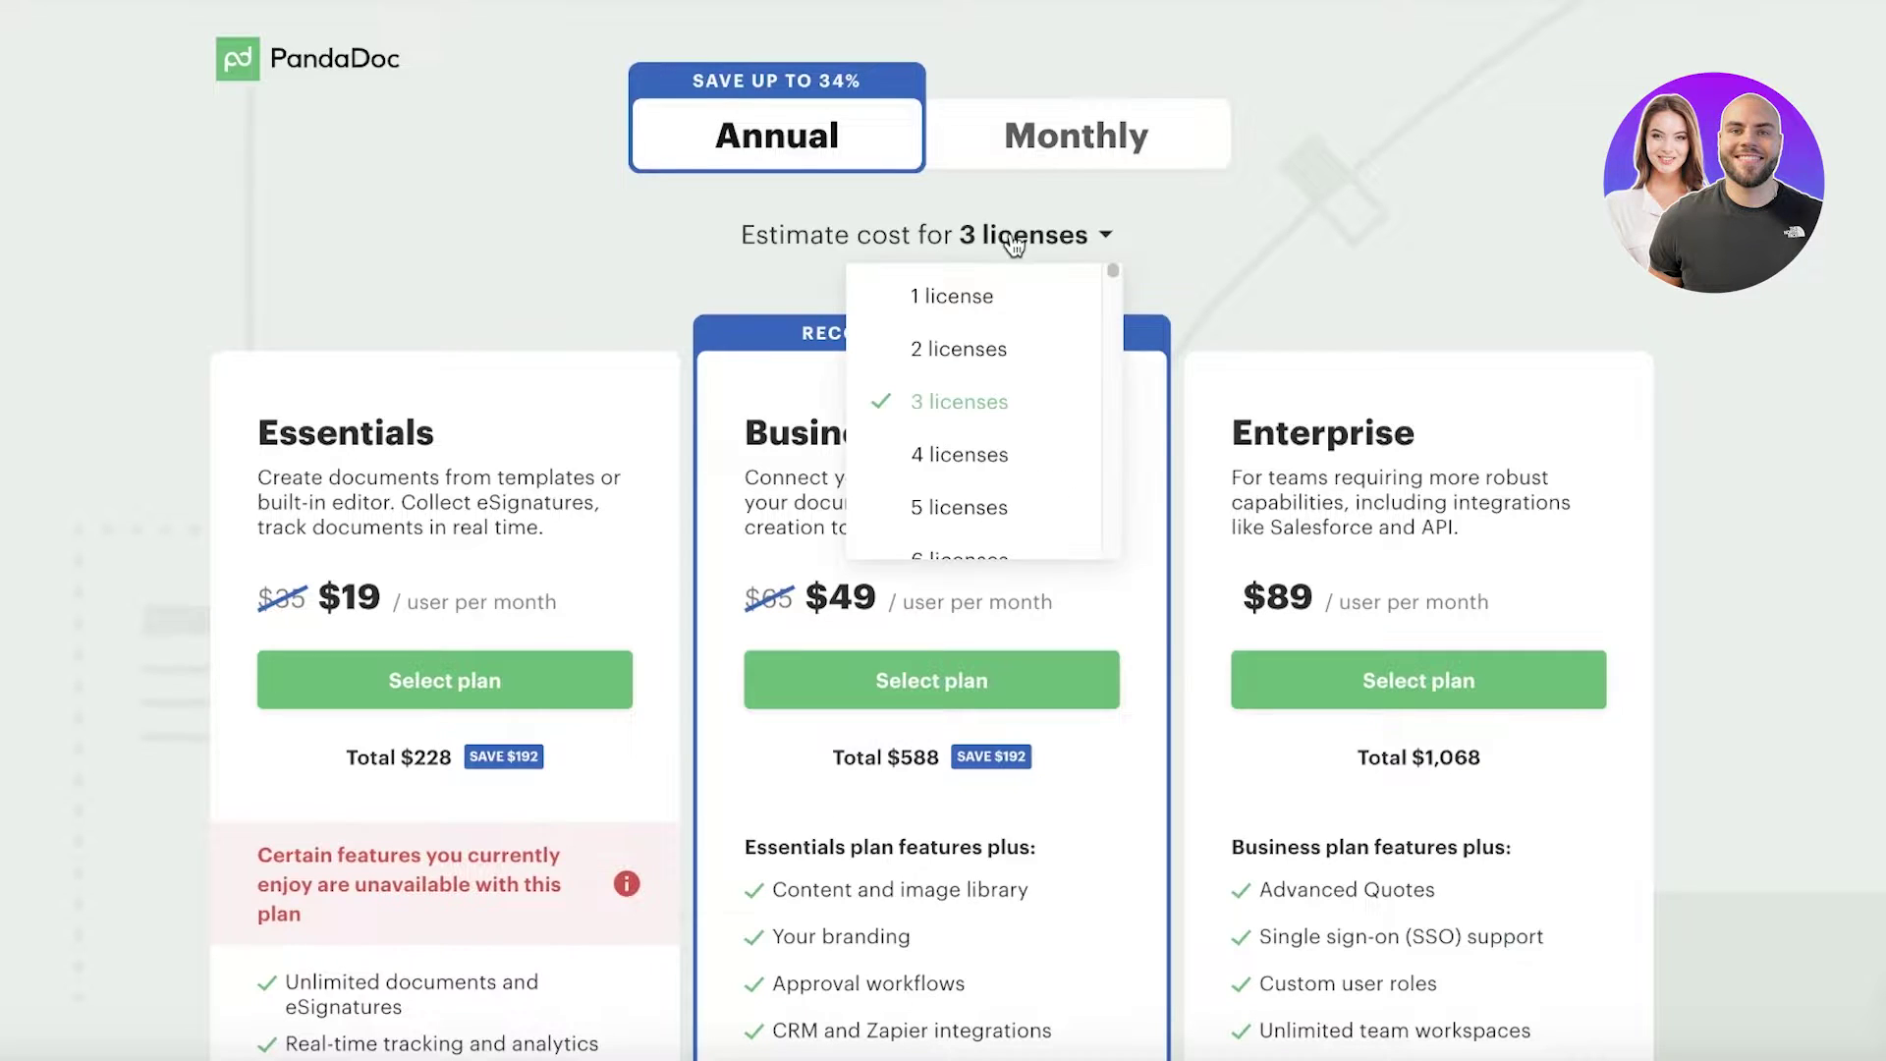
pyautogui.click(1012, 297)
pyautogui.click(1031, 236)
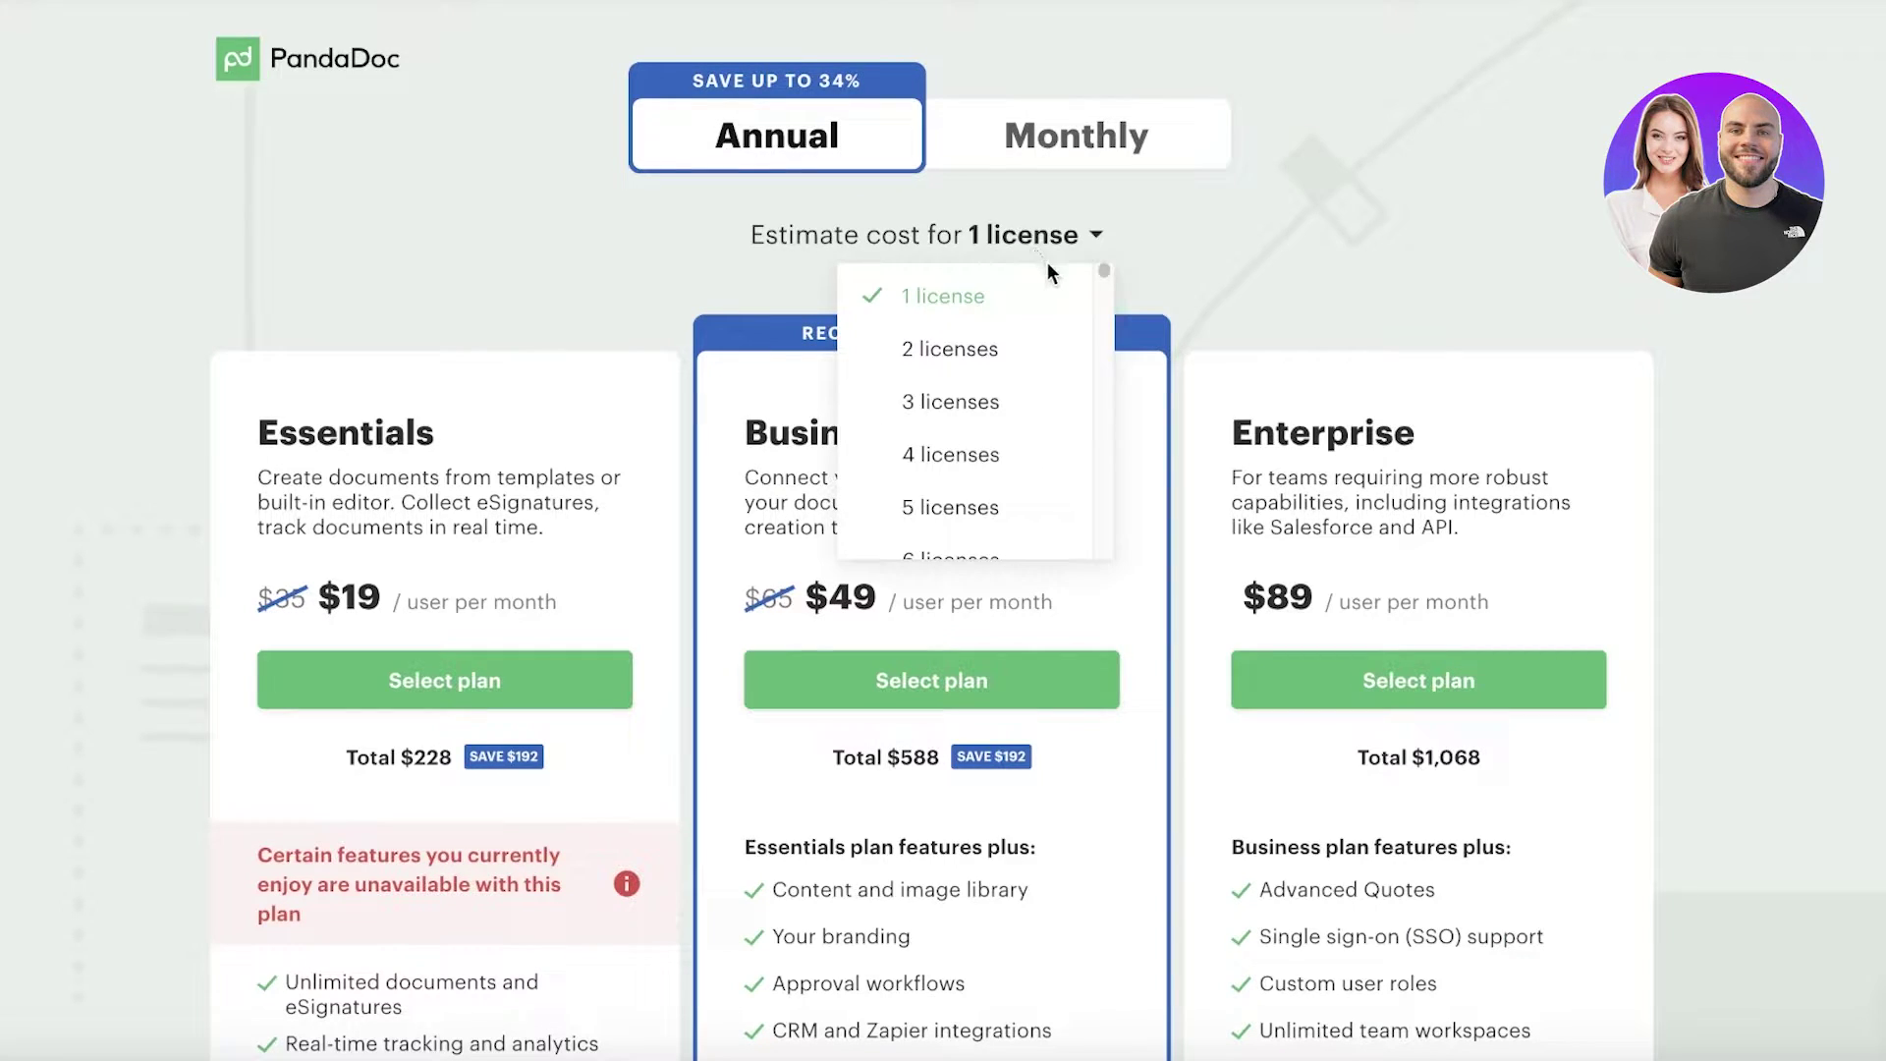
pyautogui.click(998, 349)
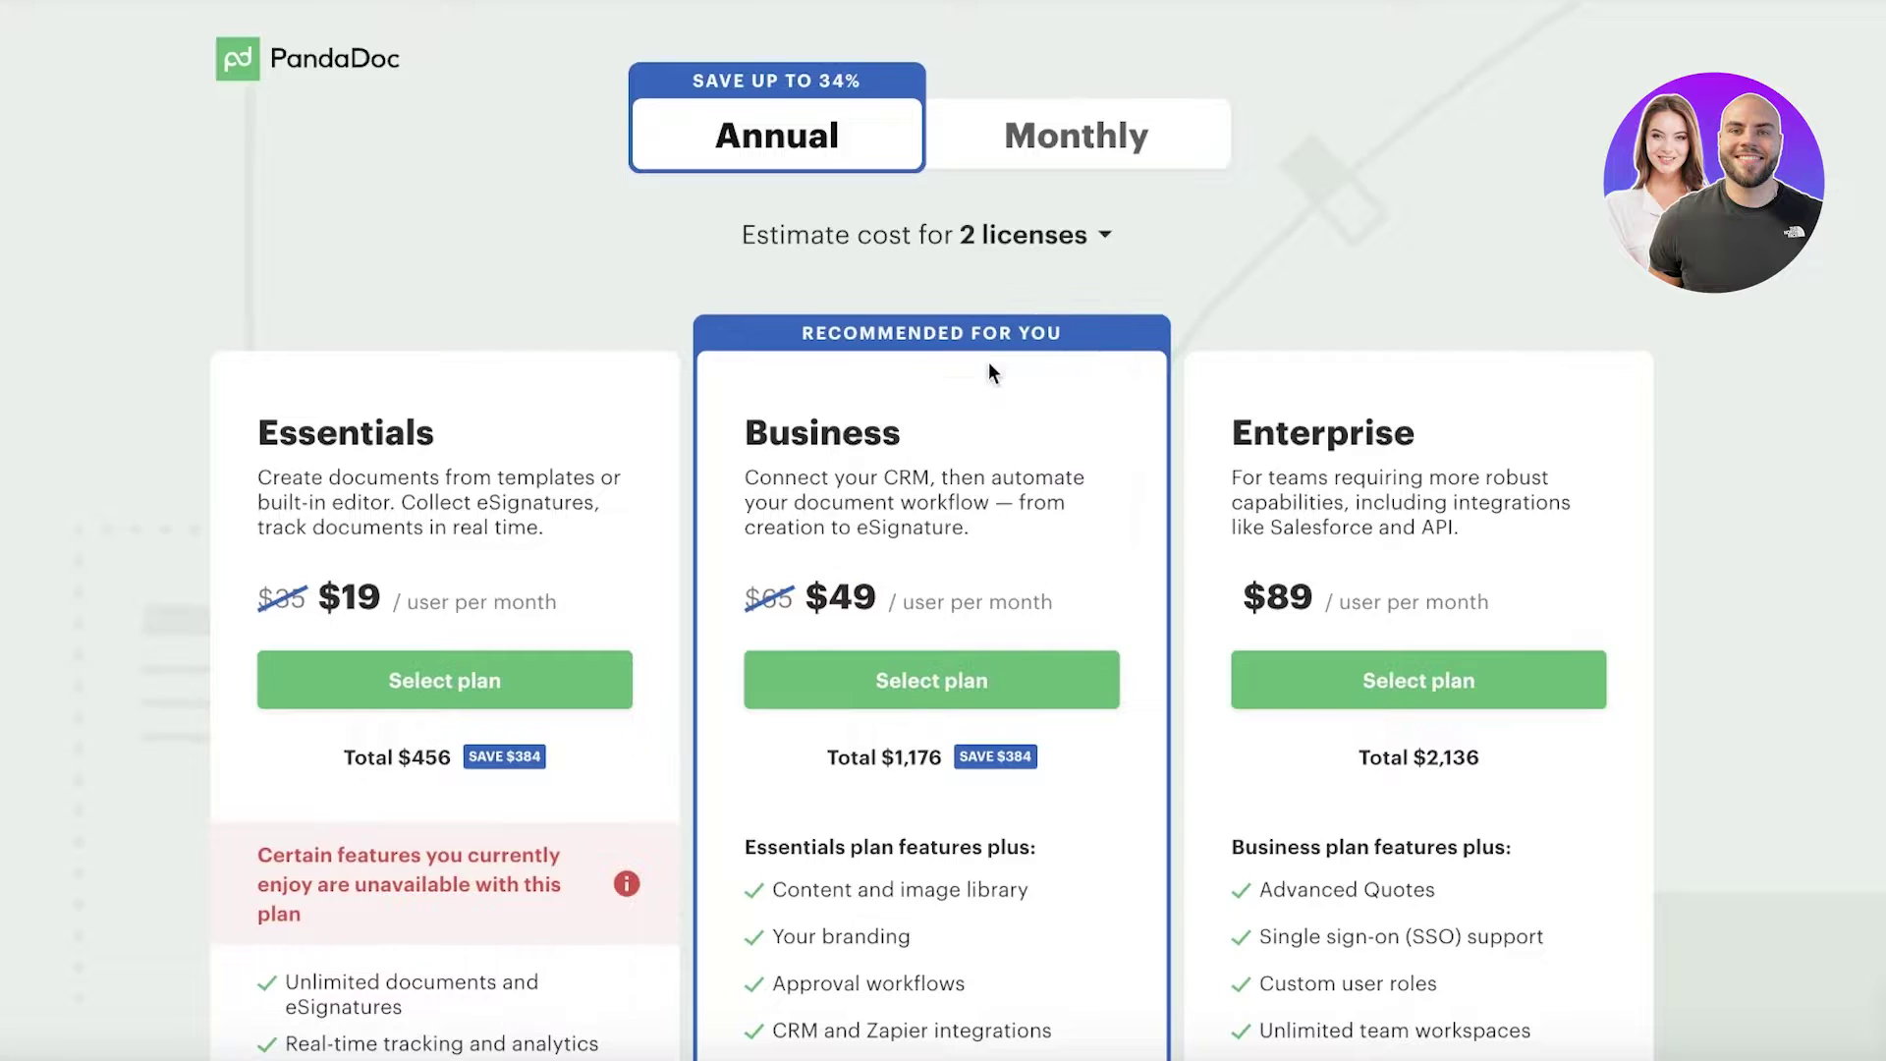
pyautogui.click(972, 238)
pyautogui.click(1052, 282)
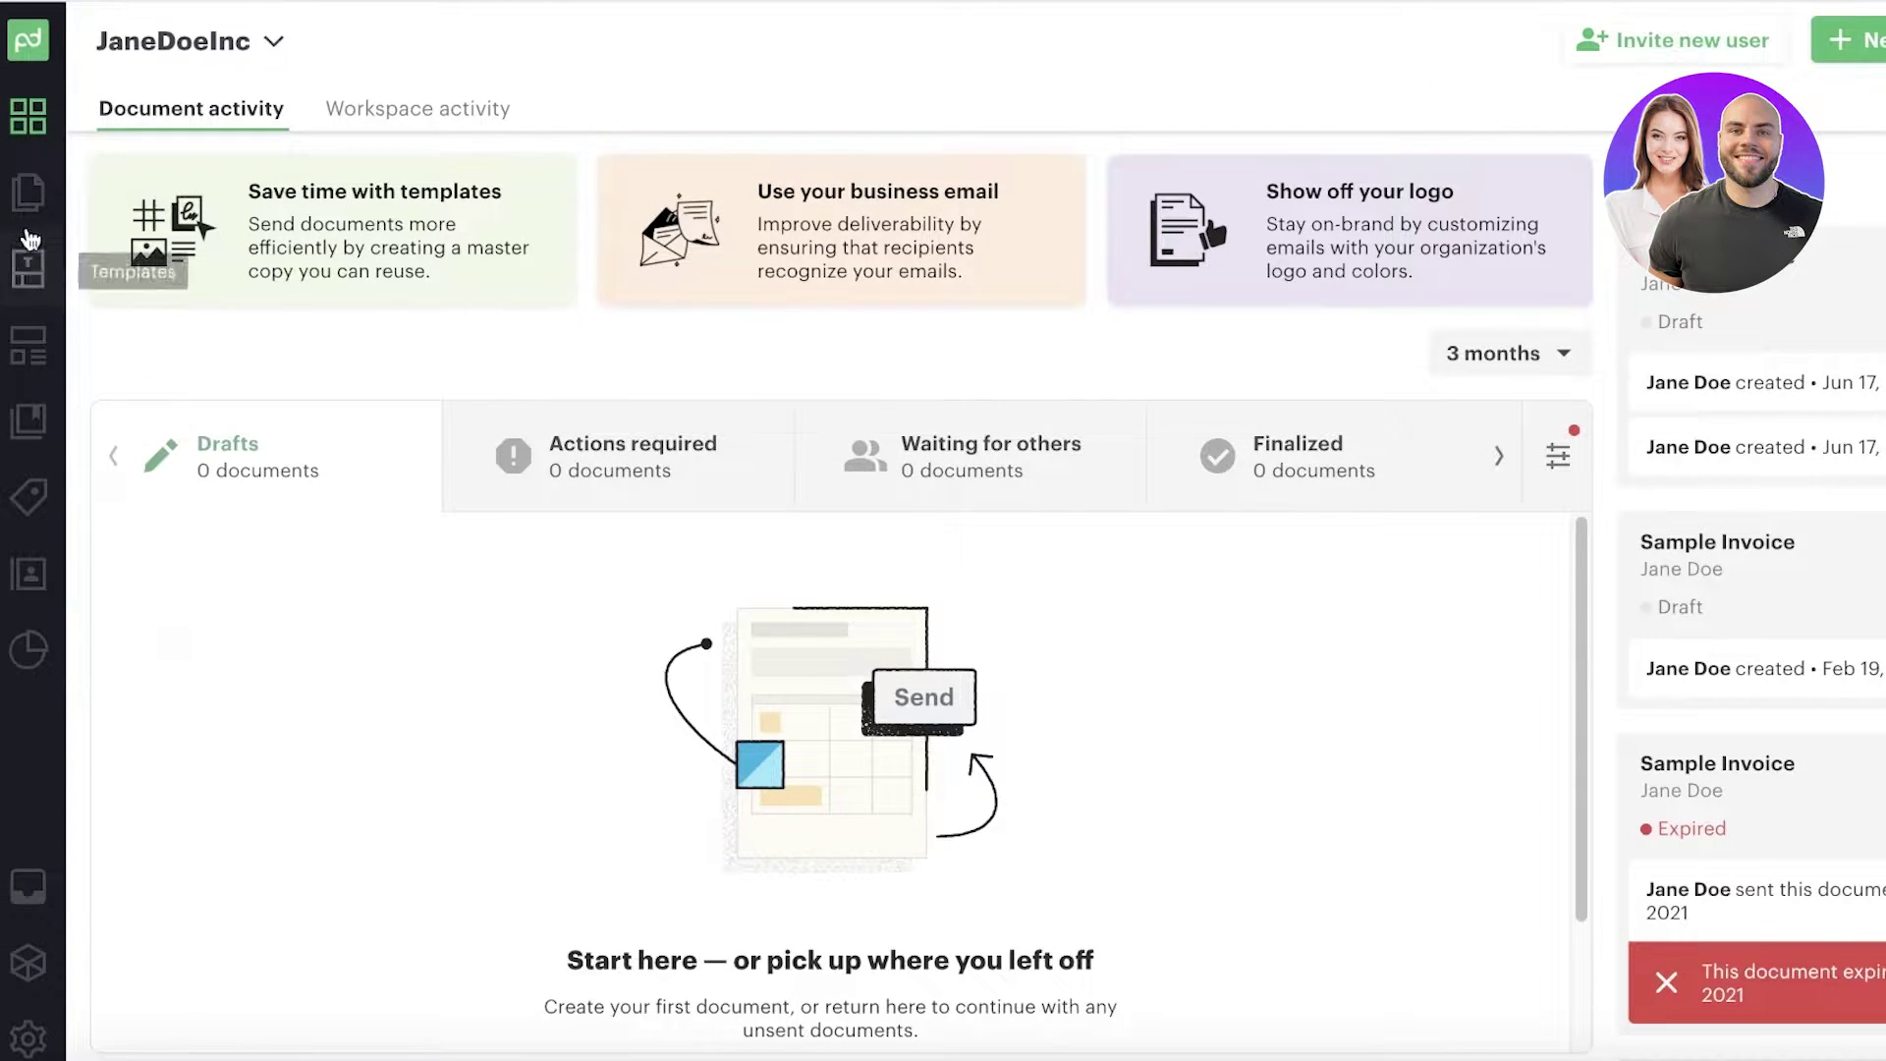
# - Browse the Documents, Forms, Content Library pages and Create options, ending on the Documents list
pyautogui.click(51, 193)
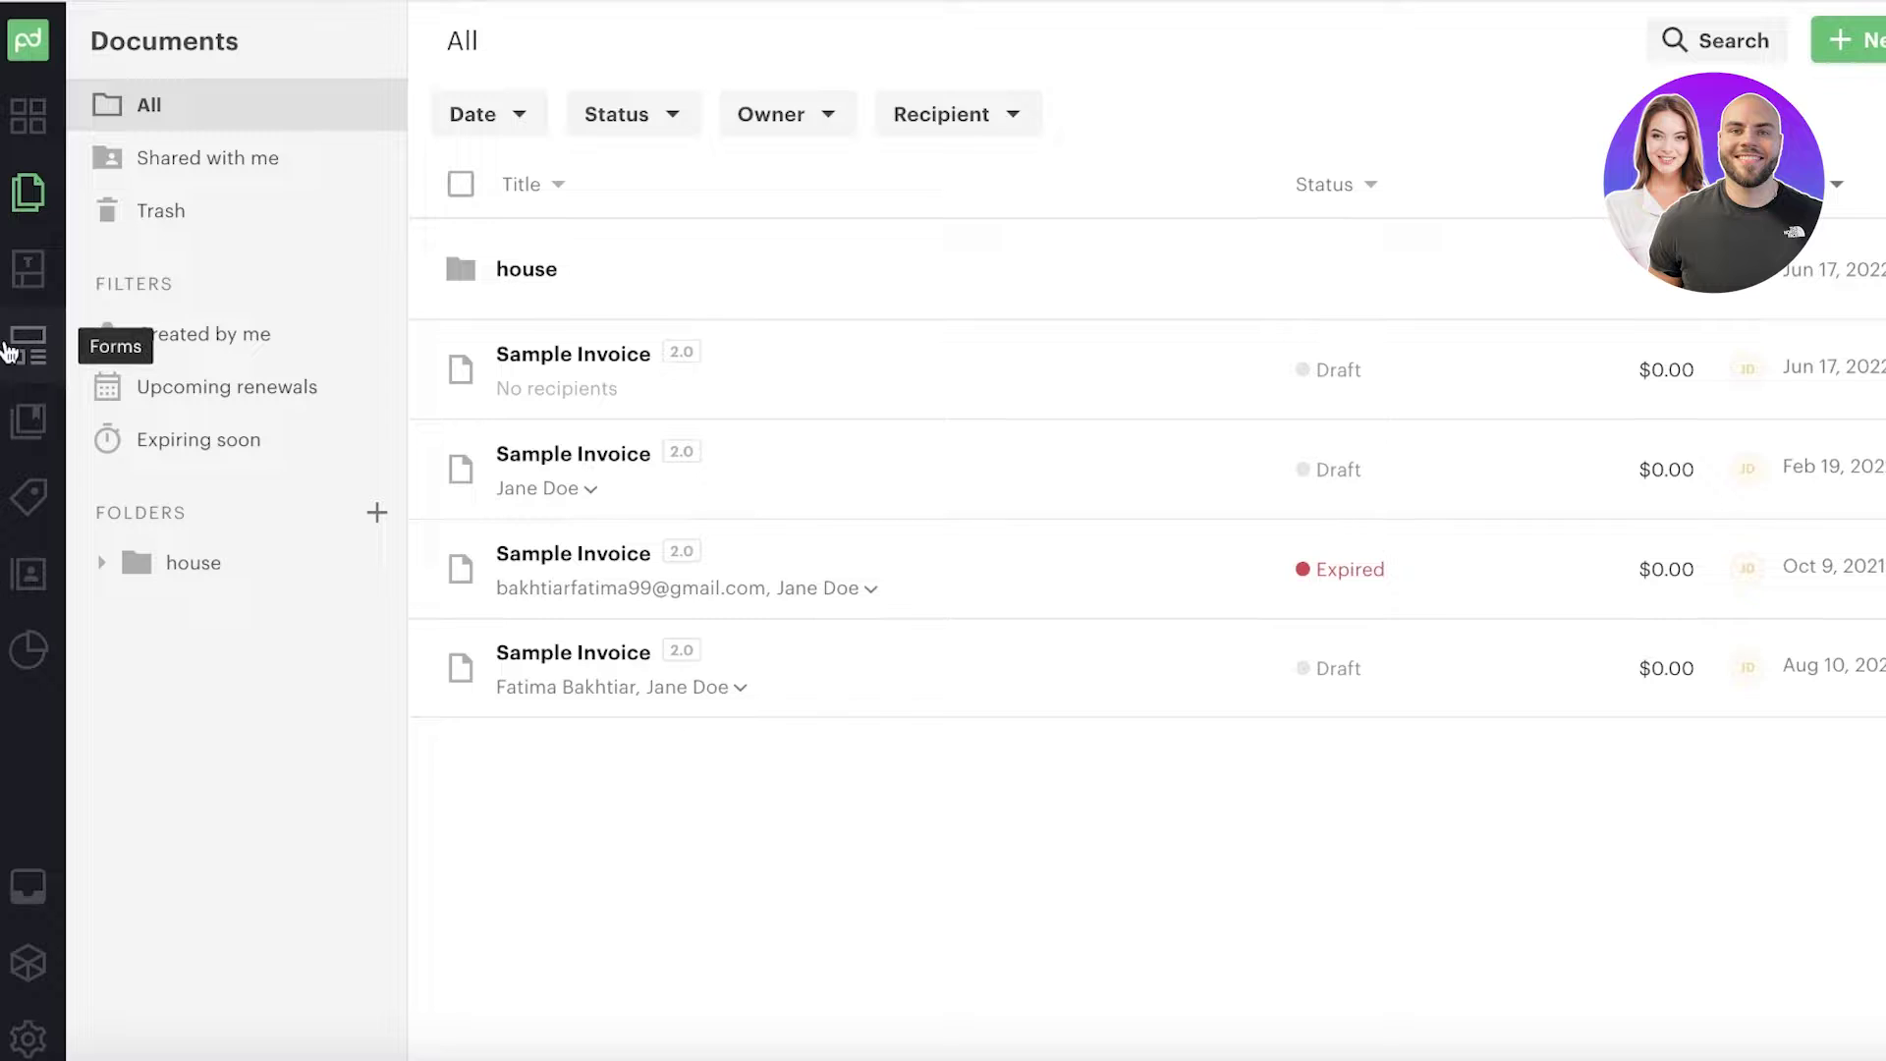
pyautogui.click(10, 349)
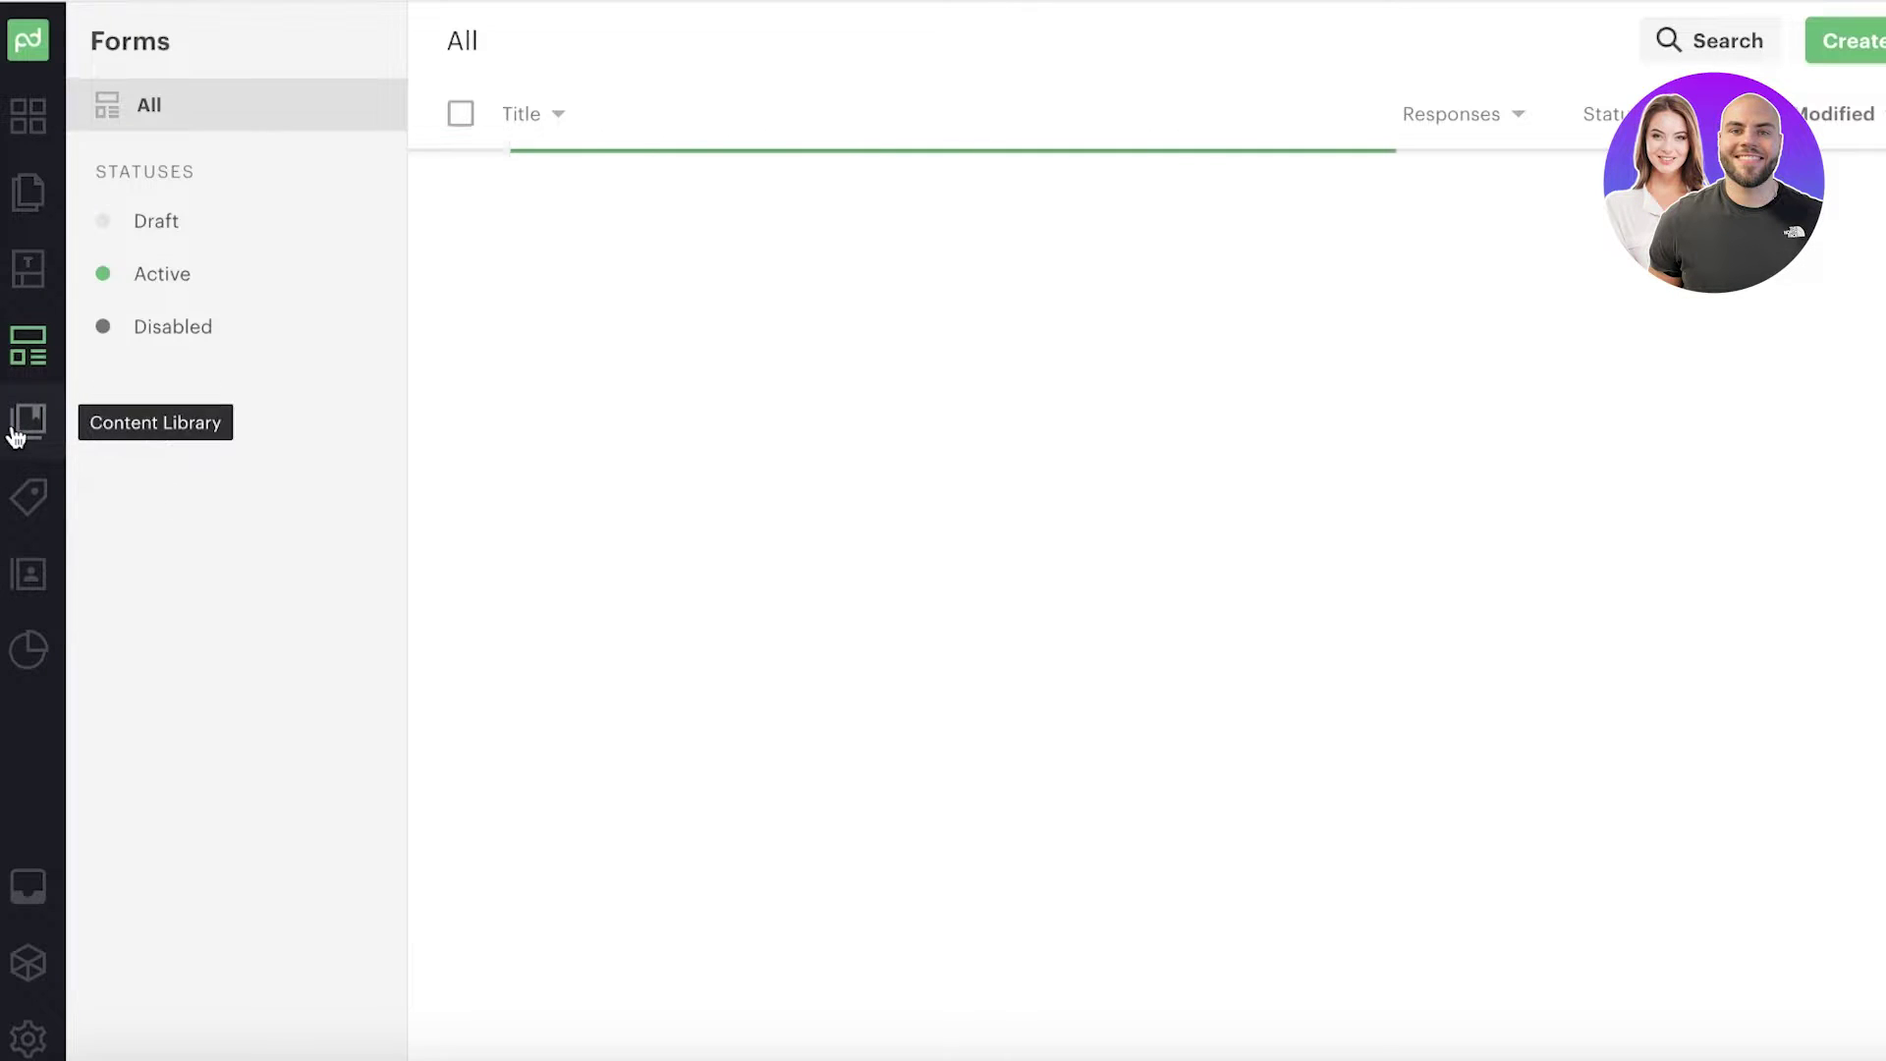
pyautogui.click(15, 432)
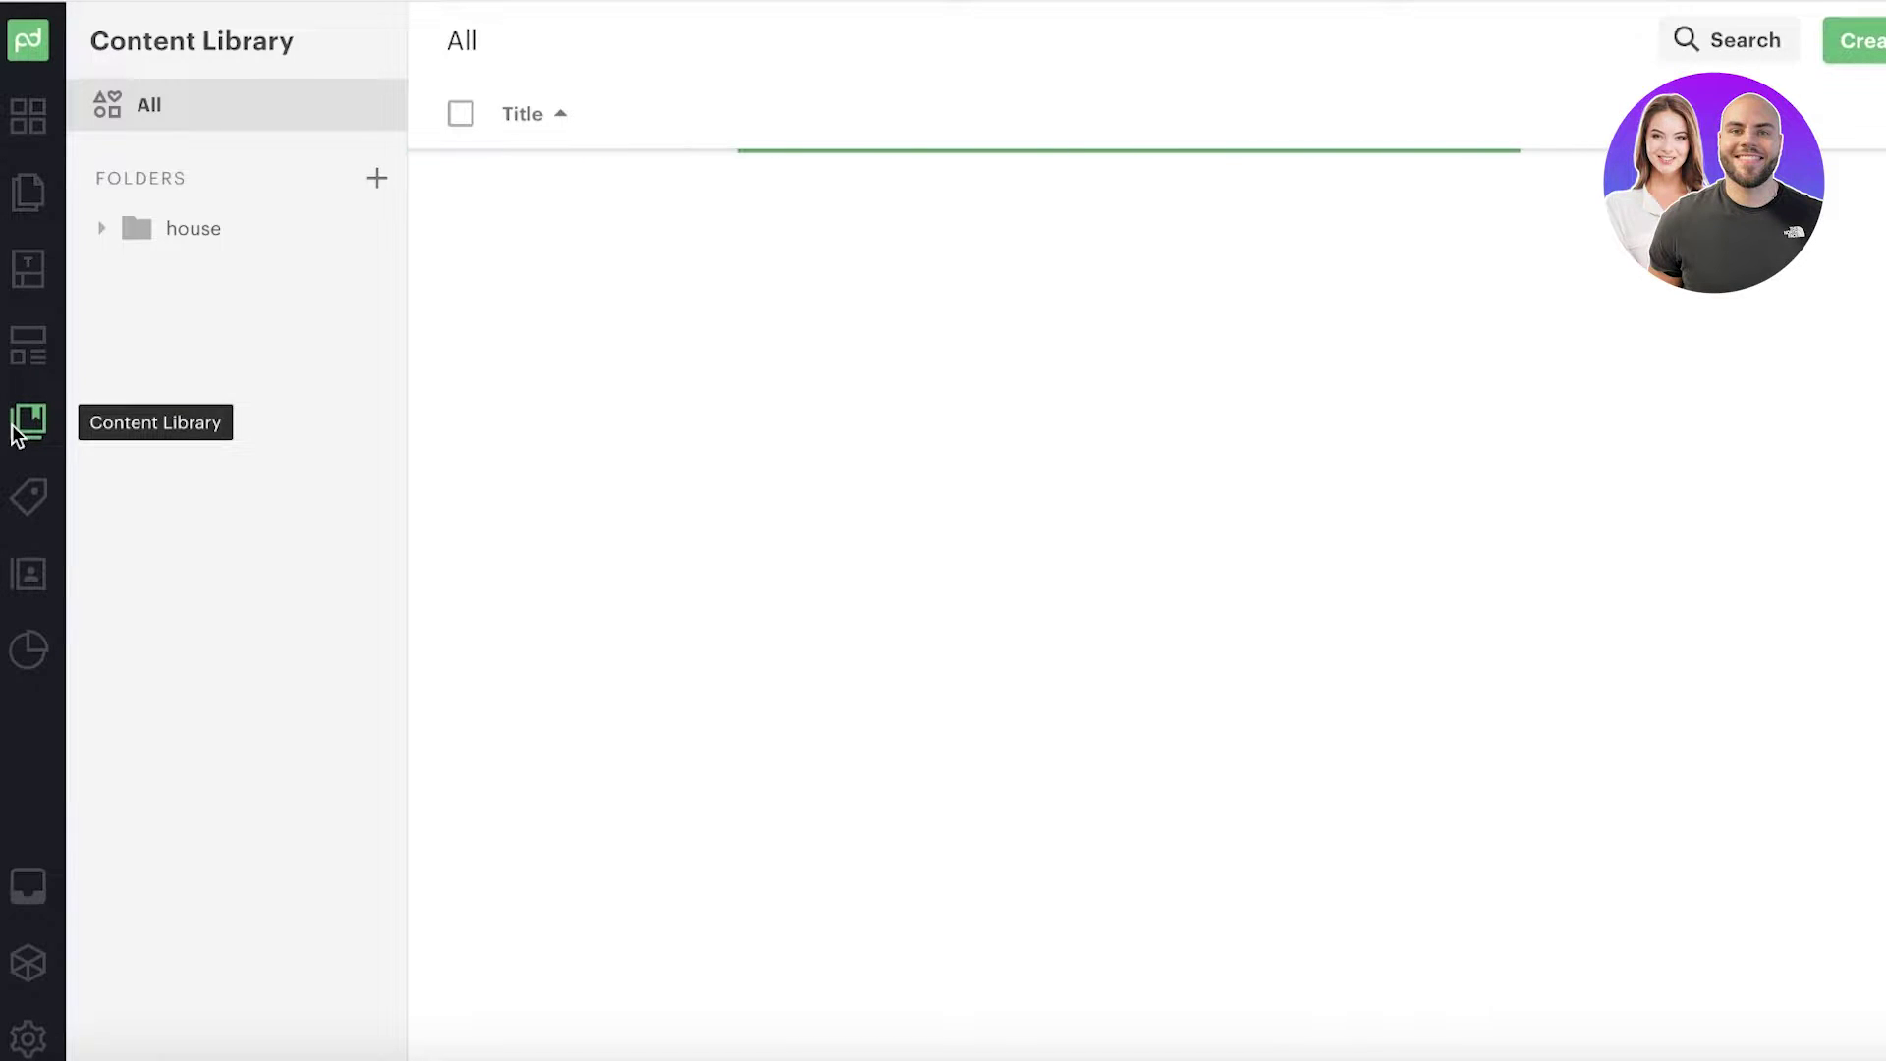
pyautogui.click(1846, 51)
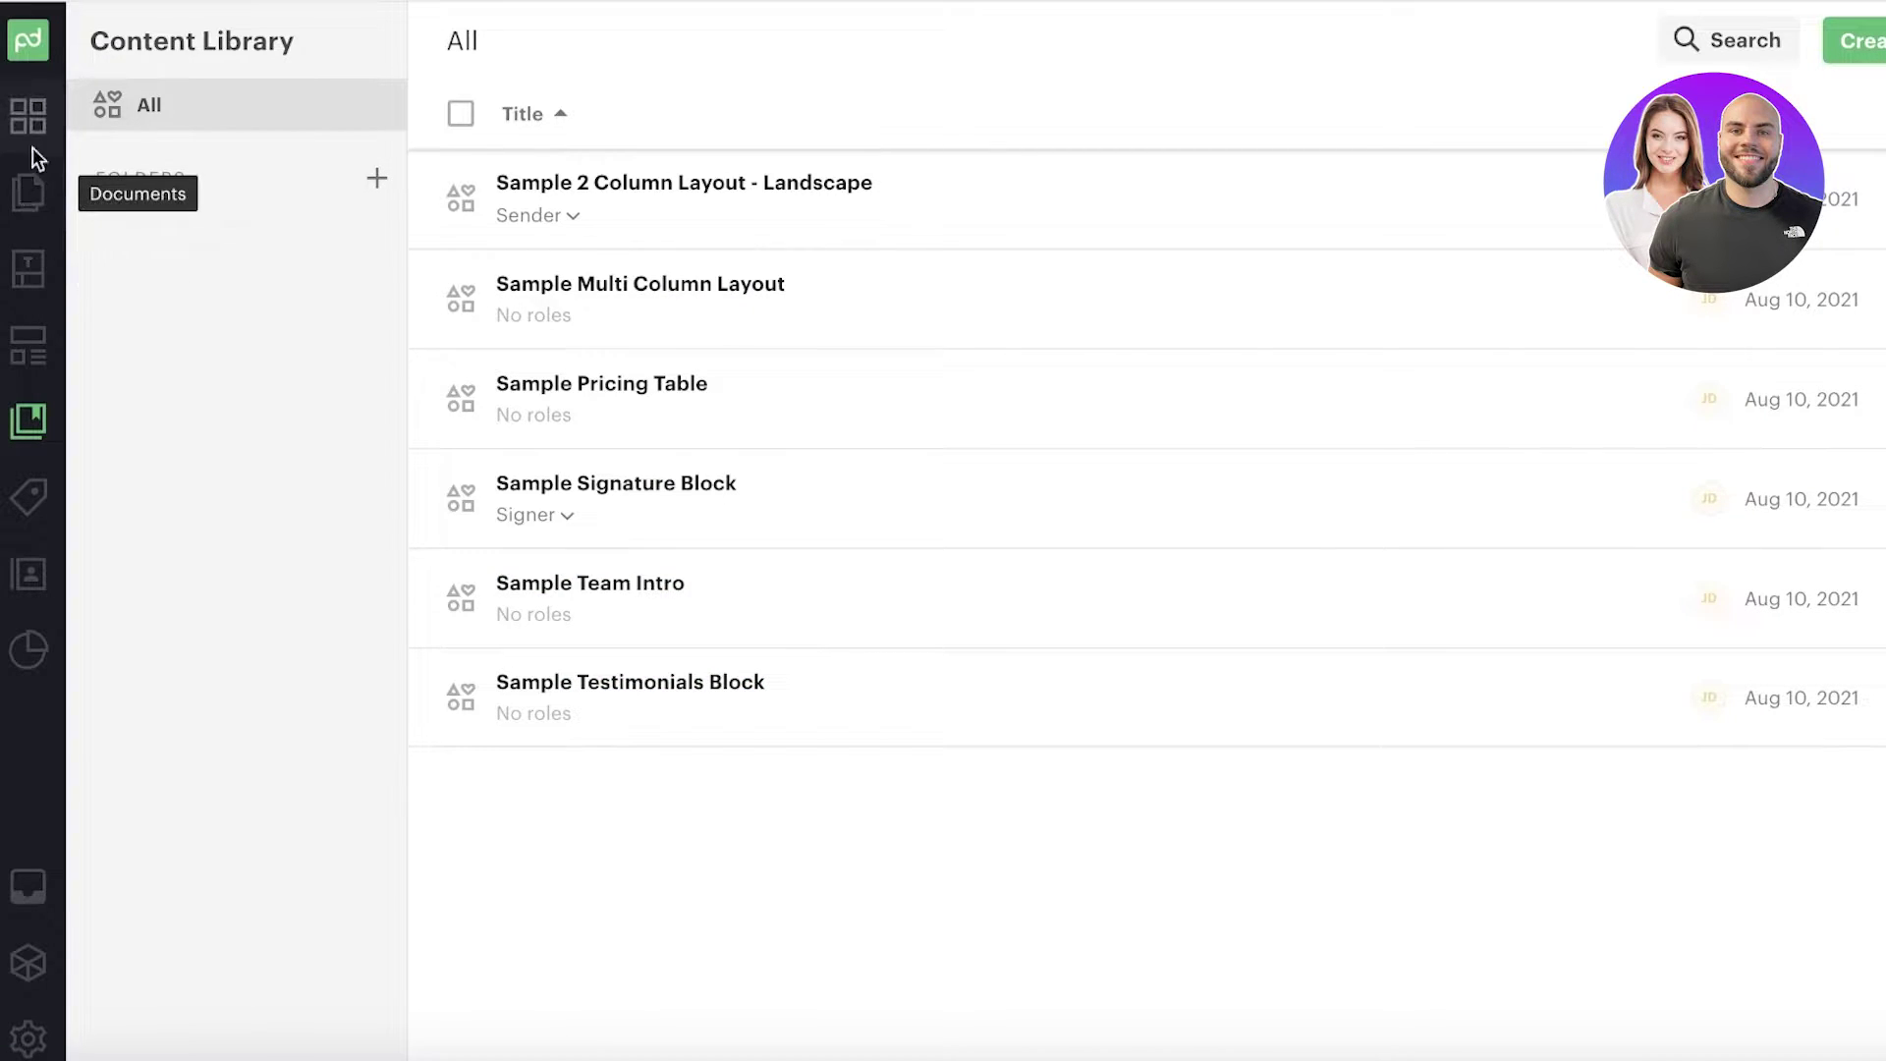
pyautogui.click(28, 116)
pyautogui.click(39, 211)
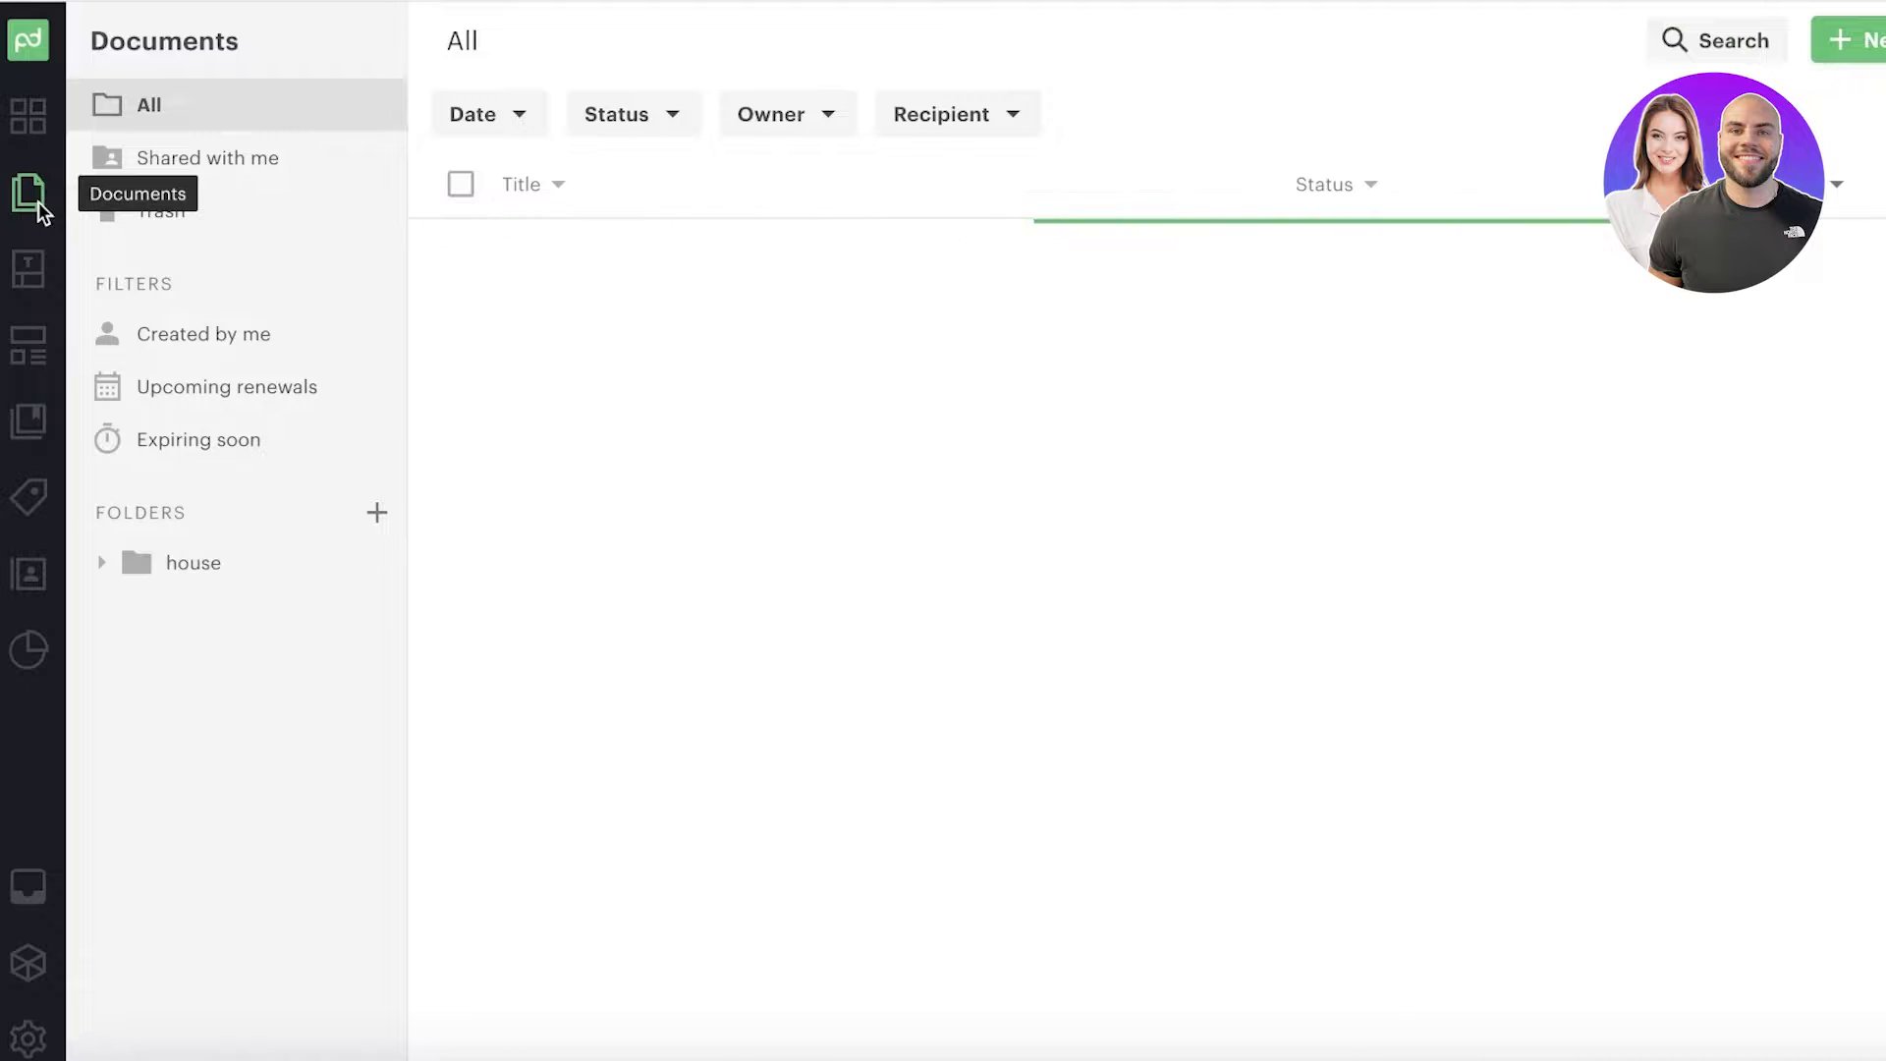
# - In the template gallery's Invoices category, use the Facebook Marketplace Invoice template
pyautogui.click(24, 276)
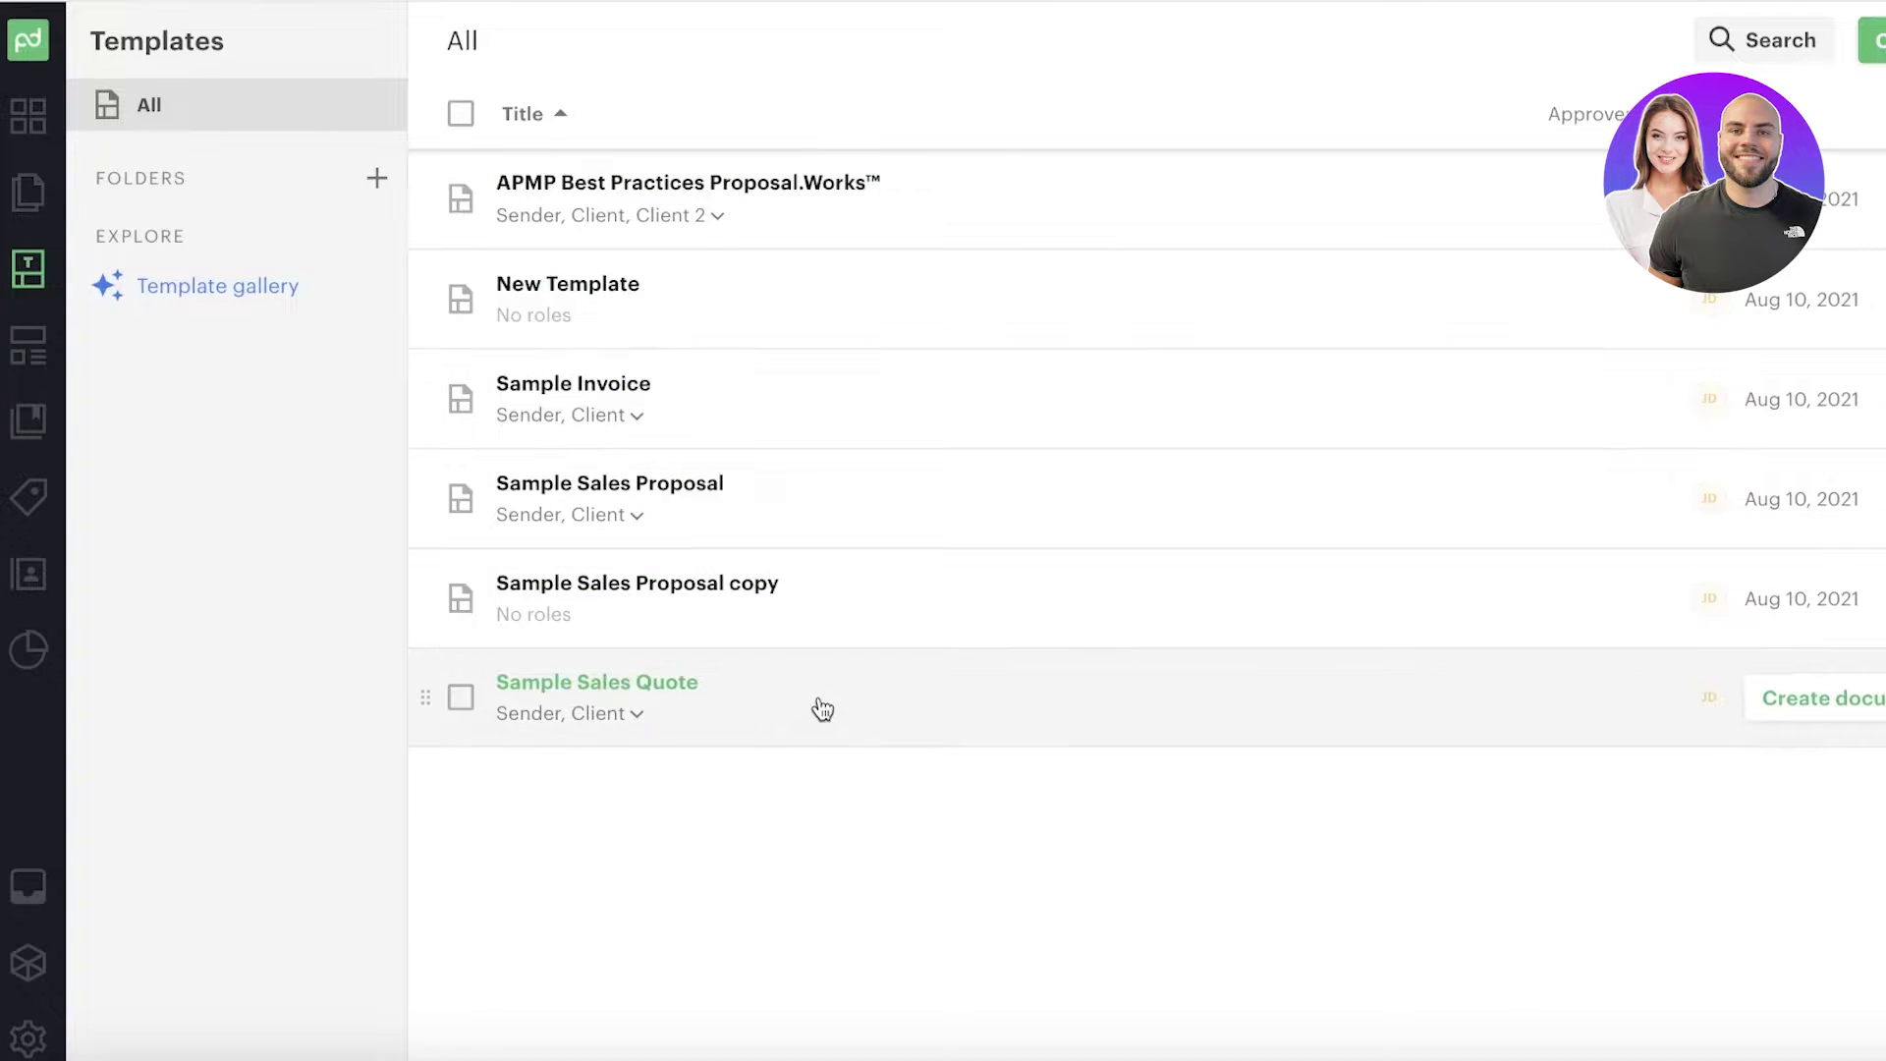
pyautogui.click(144, 295)
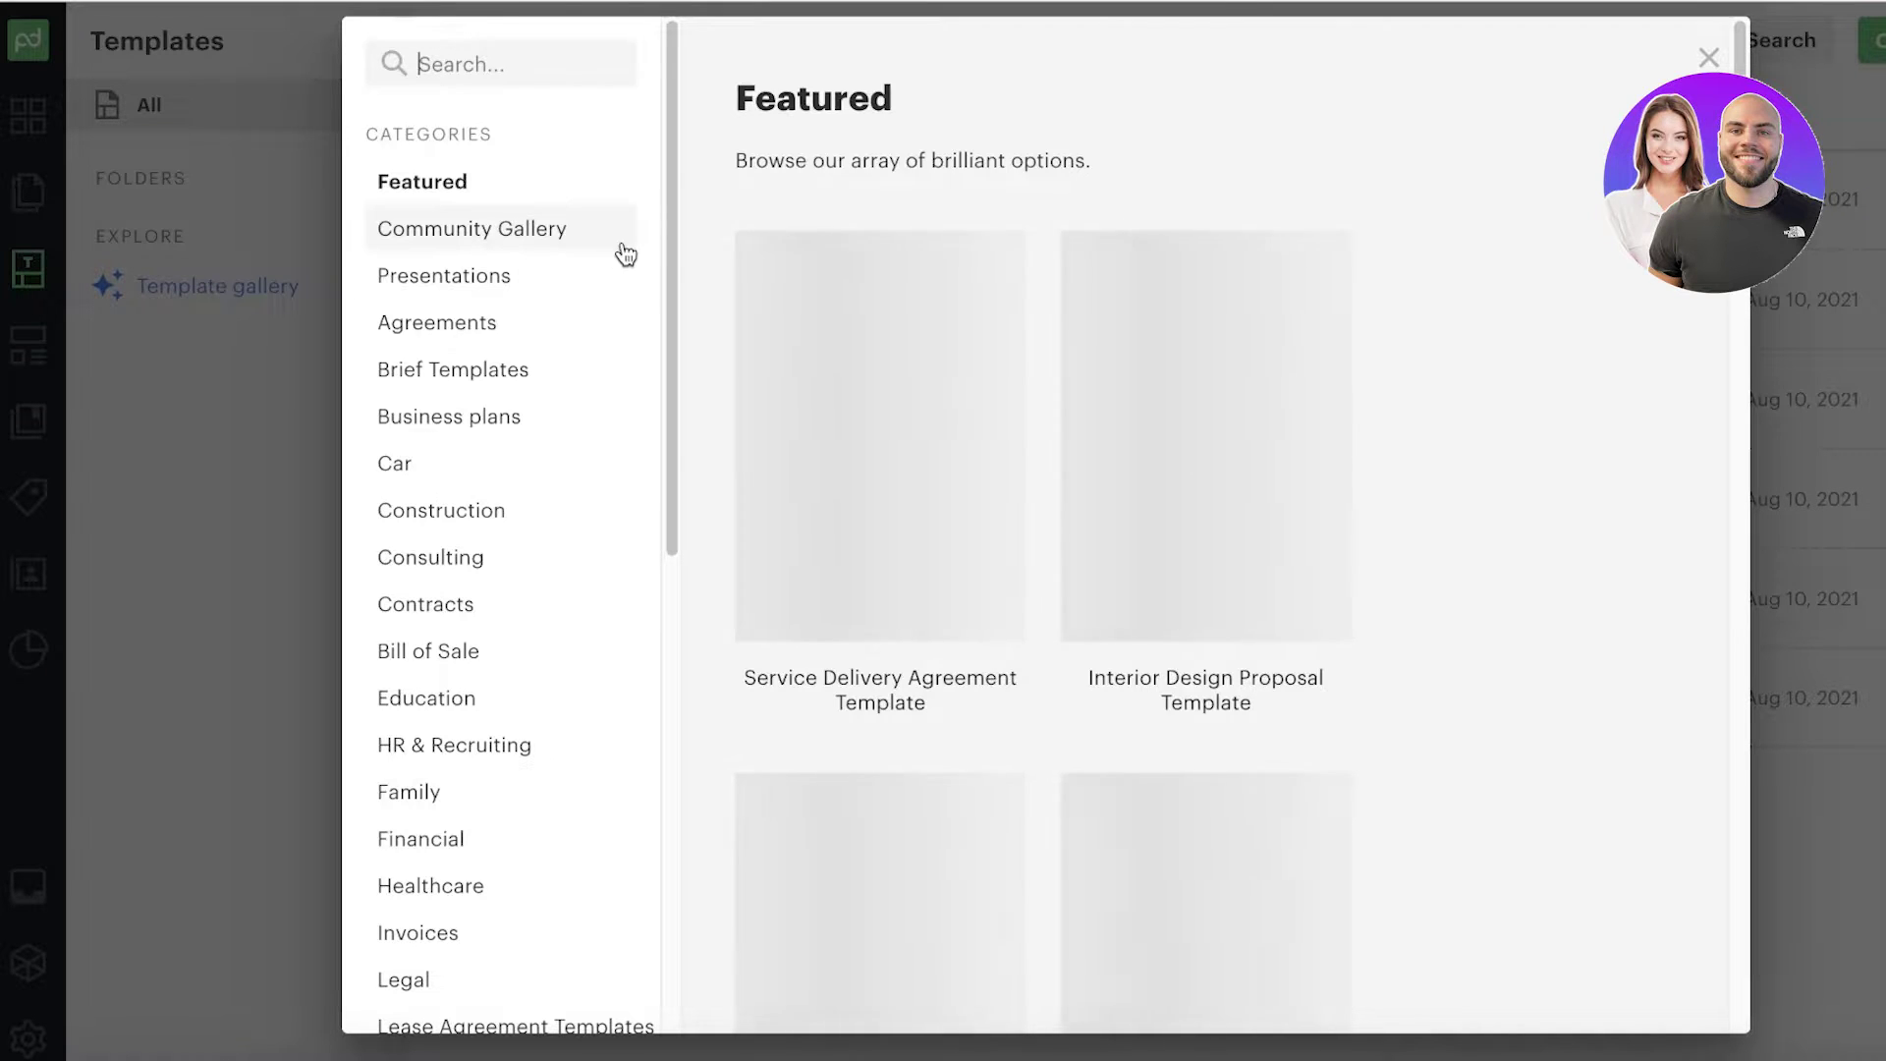
pyautogui.click(560, 330)
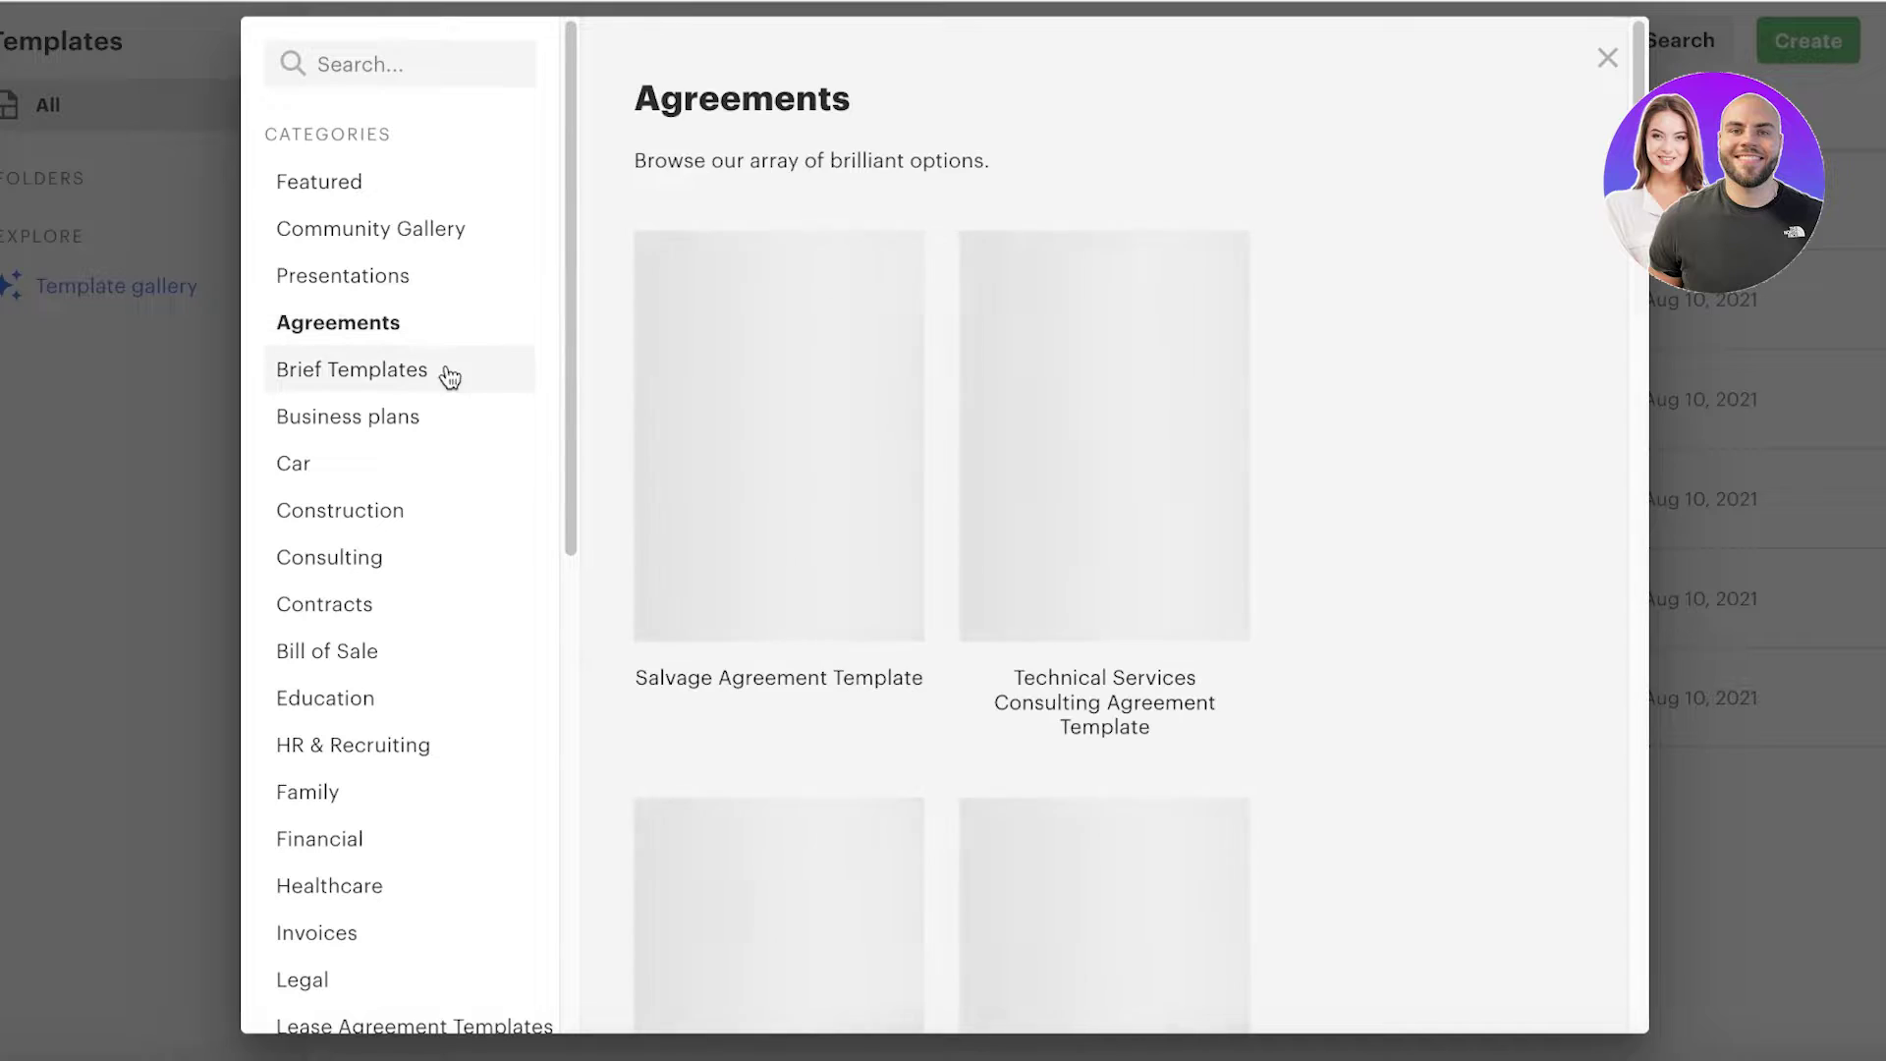
pyautogui.scroll(-3, 394, 487)
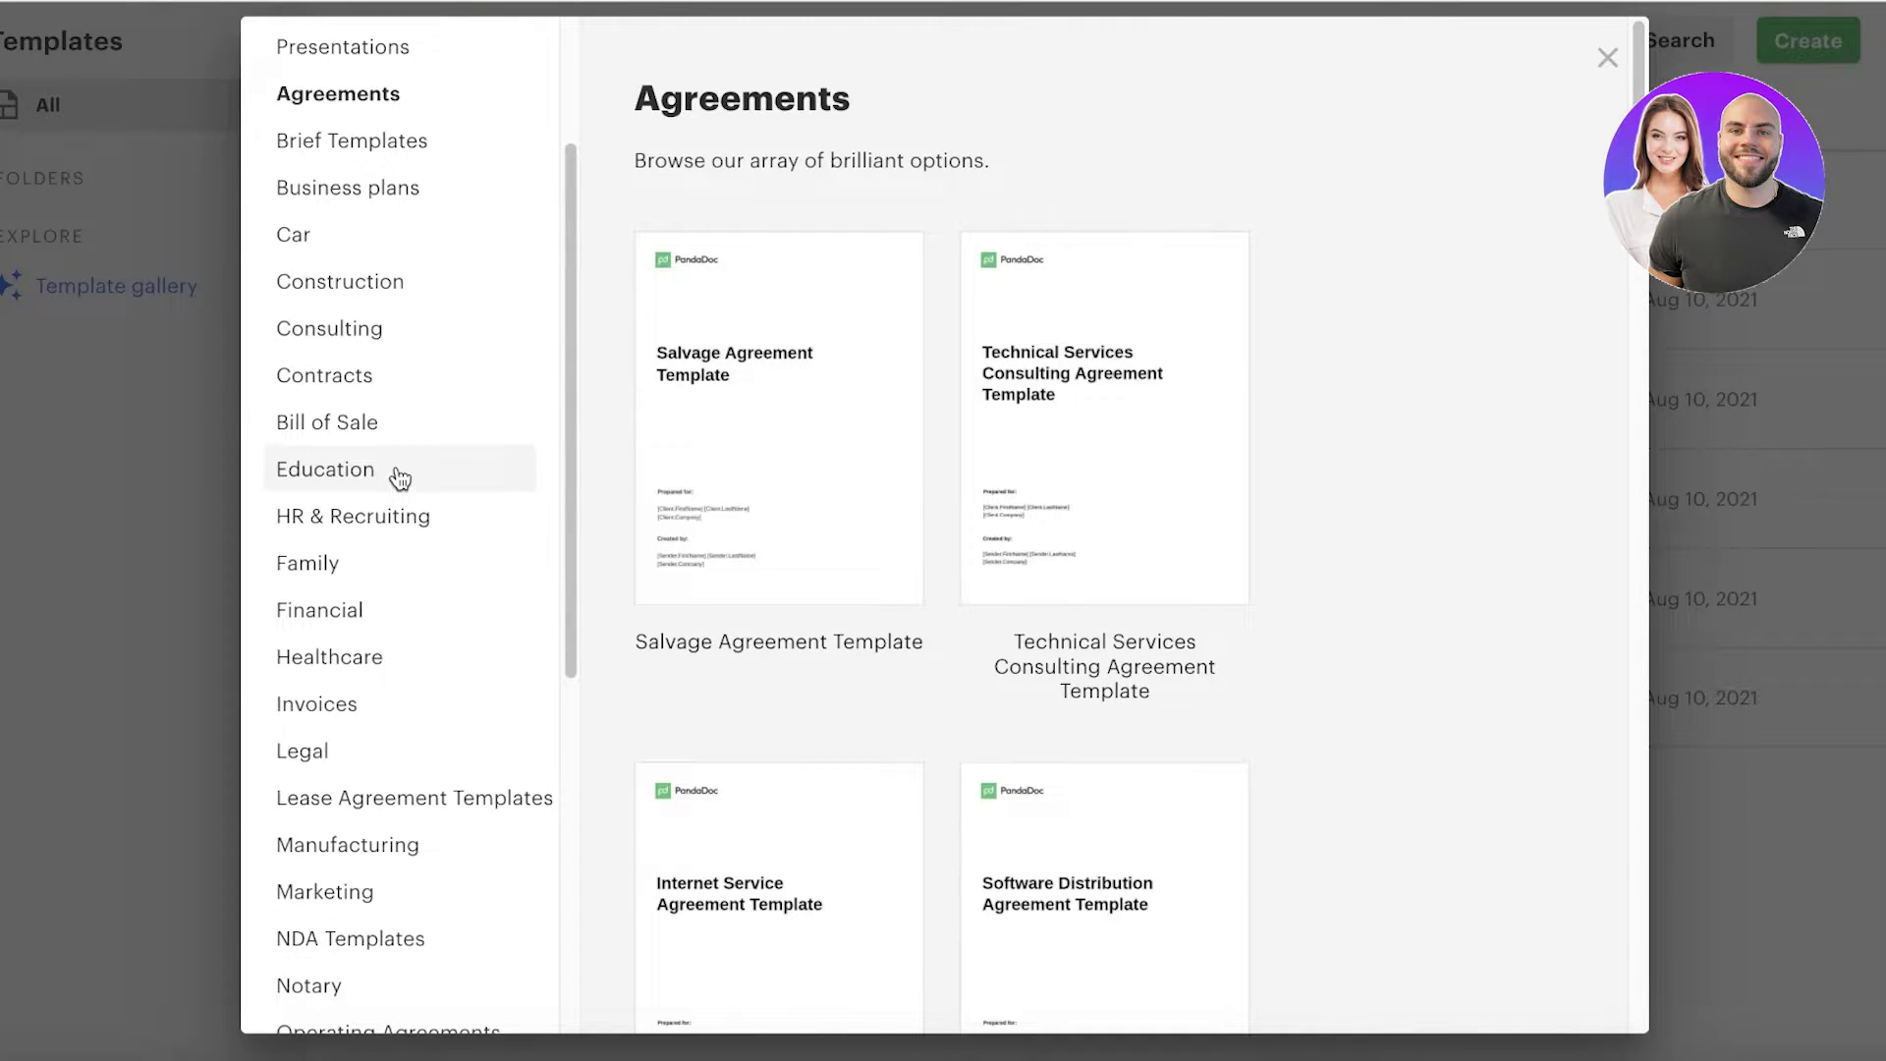
pyautogui.click(304, 722)
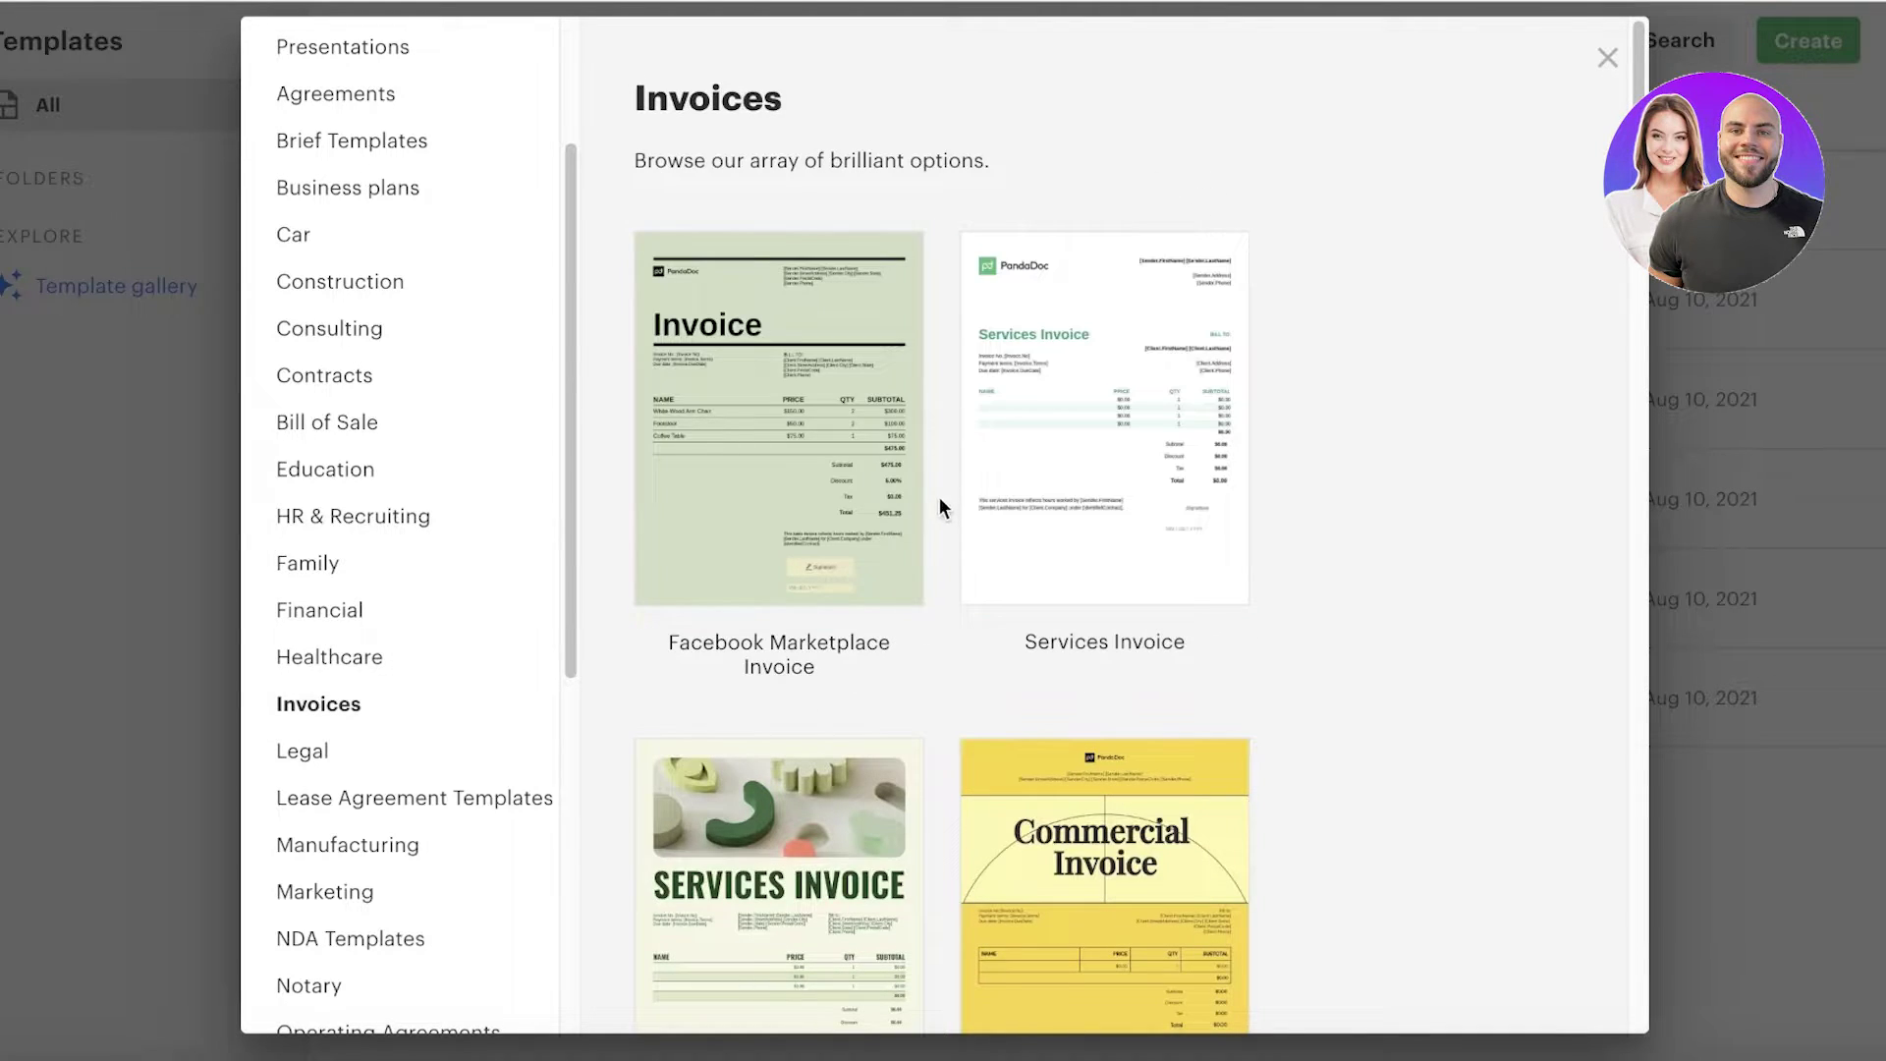
pyautogui.moveTo(858, 471)
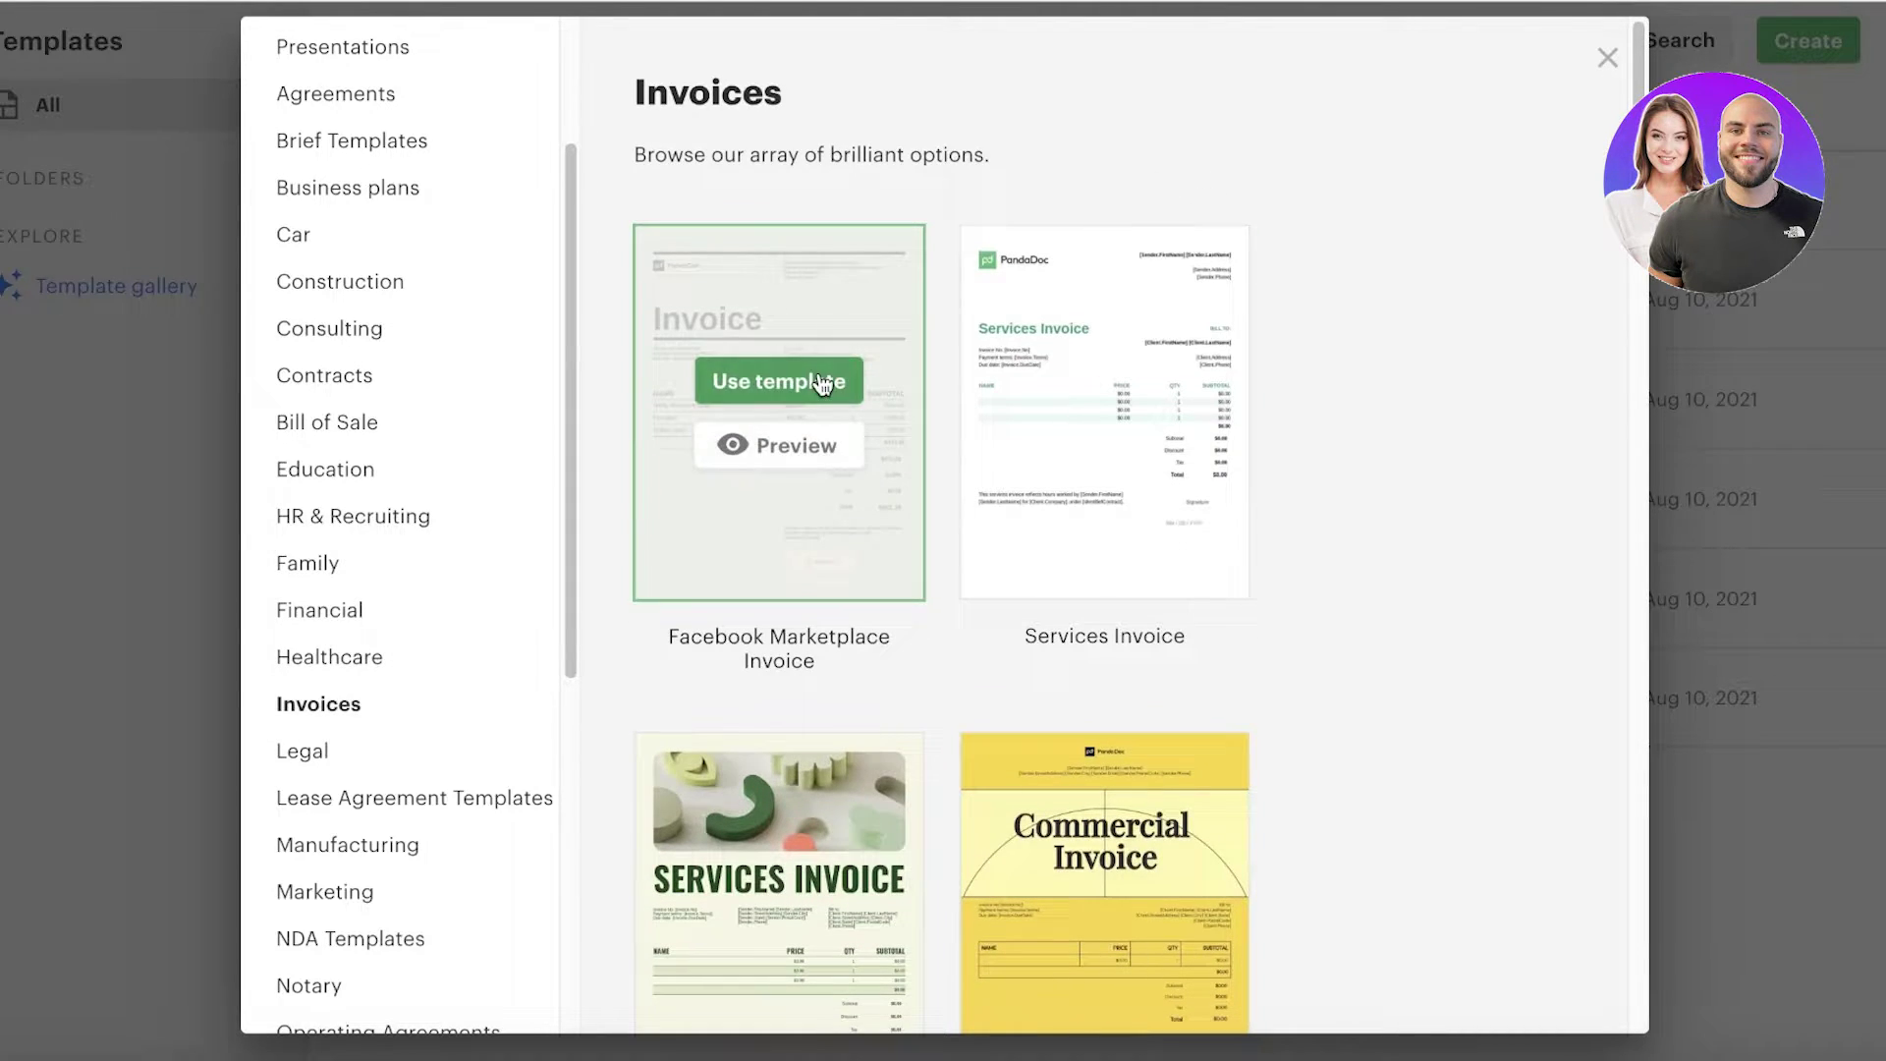
pyautogui.click(822, 382)
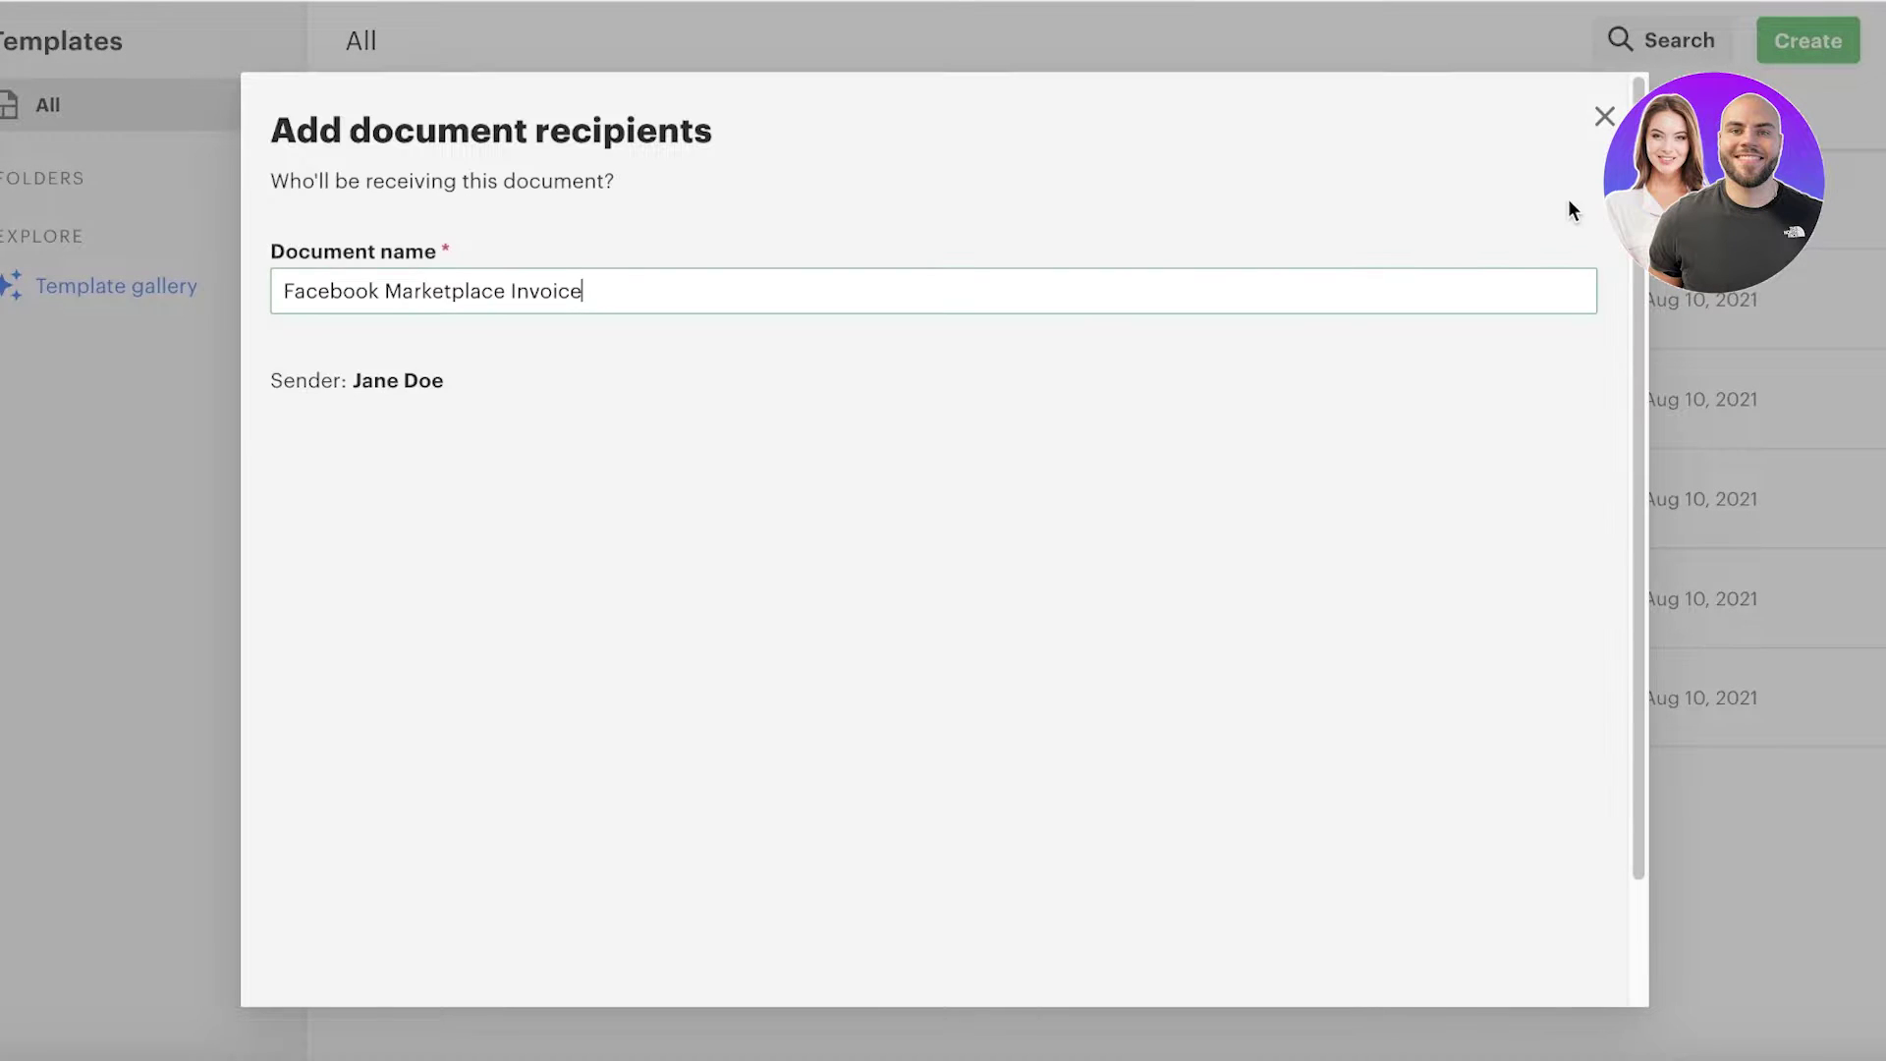
# - Rename the document to 'Durden Invoices'
pyautogui.tripleClick(415, 293)
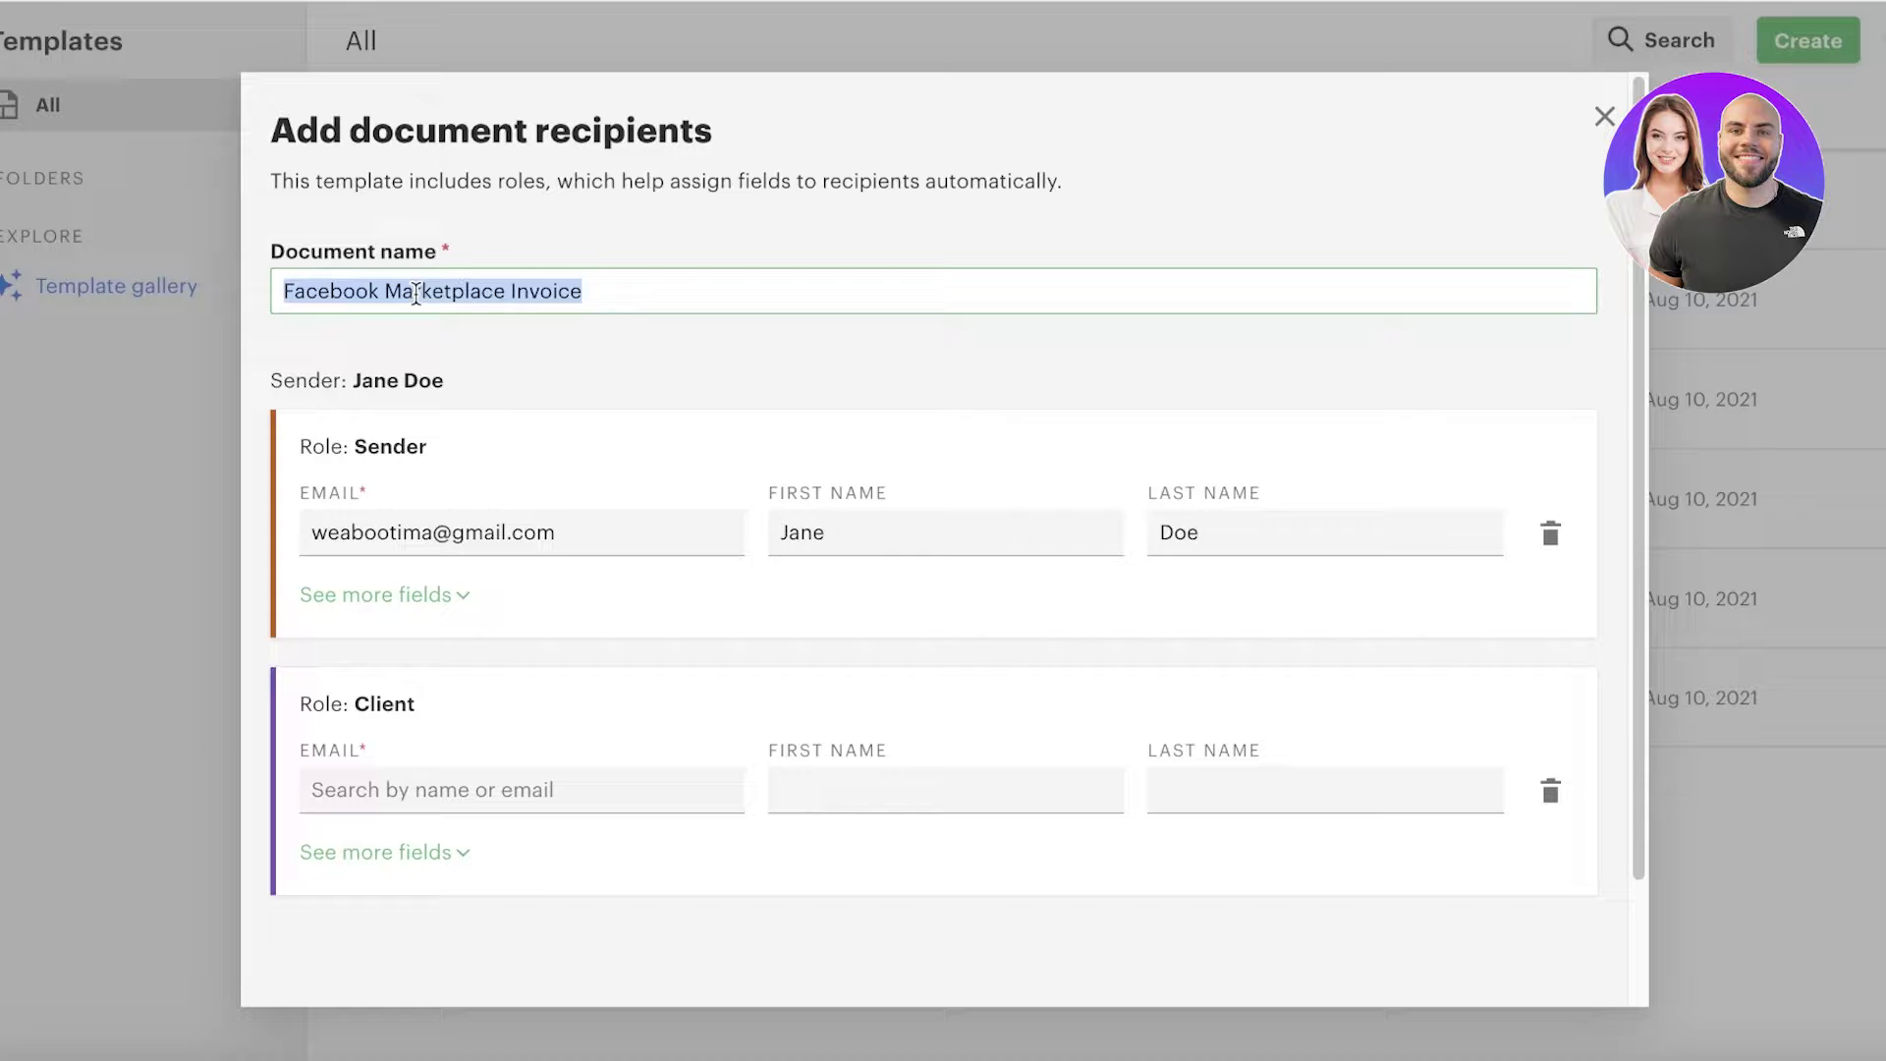
pyautogui.write('Durden')
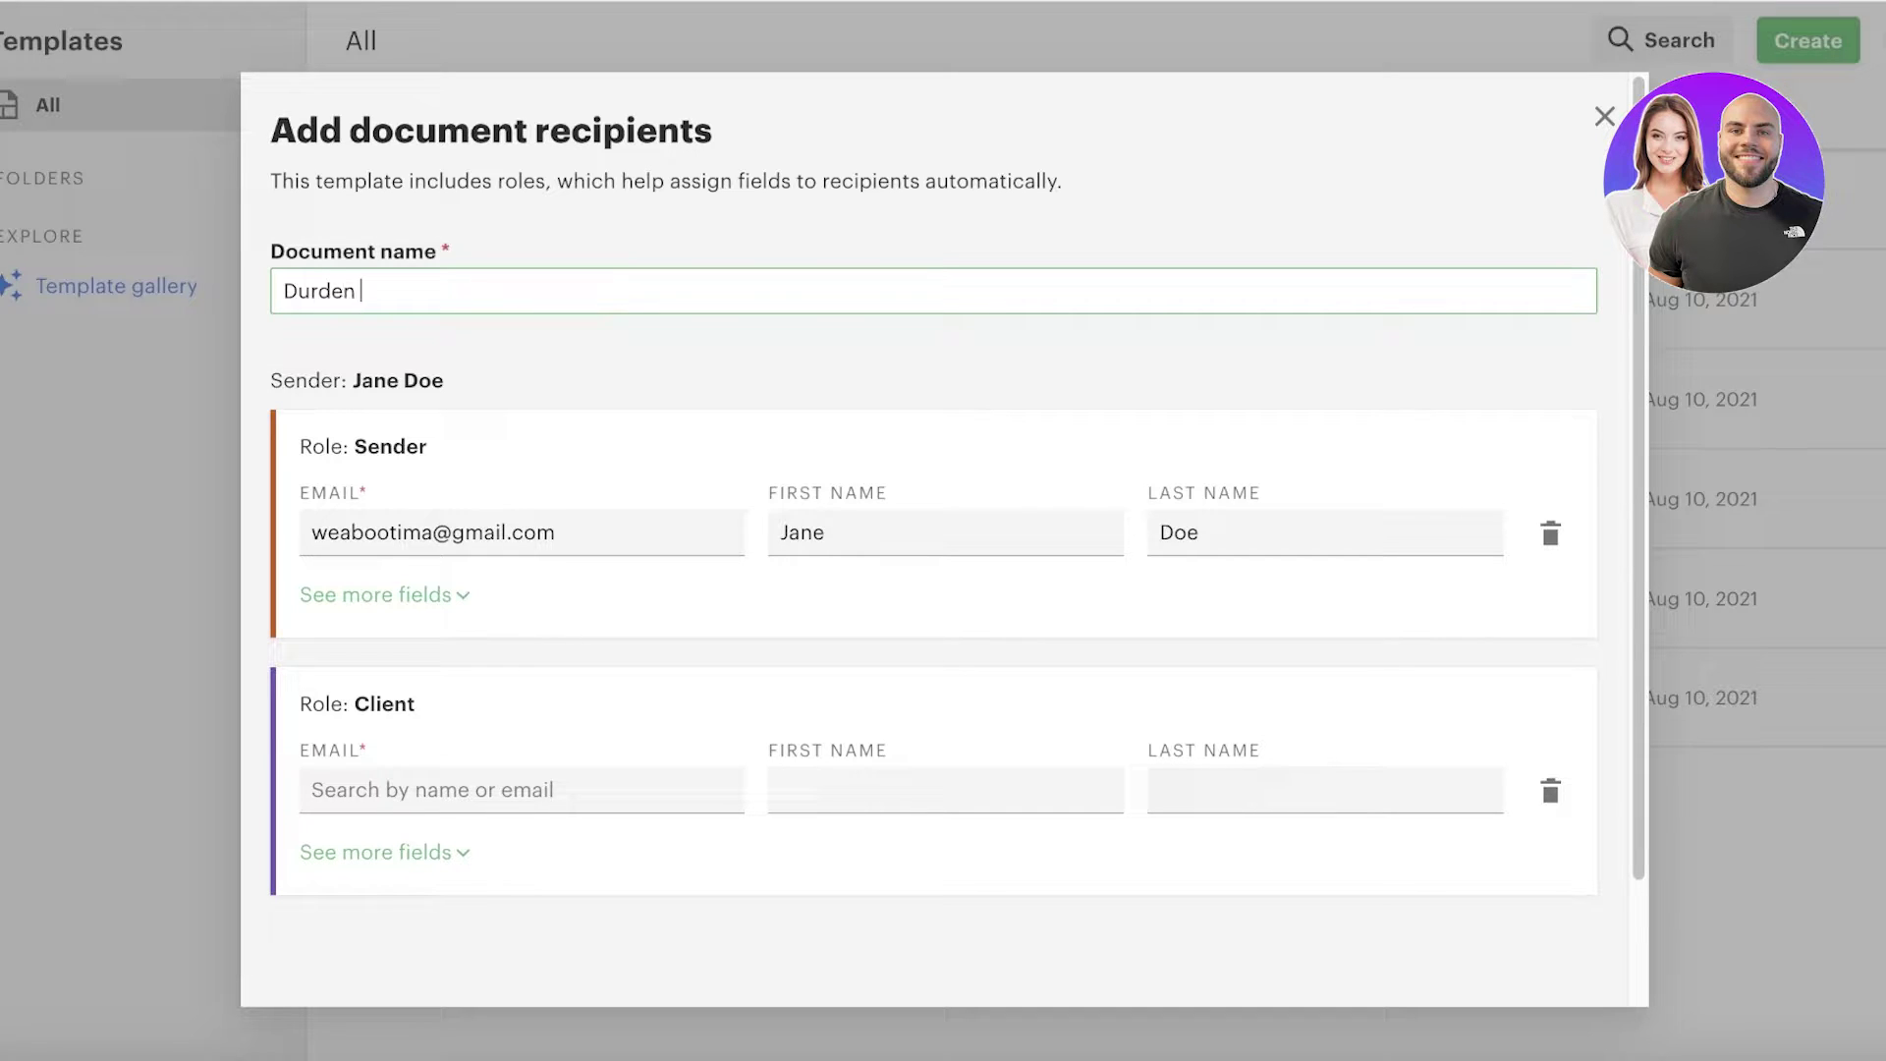
pyautogui.write(' Invoices')
pyautogui.scroll(-2, 349, 310)
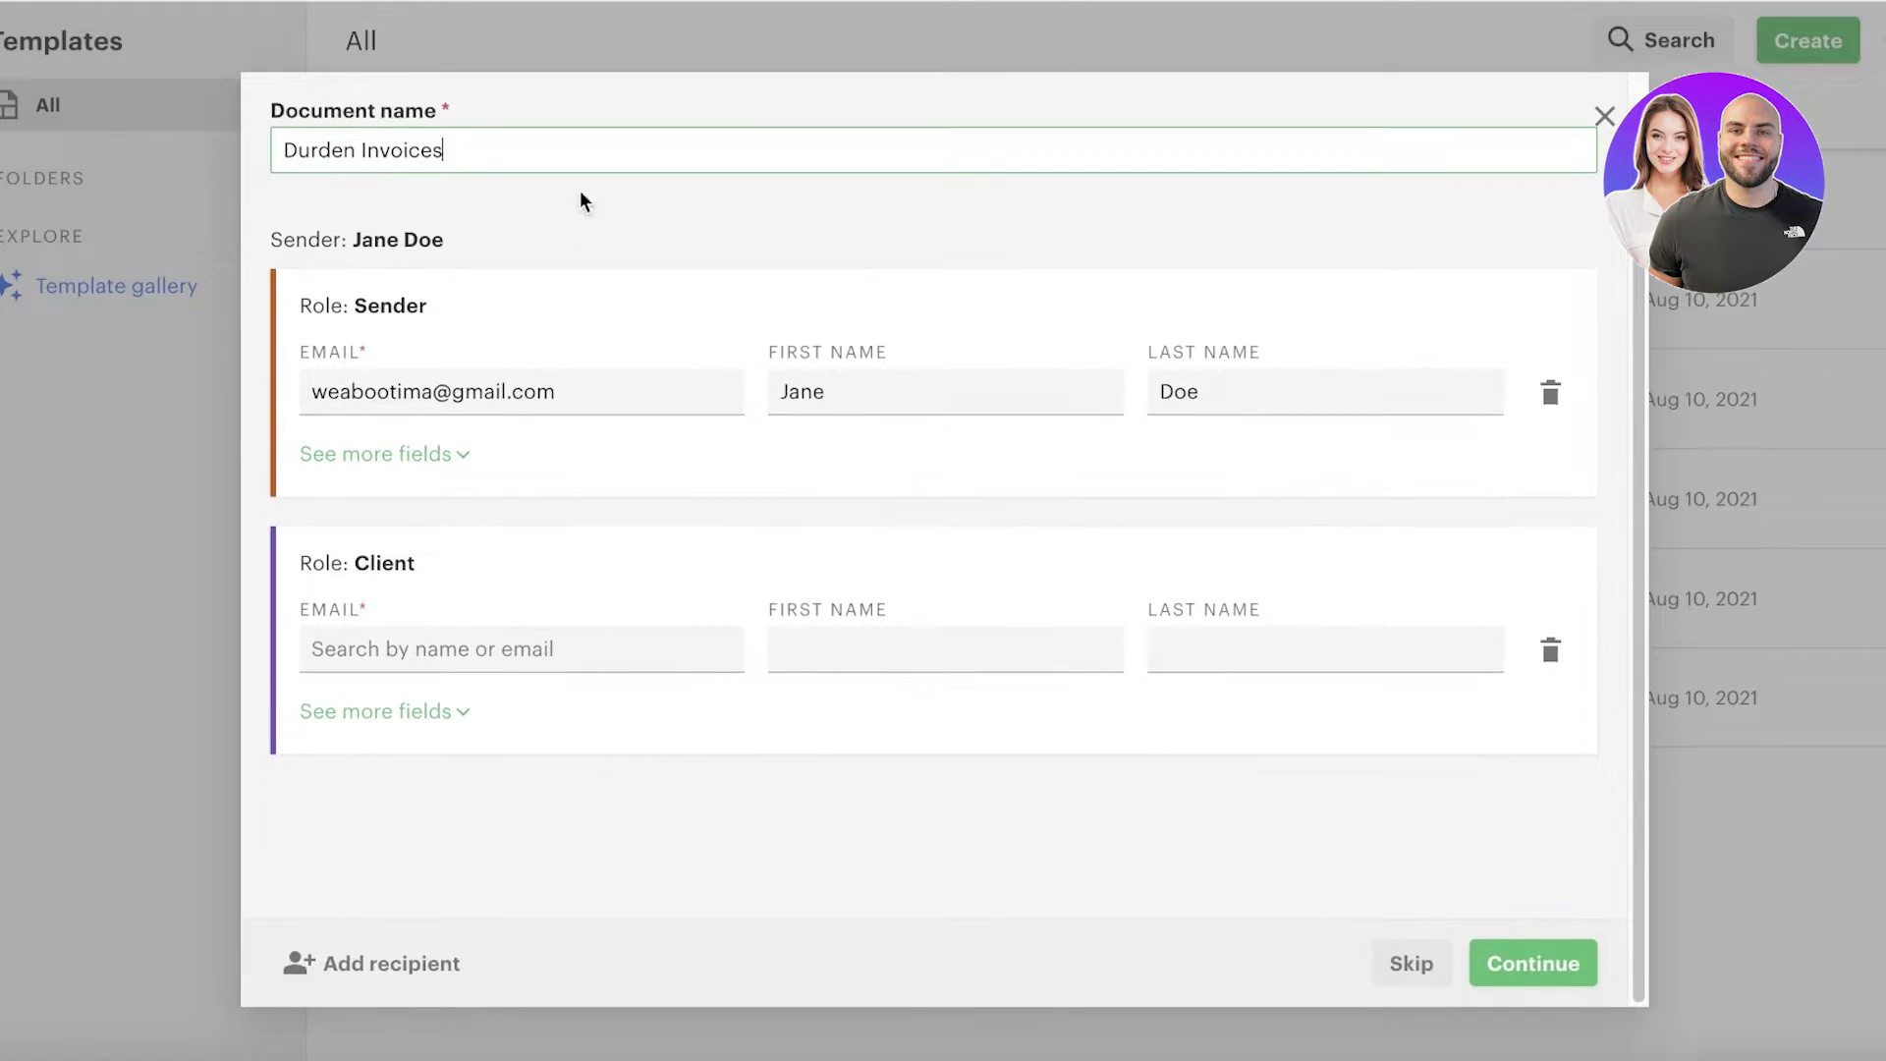
# - Add the Client recipient's e-mail and autofilled full name, then continue to the document
pyautogui.click(486, 651)
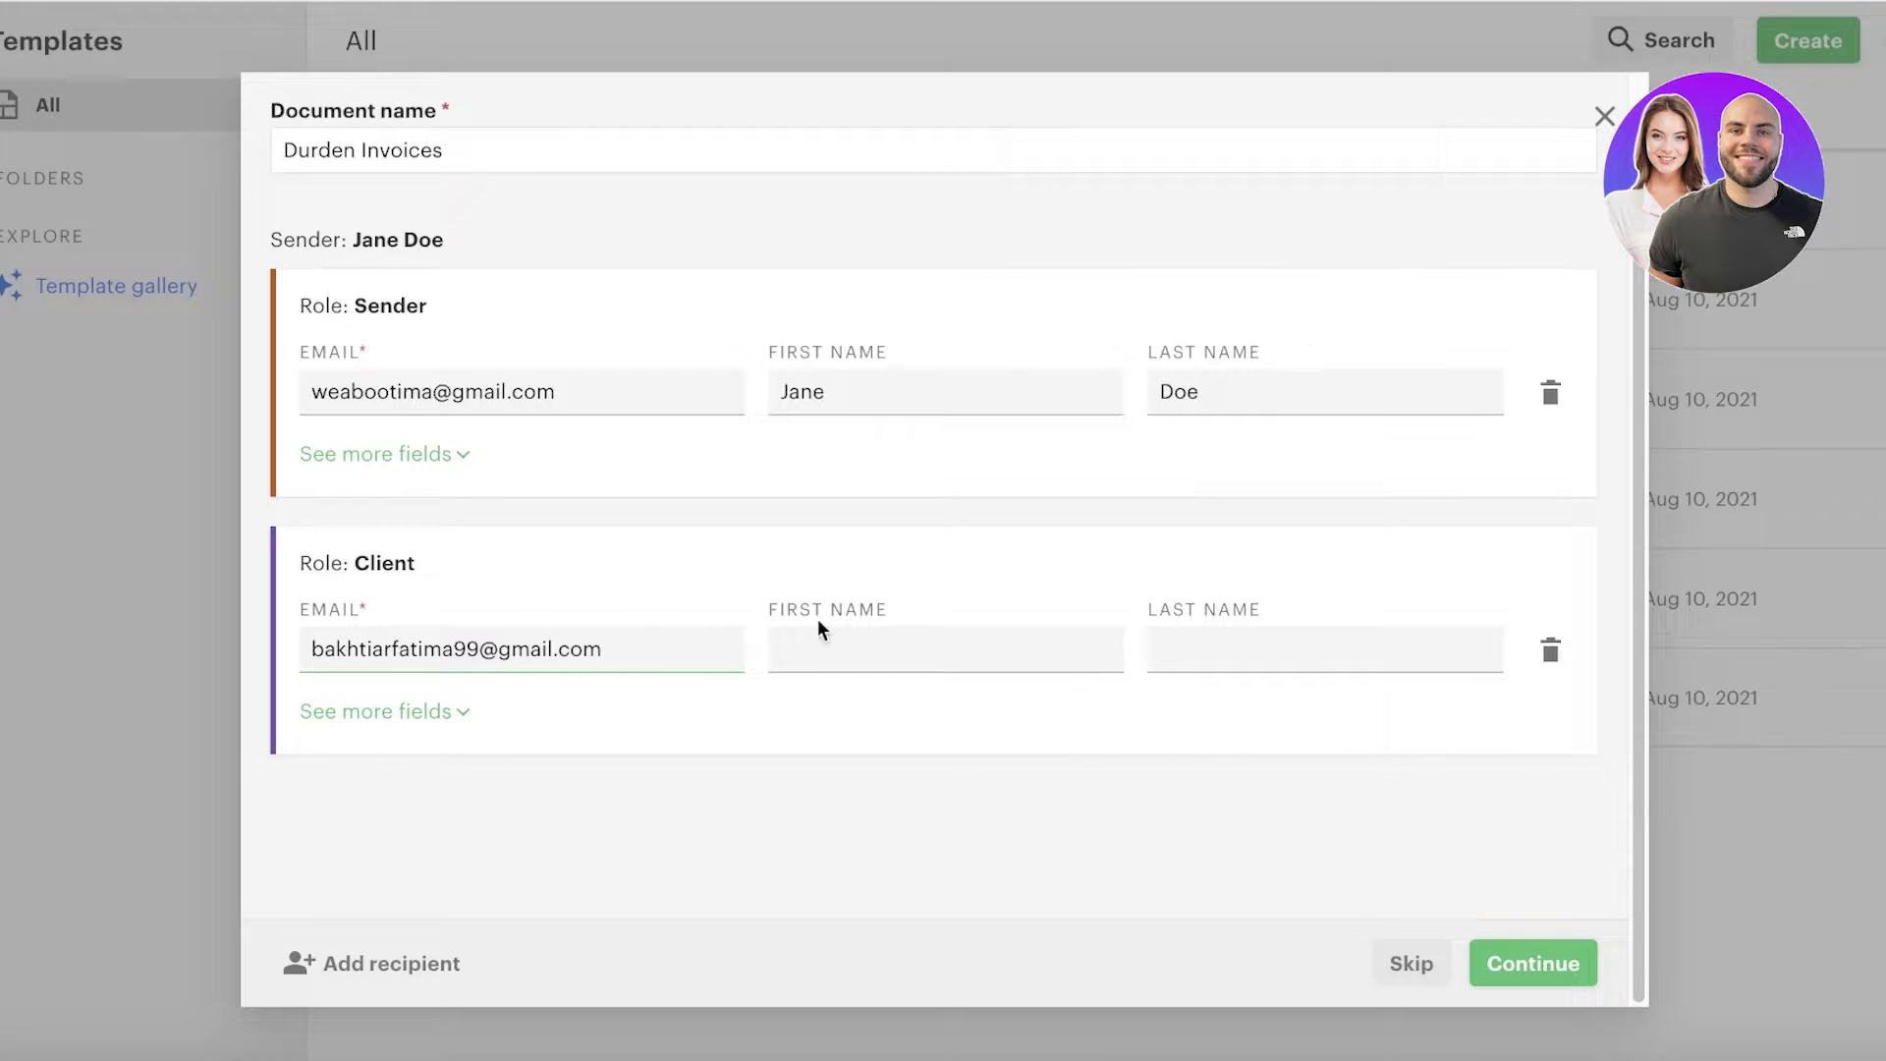
pyautogui.click(845, 641)
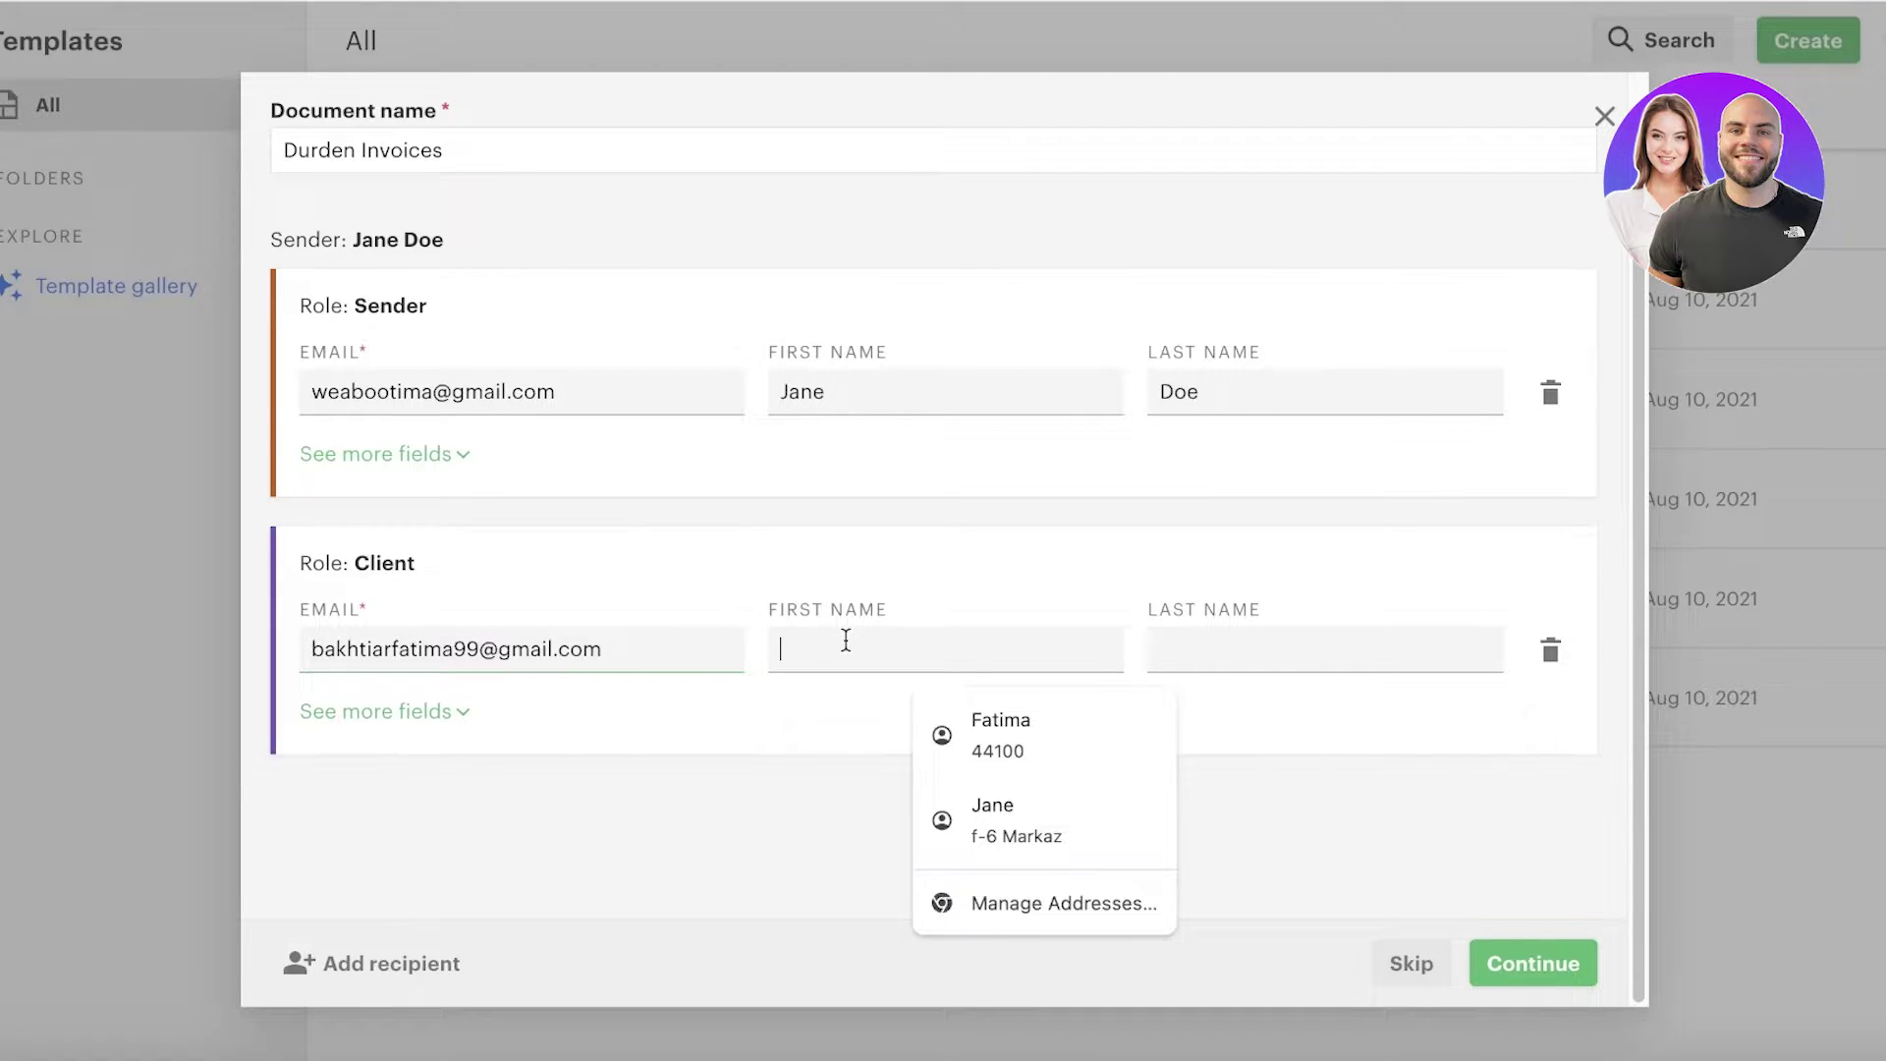
pyautogui.click(971, 815)
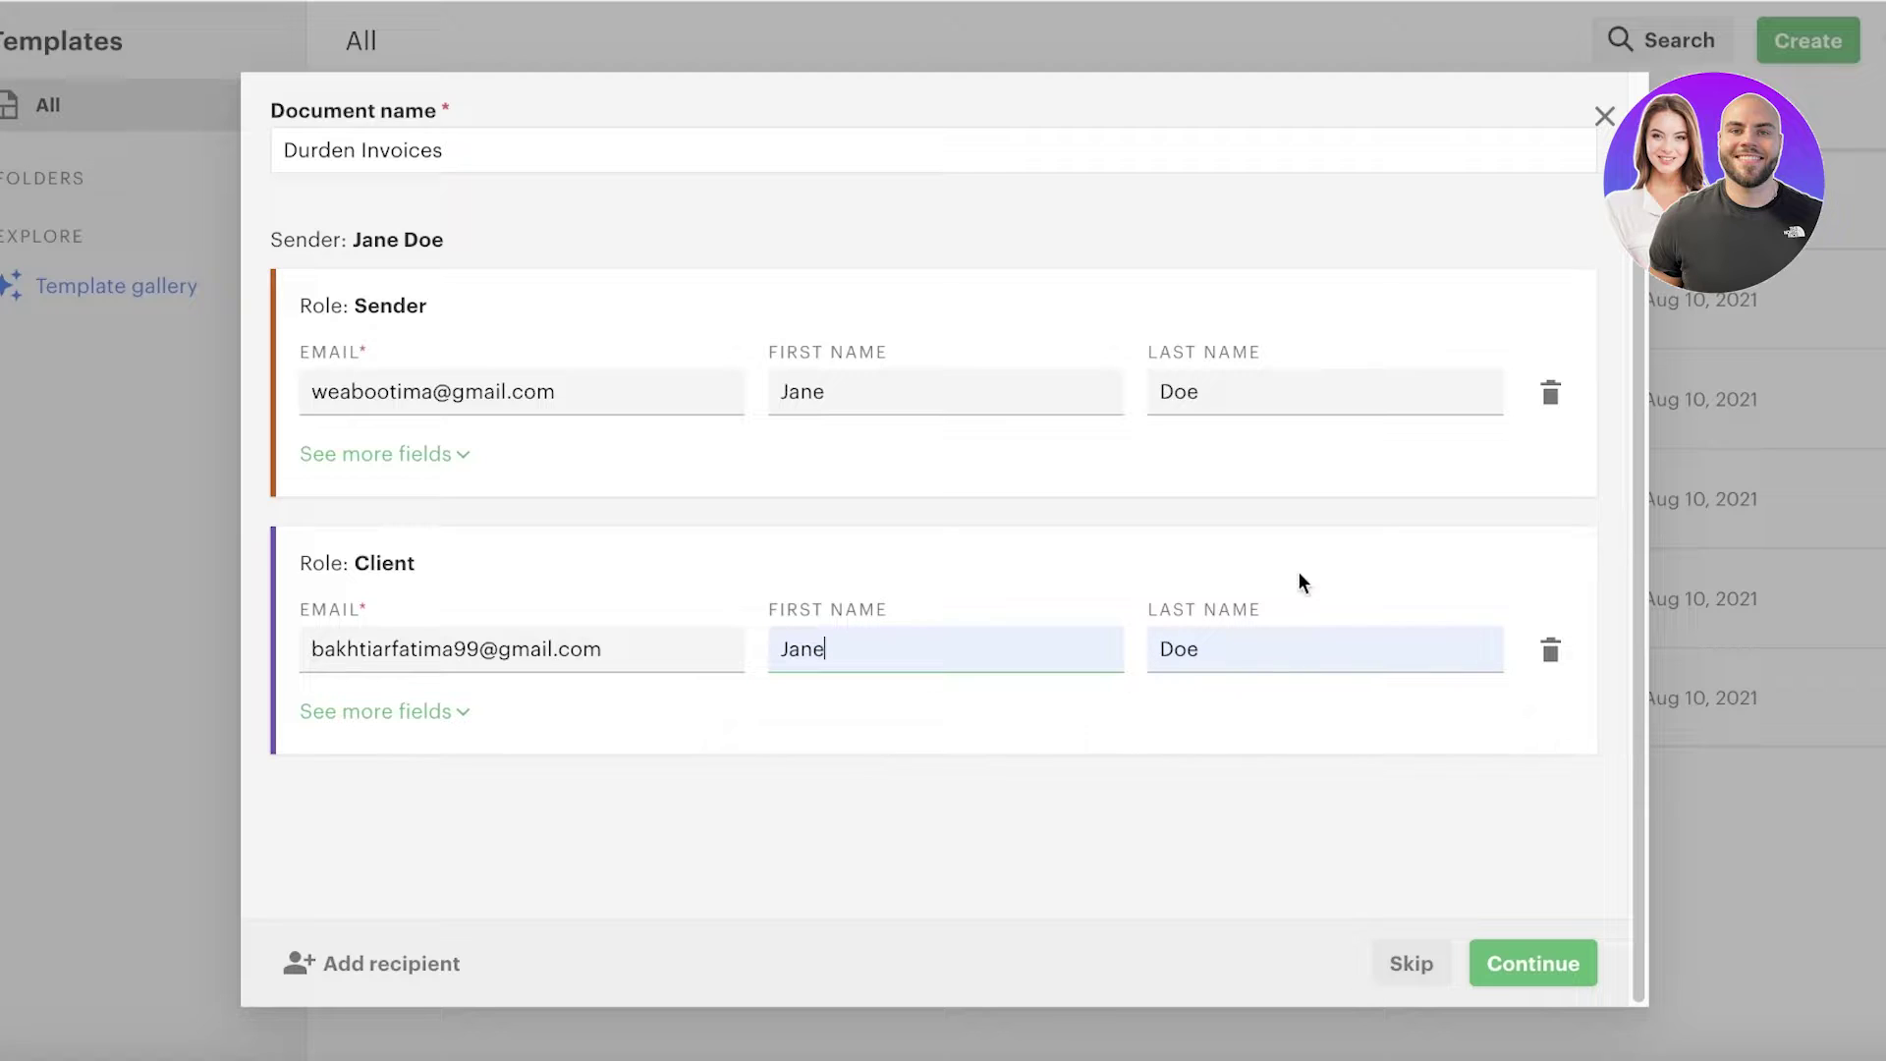
pyautogui.click(1576, 969)
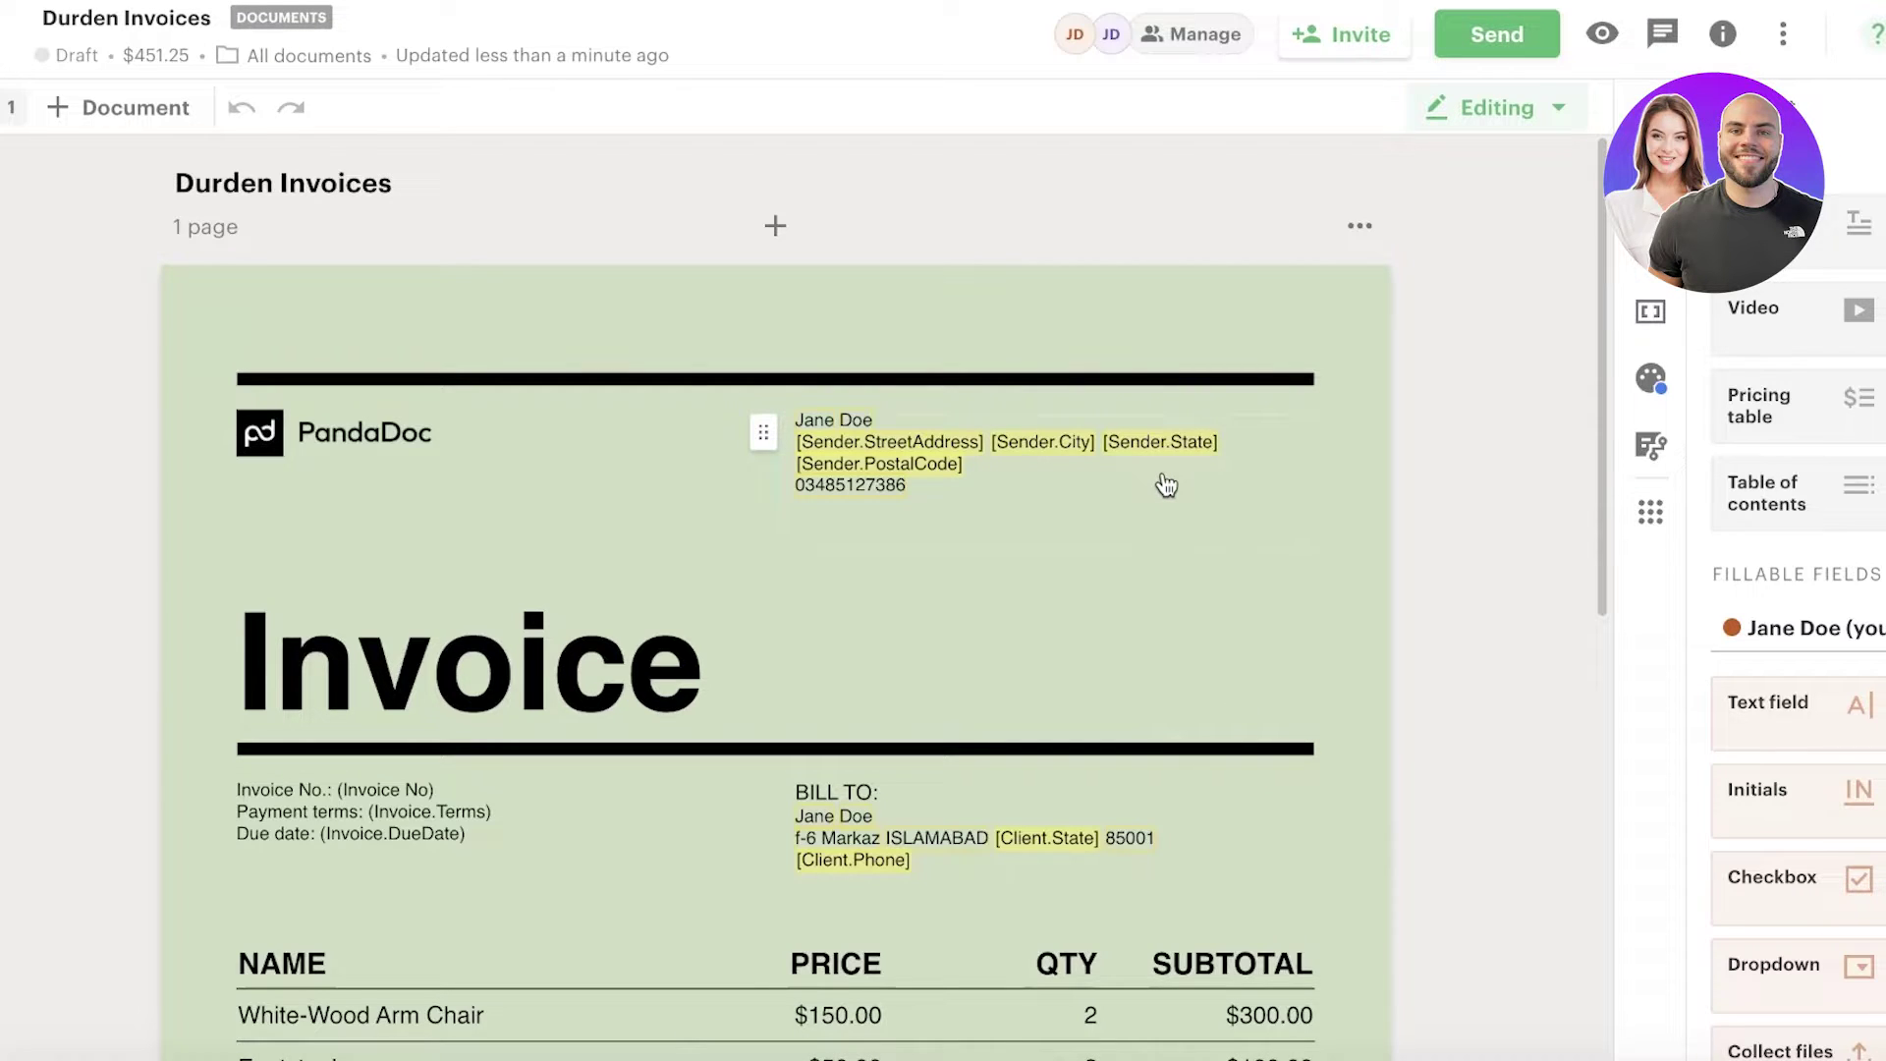
# - Delete the PandaDoc logo and the Sender.Phone line from the invoice header
pyautogui.click(270, 432)
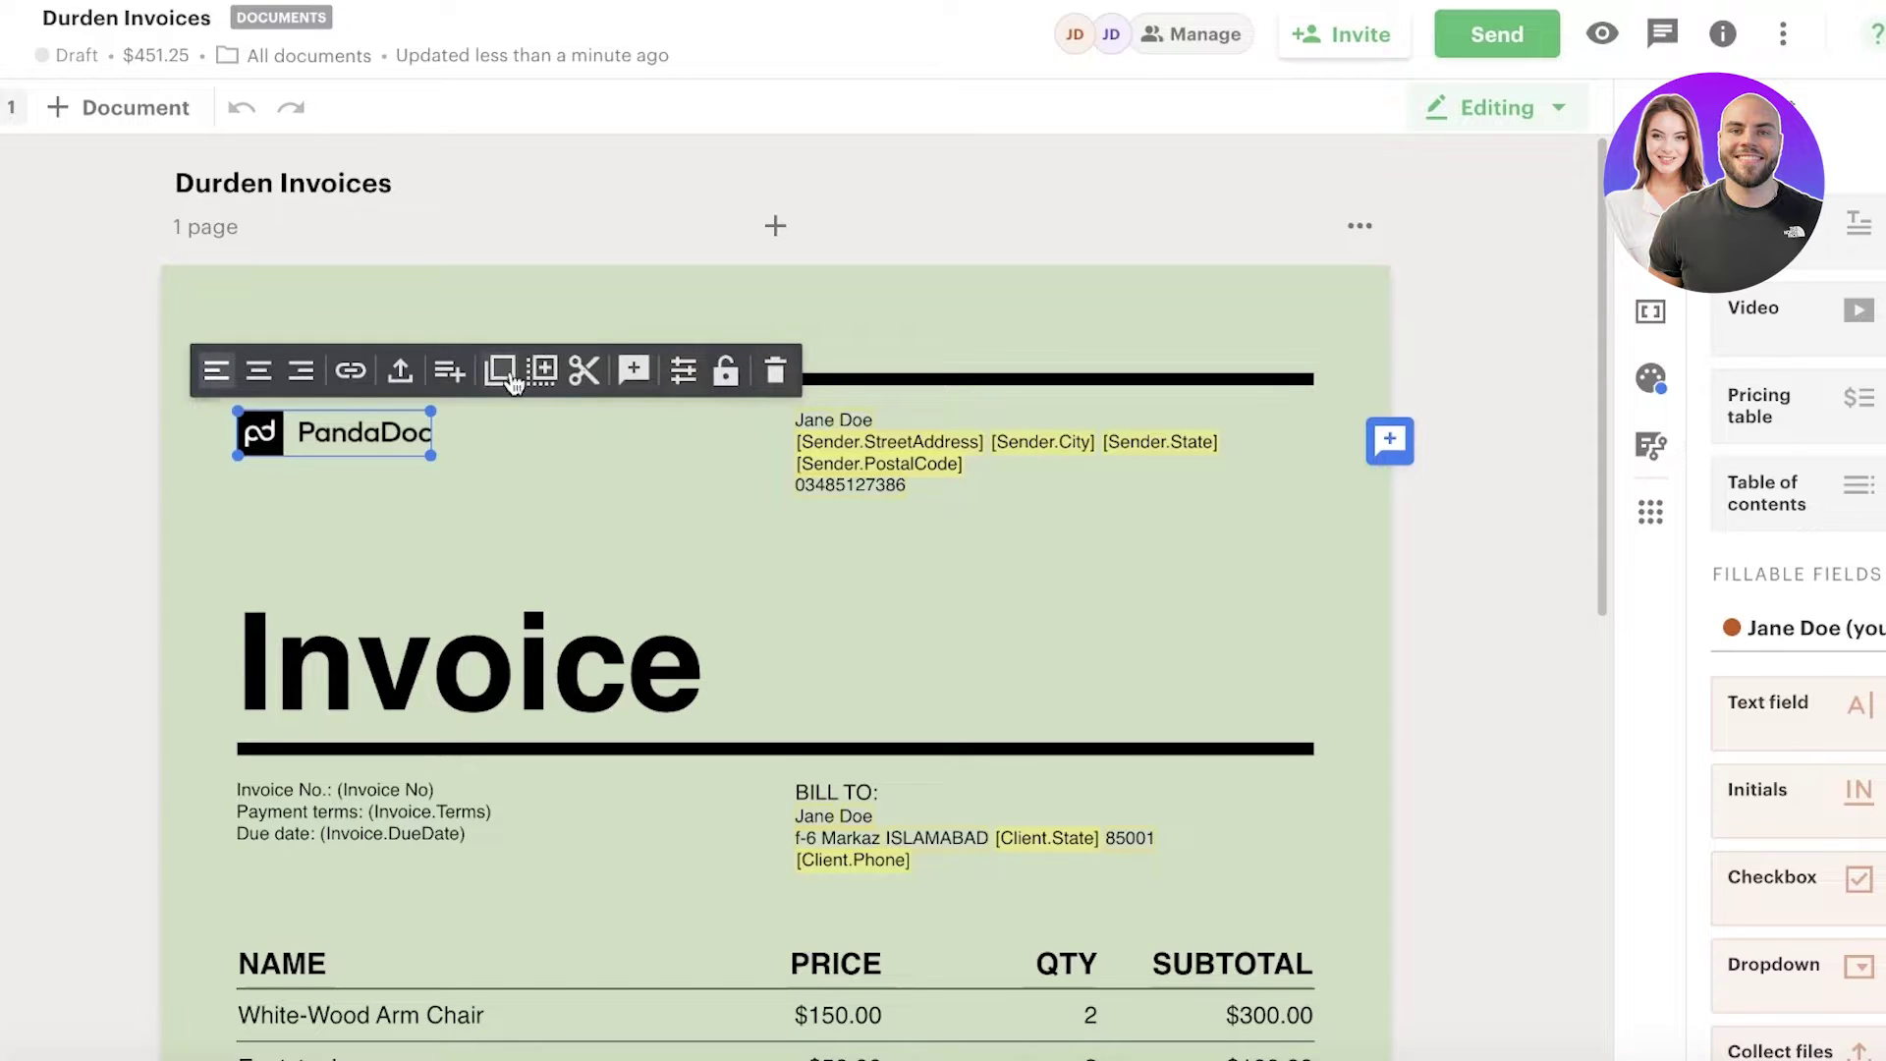
pyautogui.click(776, 371)
pyautogui.click(295, 464)
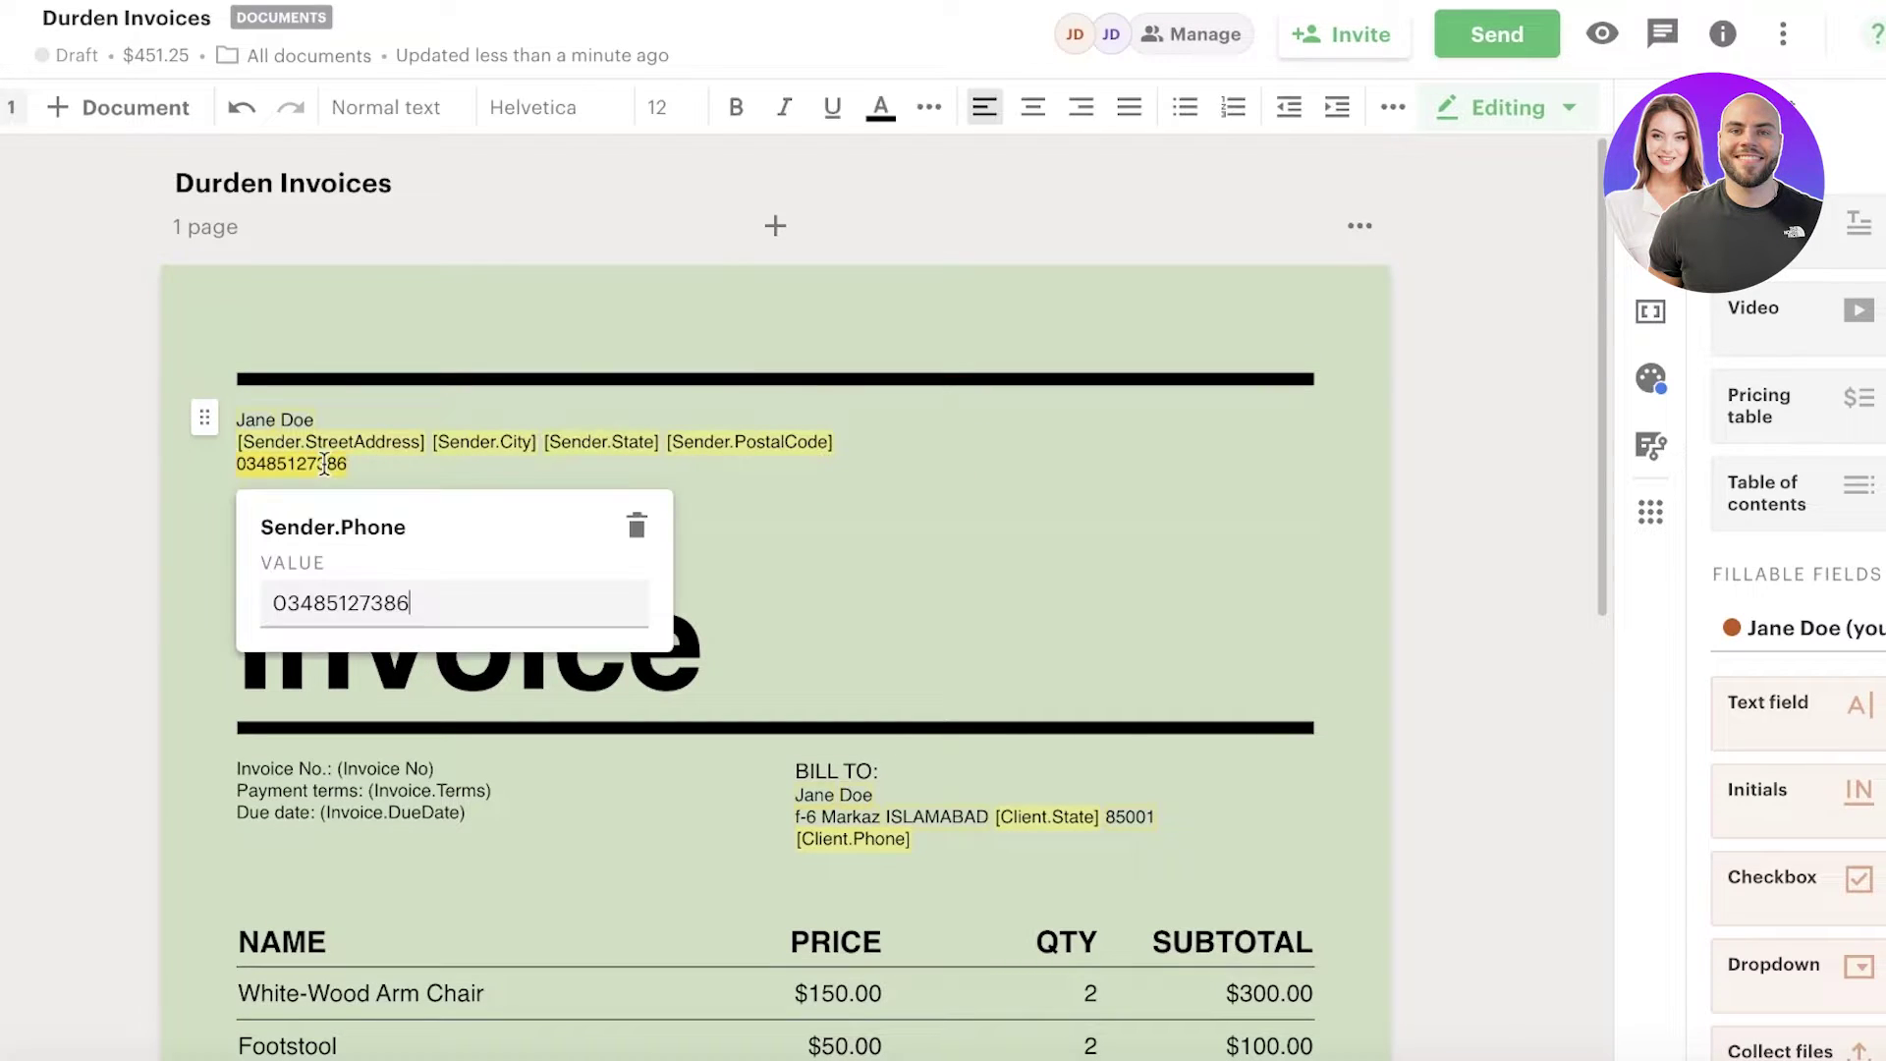
pyautogui.click(636, 526)
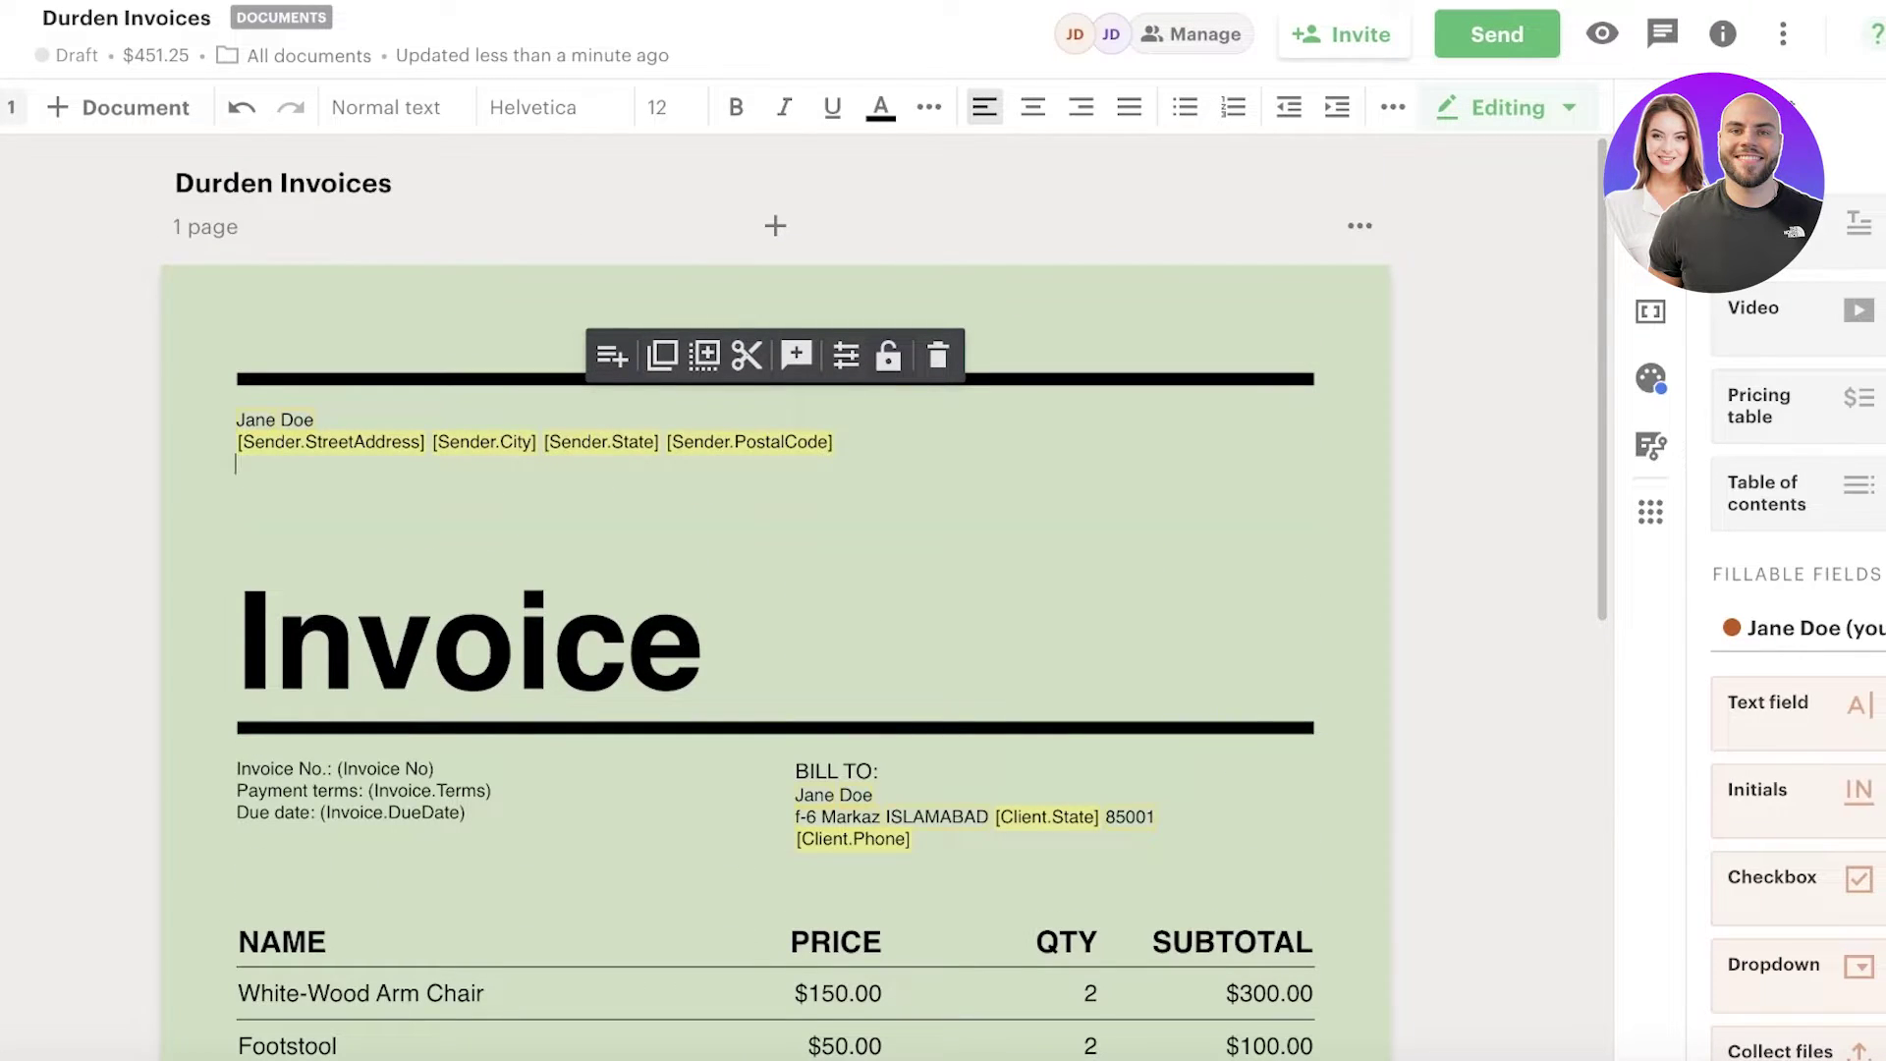
pyautogui.scroll(-1, 275, 415)
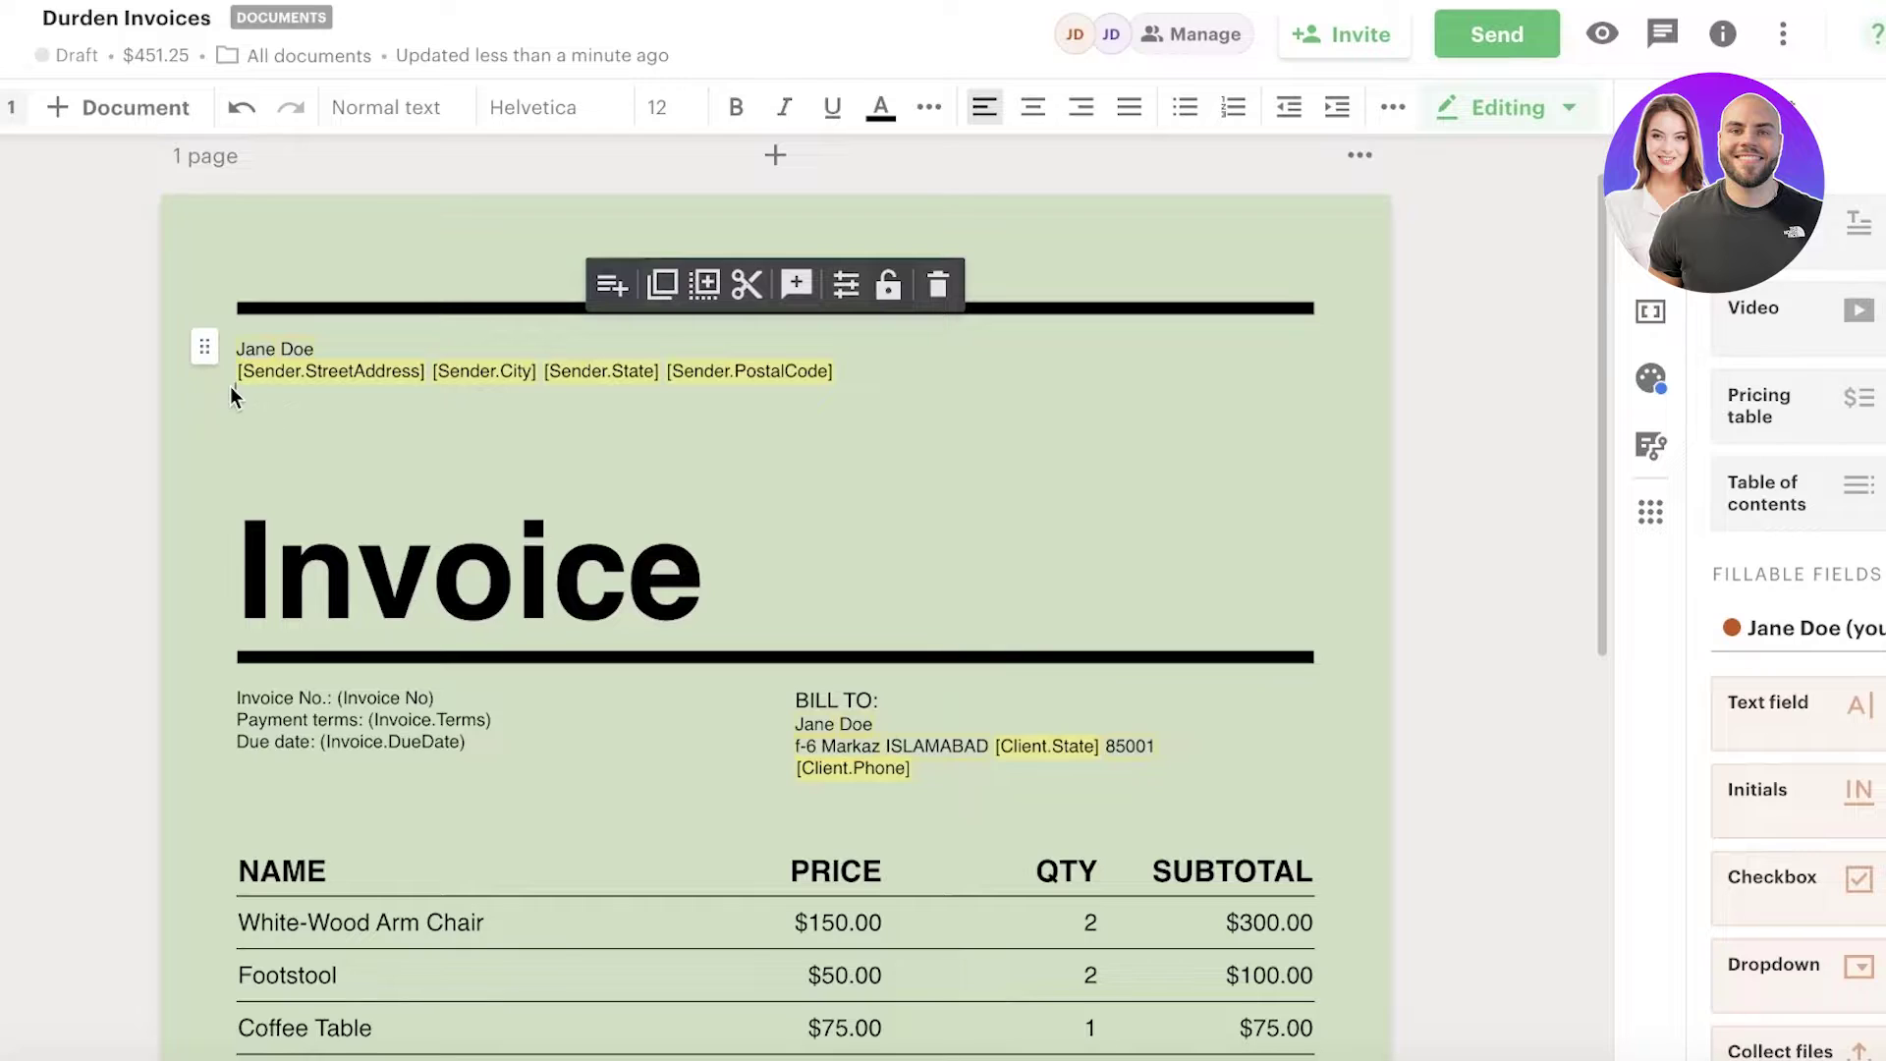
# - Fill in the sender's street address and city variables
pyautogui.click(267, 369)
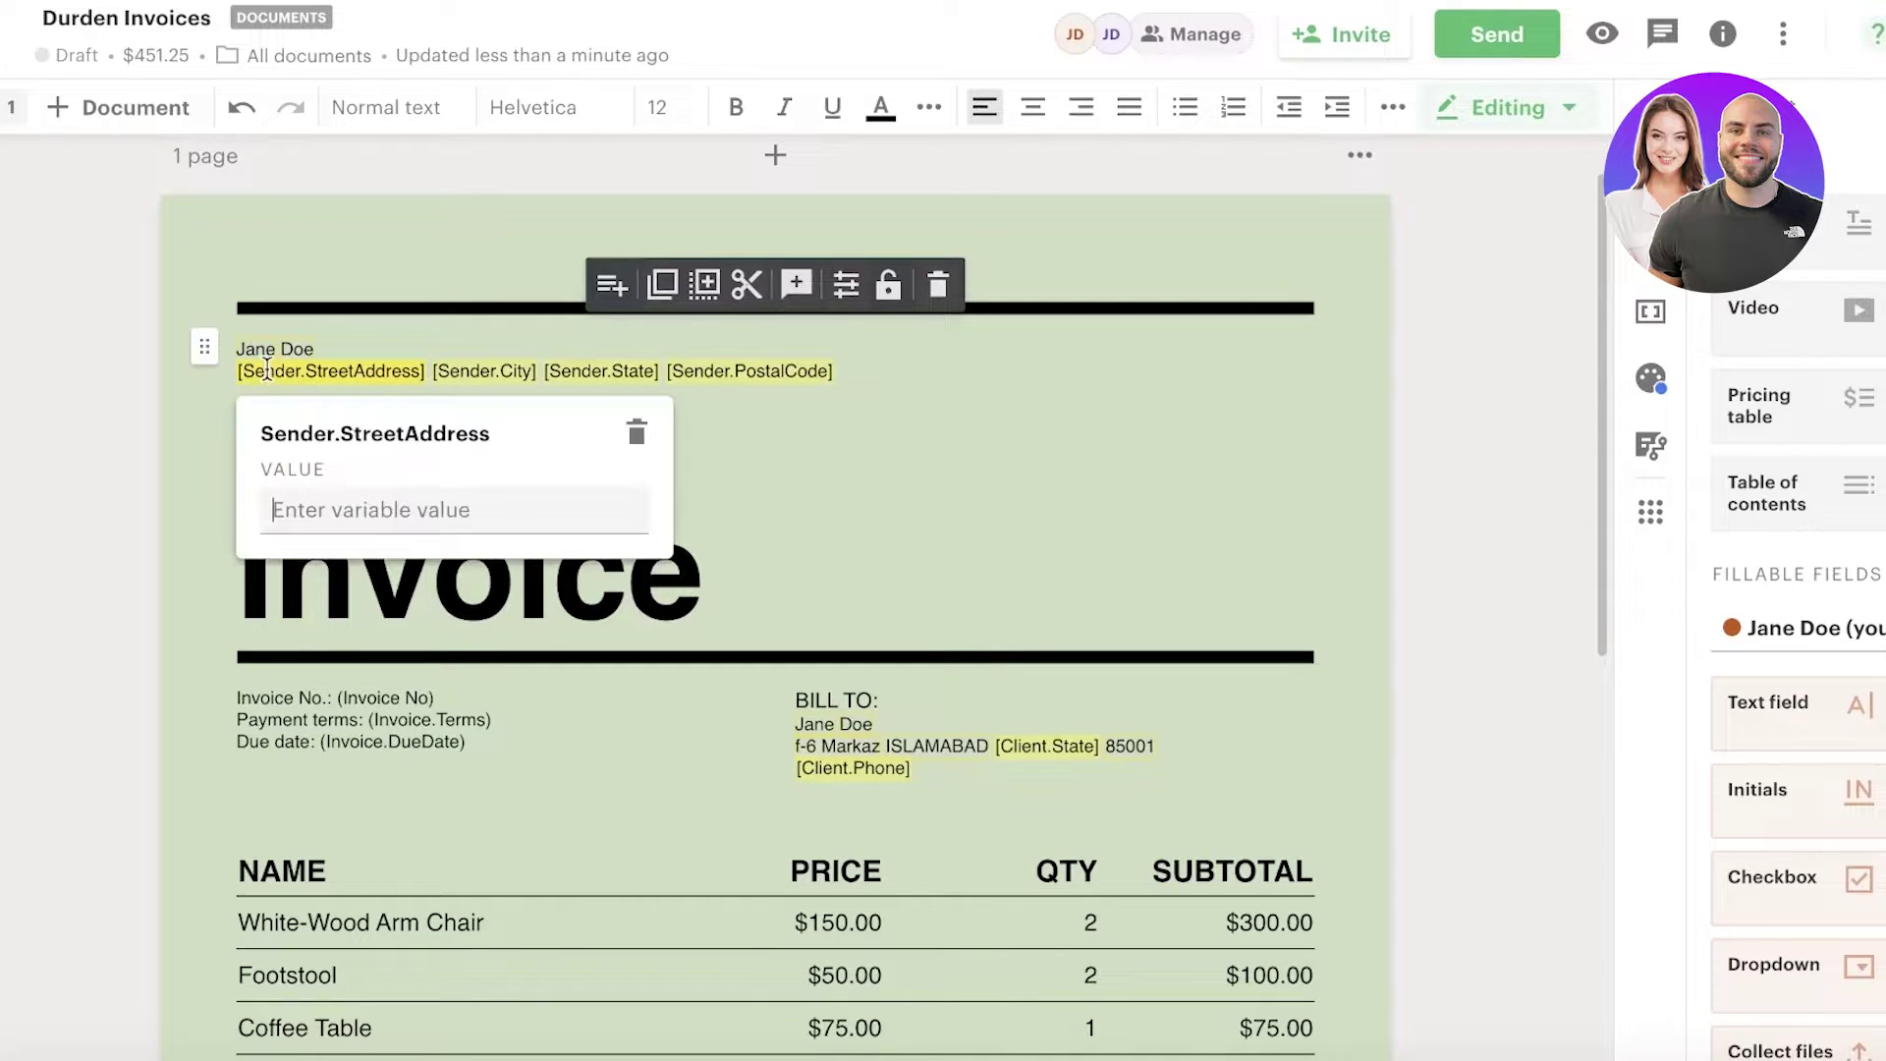
pyautogui.click(458, 366)
pyautogui.click(362, 376)
pyautogui.click(356, 494)
pyautogui.write('AKA')
pyautogui.press('Return')
pyautogui.click(354, 383)
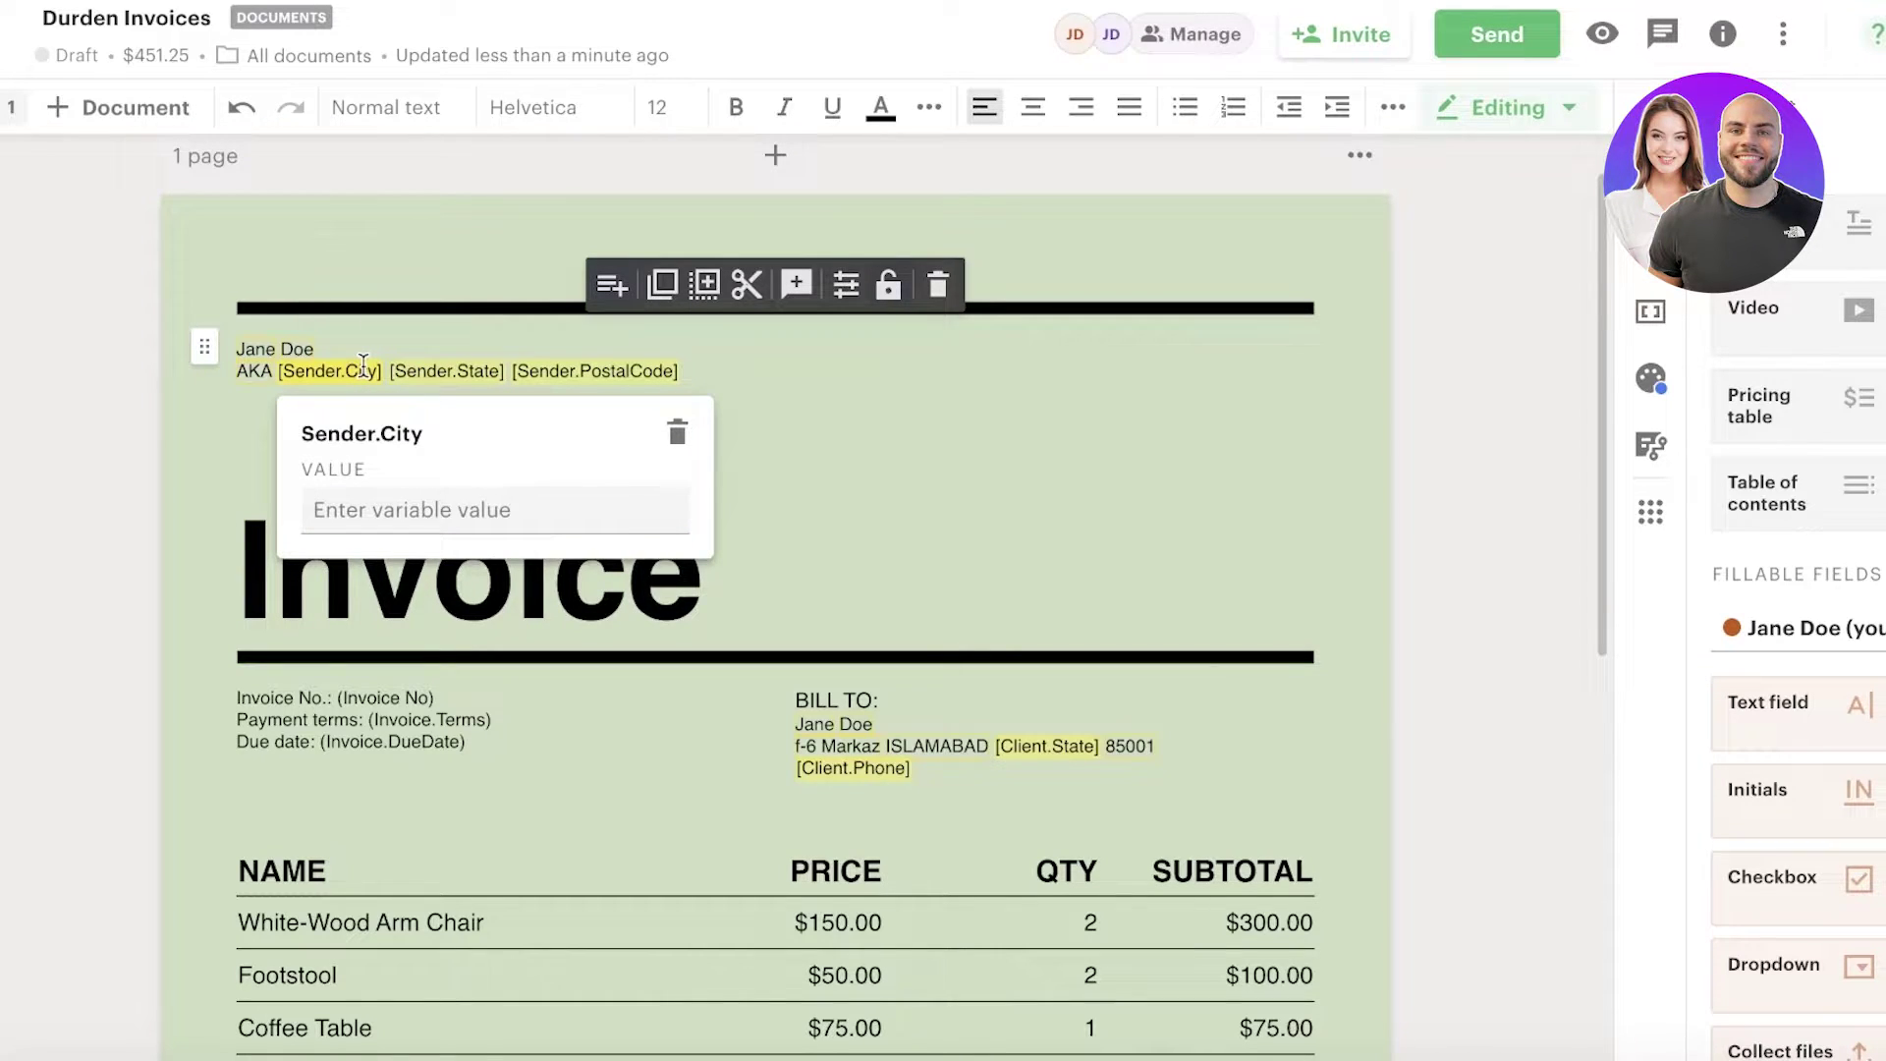
pyautogui.click(399, 499)
pyautogui.write('BERLI')
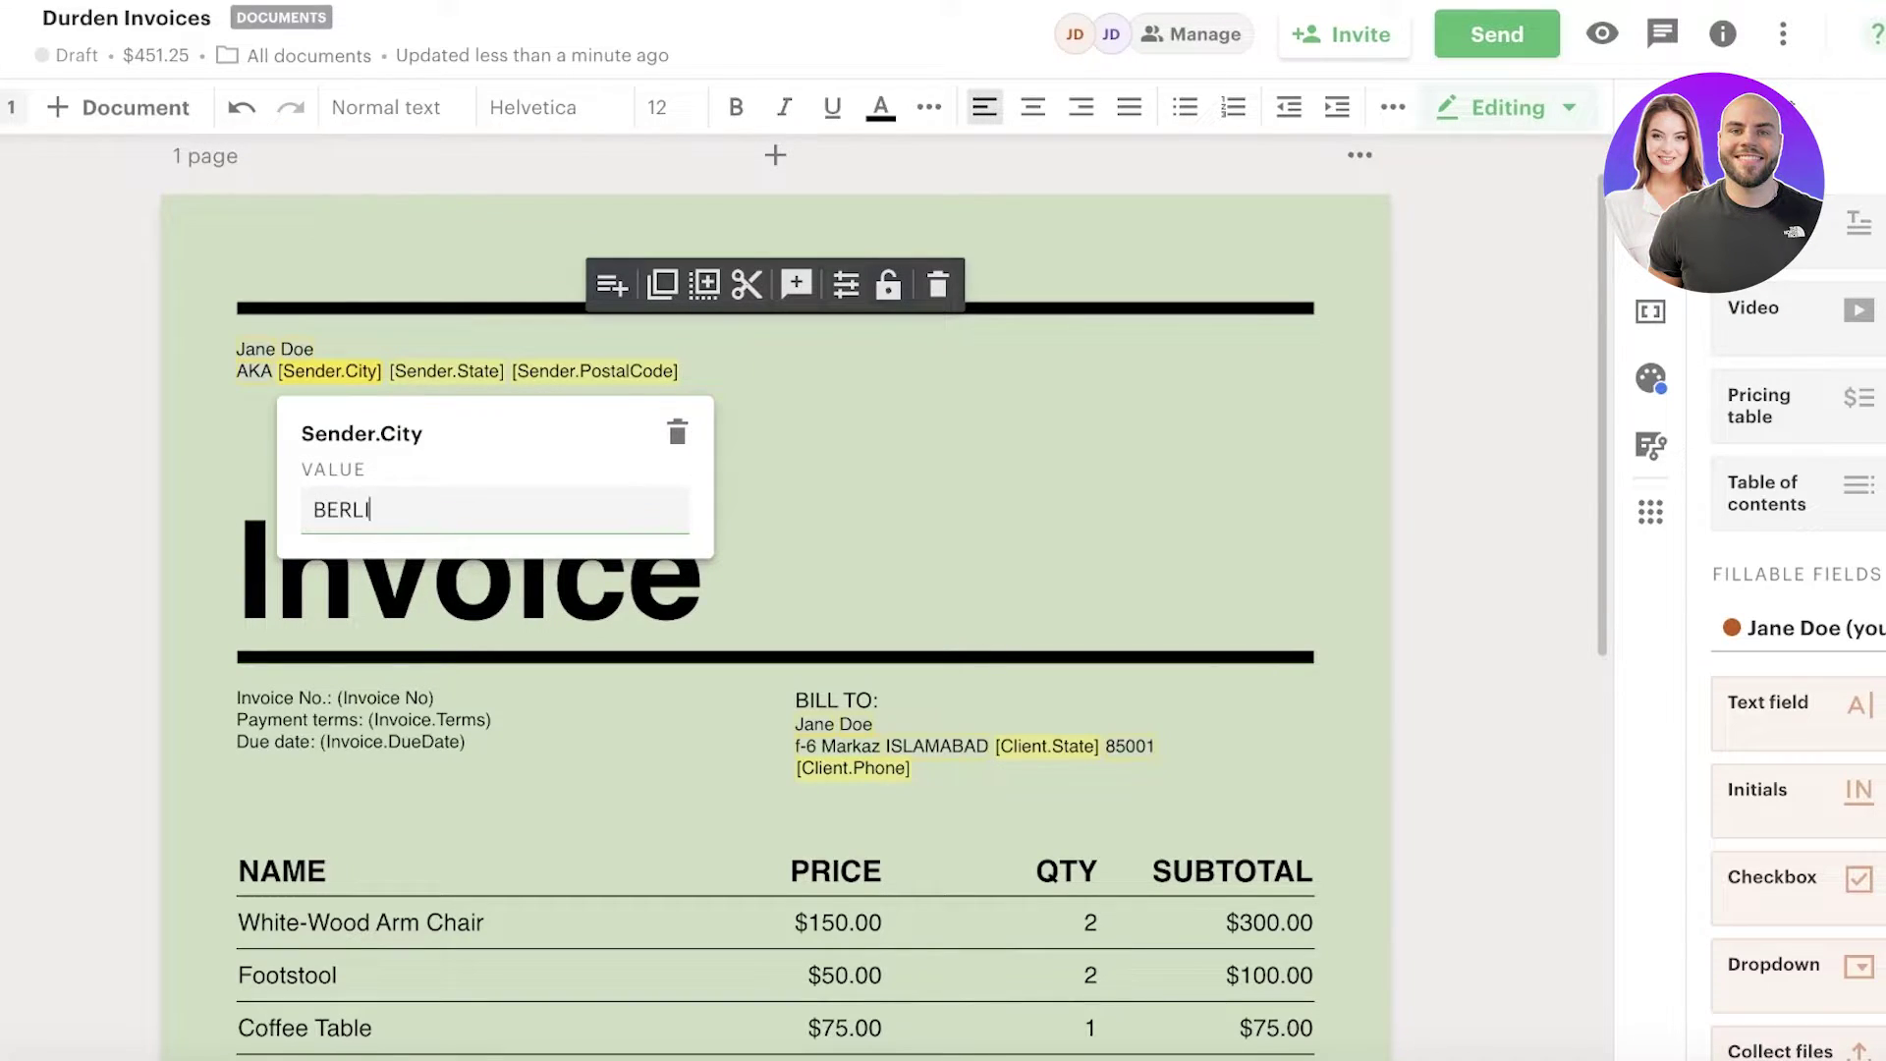
pyautogui.write('N')
pyautogui.press('Return')
# - Fill in the sender's state and postal code variables
pyautogui.click(421, 383)
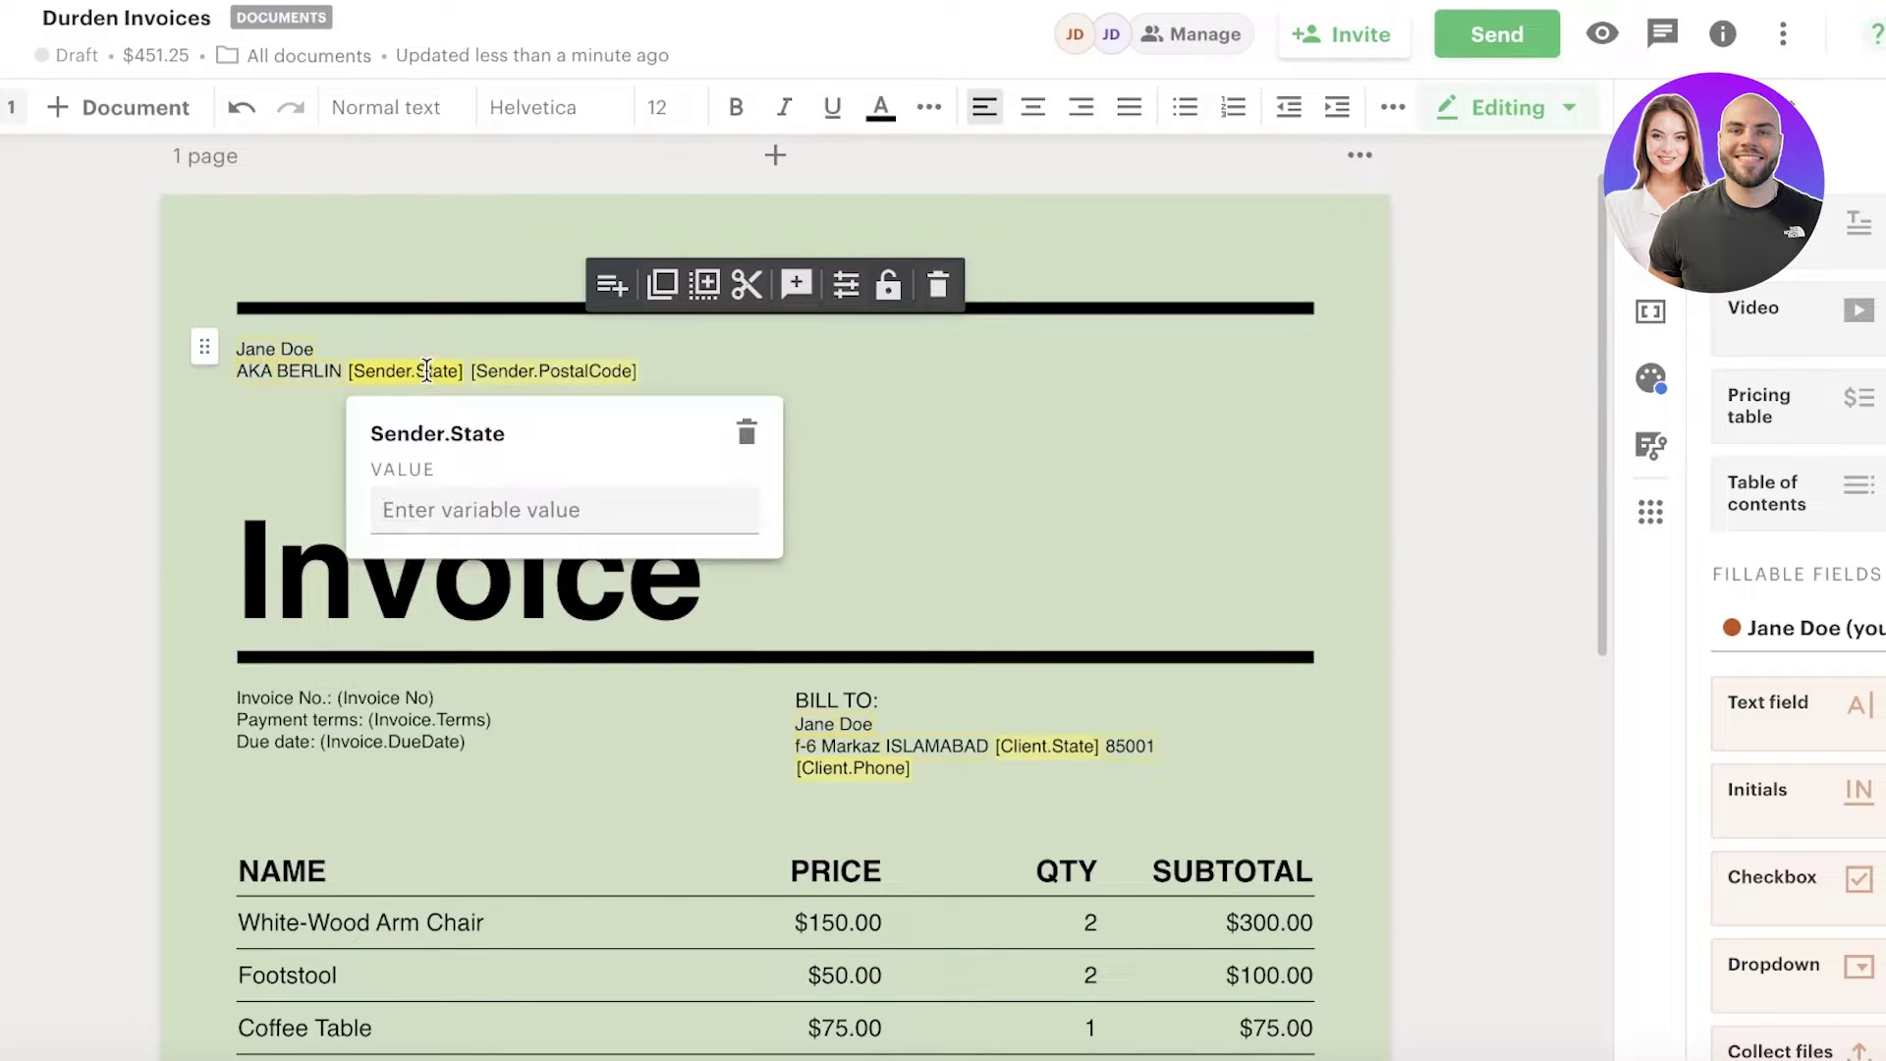
pyautogui.click(444, 513)
pyautogui.write('Russia')
pyautogui.press('Return')
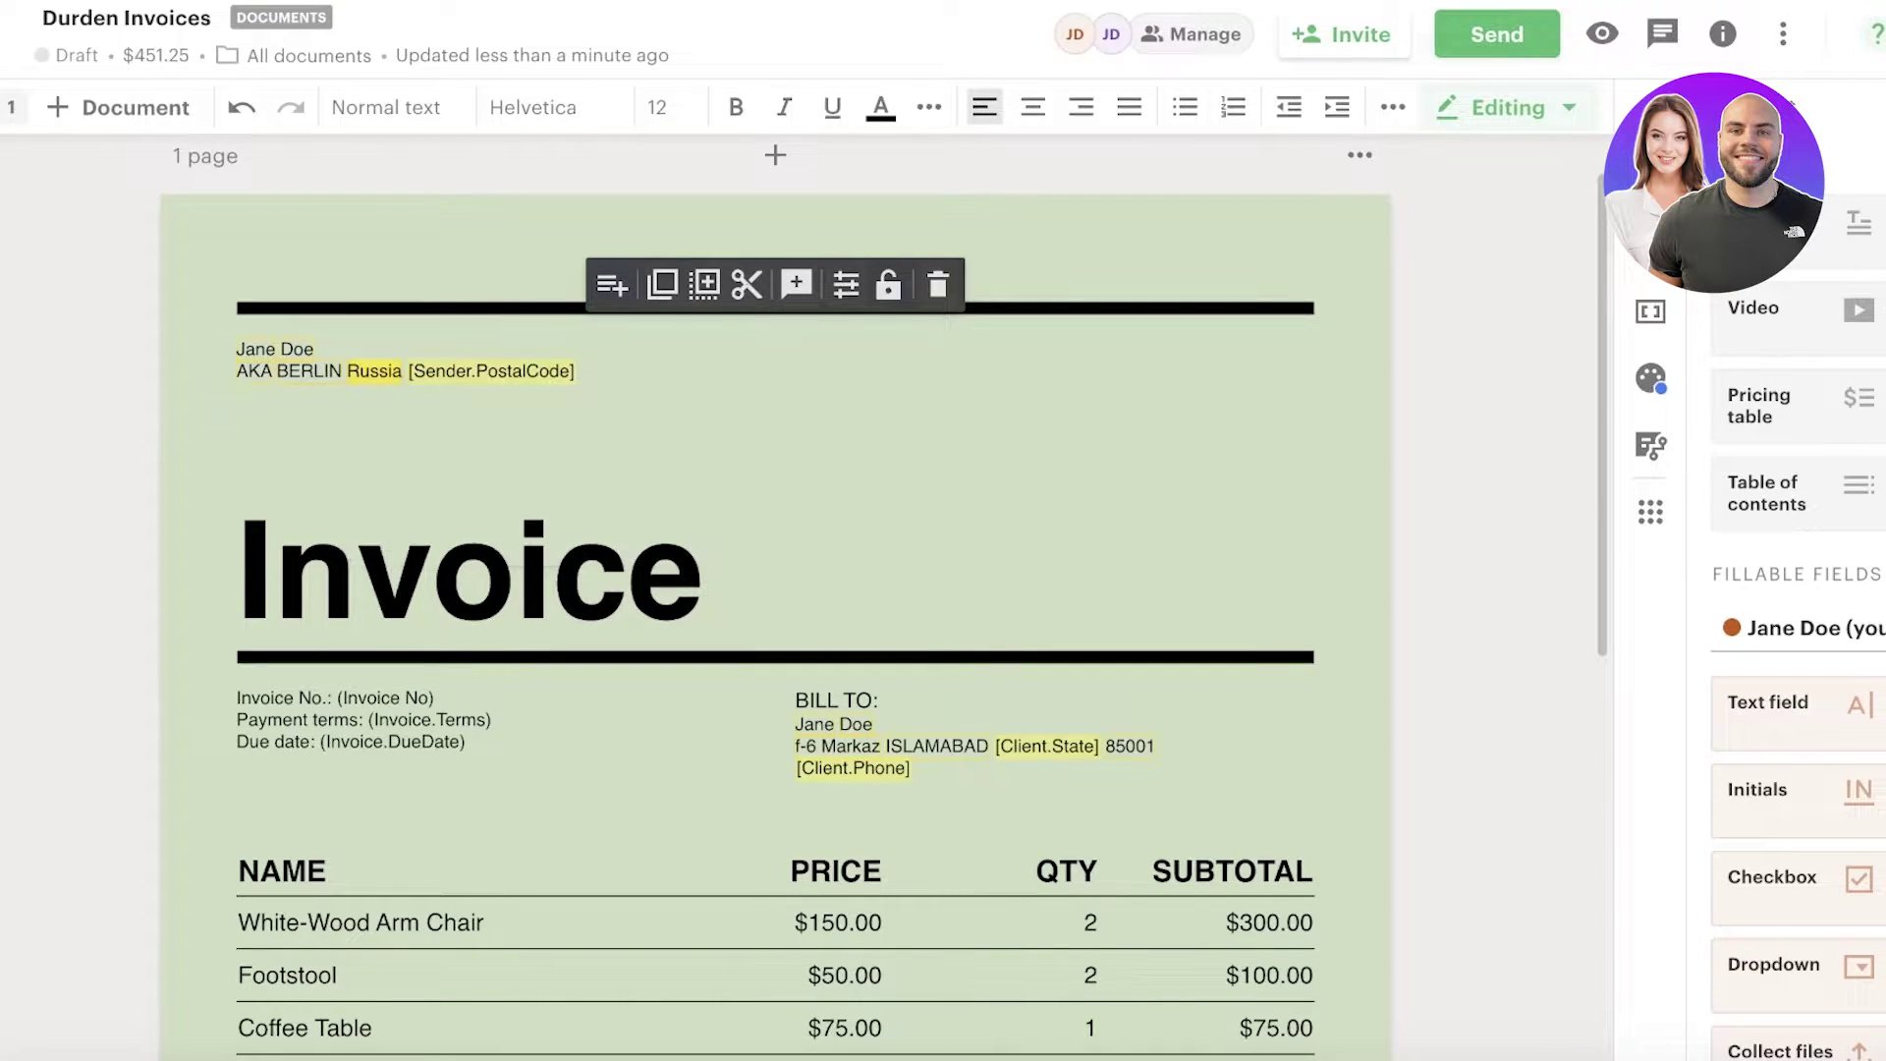
pyautogui.click(550, 372)
pyautogui.write('9985')
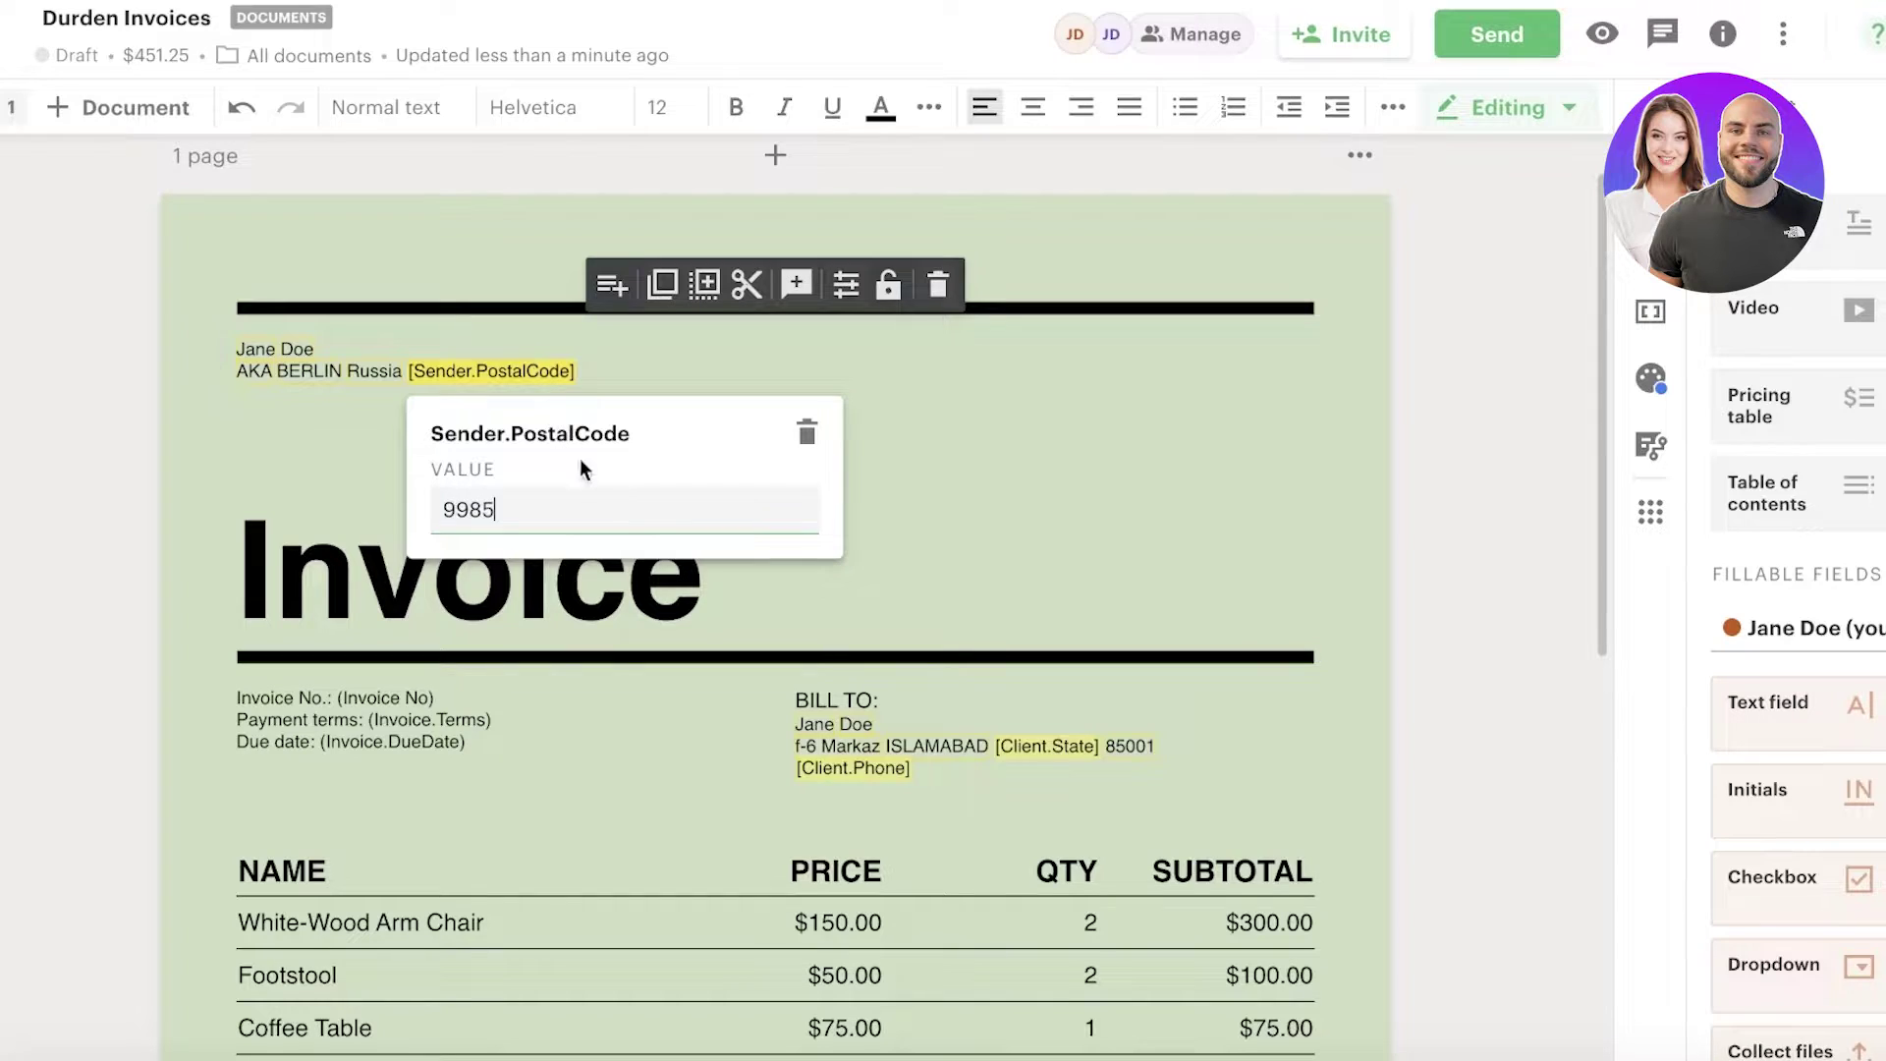
pyautogui.press('Return')
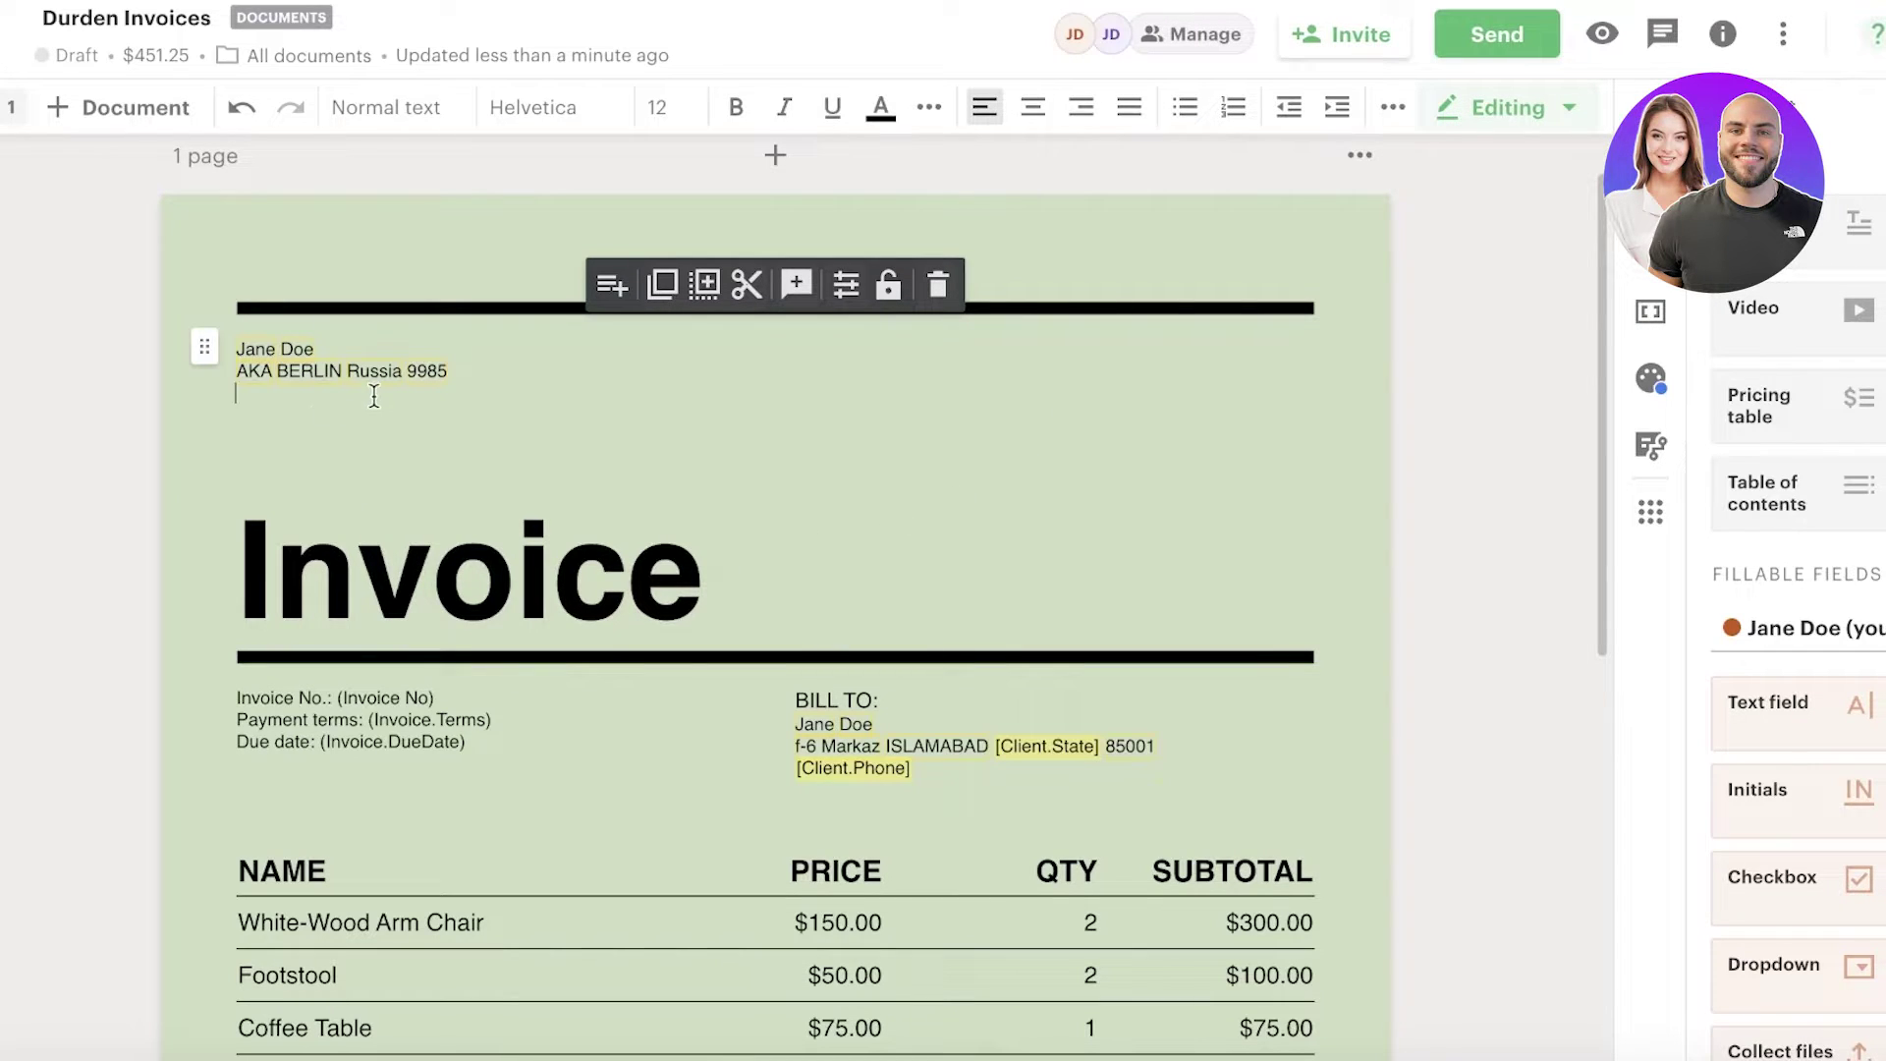
pyautogui.click(432, 570)
pyautogui.scroll(-1, 413, 550)
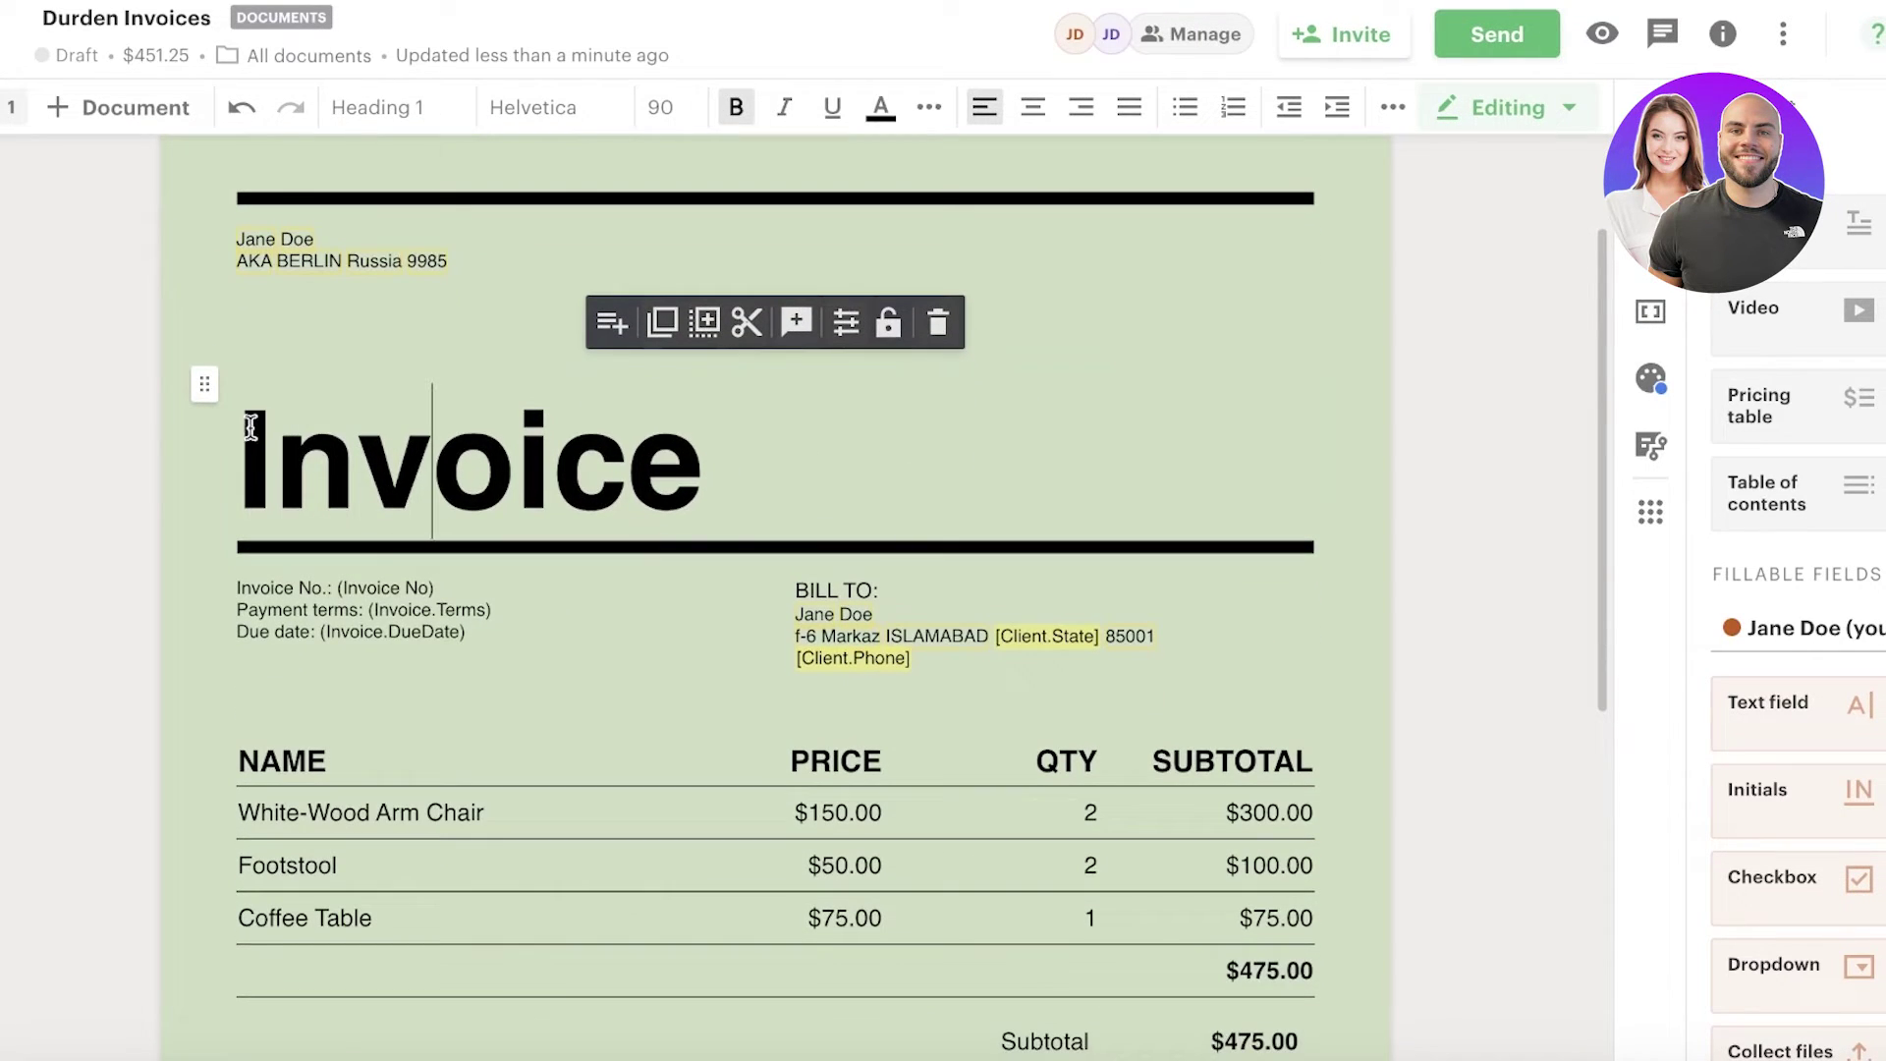
# - Select and drag the Invoice heading block, then deselect it
pyautogui.doubleClick(577, 462)
pyautogui.moveTo(205, 384); pyautogui.dragTo(280, 540)
pyautogui.scroll(-2, 353, 550)
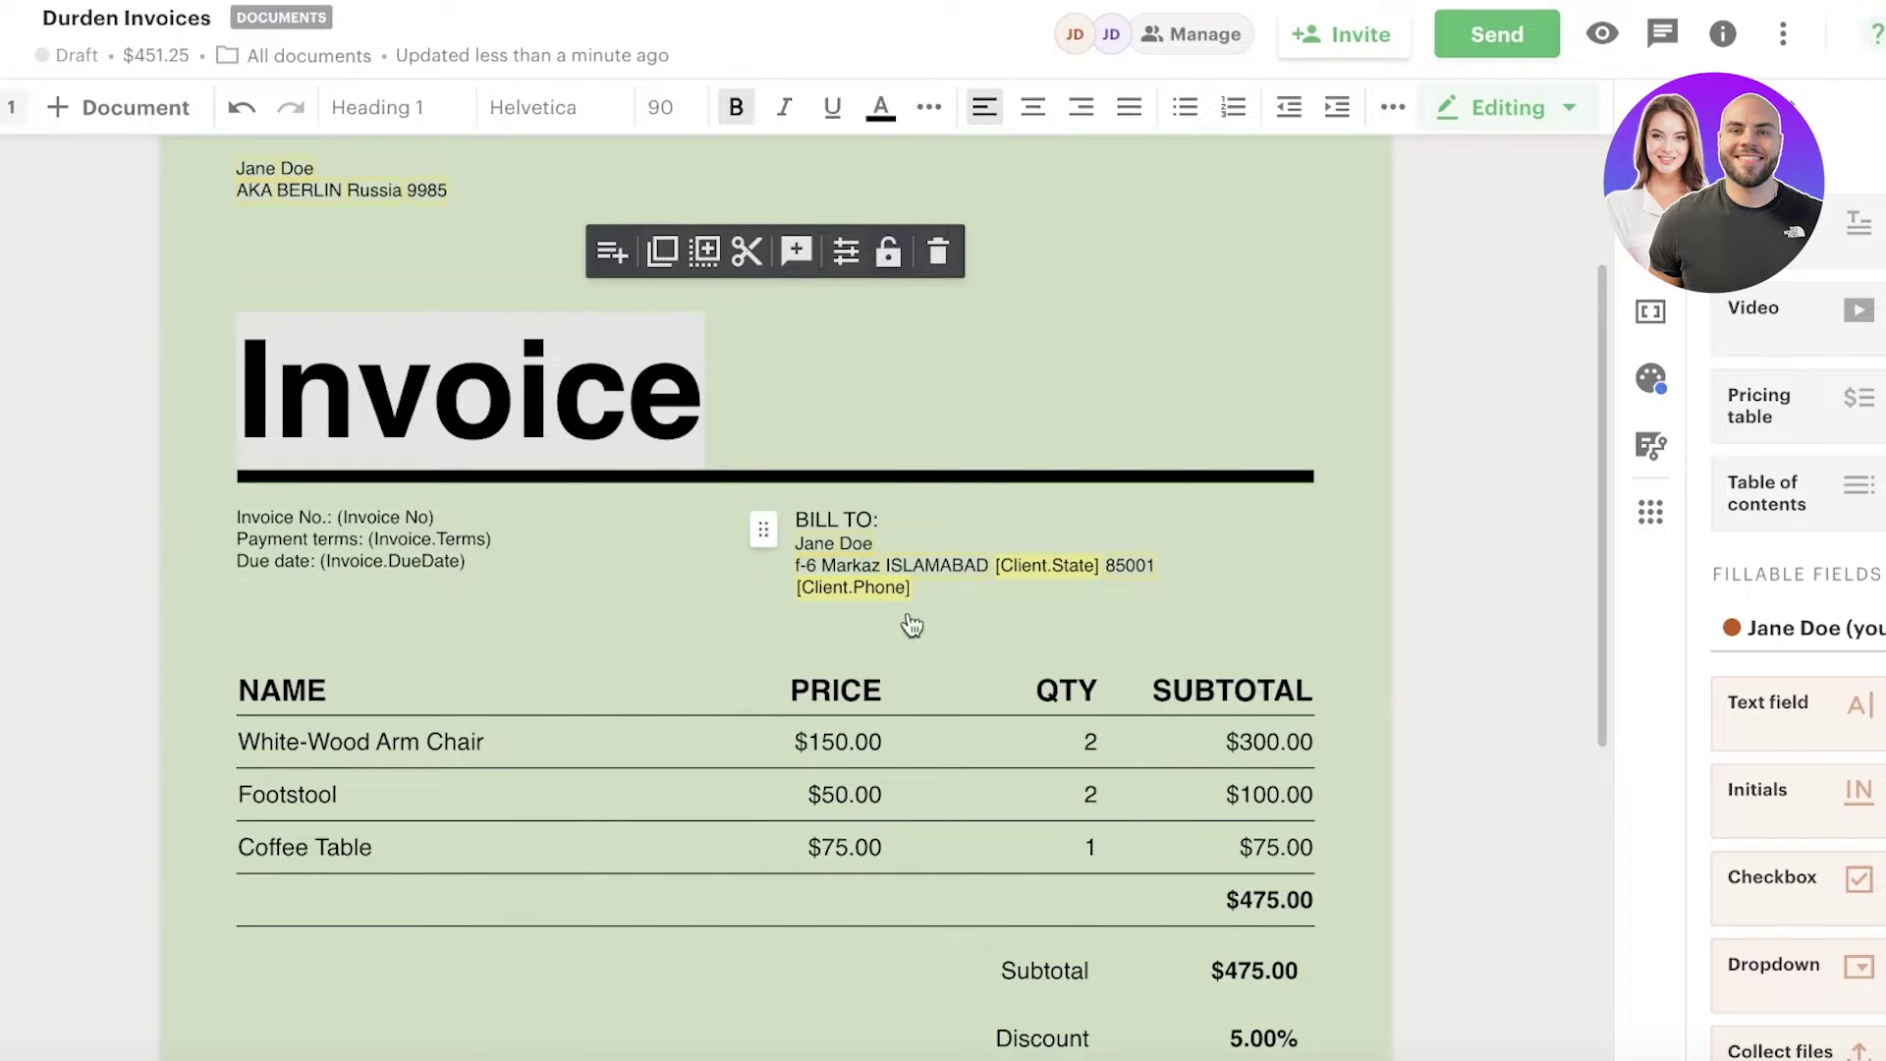
pyautogui.click(407, 535)
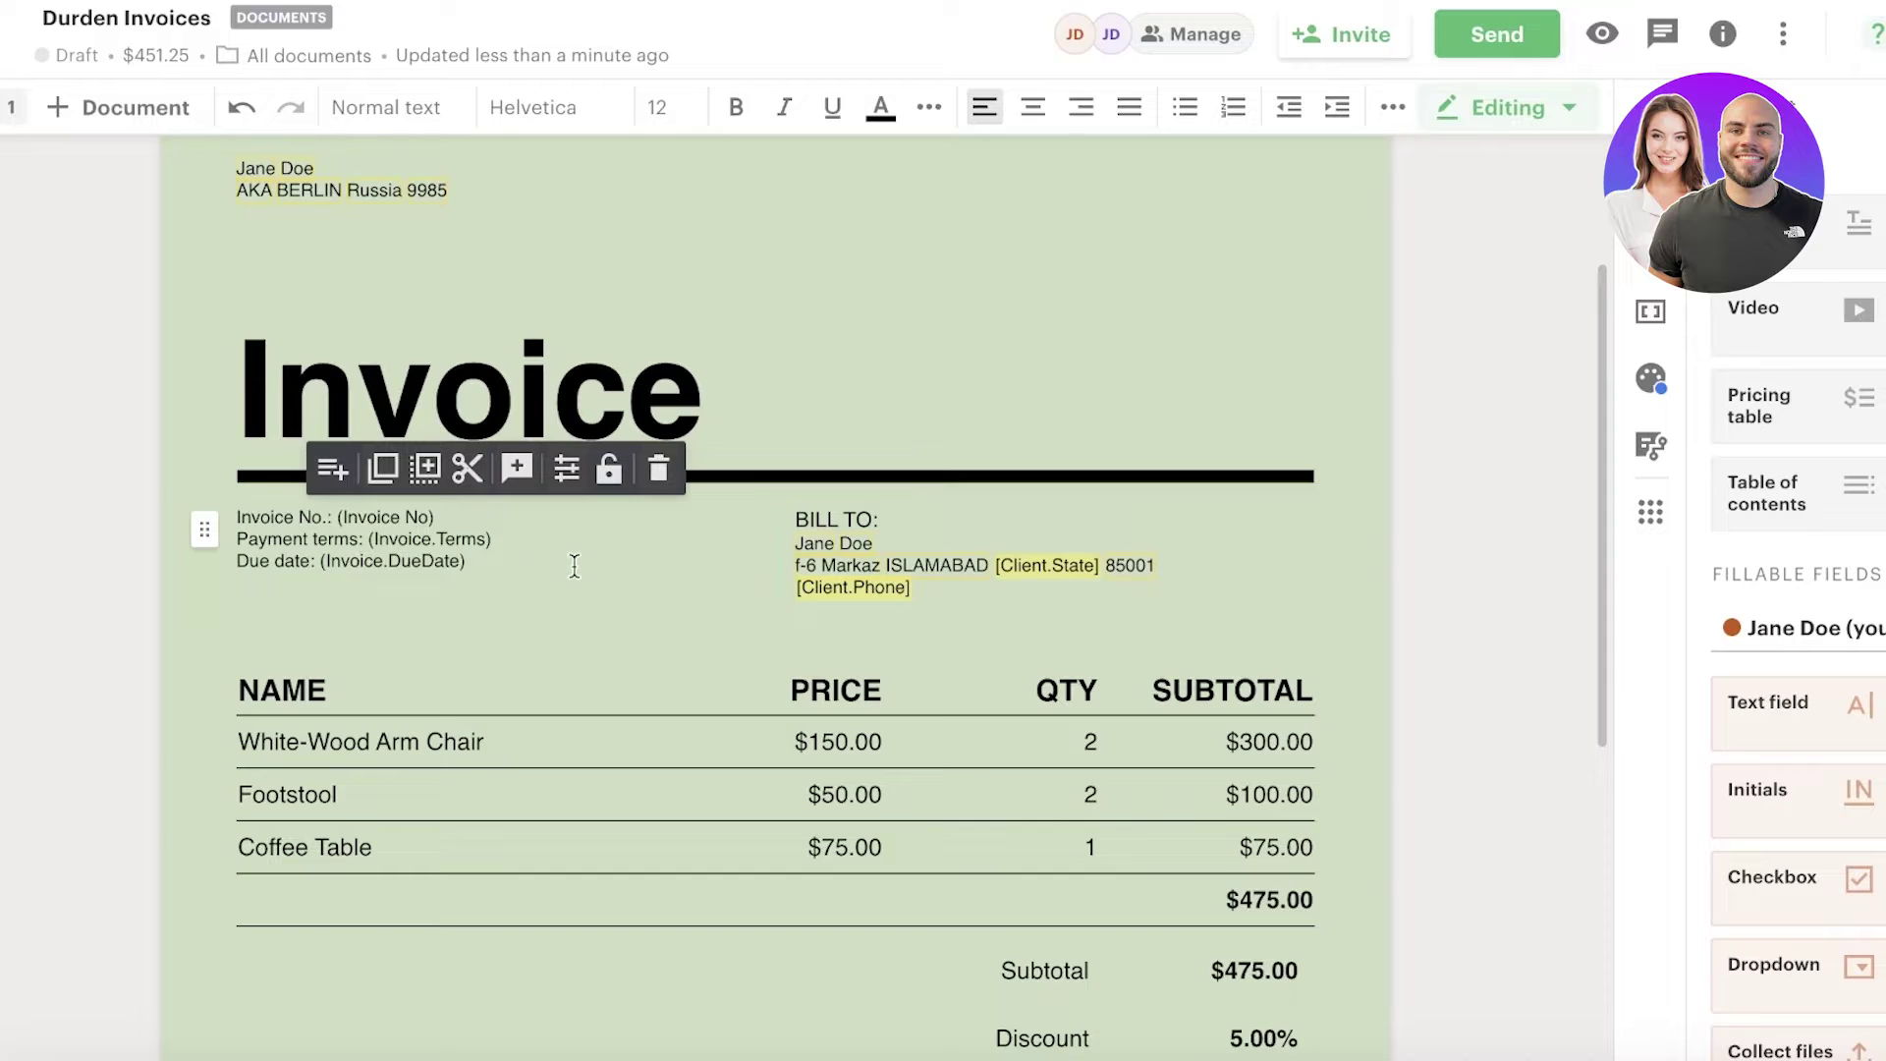
# - Replace the DueDate placeholder with 01- March - 2024 and bring up Add to Library
pyautogui.doubleClick(426, 558)
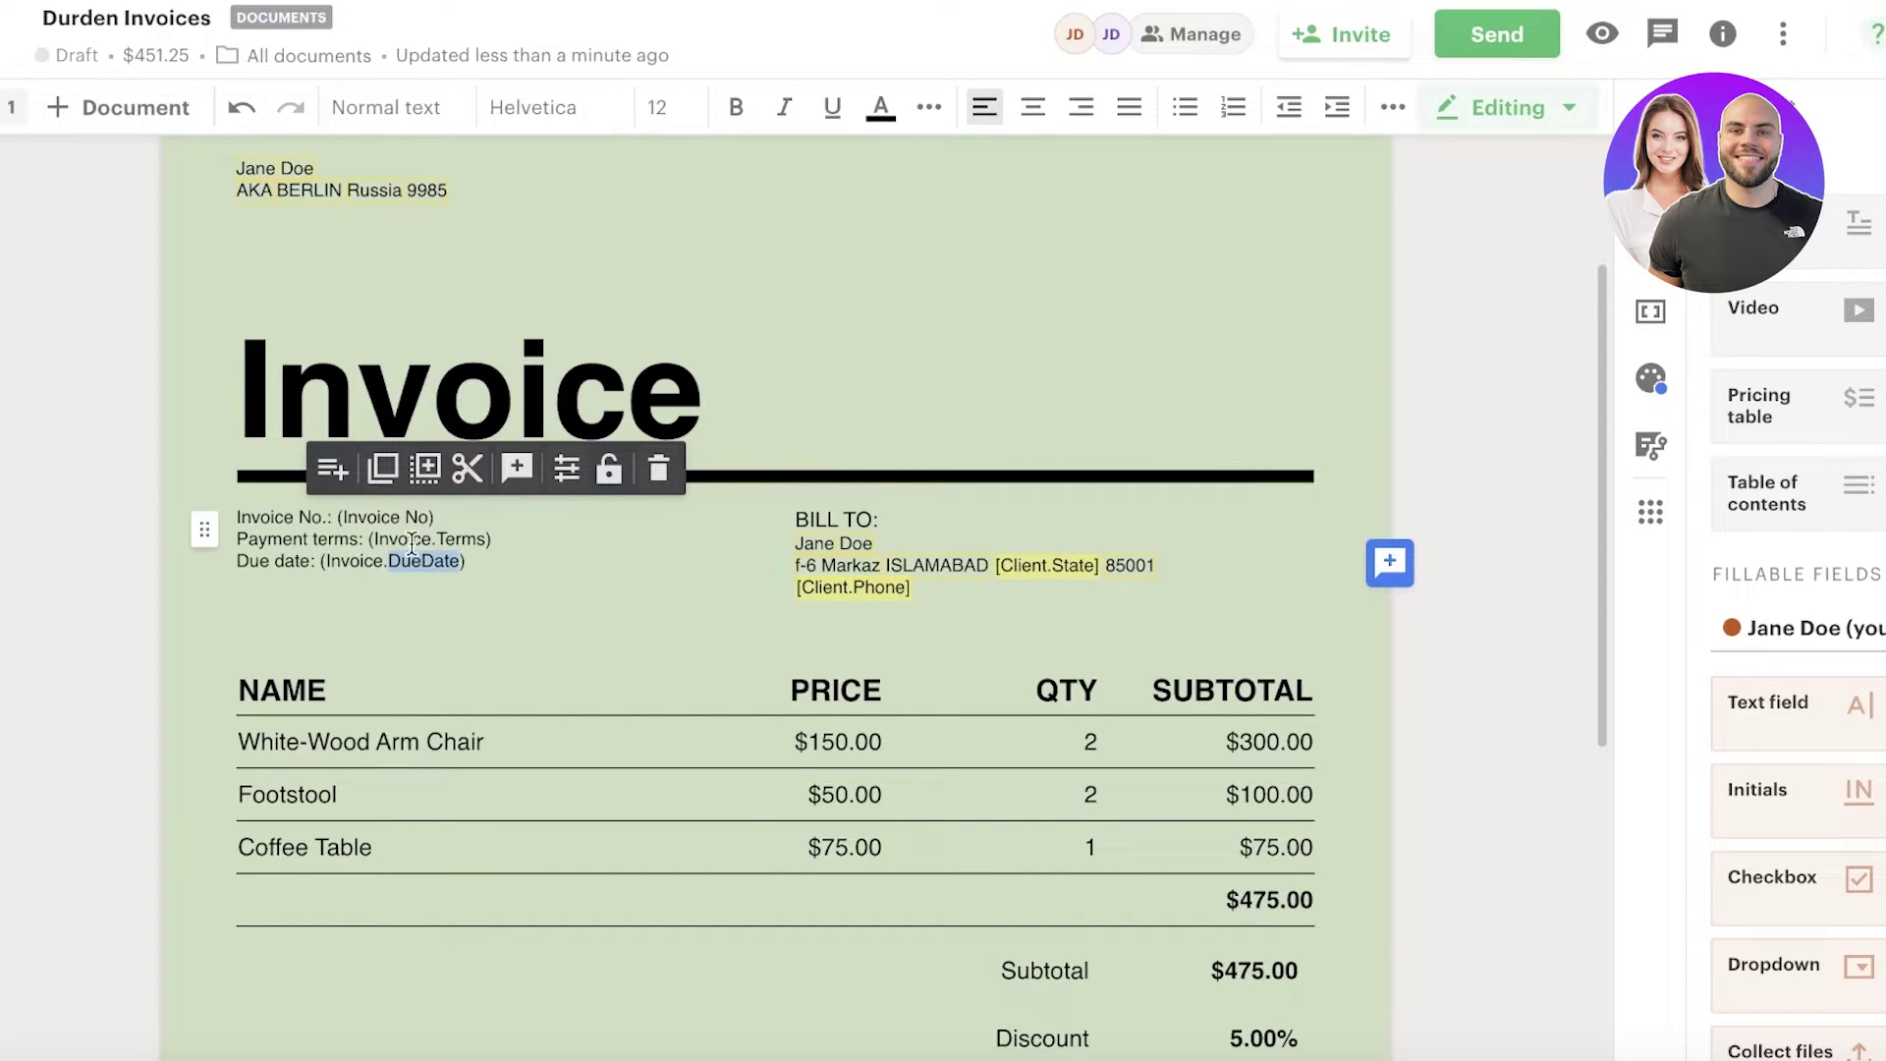
pyautogui.press('BackSpace')
pyautogui.press('BackSpace')
pyautogui.press('BackSpace')
pyautogui.press('BackSpace')
pyautogui.press('BackSpace')
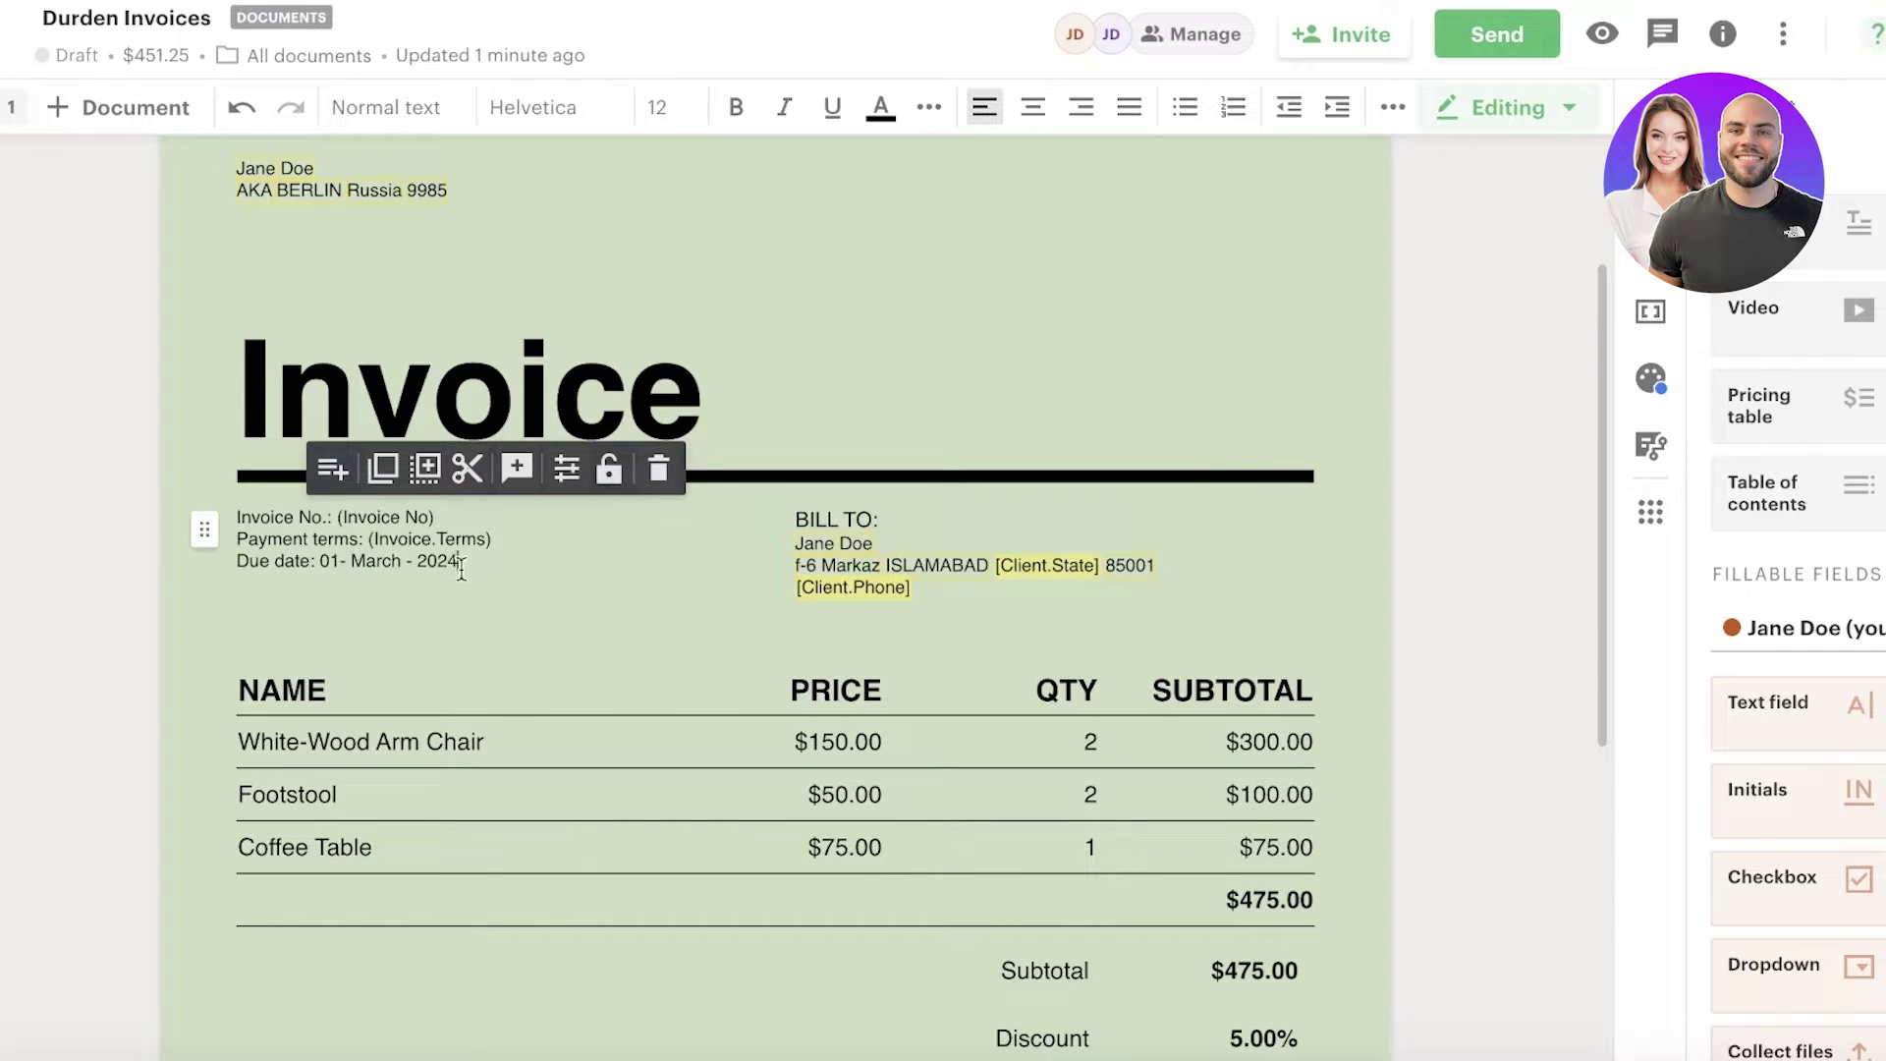
pyautogui.click(333, 470)
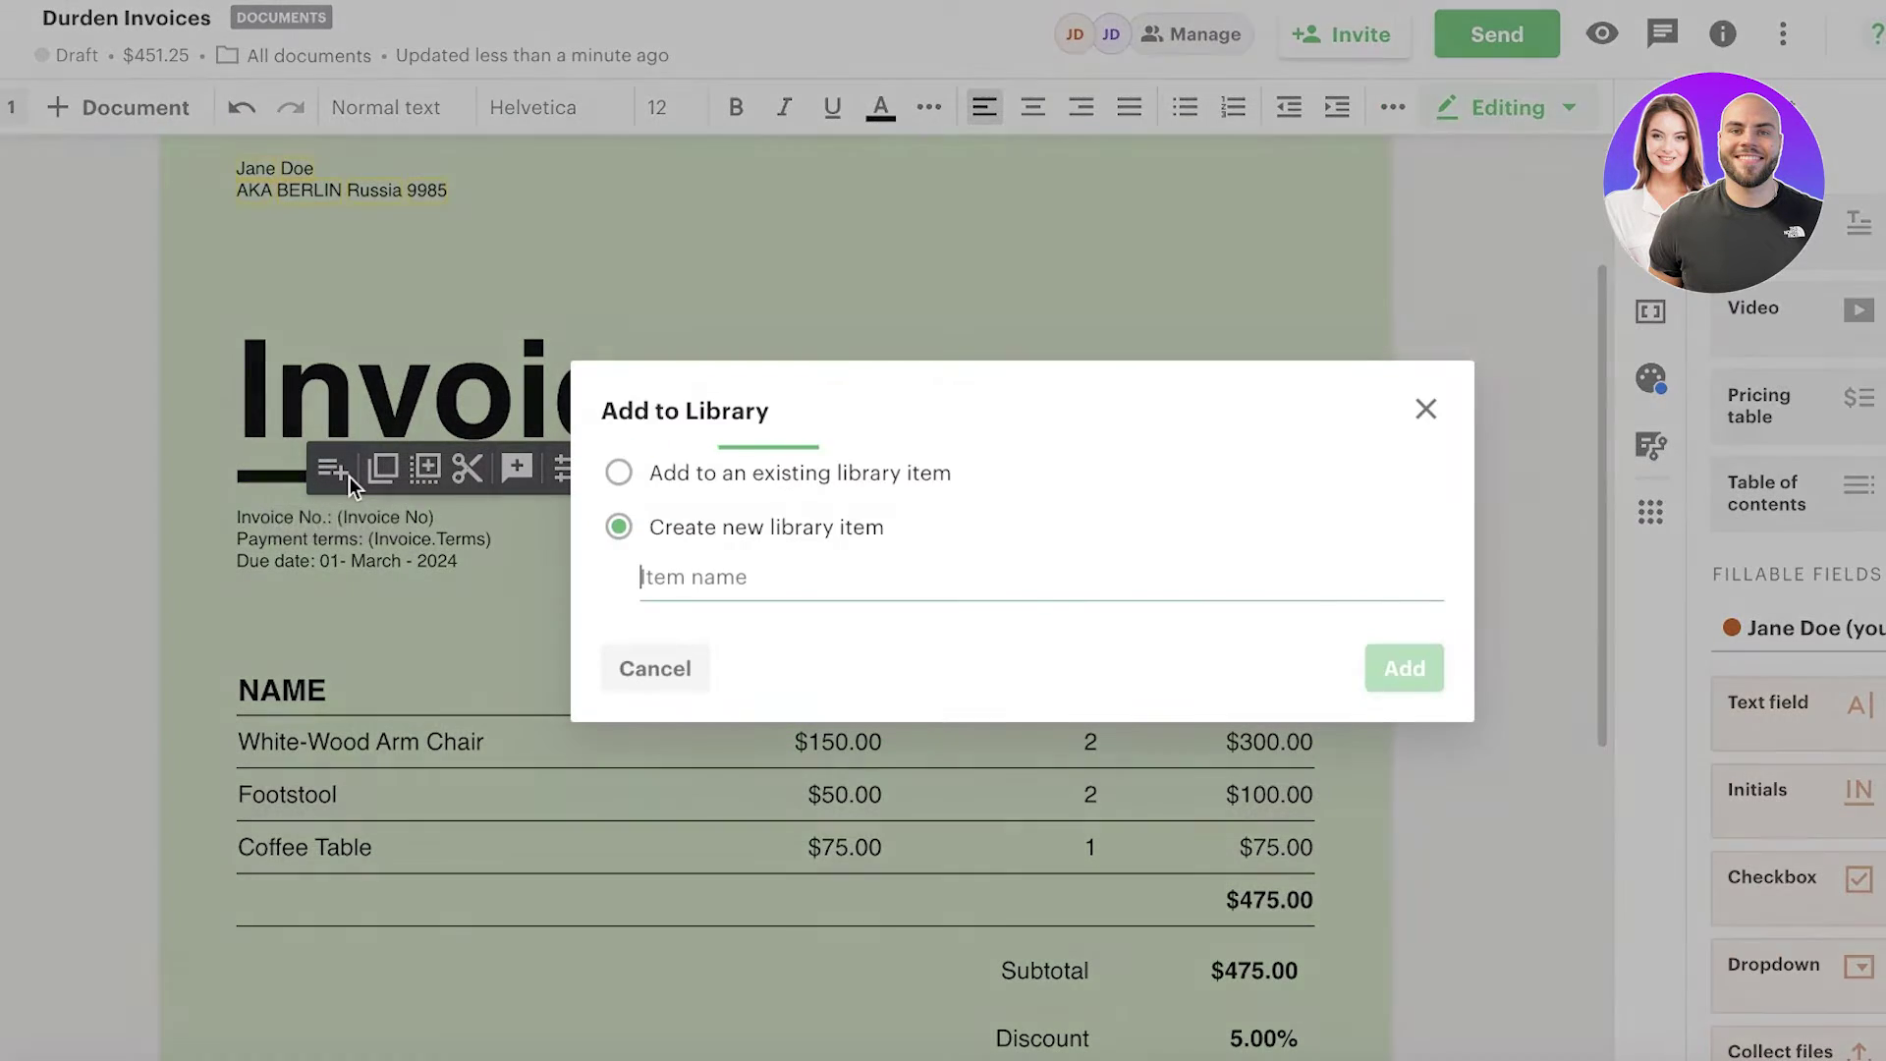
# - Close the Add to Library dialog without saving and show the invoice details block's properties
pyautogui.click(1425, 409)
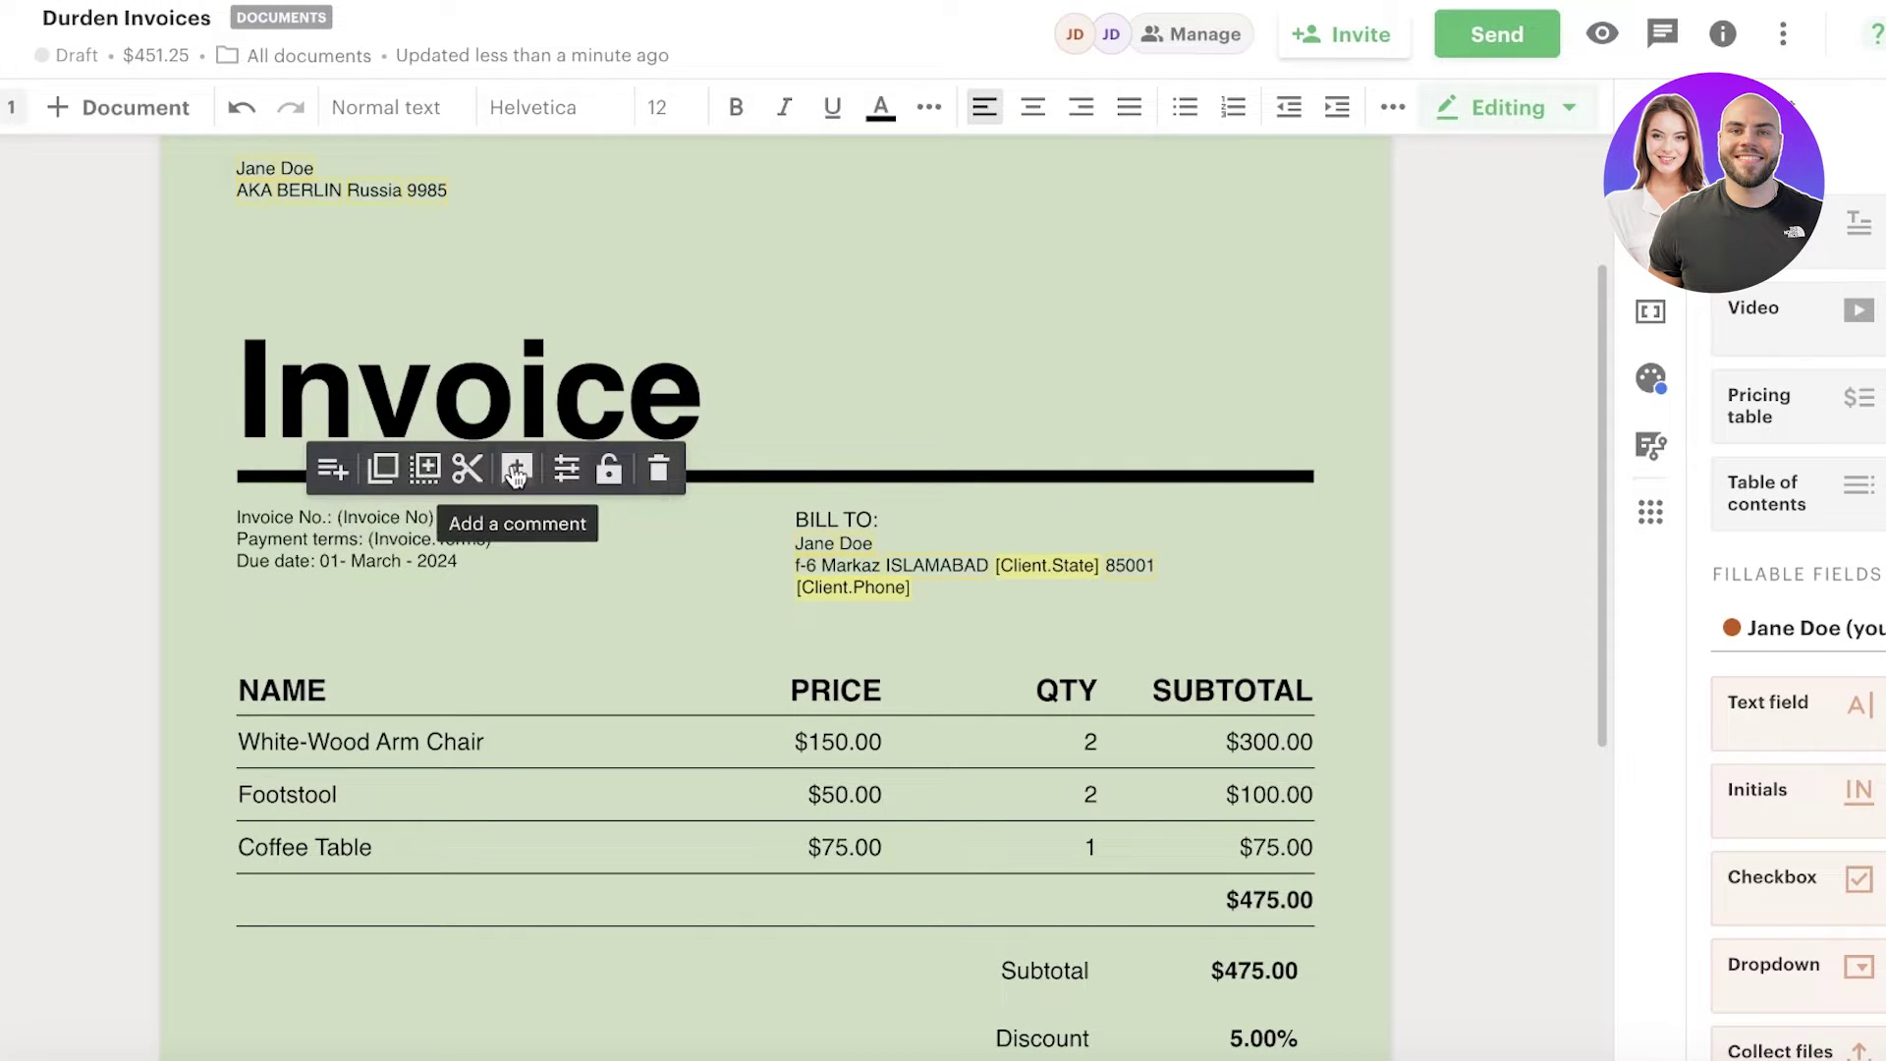
pyautogui.click(568, 483)
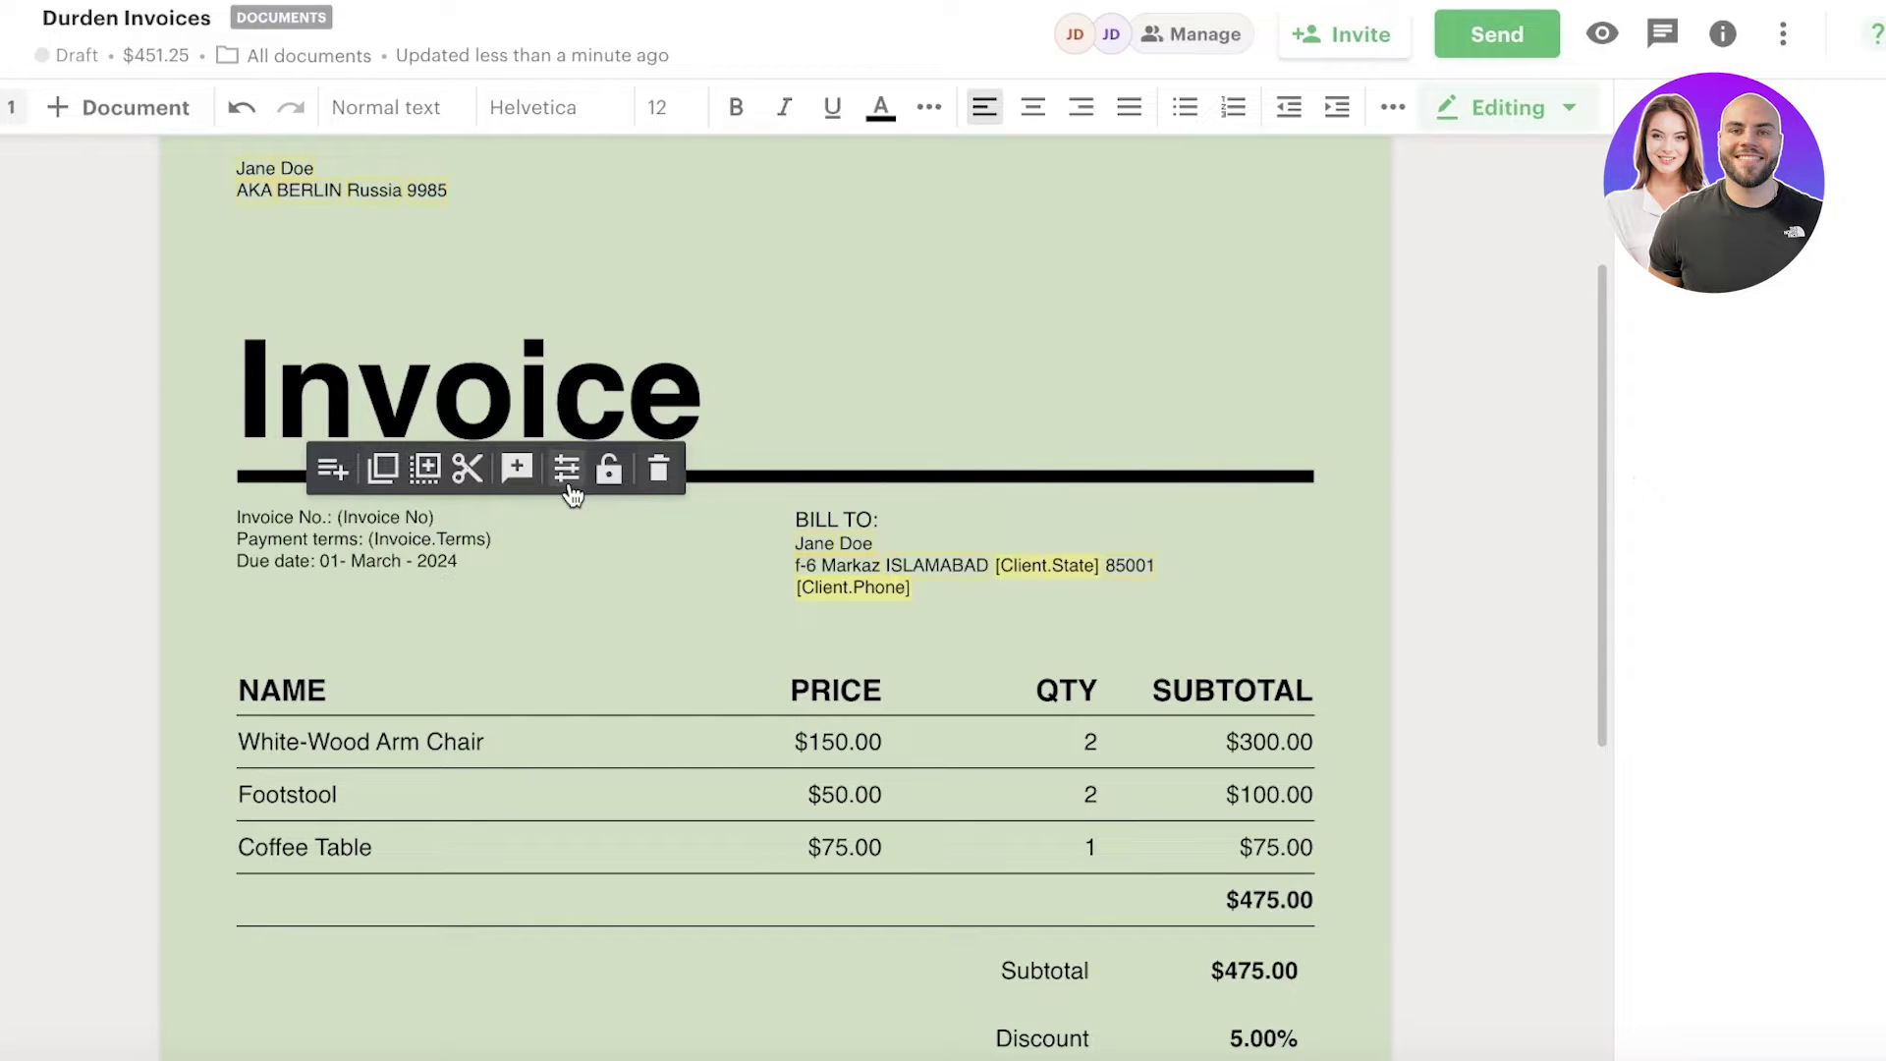
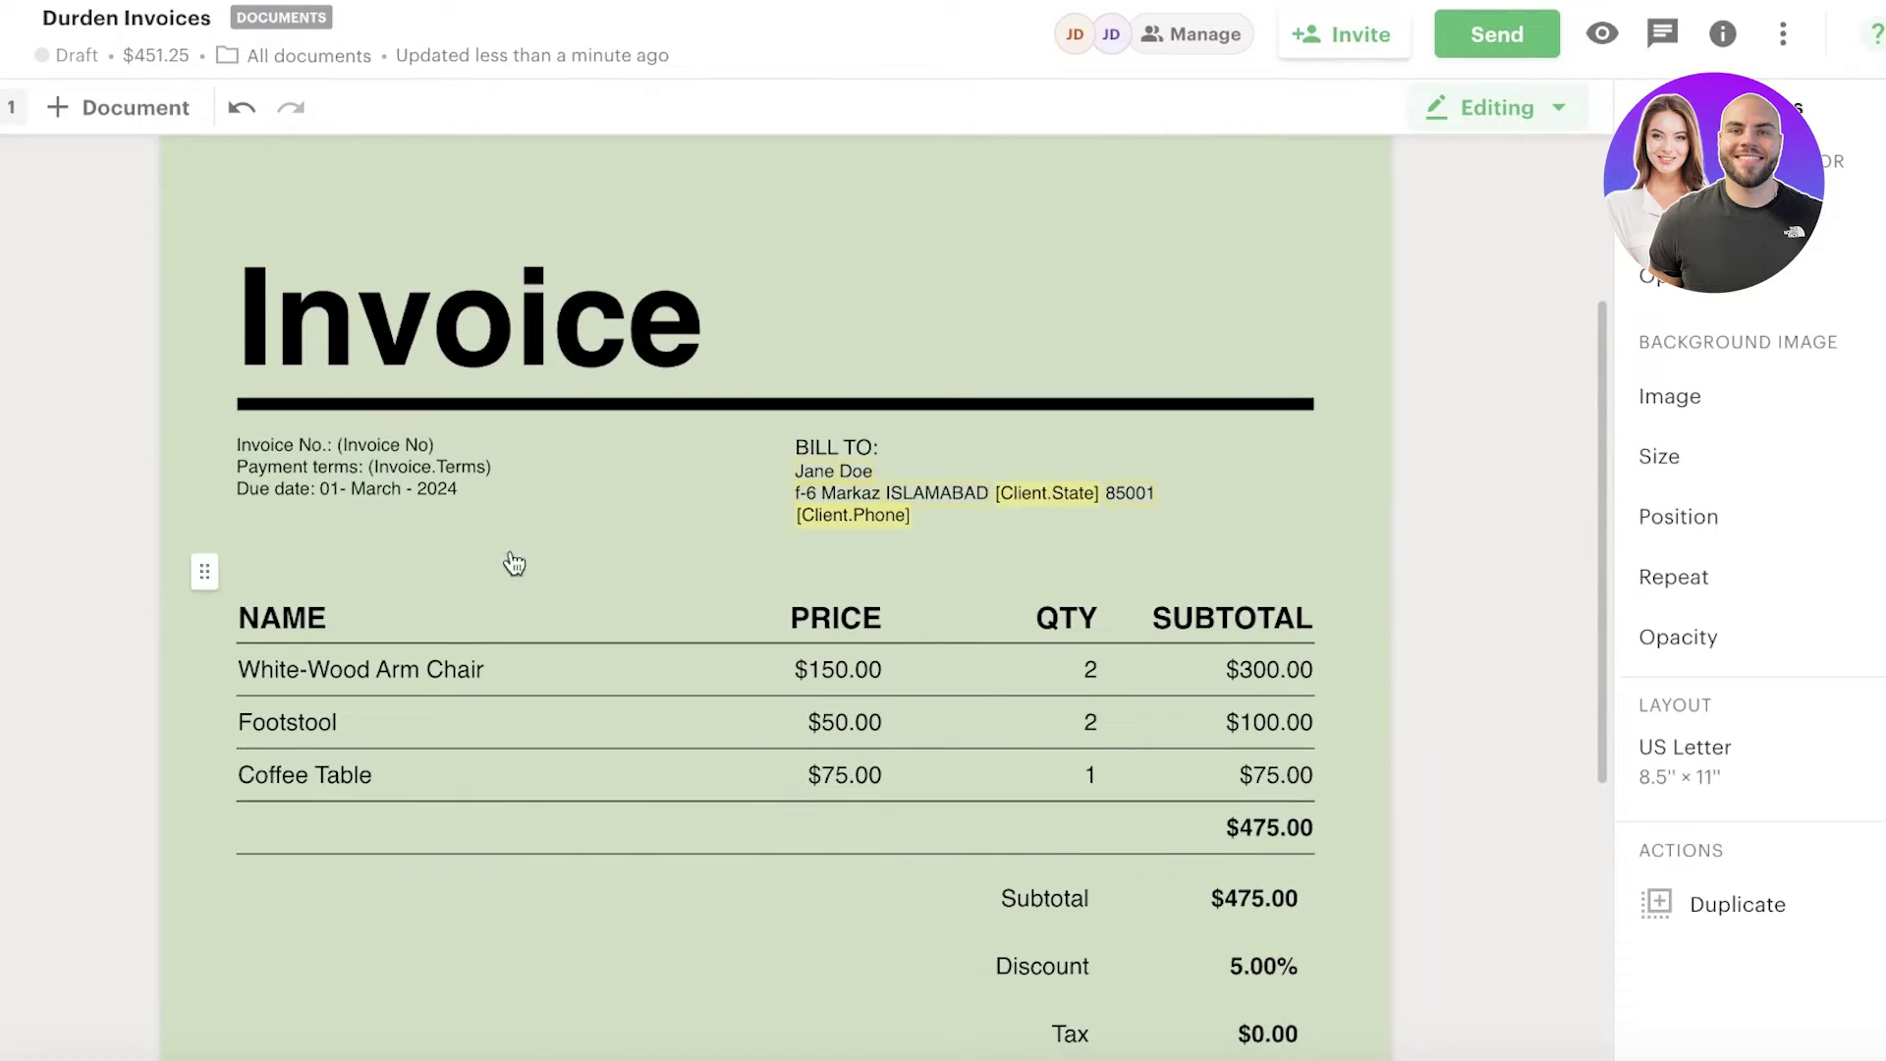
pyautogui.scroll(-1, 314, 626)
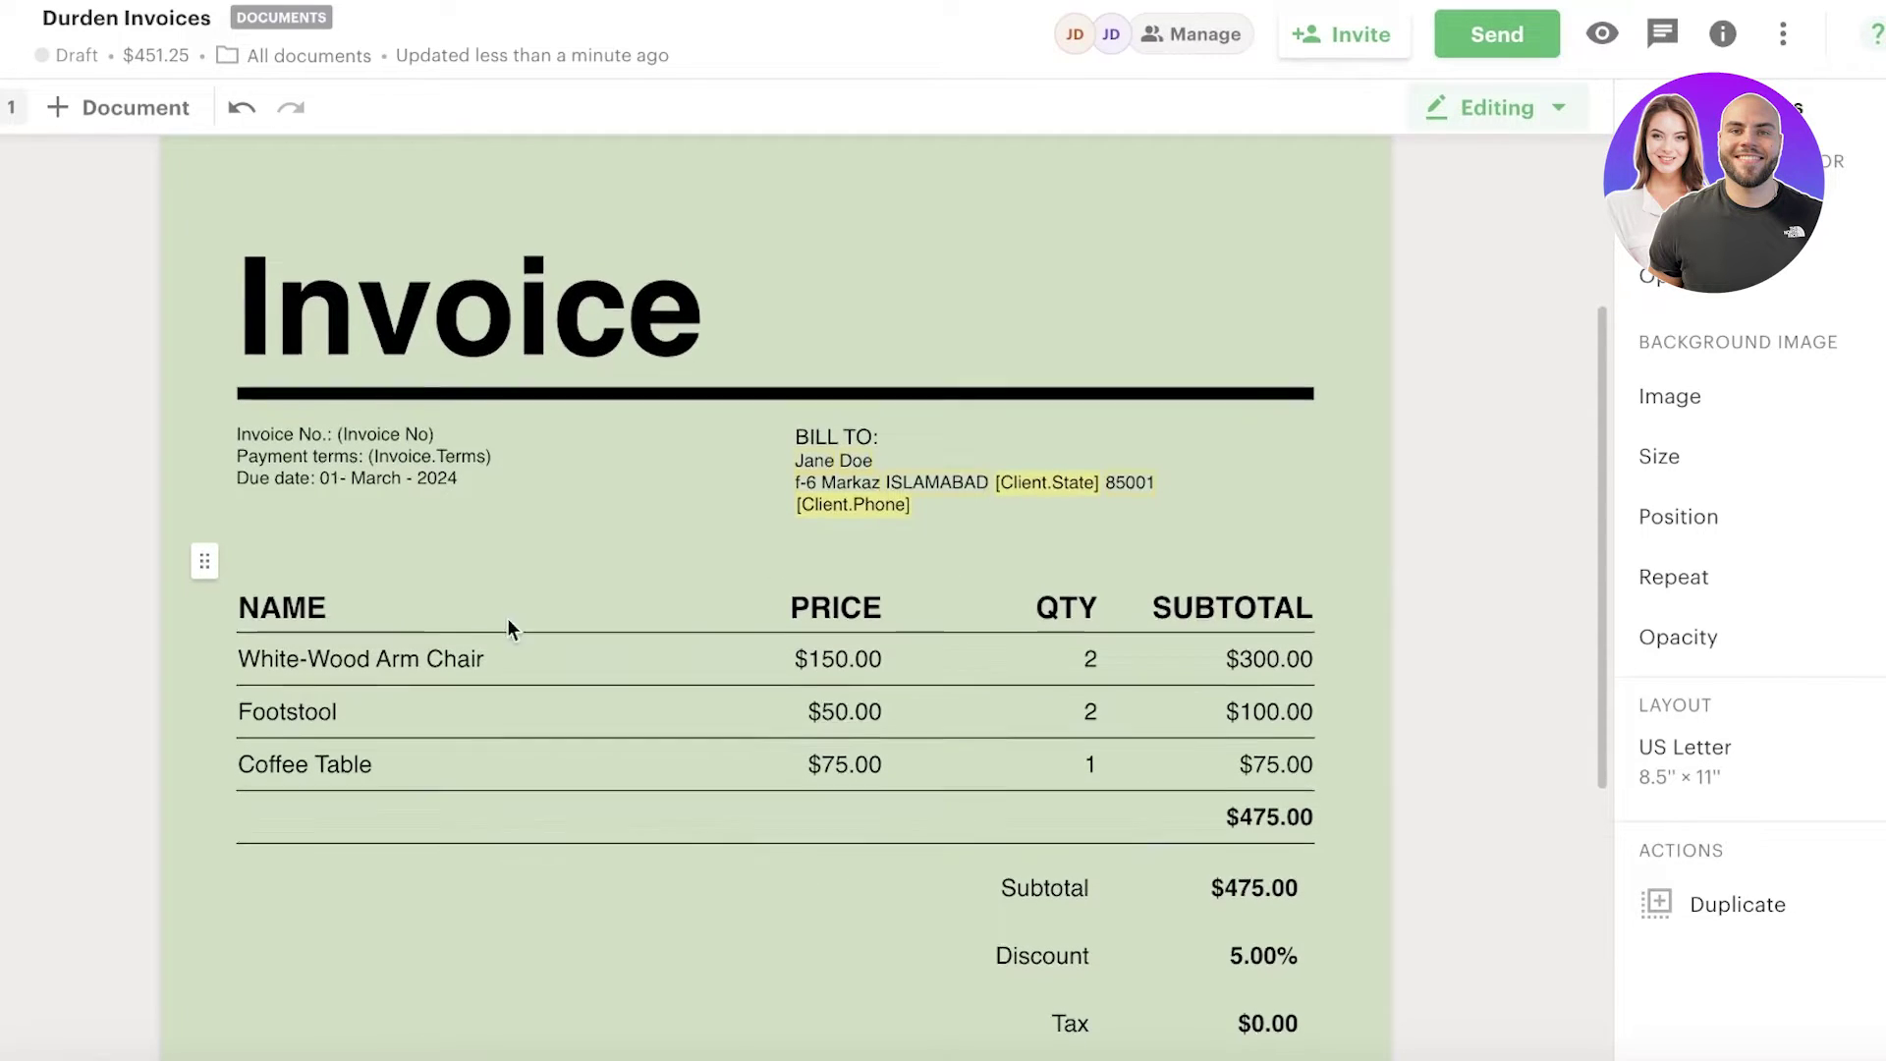
# - Select the pricing table and add a new section to it
pyautogui.scroll(-4, 510, 623)
pyautogui.click(393, 355)
pyautogui.scroll(3, 445, 405)
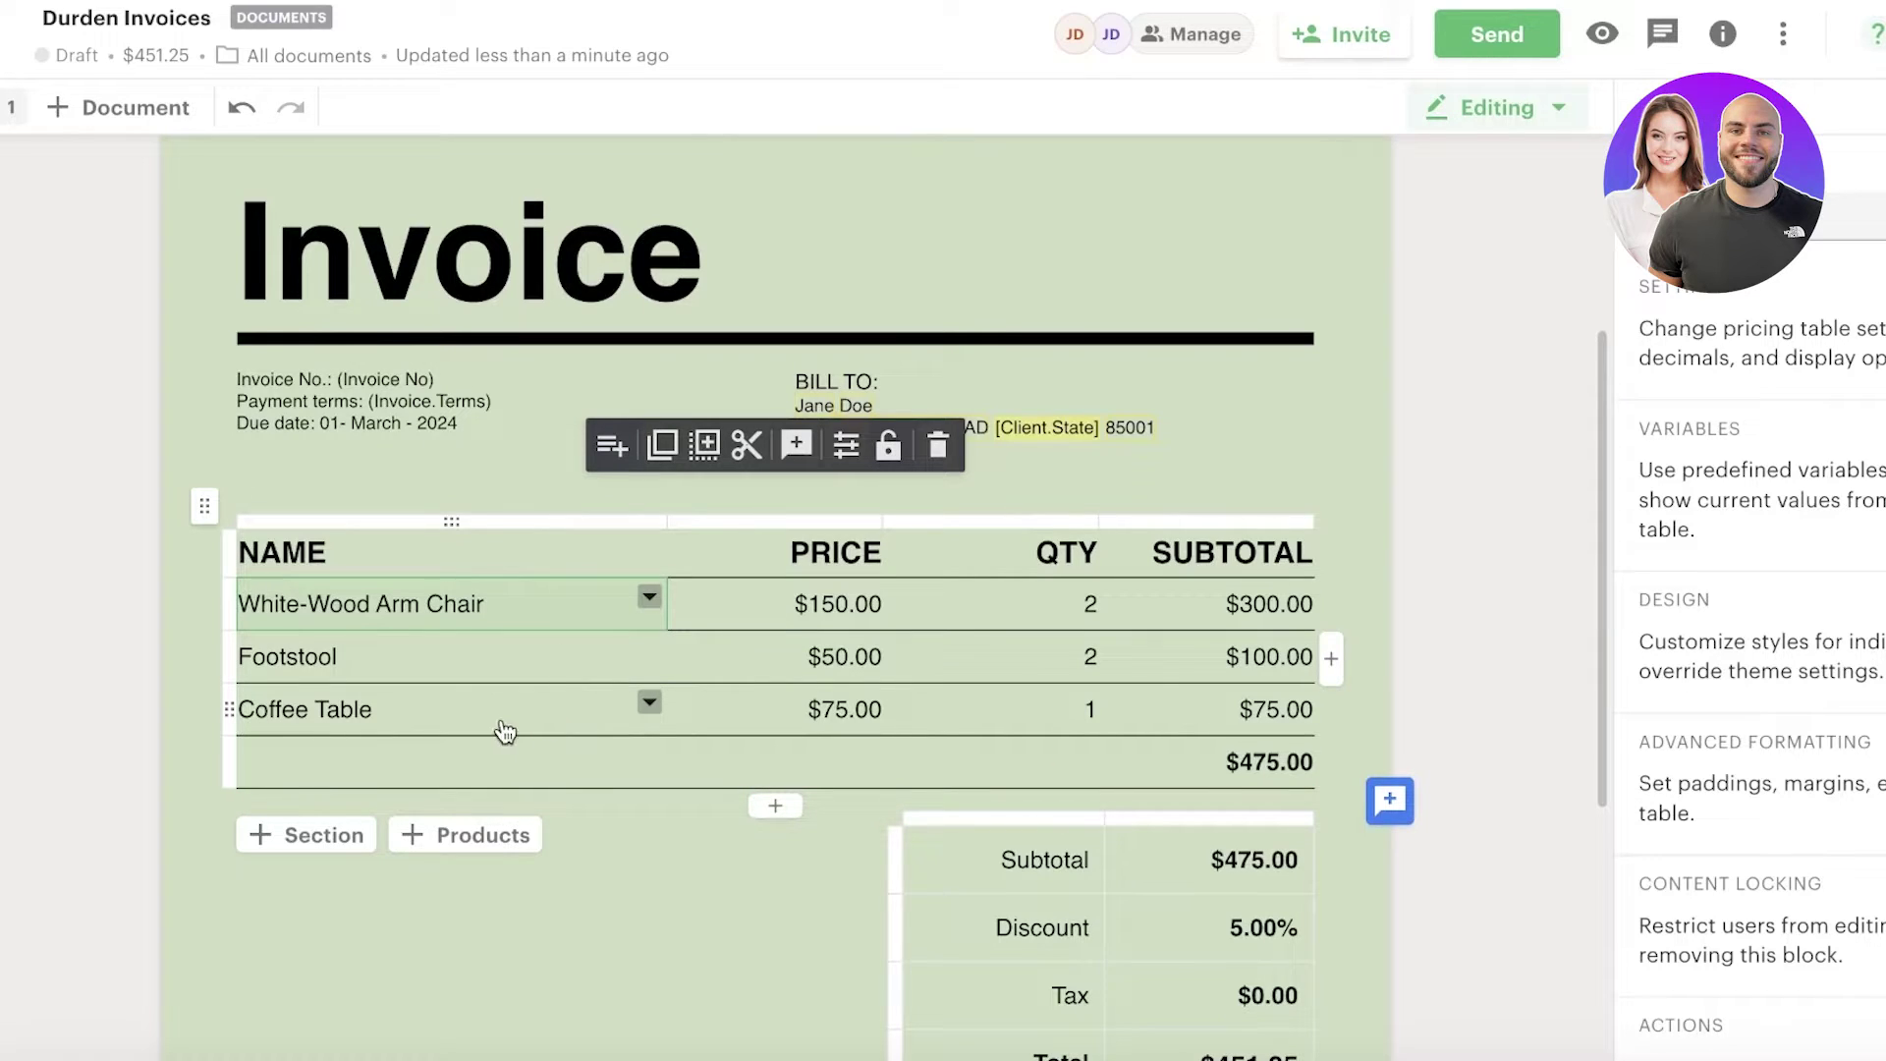
pyautogui.click(295, 850)
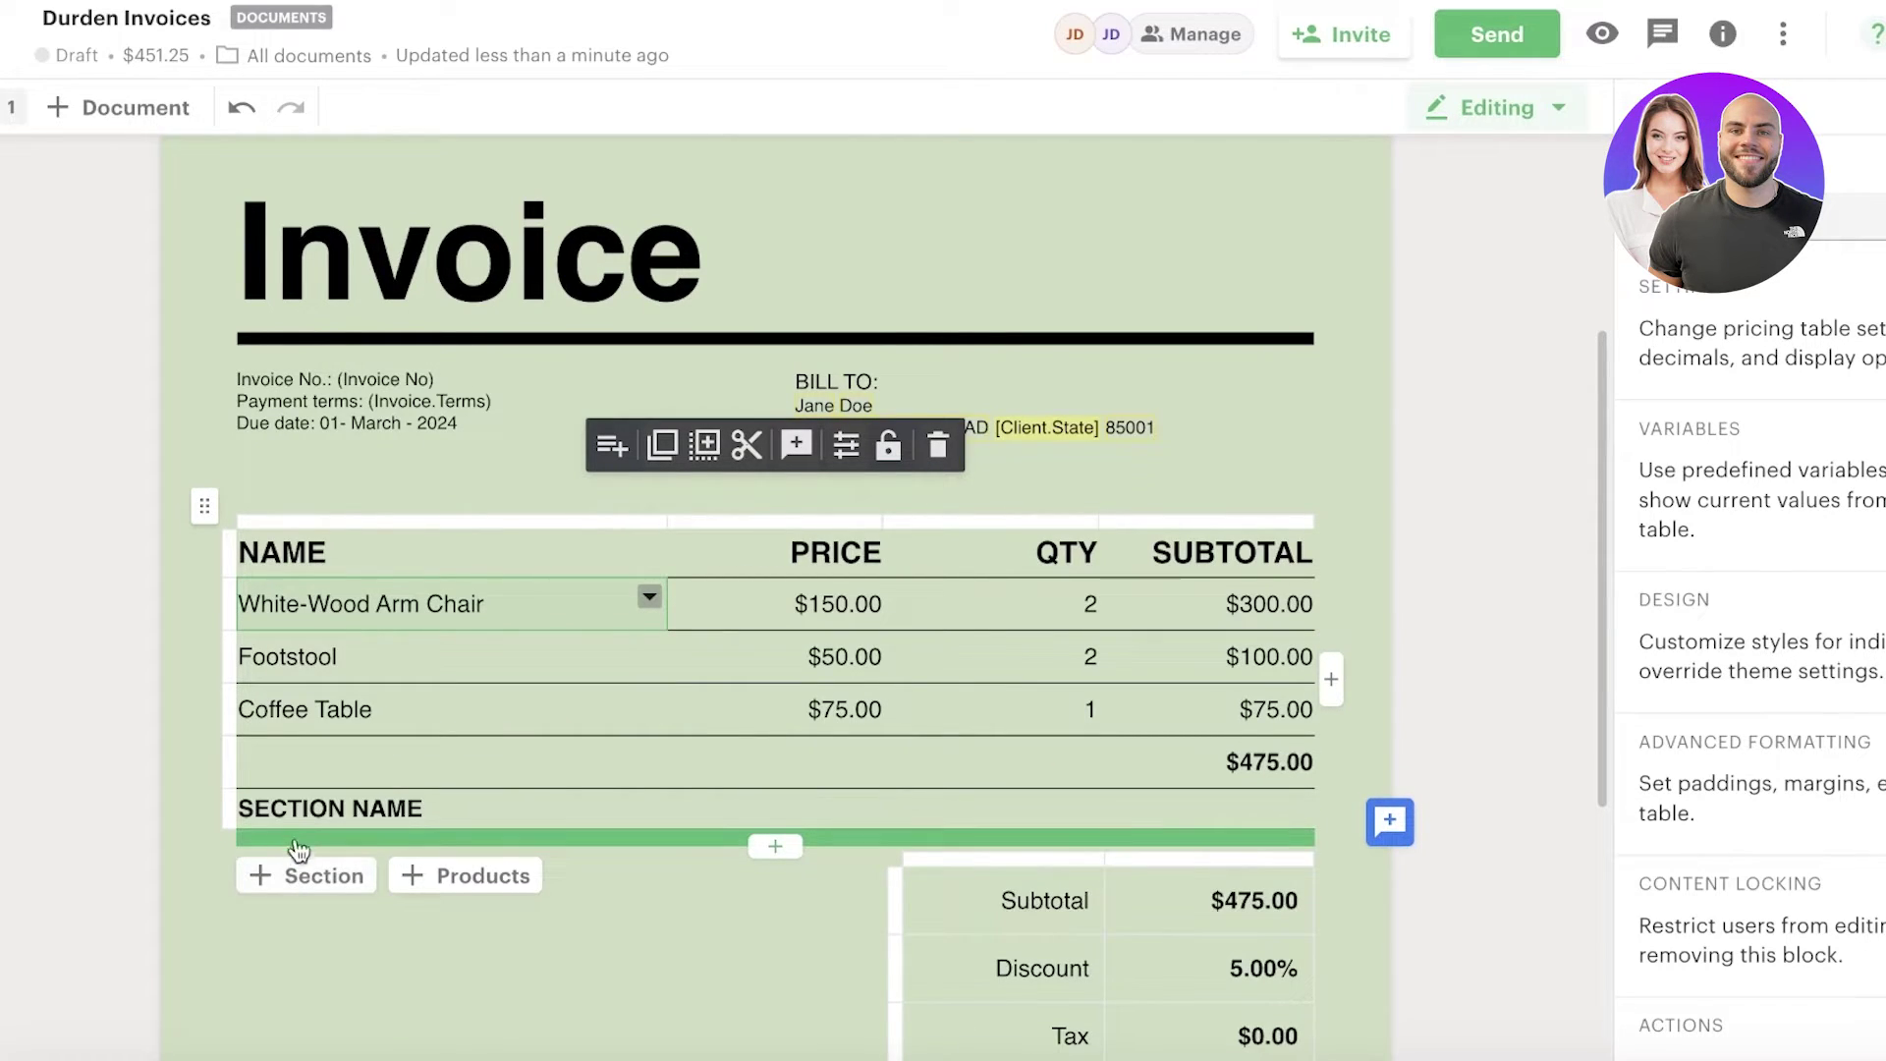
# - Rename the NAME column header to SERVICES and the new section to PRODUCTS USED
pyautogui.doubleClick(307, 569)
pyautogui.write('SERVICES')
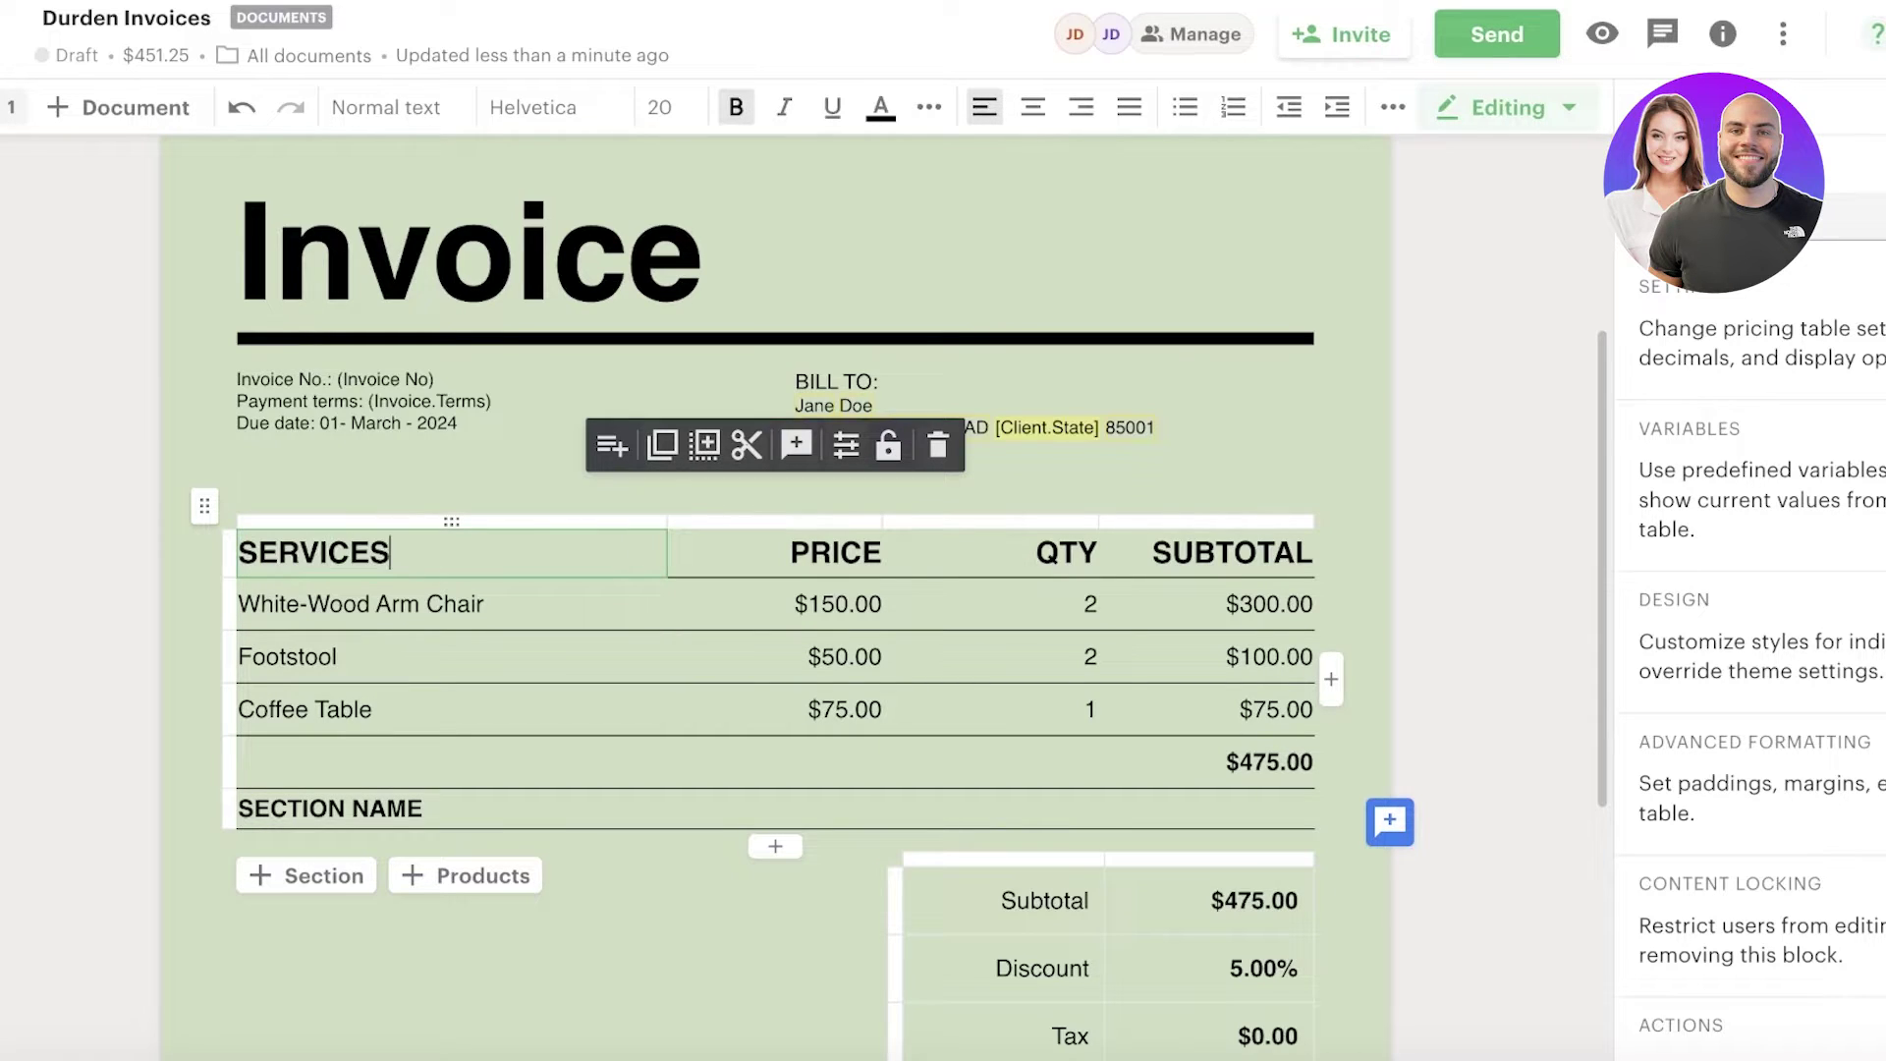
pyautogui.tripleClick(334, 807)
pyautogui.write('P')
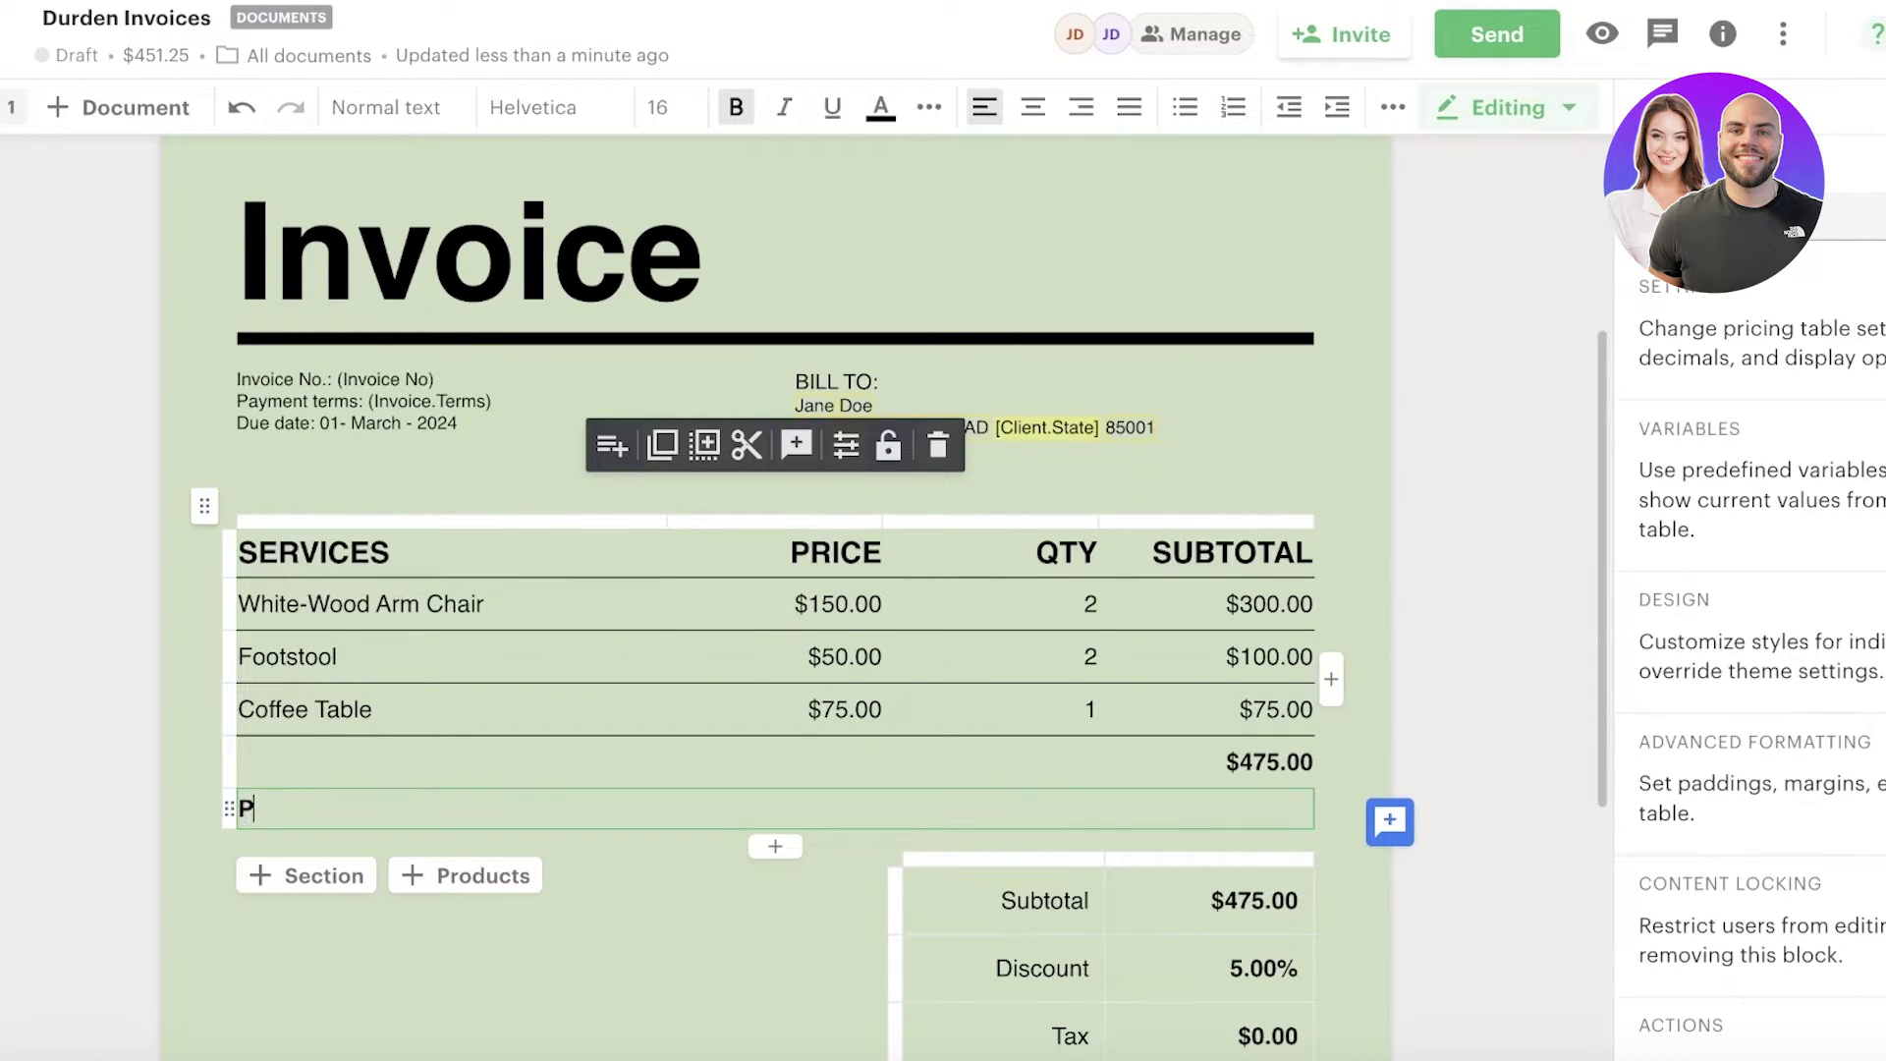
pyautogui.write('RODUCTS US')
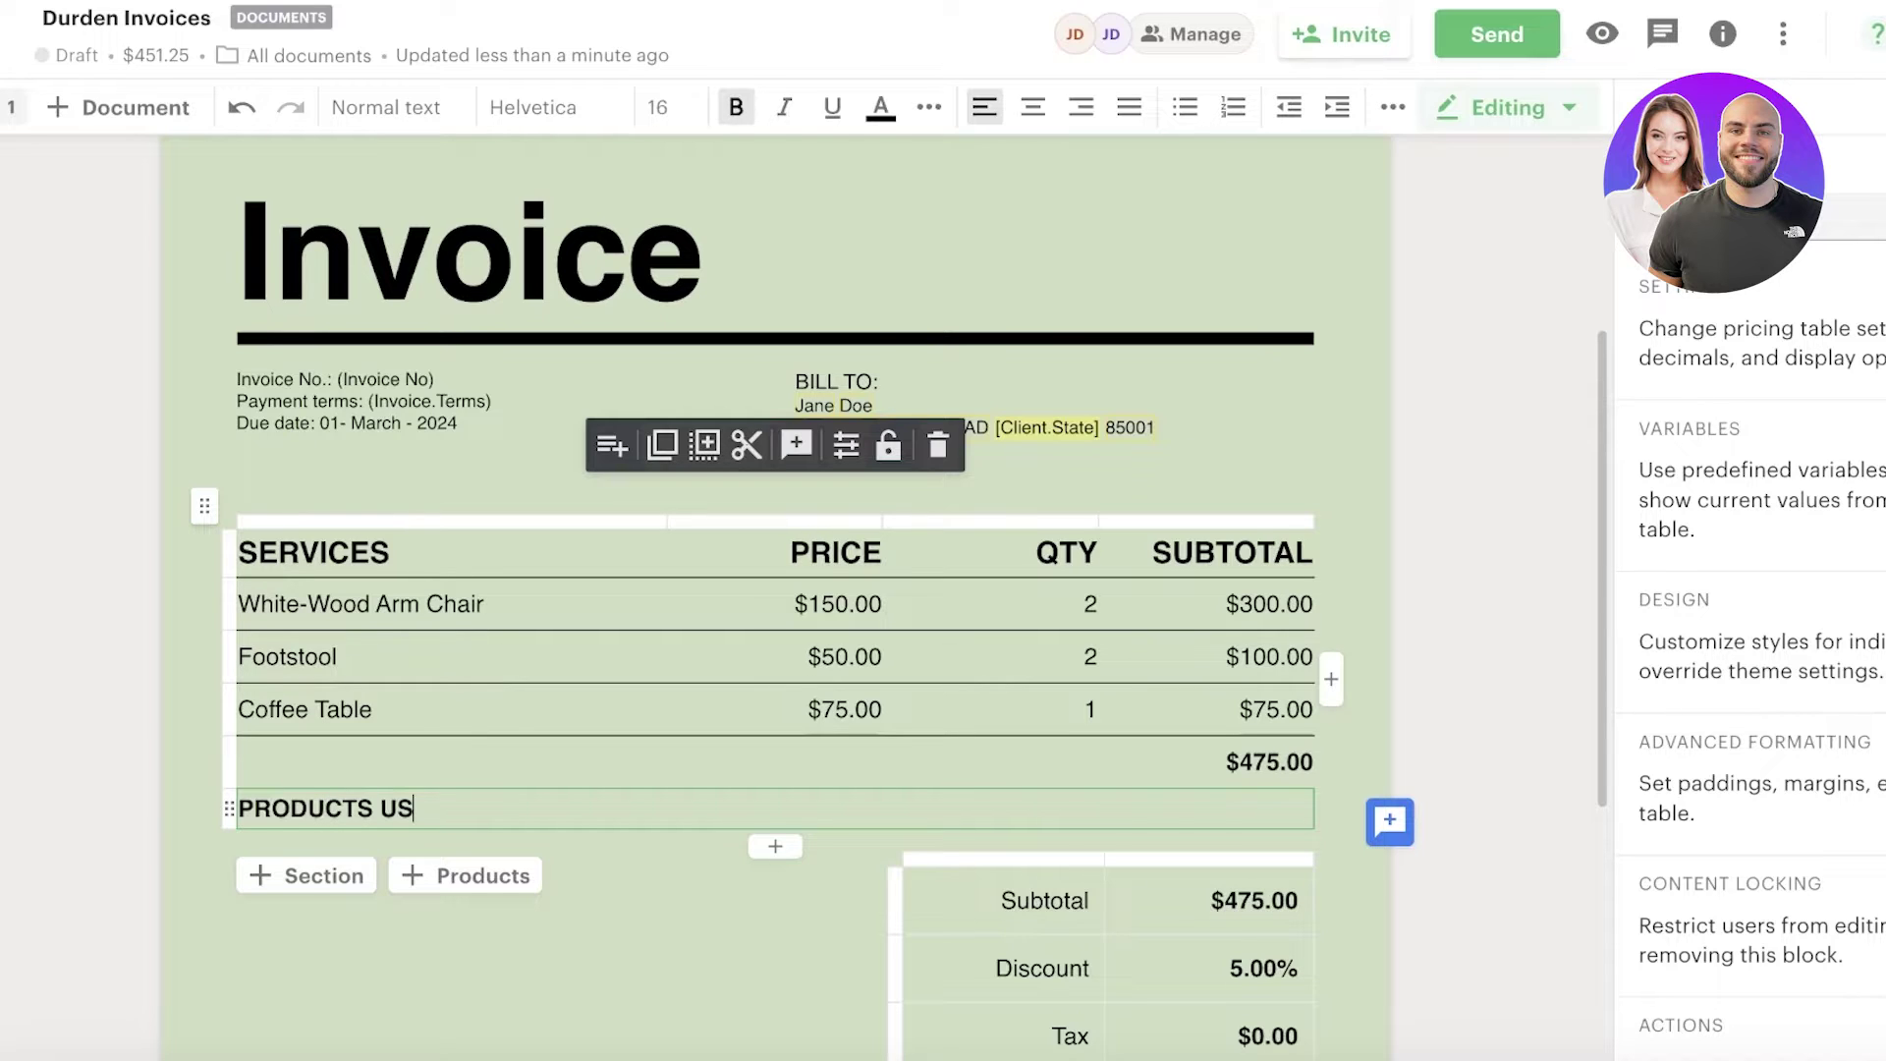
pyautogui.write('ED')
# - Add the $12.00 Keychain product from the catalog under PRODUCTS USED
pyautogui.click(458, 902)
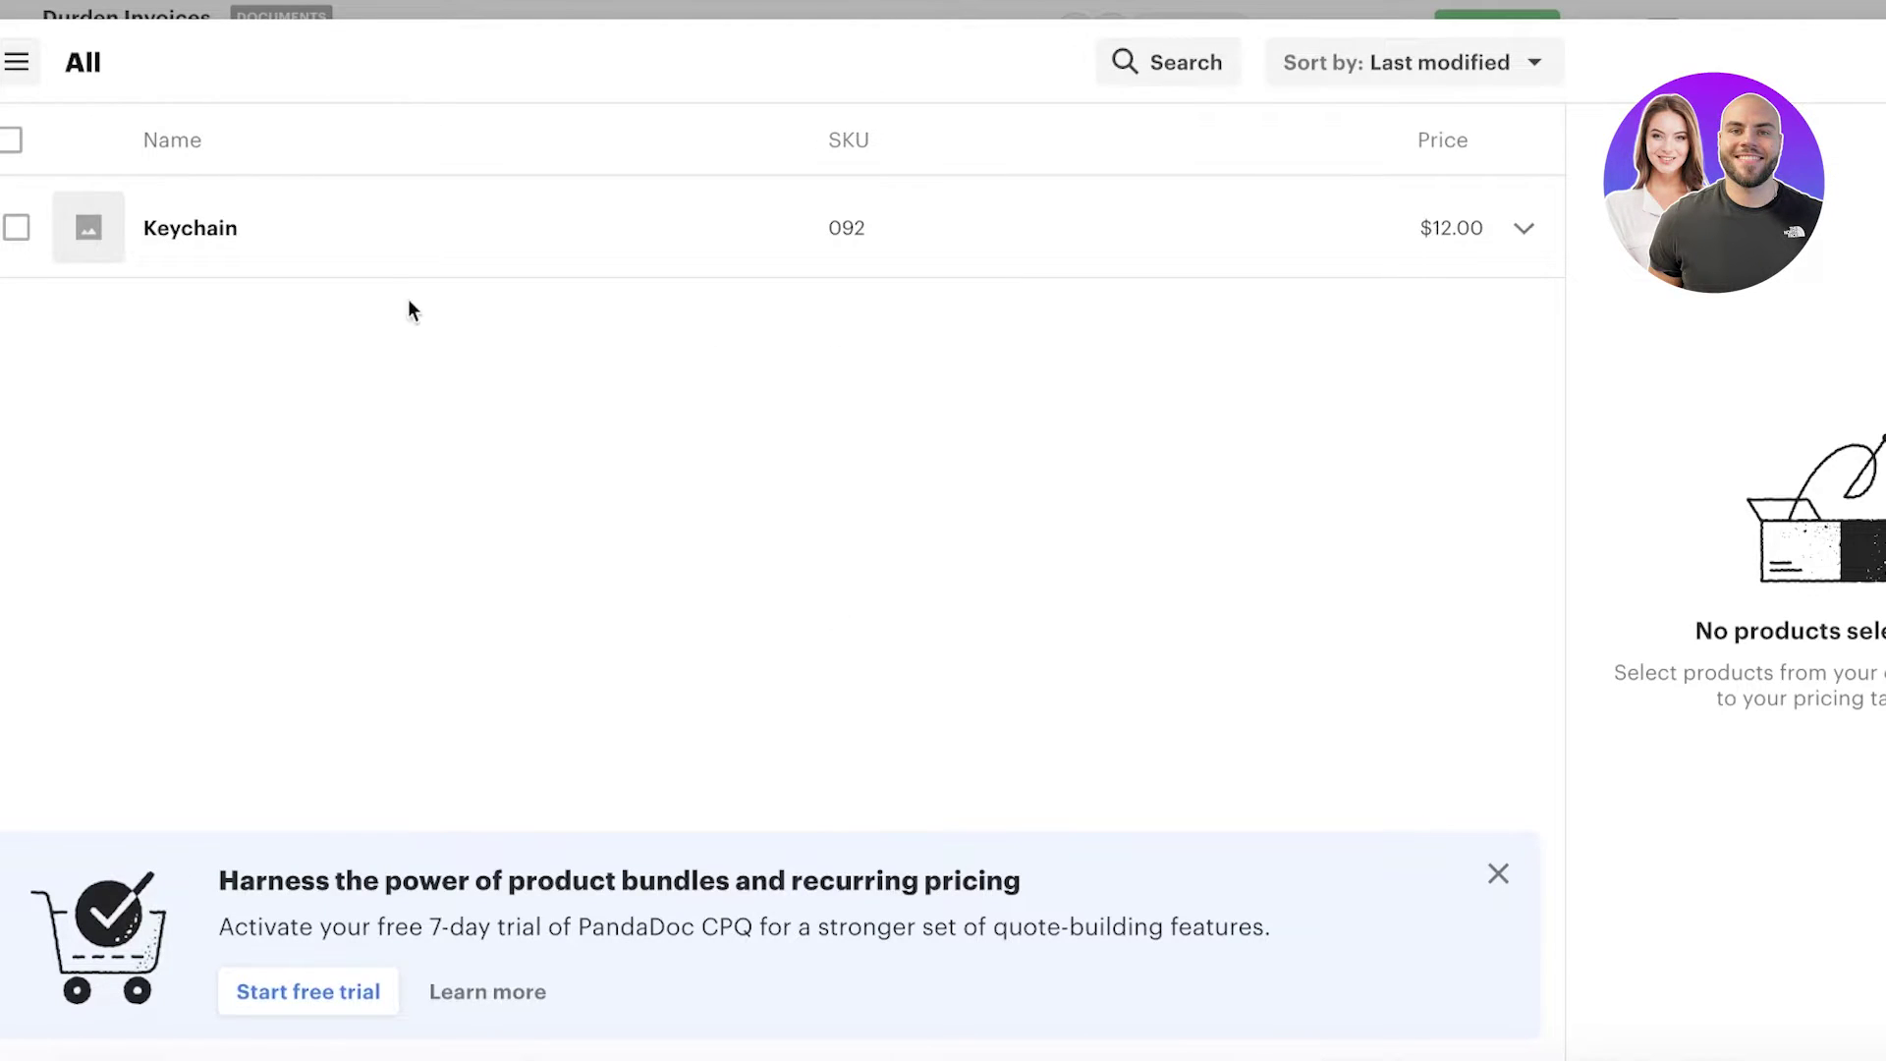
pyautogui.click(371, 267)
pyautogui.click(1758, 1016)
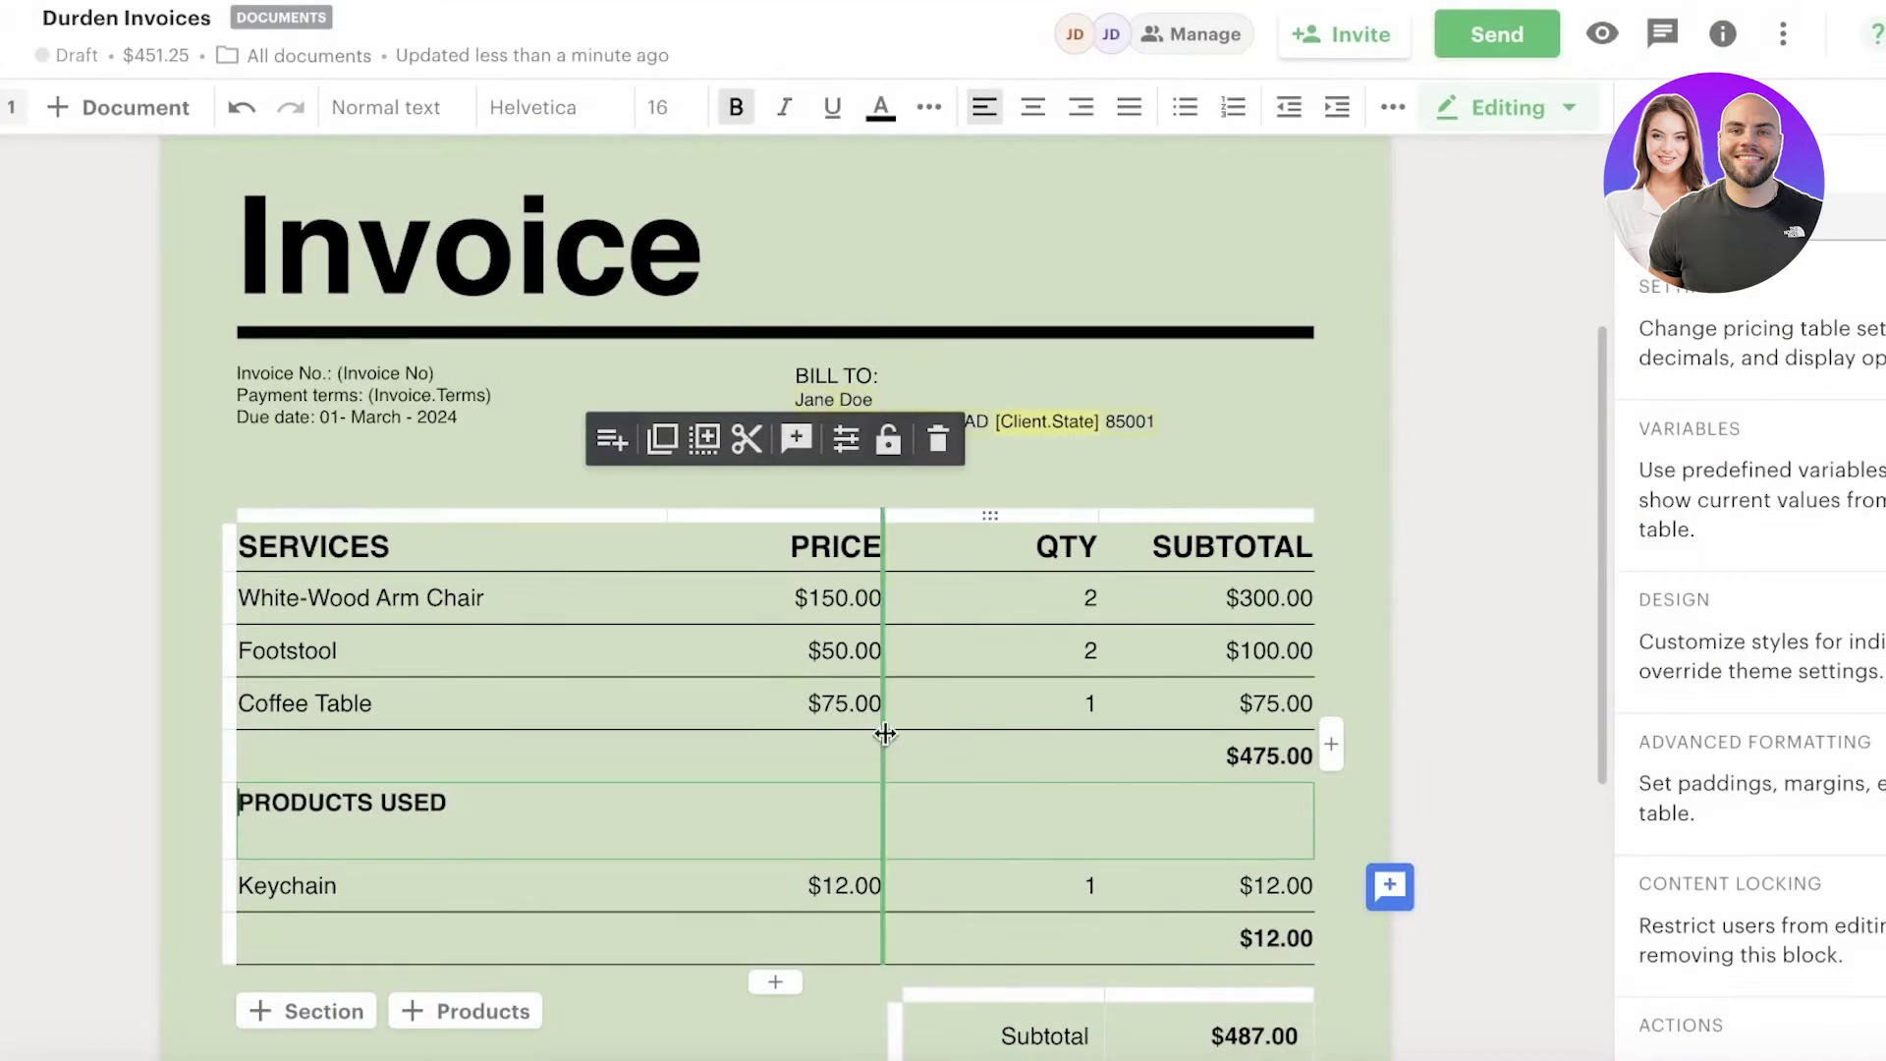
pyautogui.scroll(-4, 885, 732)
pyautogui.scroll(1, 1031, 505)
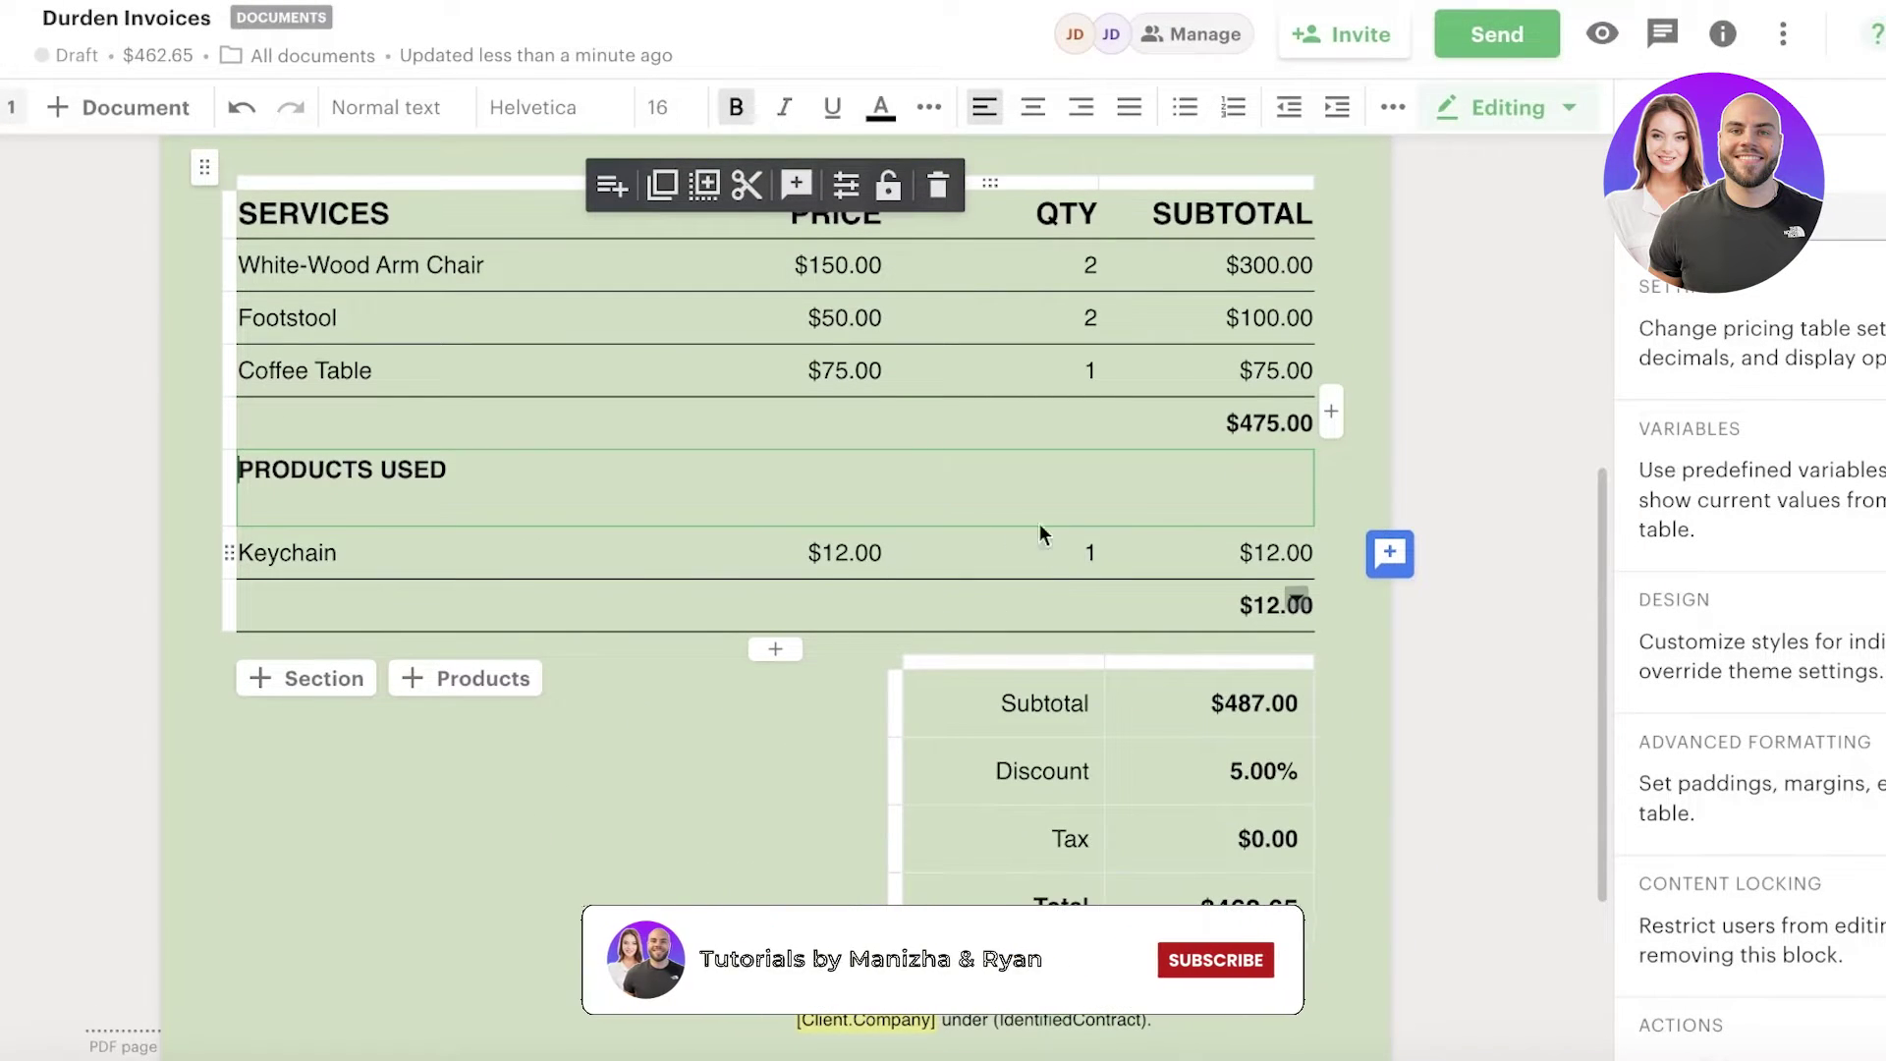
# - Change the Keychain quantity to 6
pyautogui.click(1078, 547)
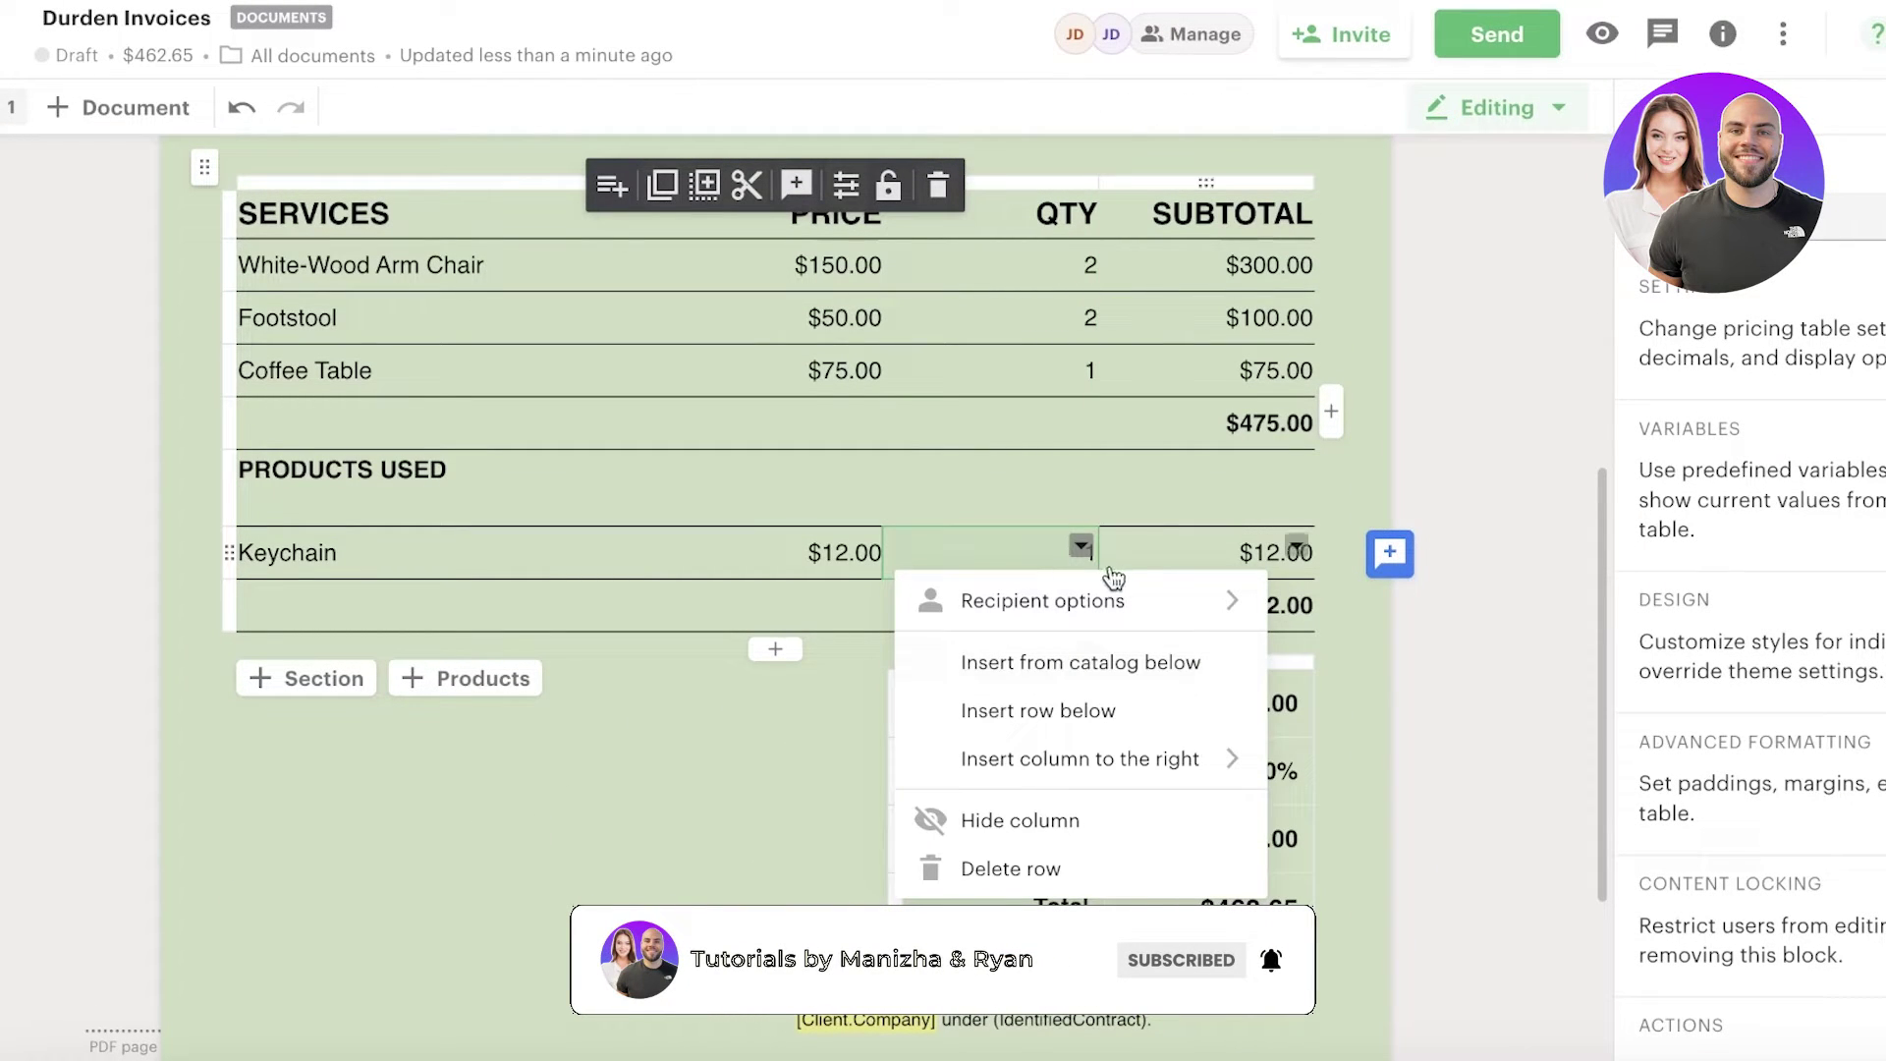
pyautogui.click(1630, 555)
pyautogui.click(1082, 550)
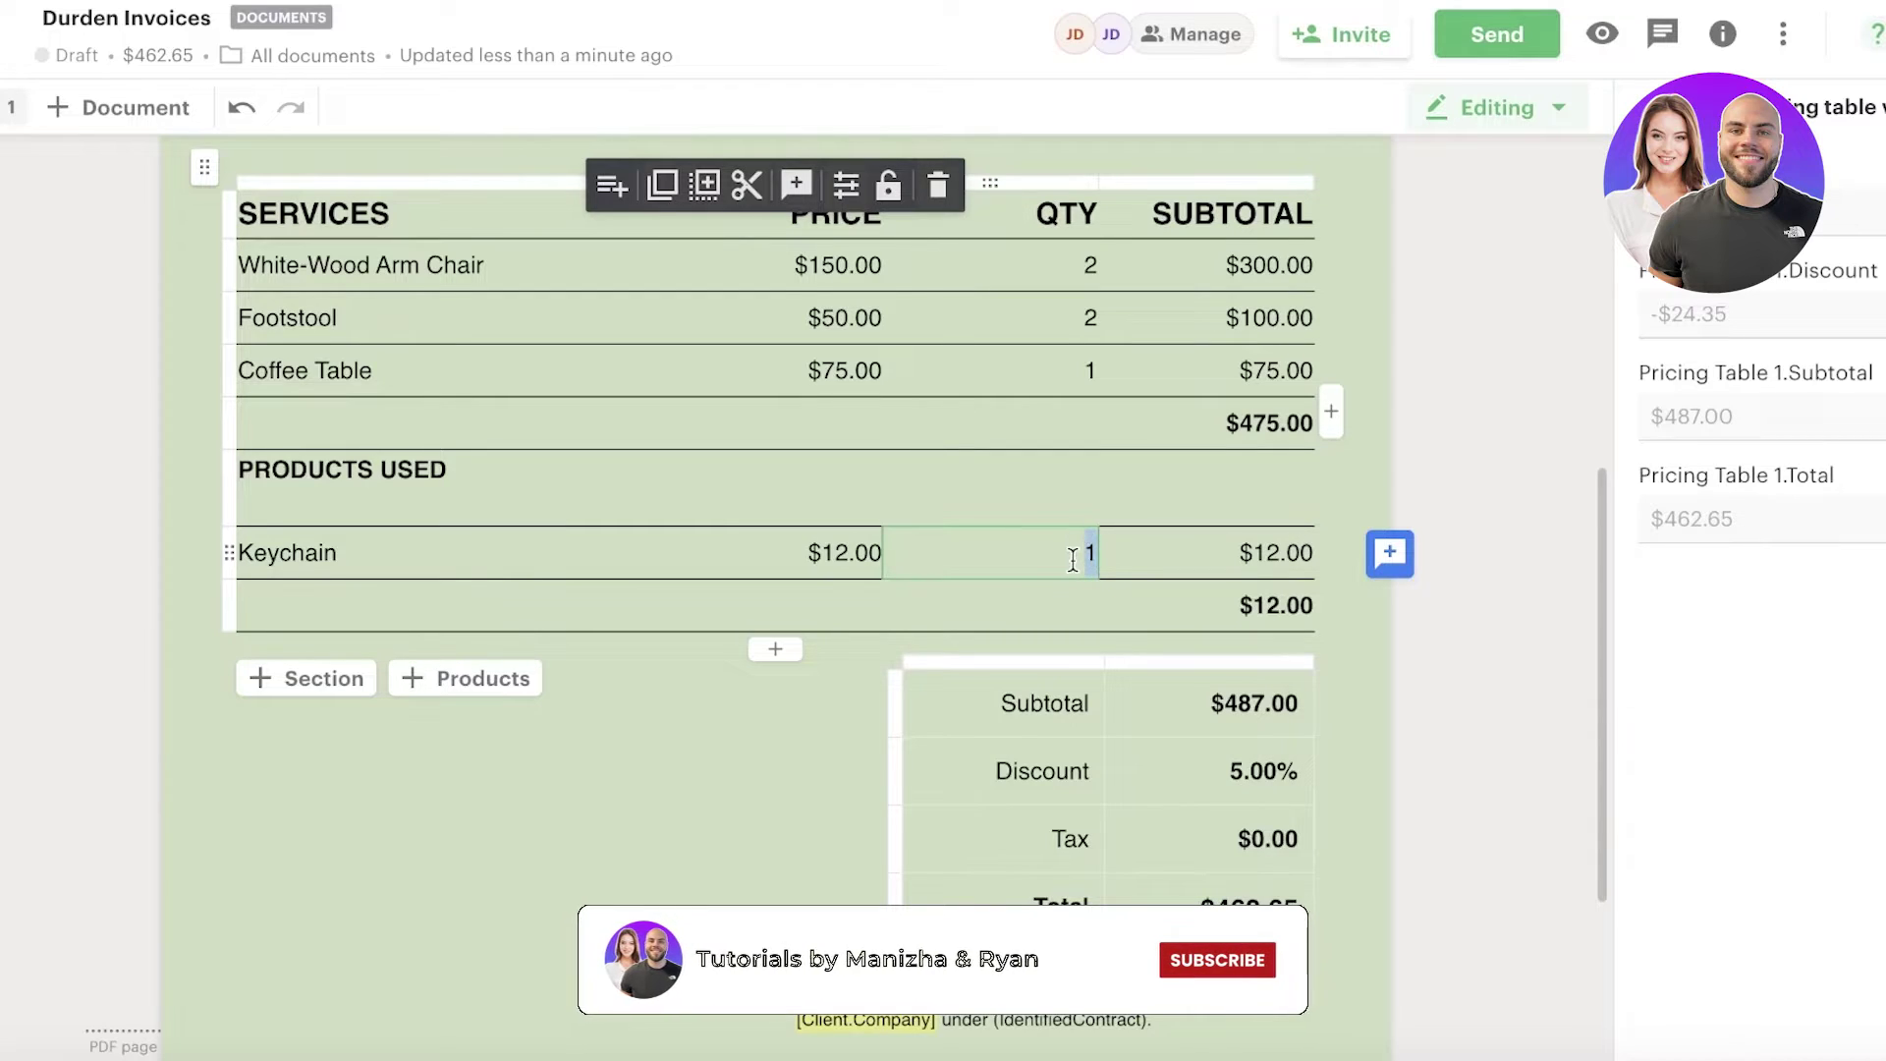
pyautogui.press('BackSpace')
pyautogui.write('6')
pyautogui.scroll(1, 1513, 449)
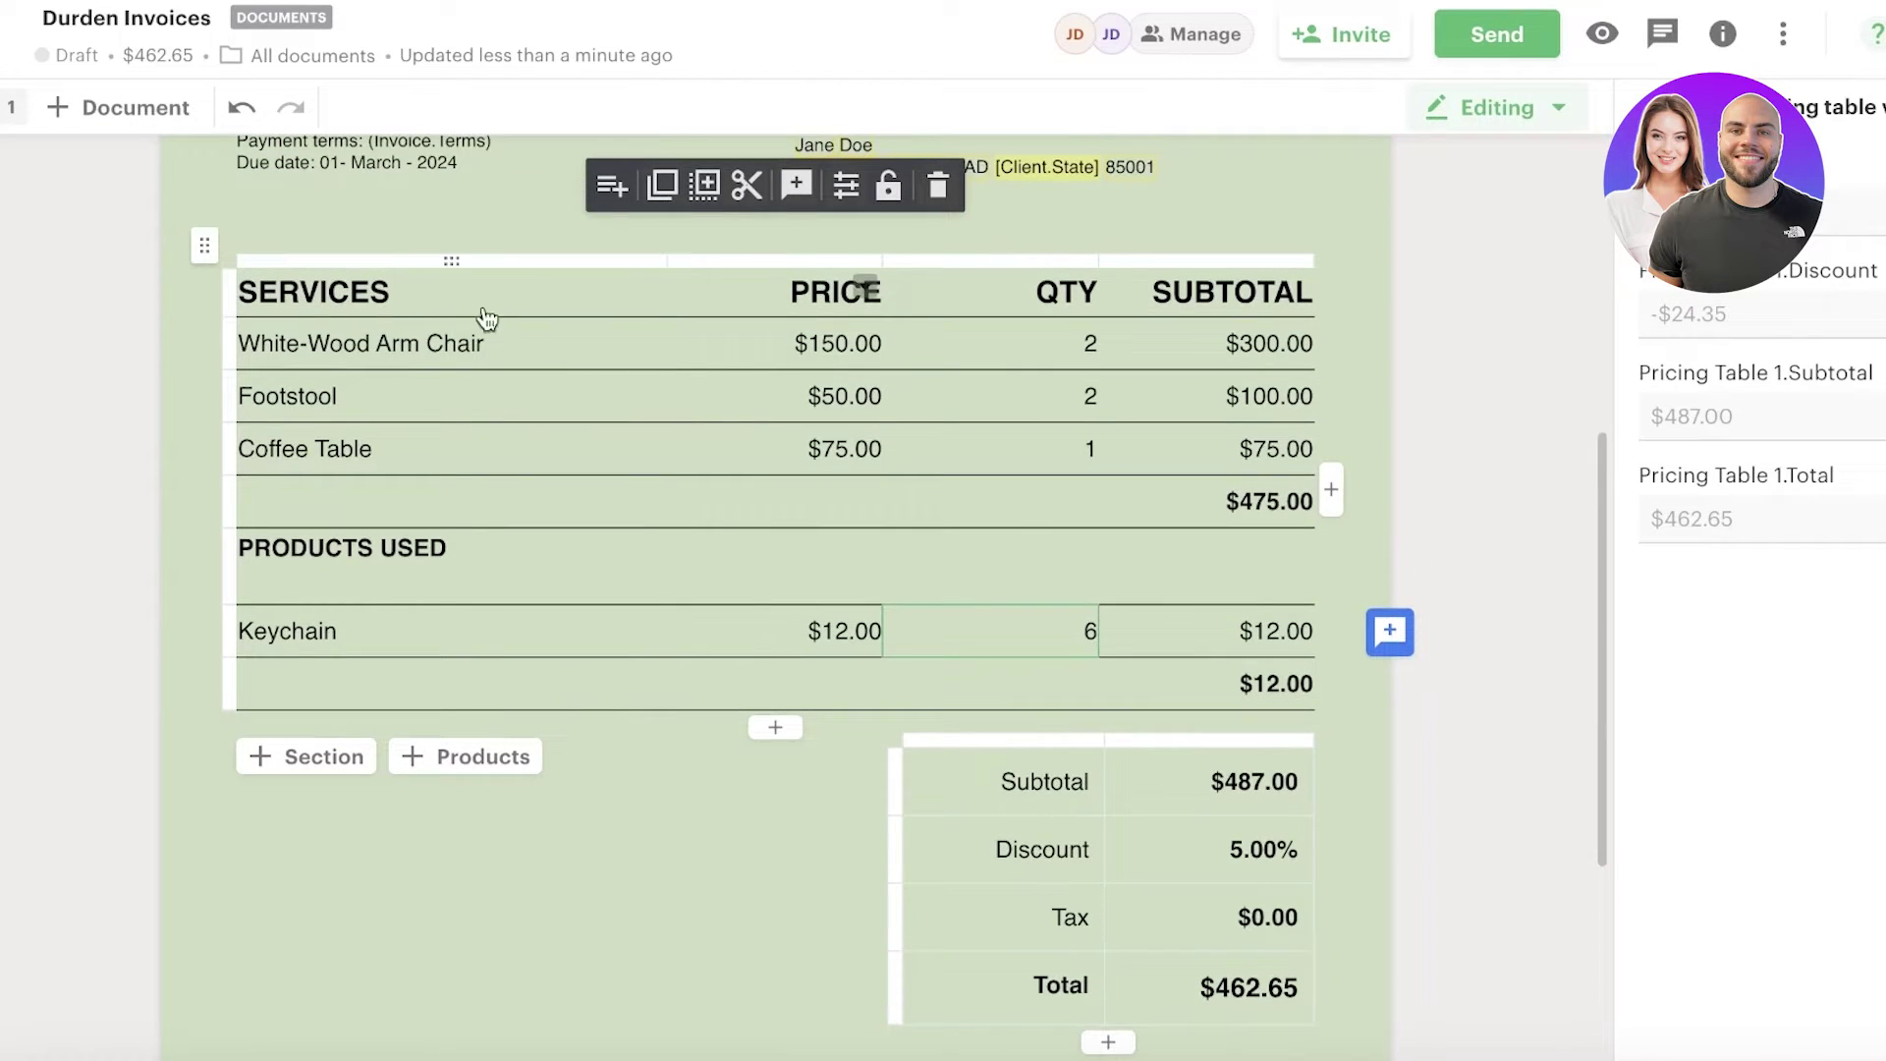
# - Delete the White-Wood Arm Chair, Footstool and Coffee Table rows from the pricing table
pyautogui.click(366, 344)
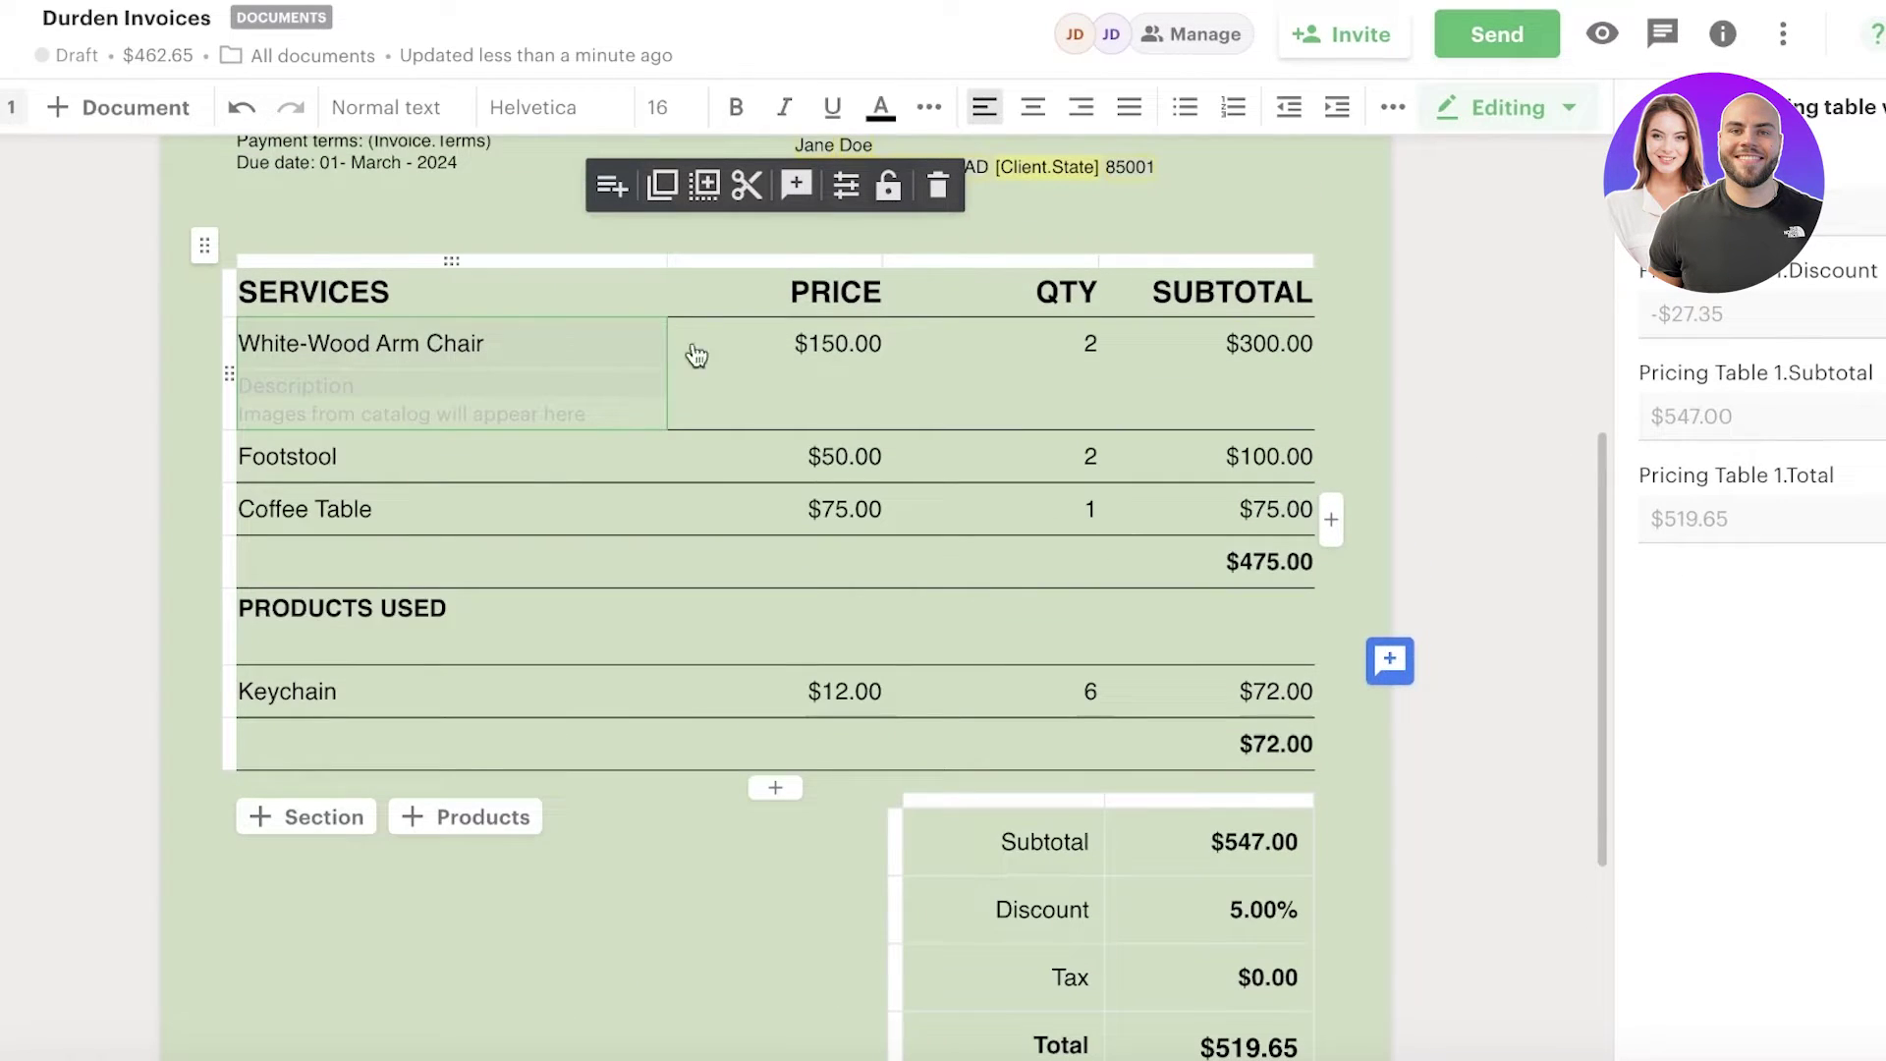
pyautogui.click(1276, 399)
pyautogui.click(1306, 334)
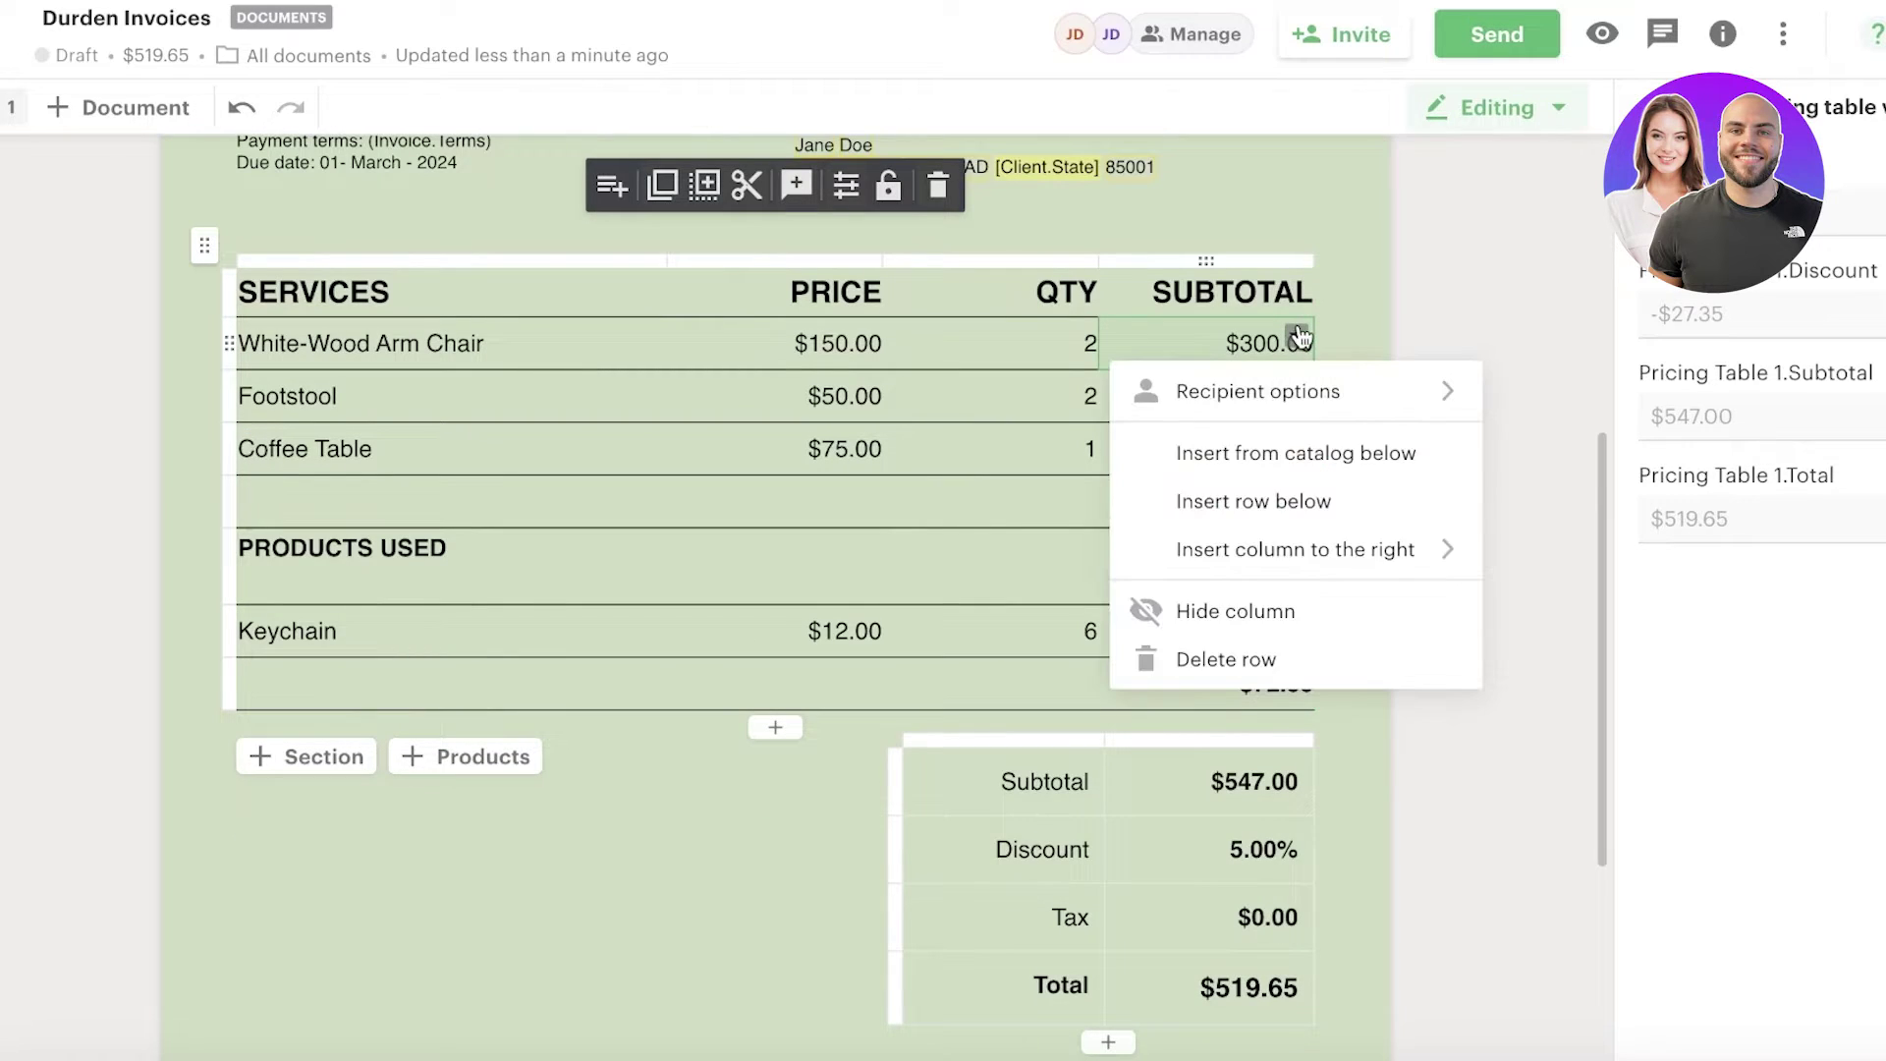
pyautogui.click(1228, 657)
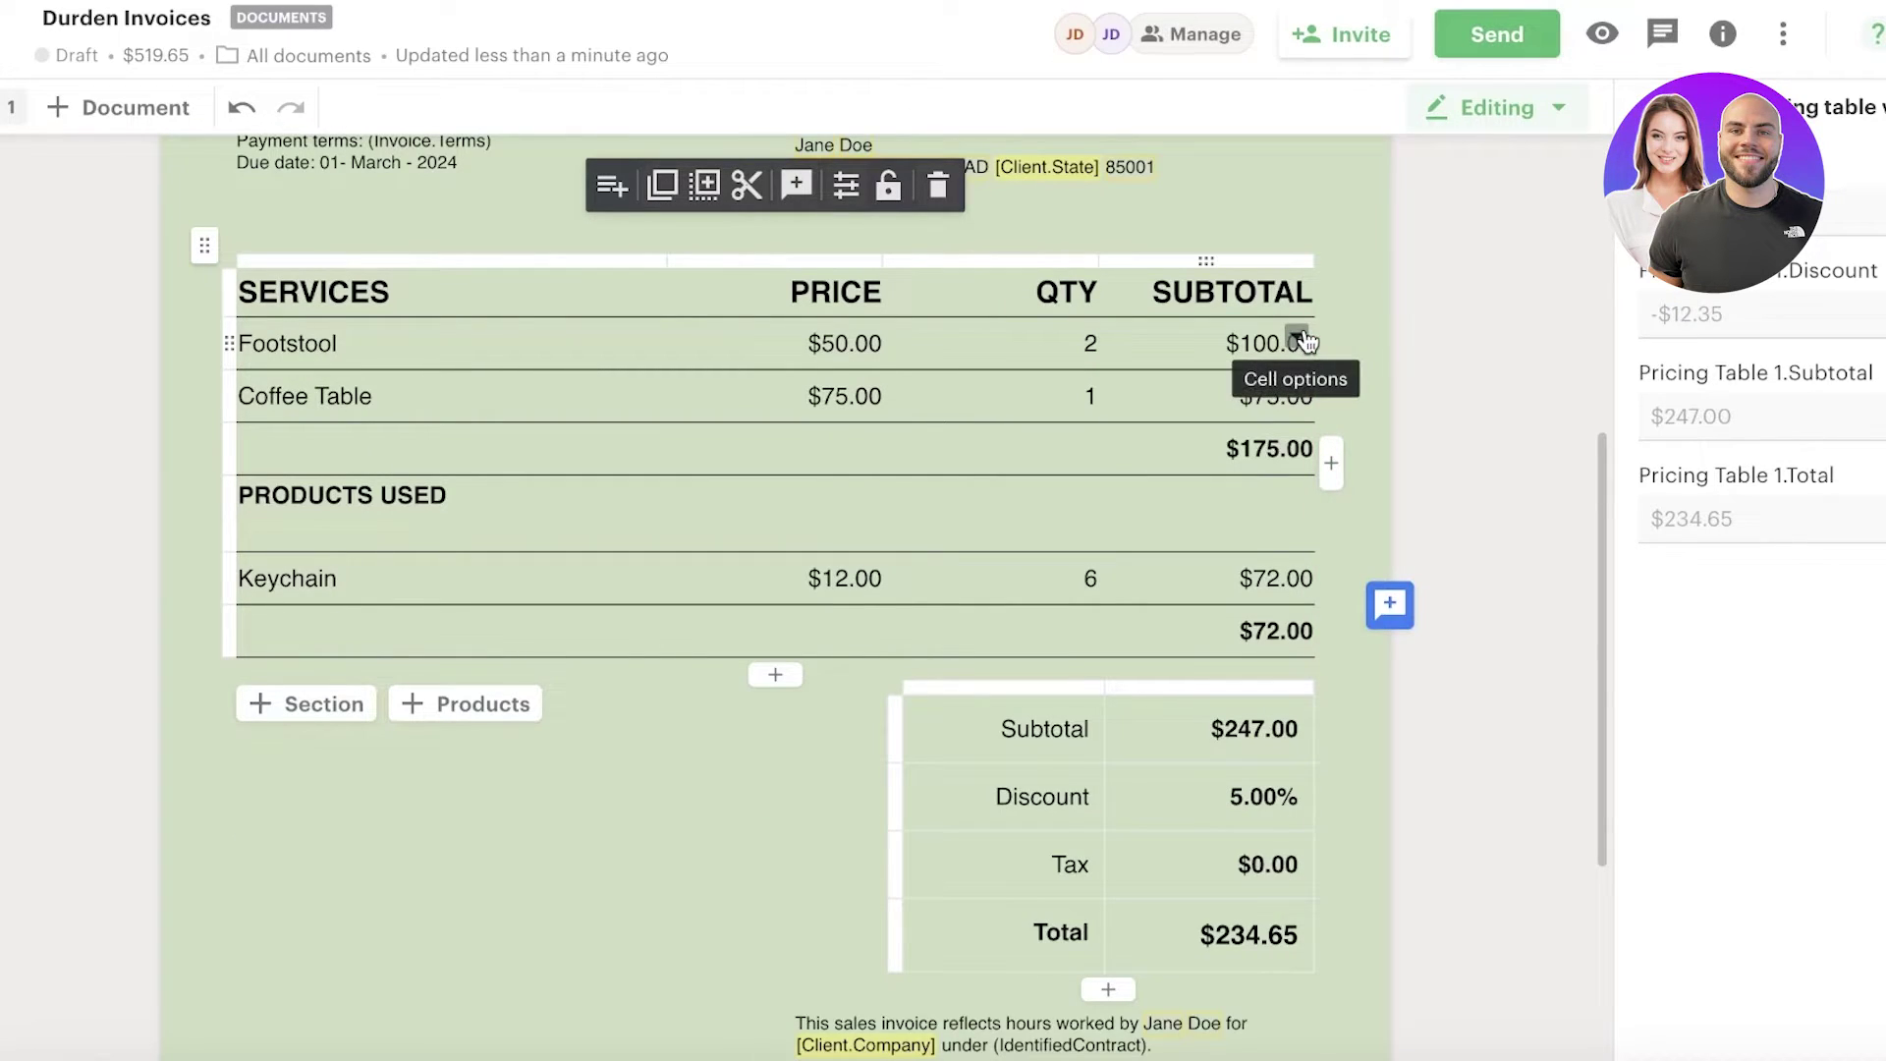
pyautogui.click(1304, 341)
pyautogui.click(1293, 654)
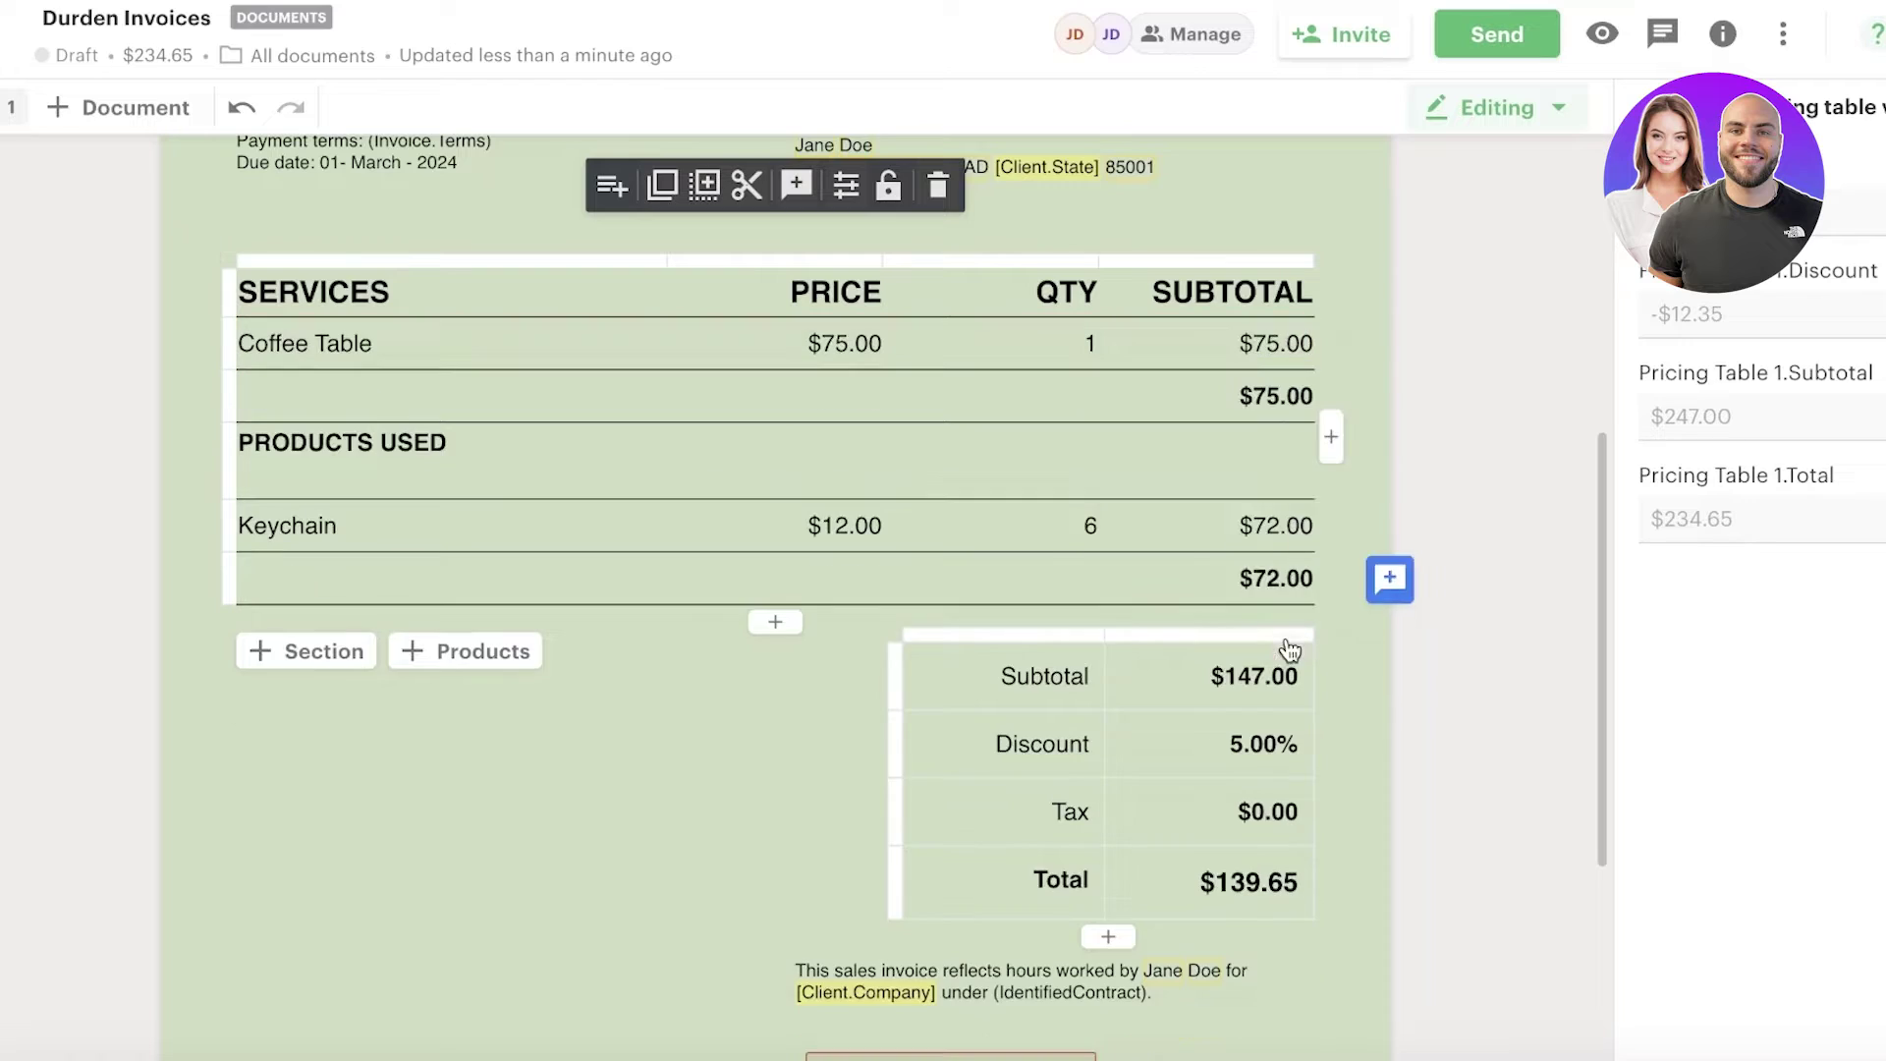
pyautogui.click(1298, 341)
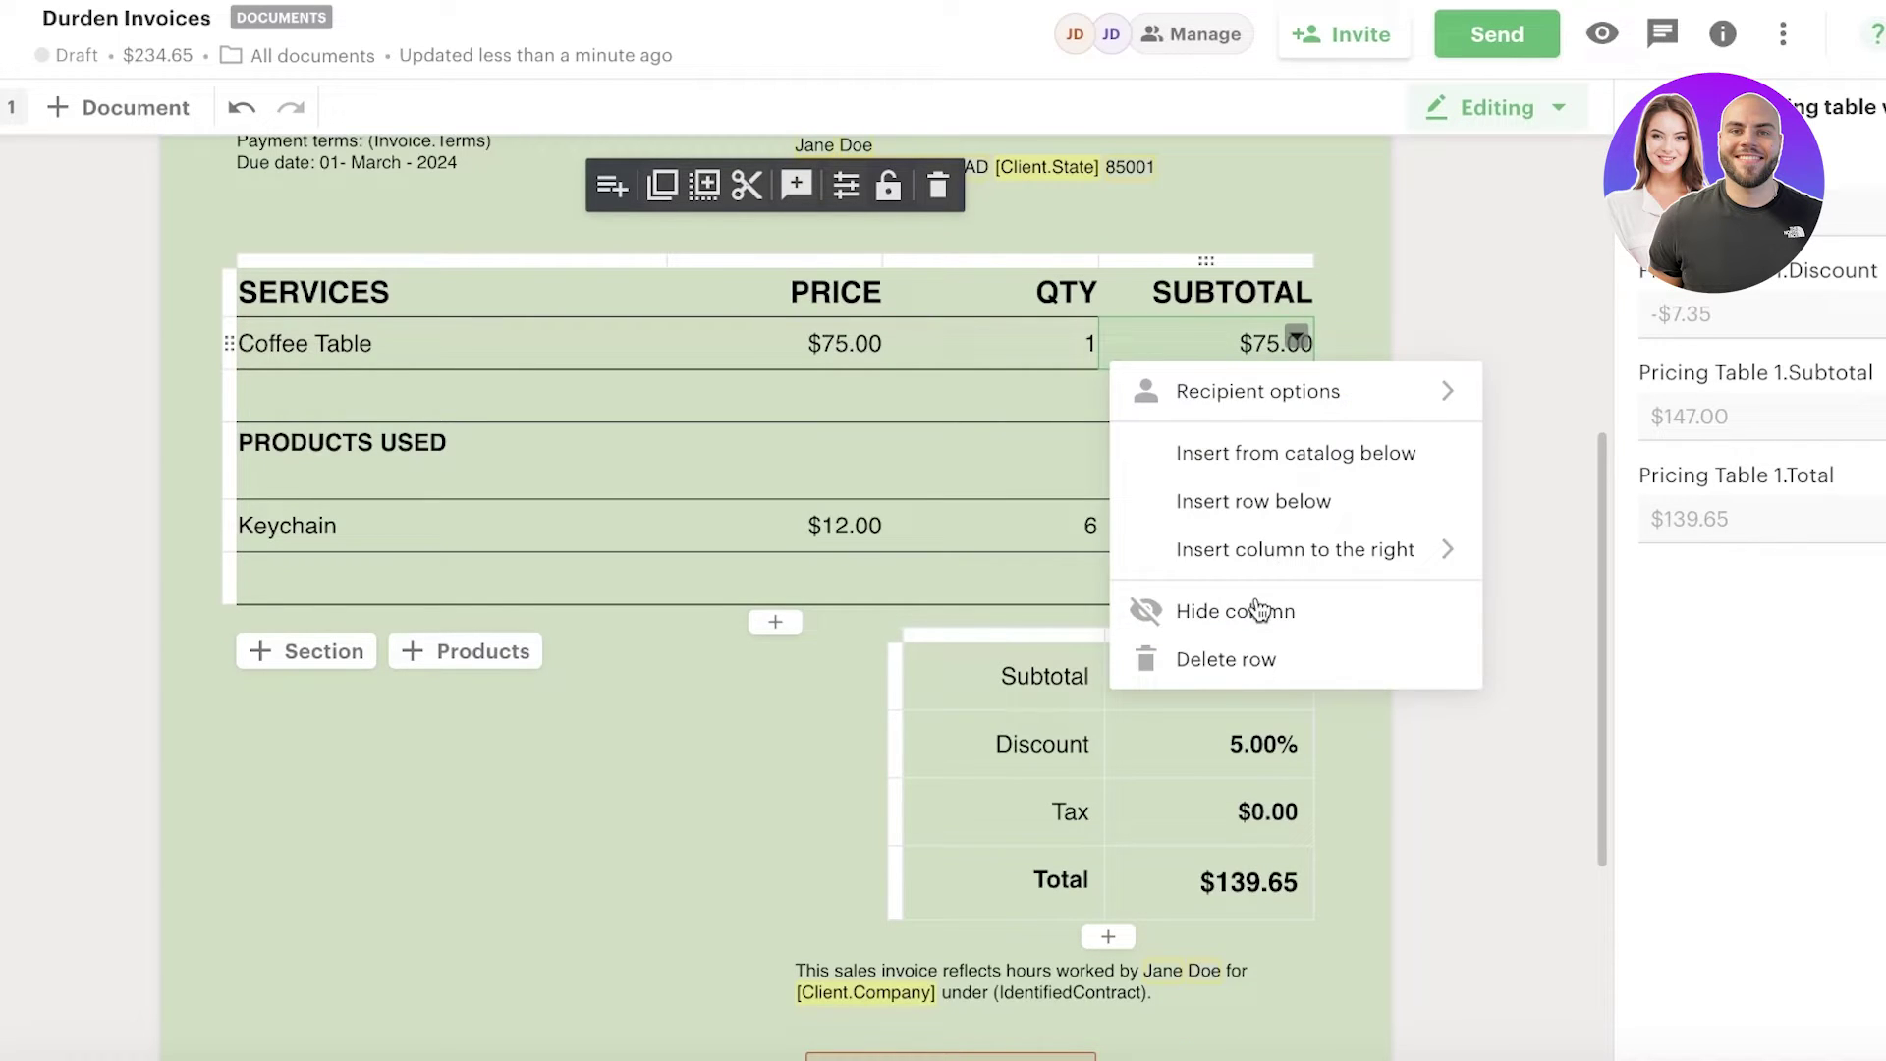
pyautogui.click(1251, 658)
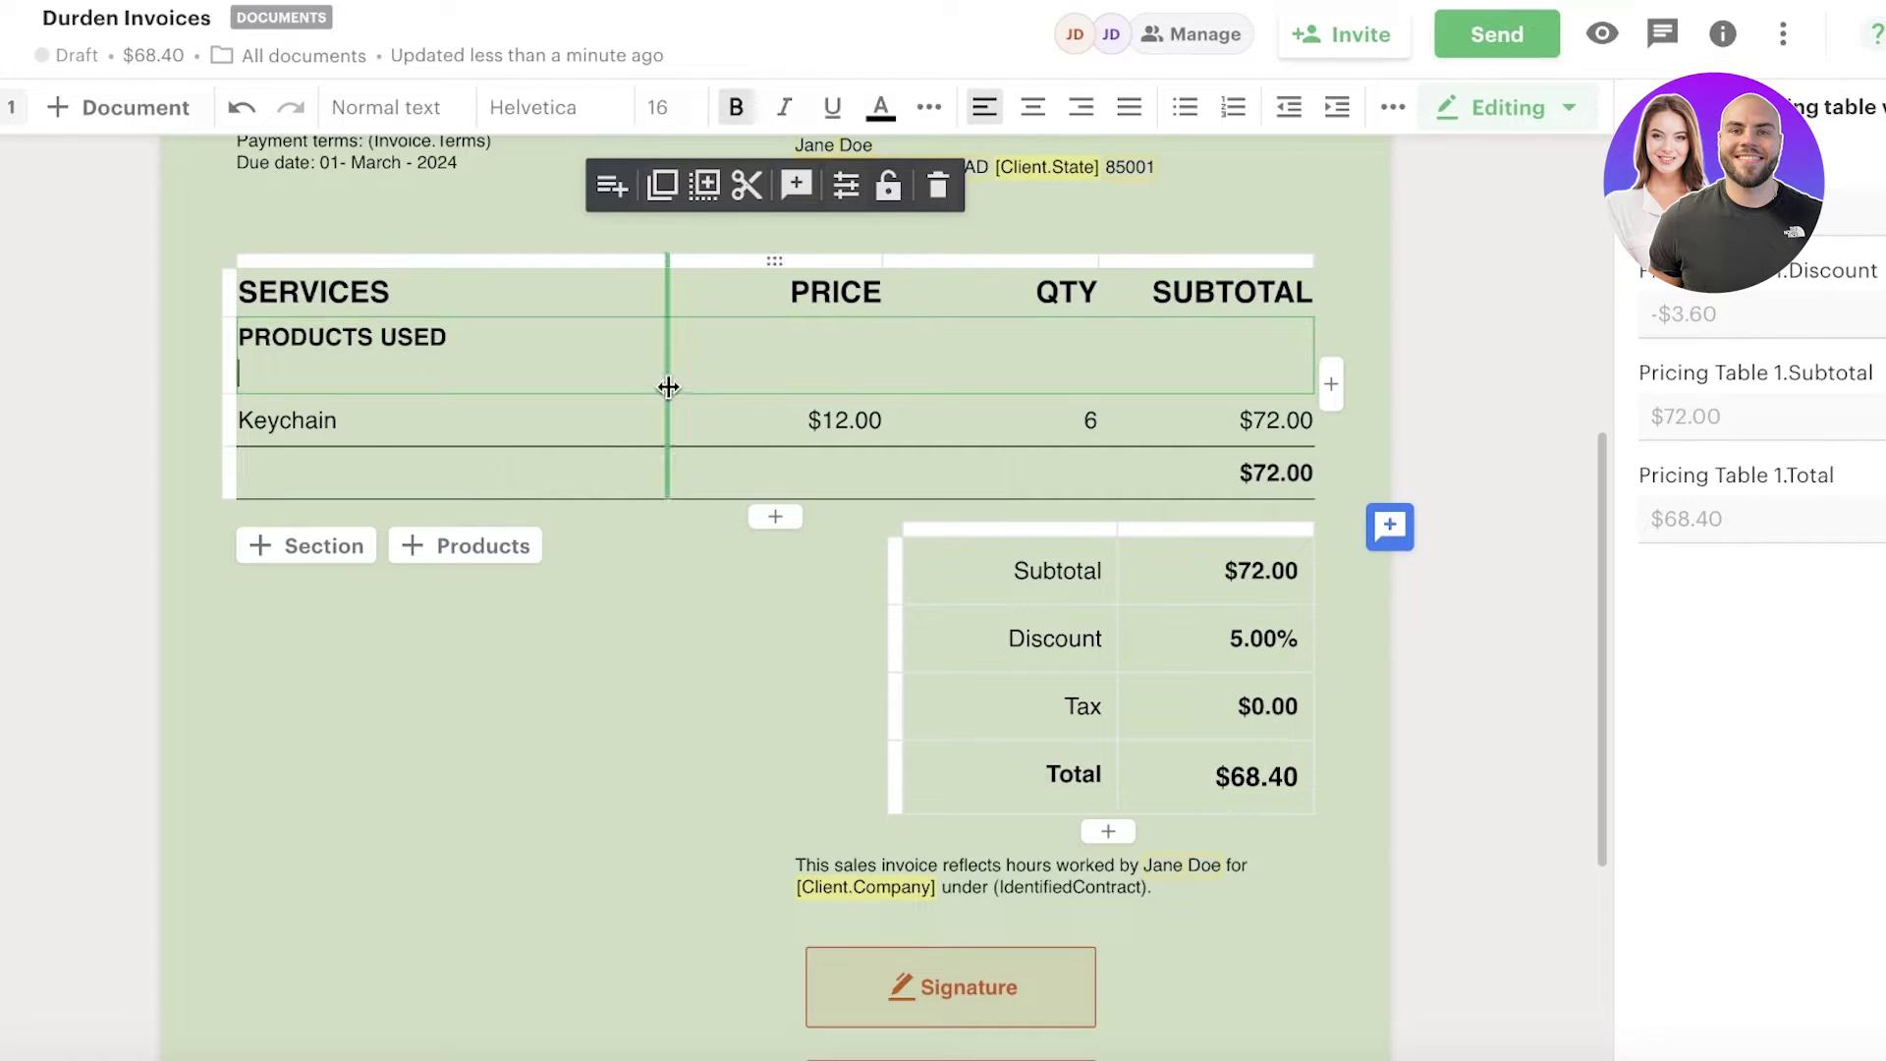
# - Add another Keychain and move it under SERVICES at quantity 1, bringing the total to $79.80
pyautogui.press('Return')
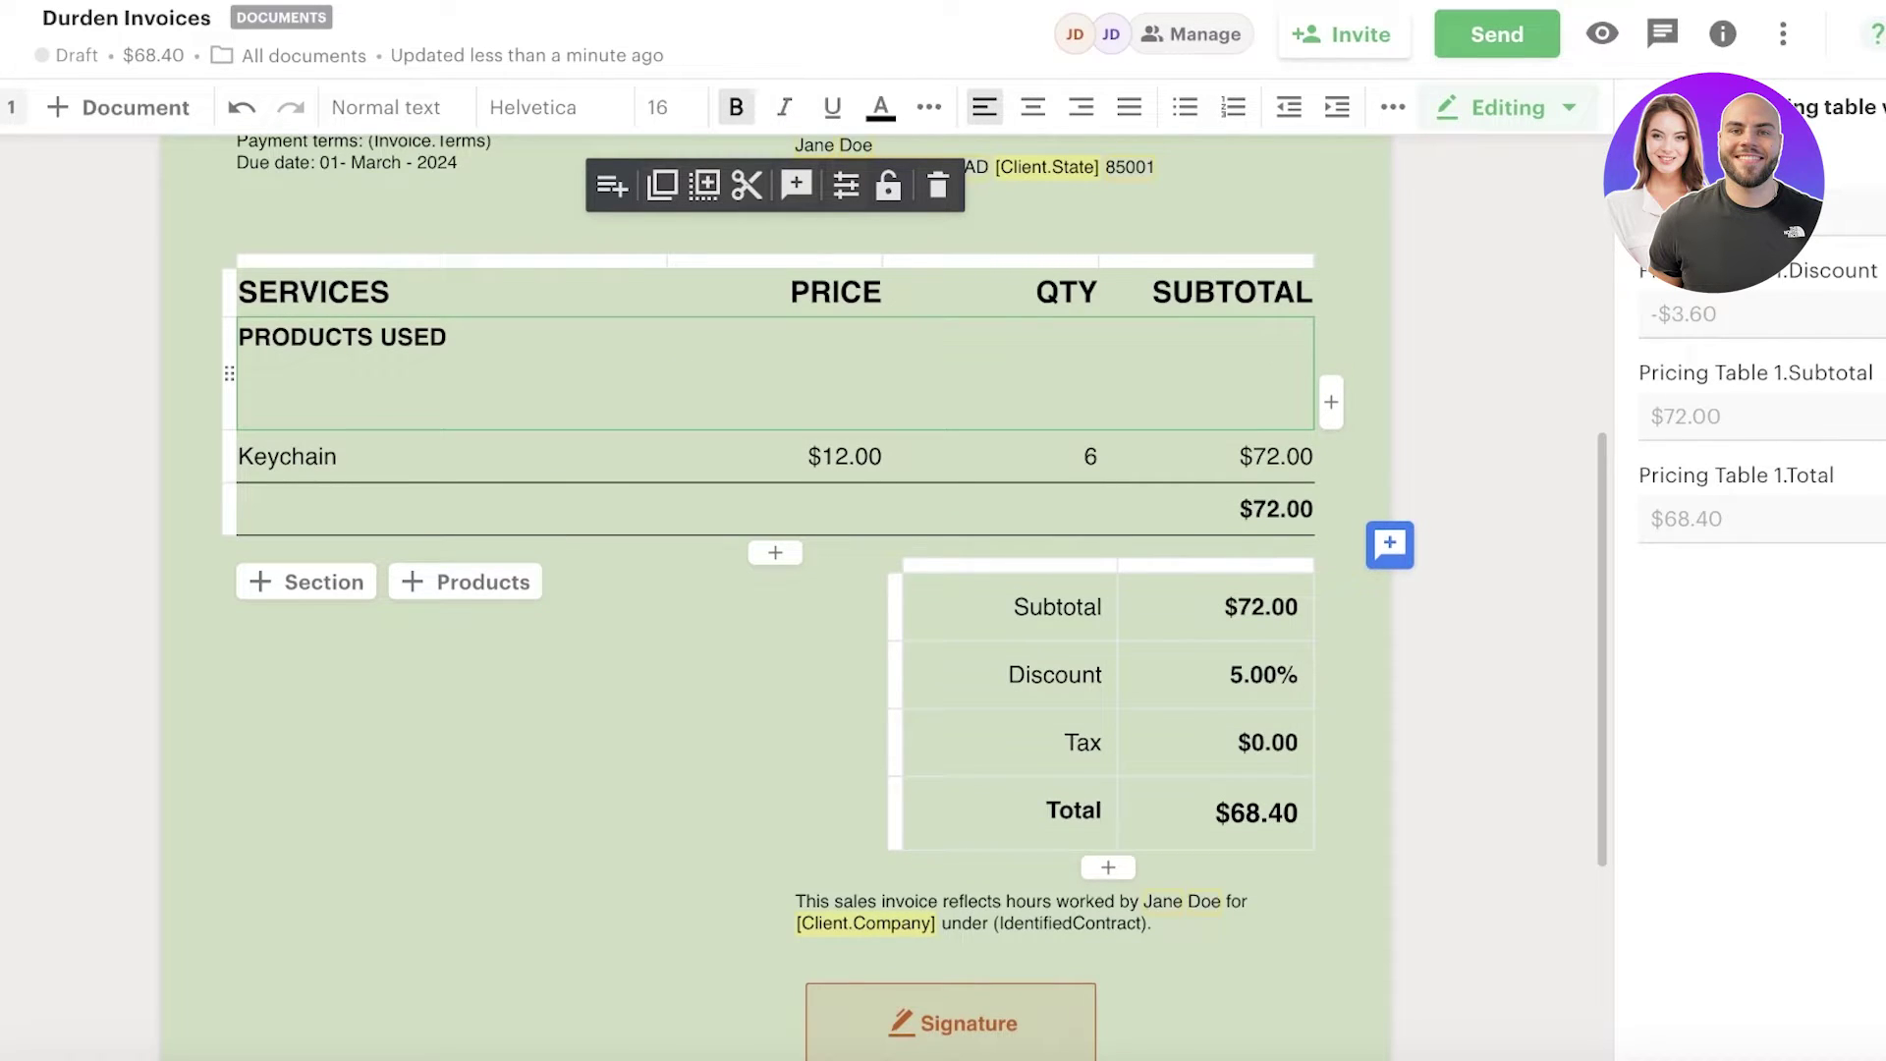
pyautogui.press('BackSpace')
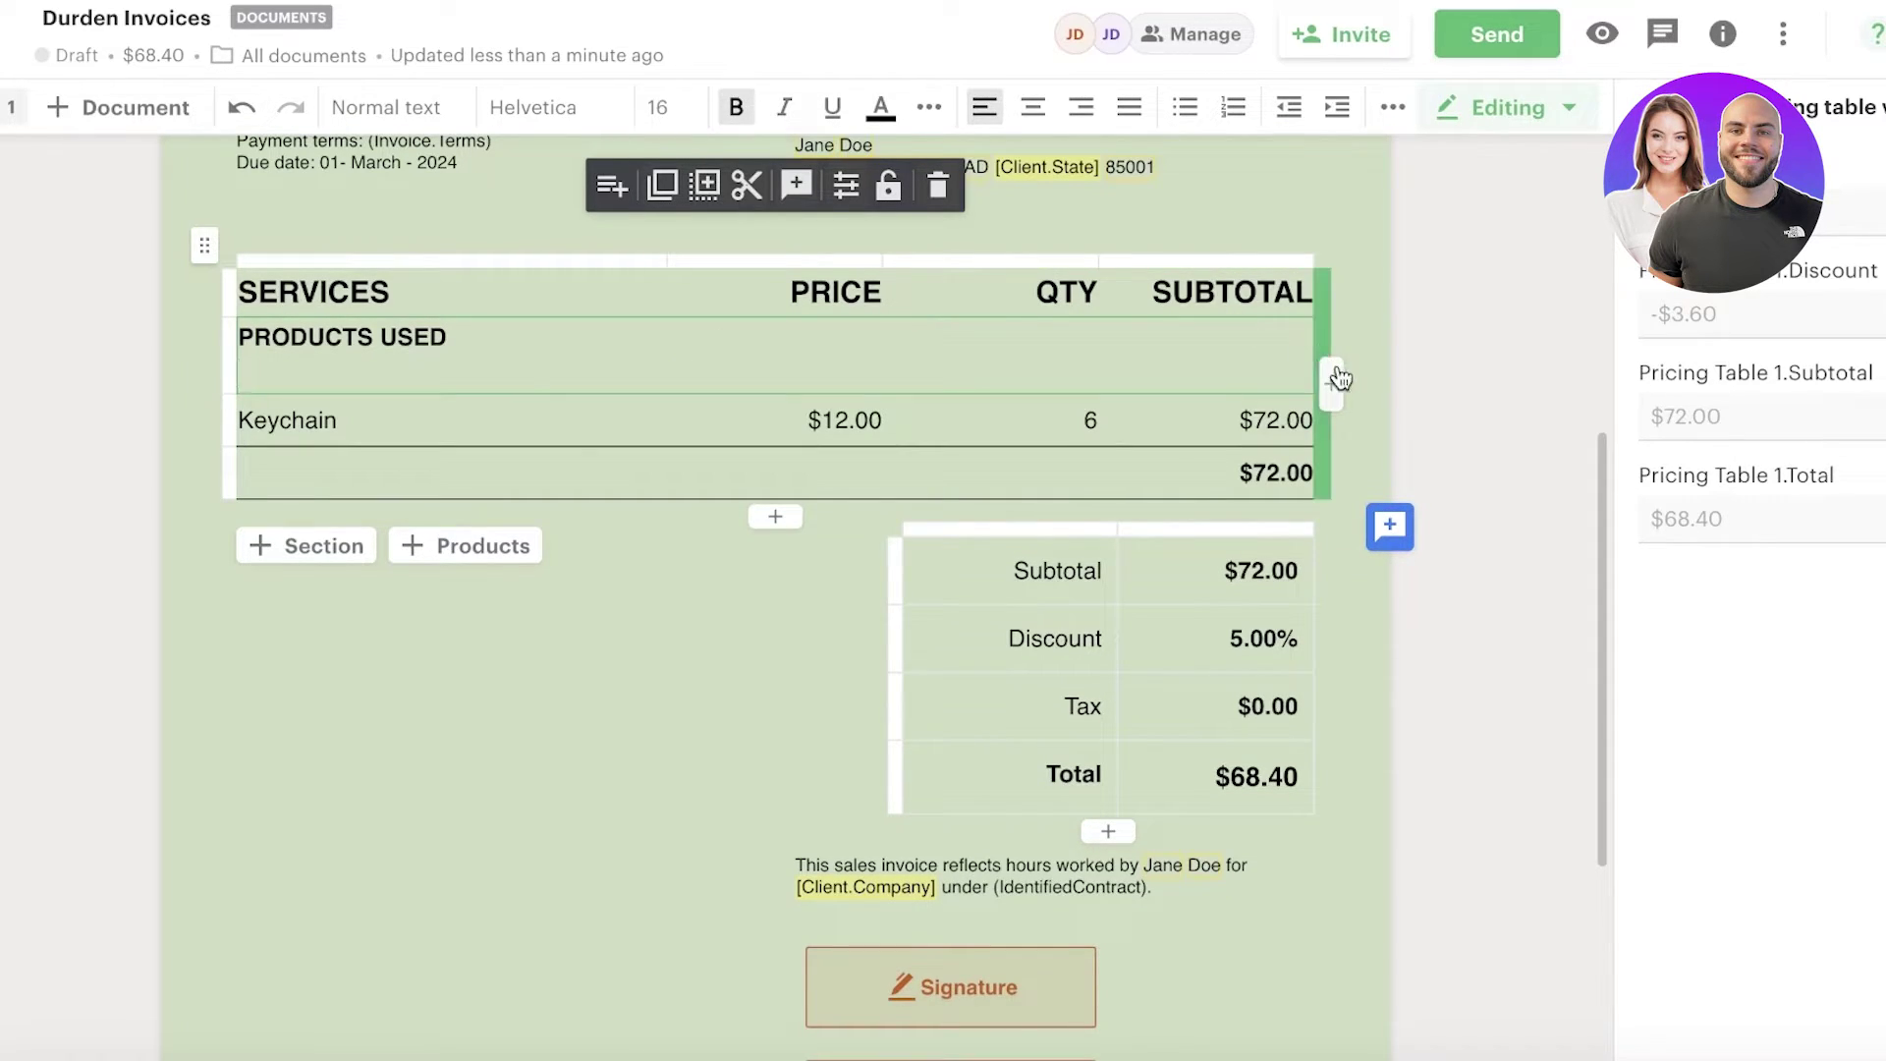
pyautogui.click(1331, 383)
pyautogui.click(316, 360)
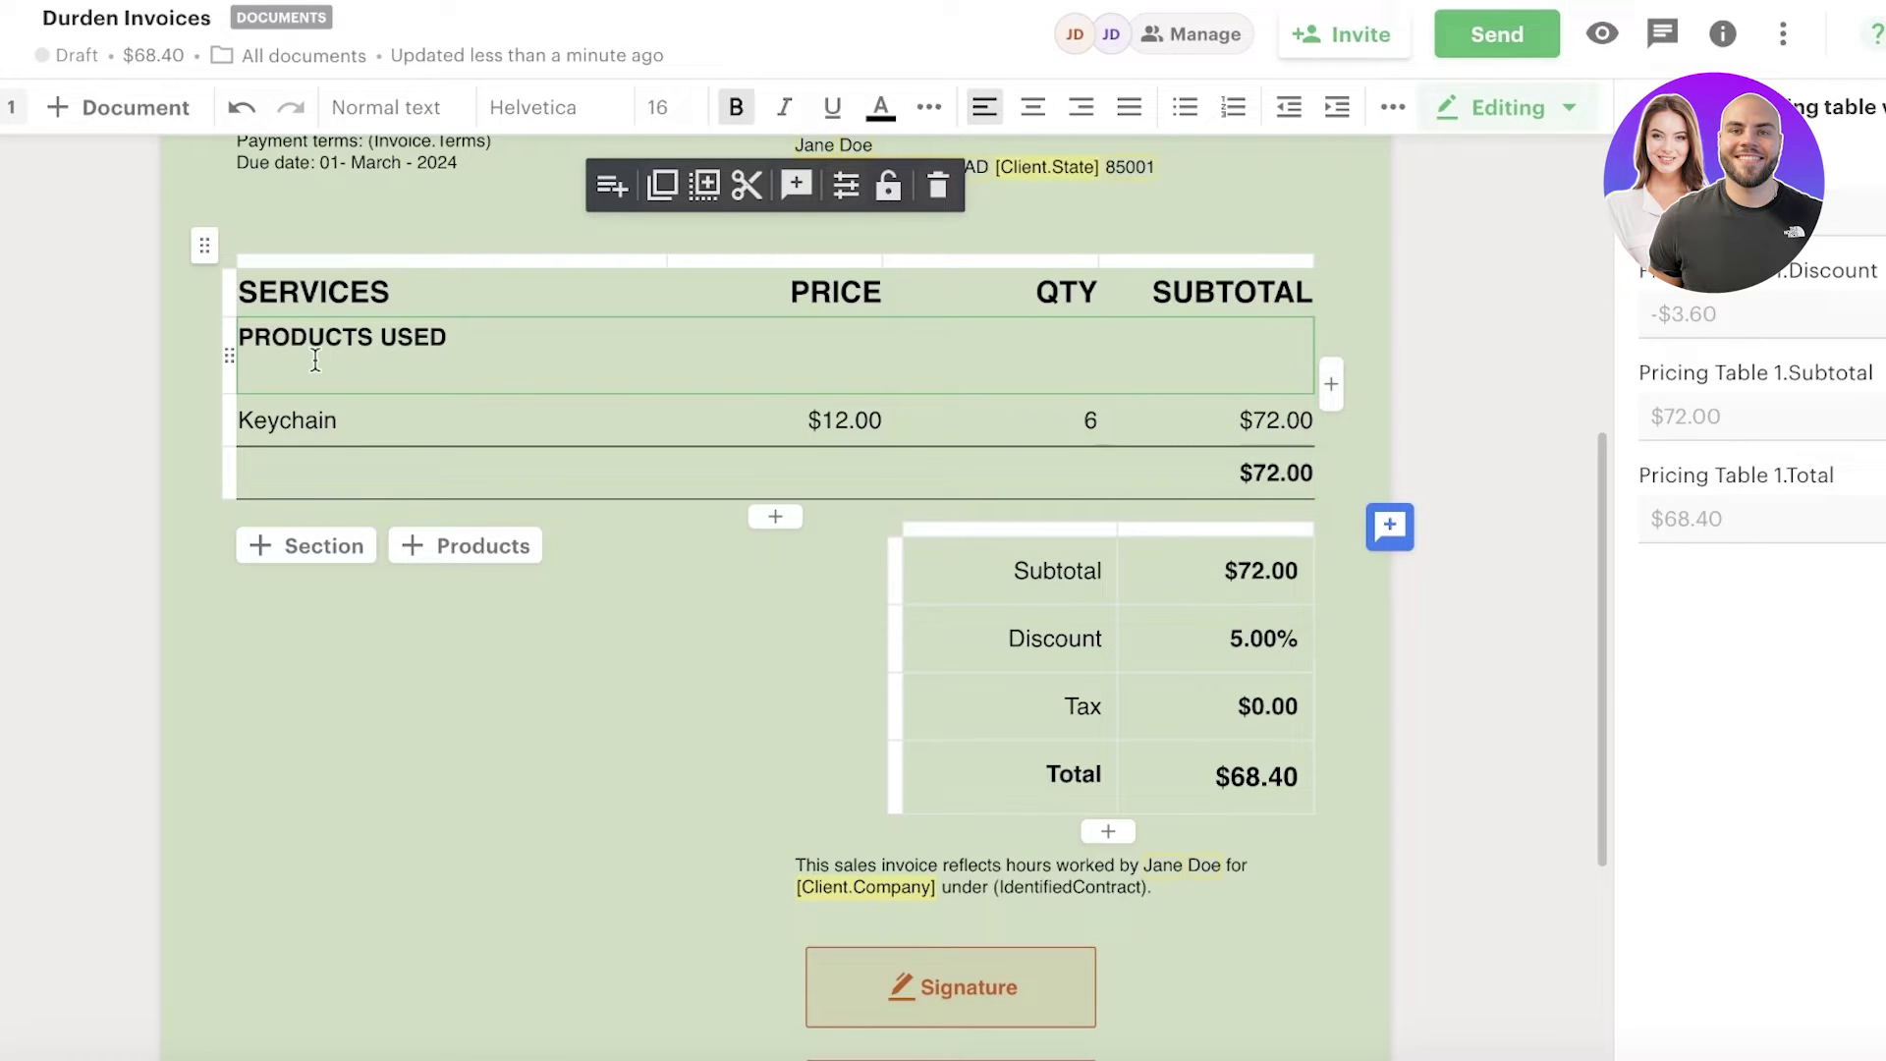
pyautogui.click(235, 351)
pyautogui.click(462, 546)
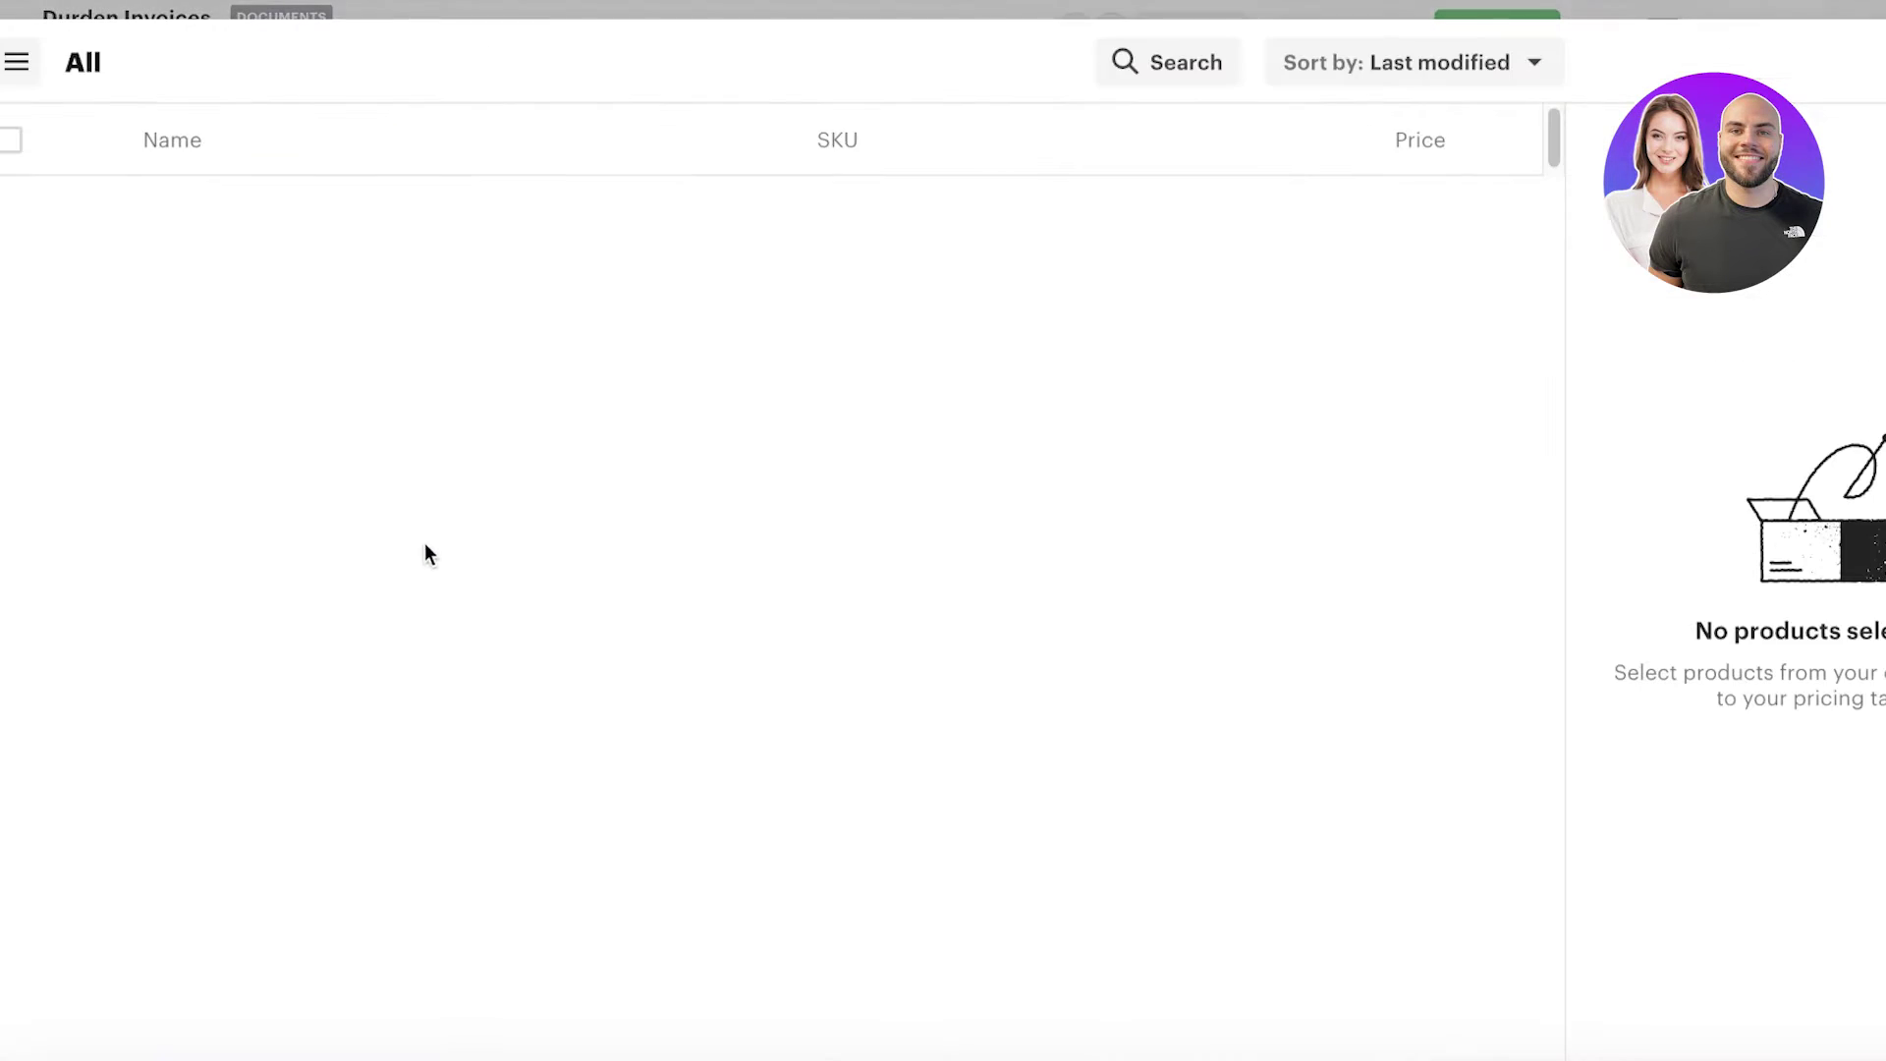
pyautogui.click(951, 196)
pyautogui.click(1729, 1016)
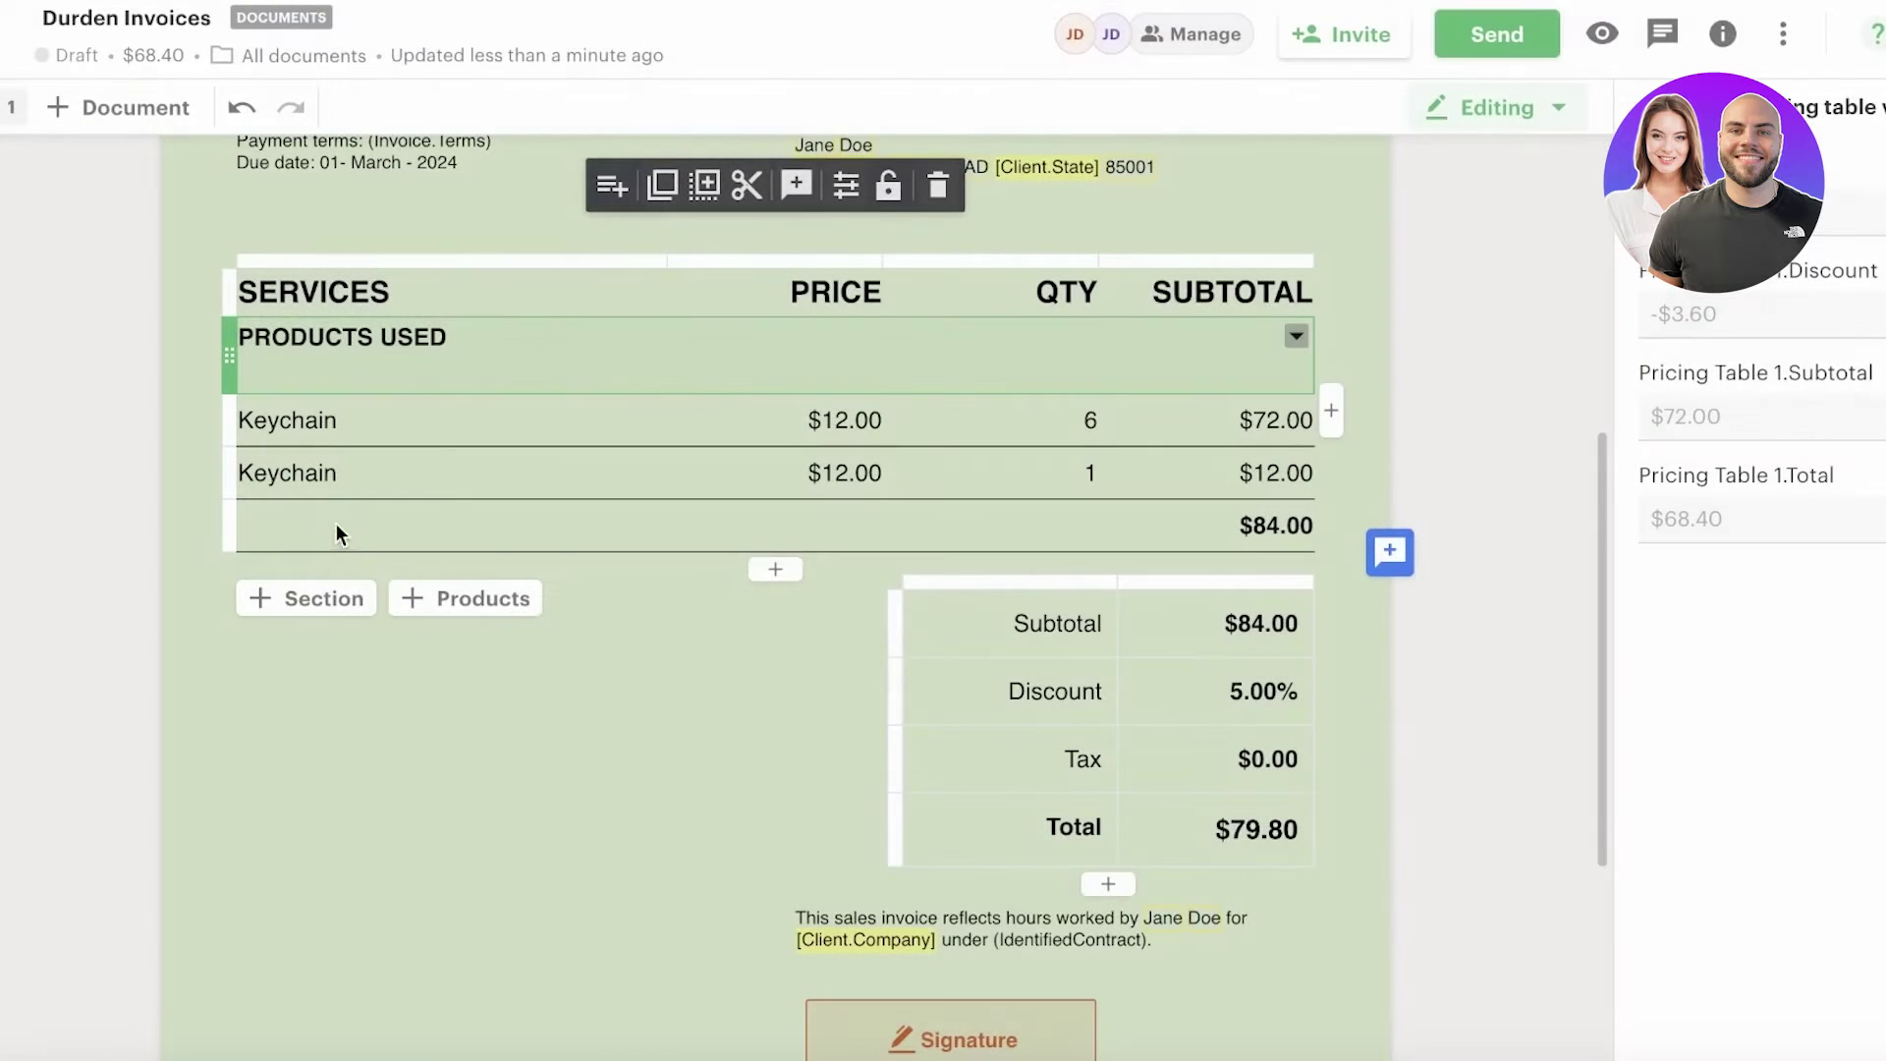
pyautogui.moveTo(228, 472); pyautogui.dragTo(225, 382)
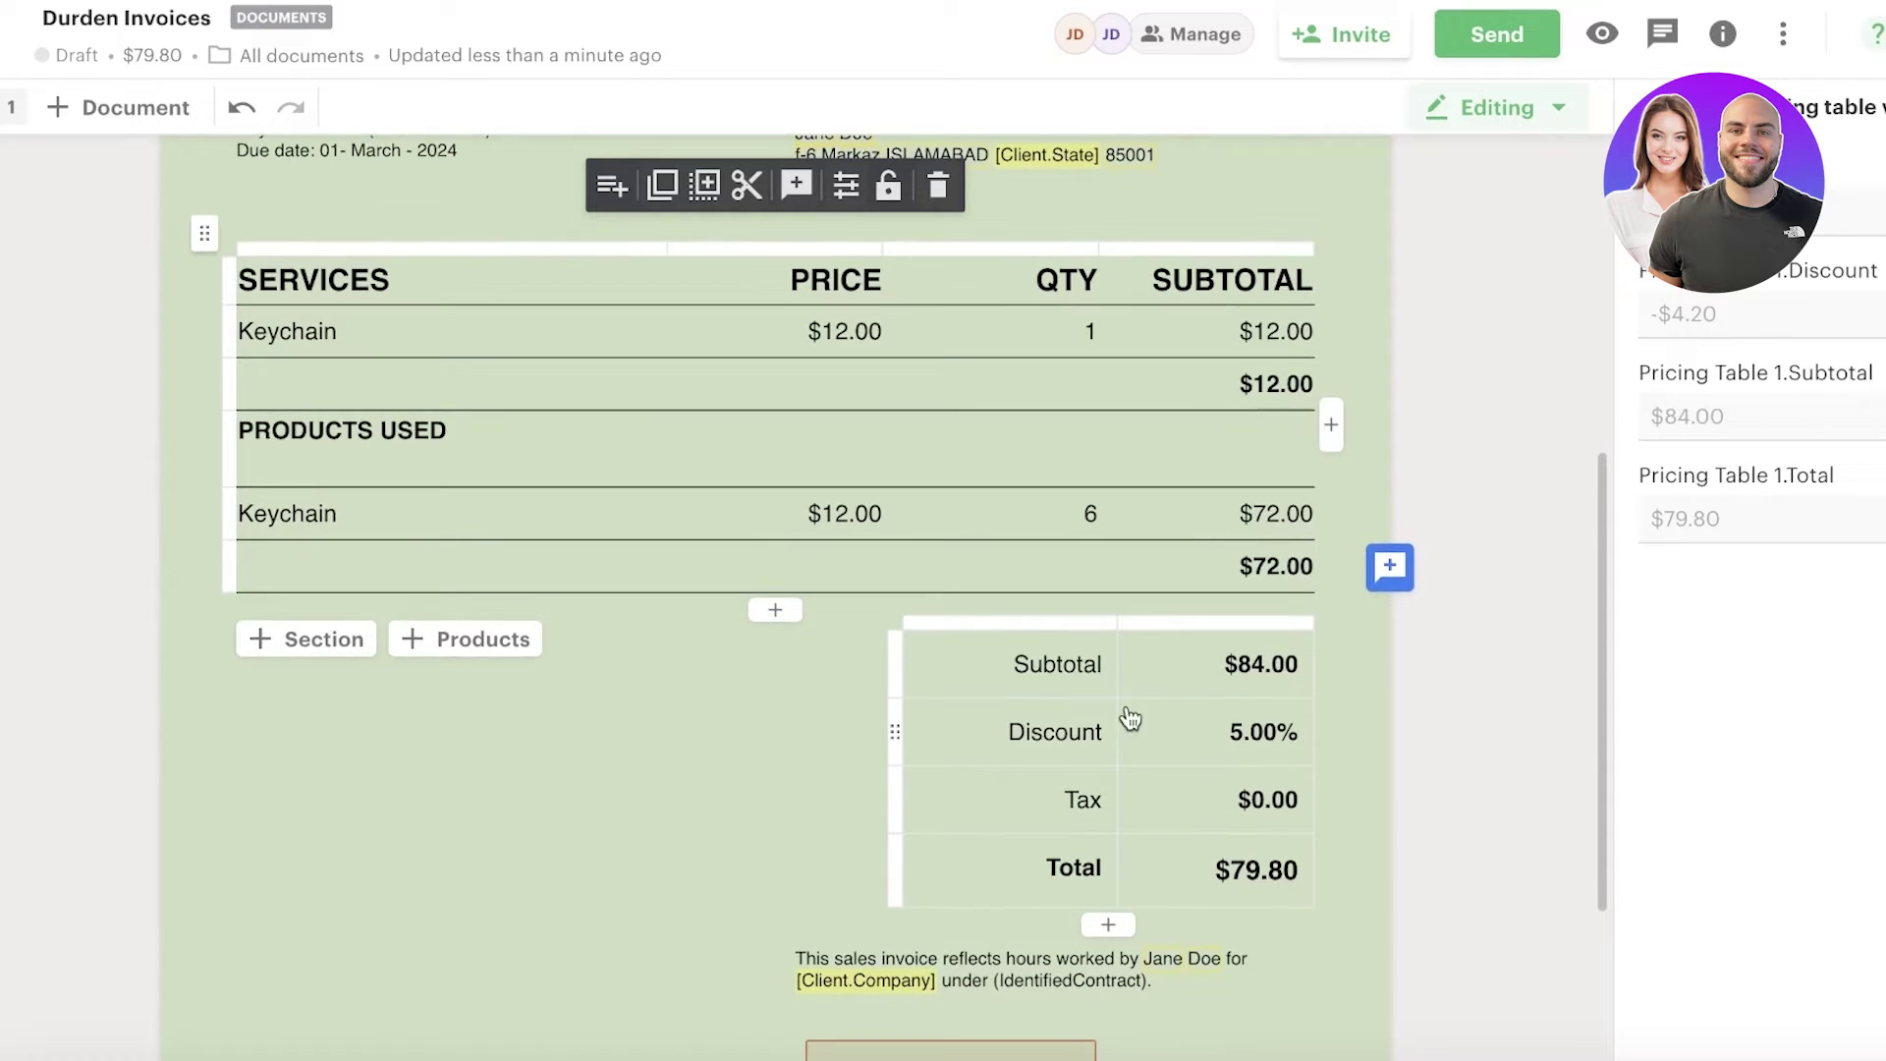
pyautogui.scroll(-4, 1245, 879)
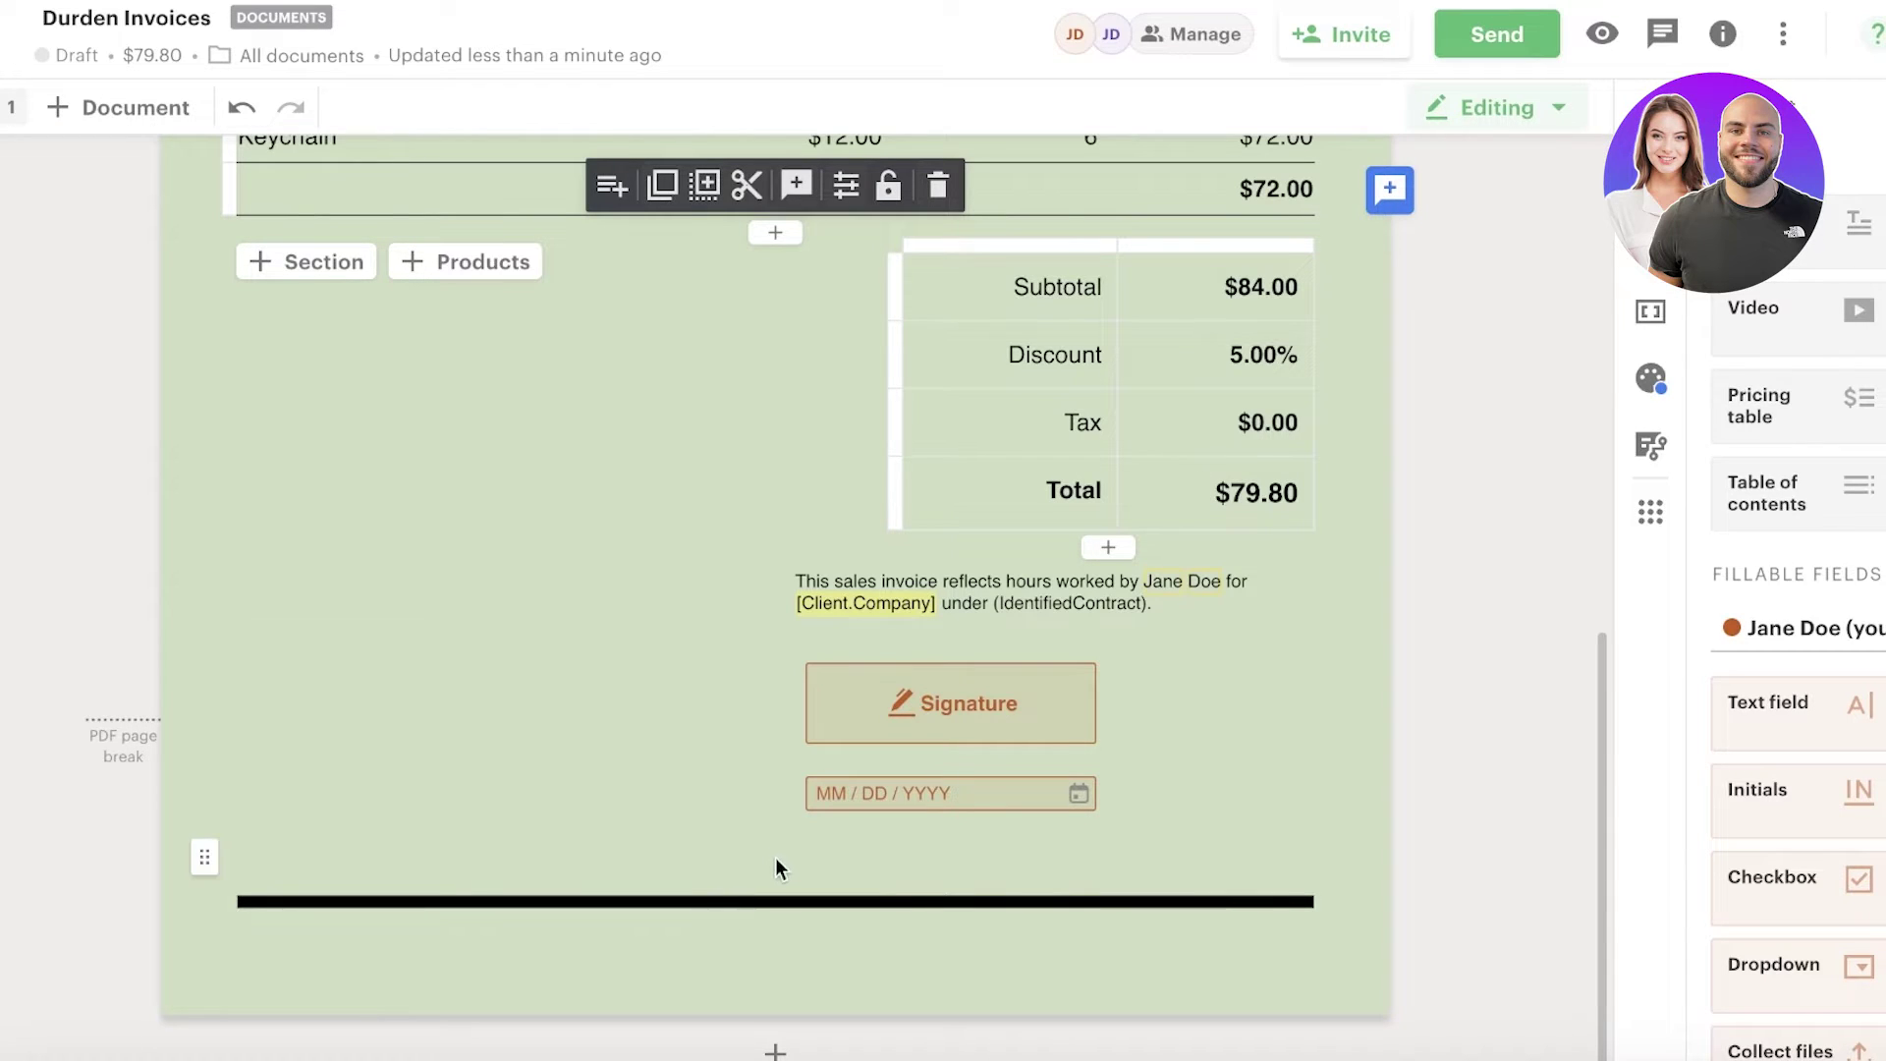
# - Place a Stamp field beside the signature and line the date field up beneath the Signature field
pyautogui.click(1008, 696)
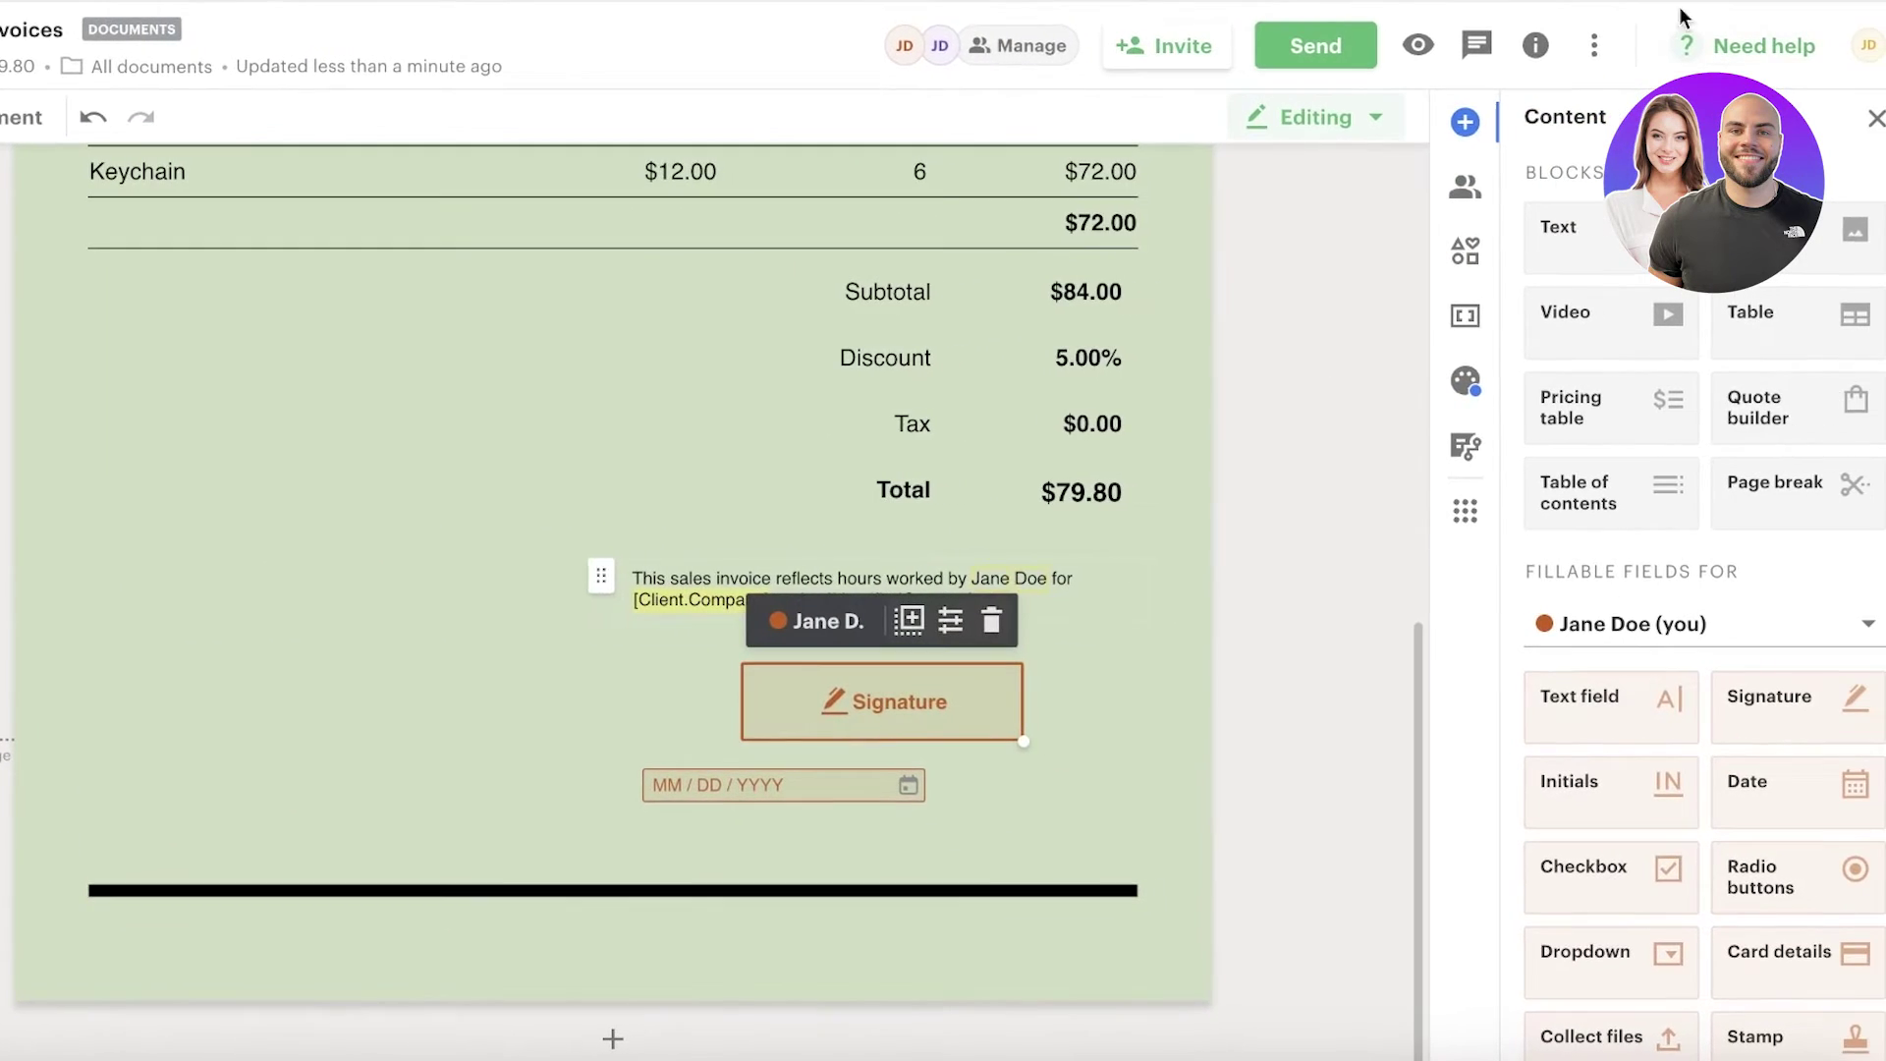
pyautogui.scroll(-1, 1638, 580)
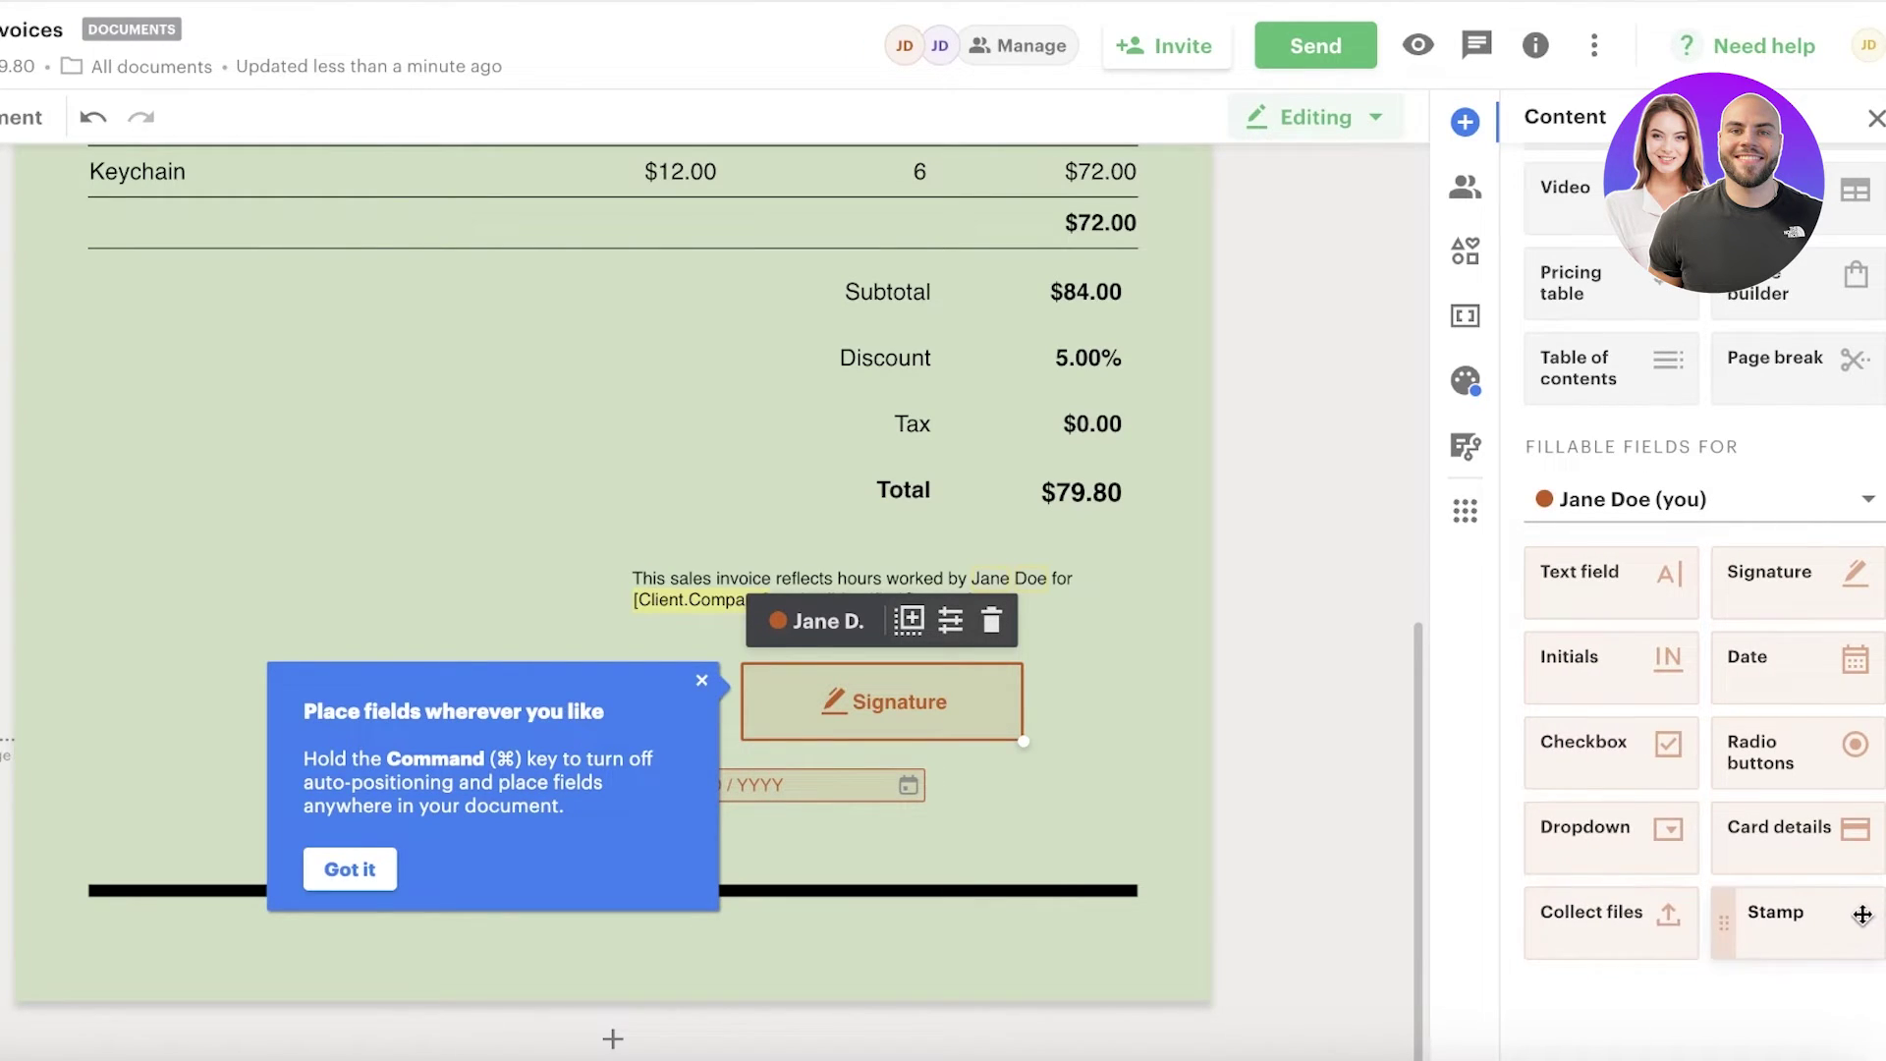
pyautogui.moveTo(1862, 914); pyautogui.dragTo(389, 614)
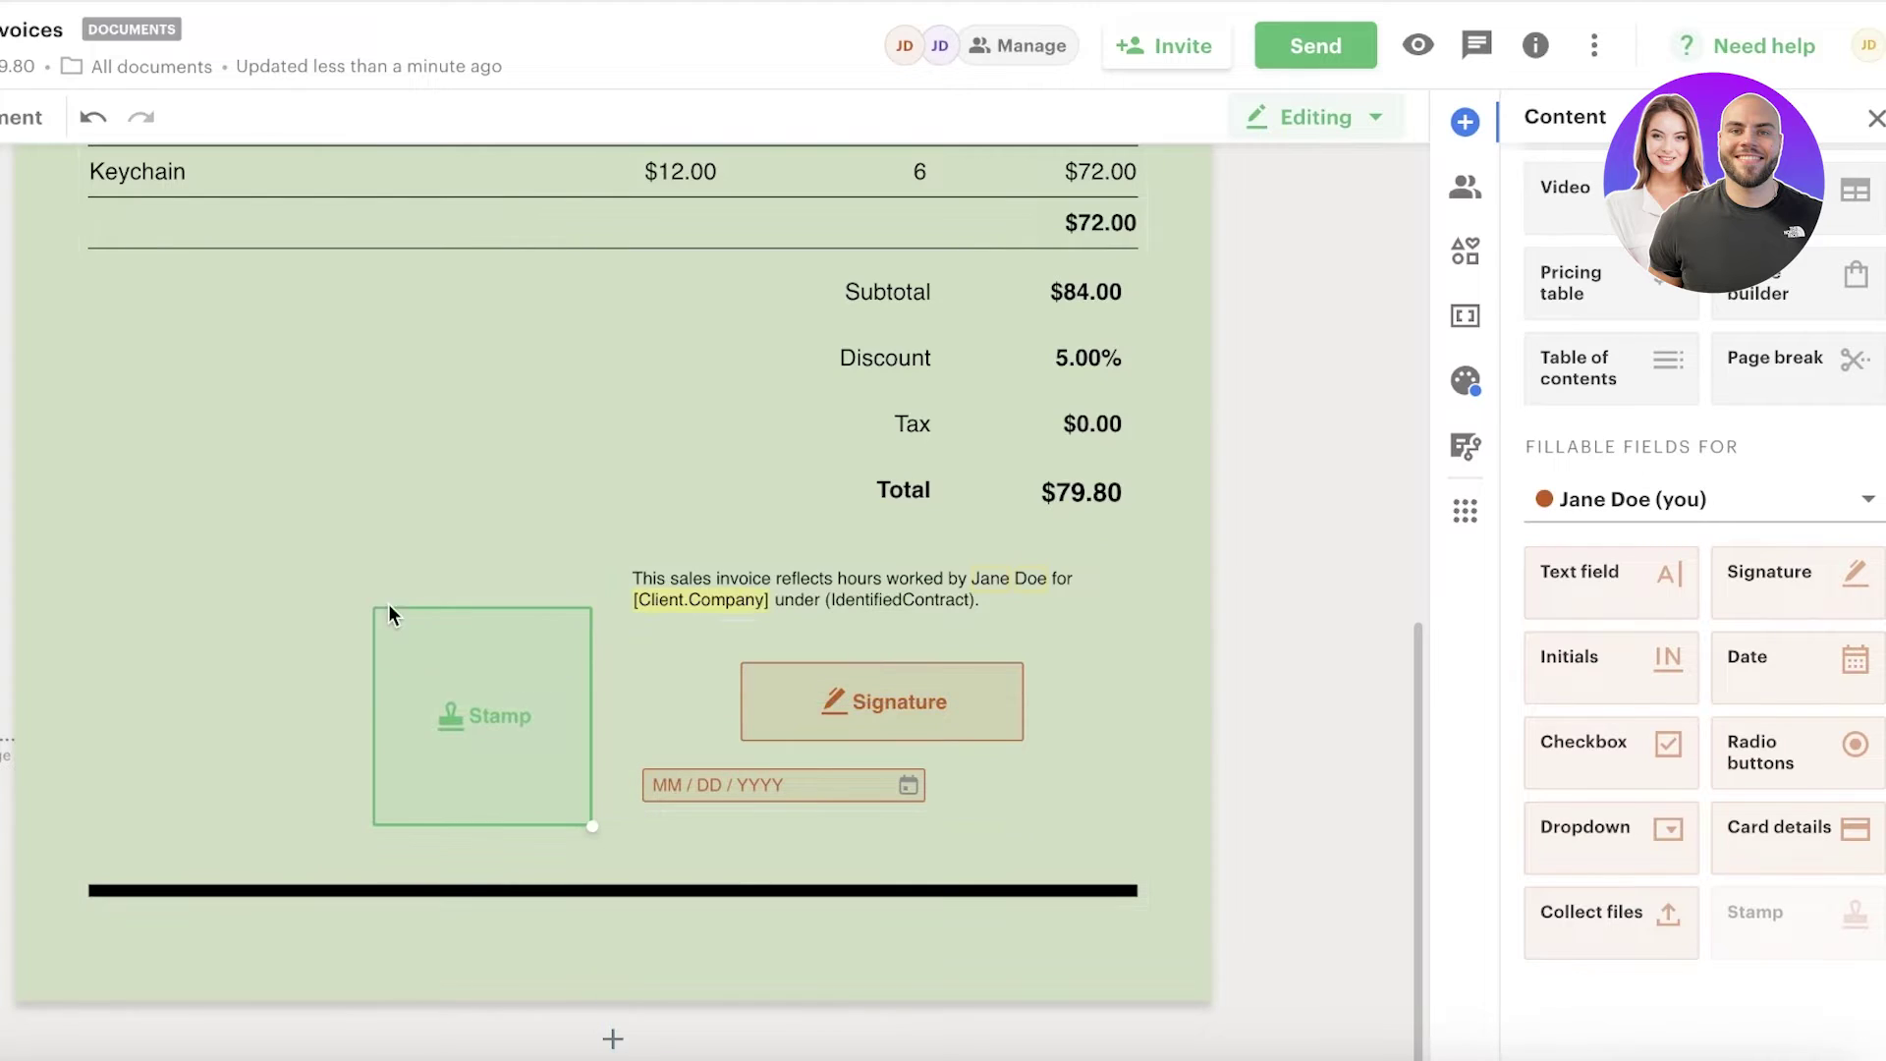
pyautogui.moveTo(893, 674); pyautogui.dragTo(989, 660)
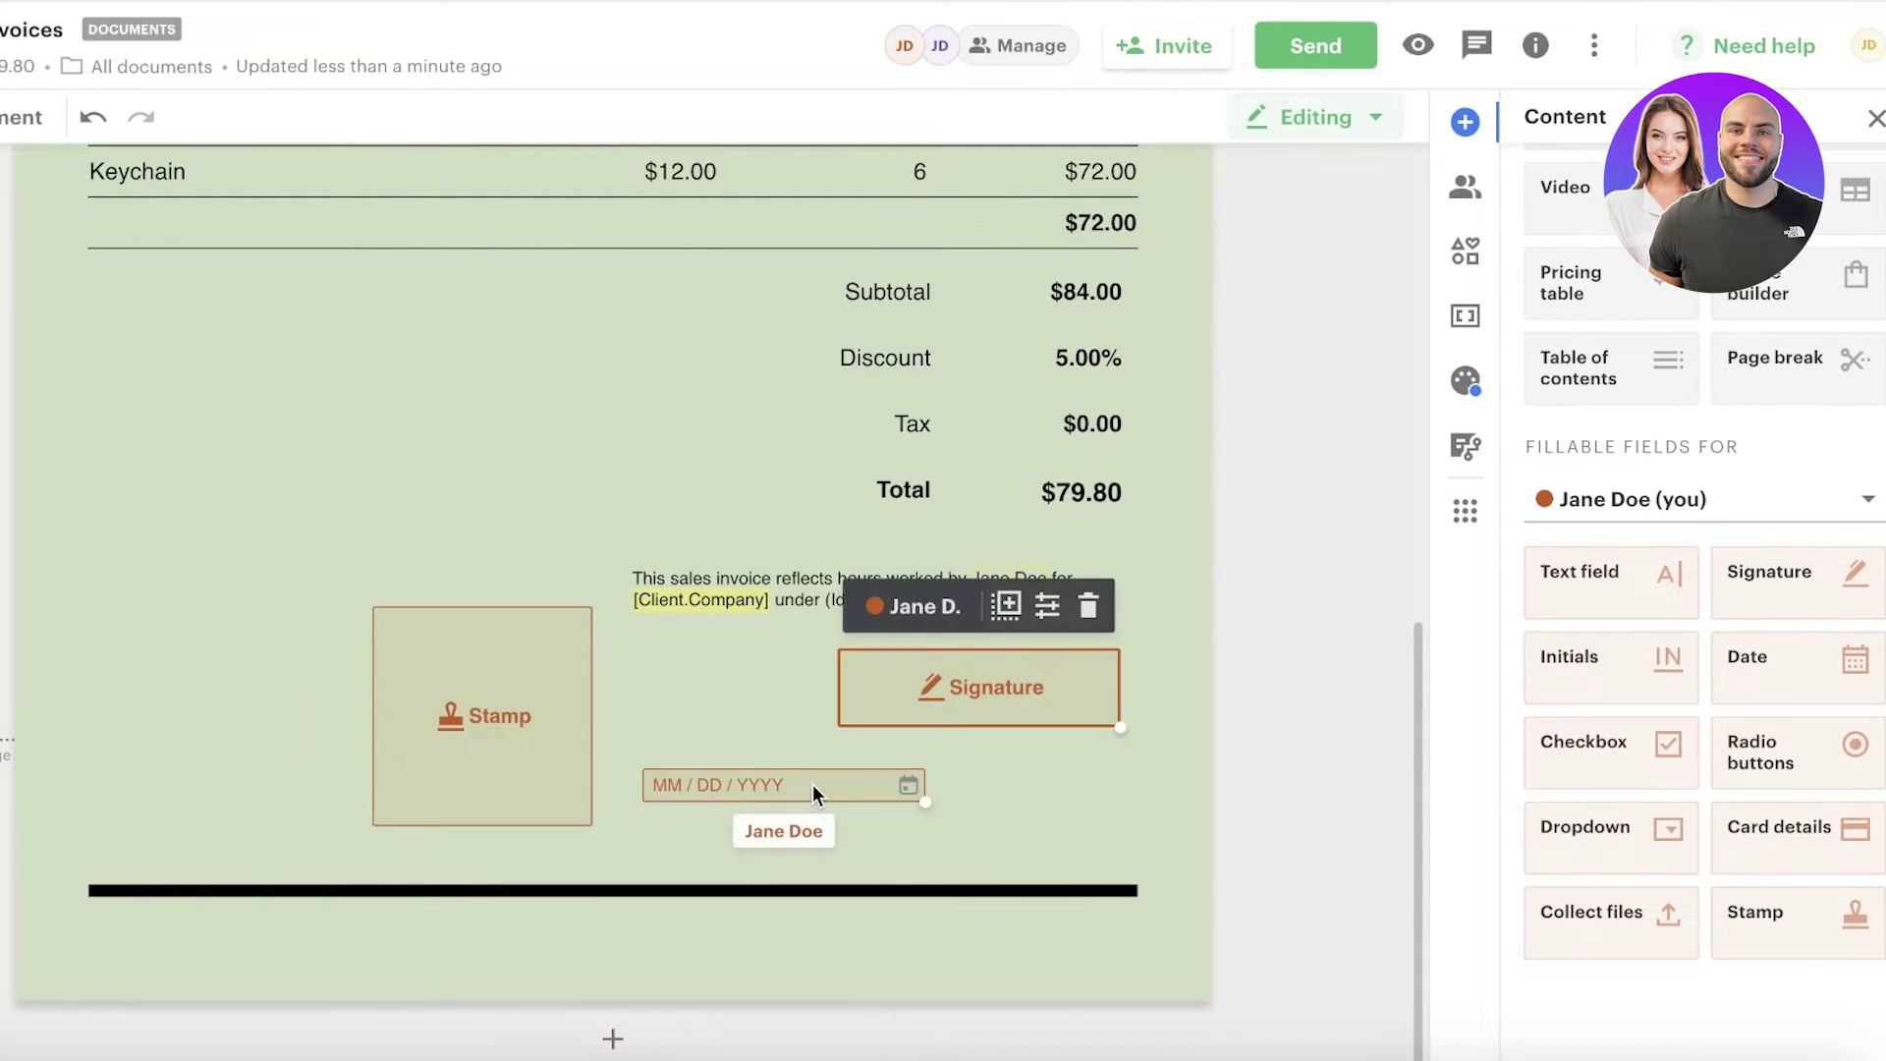
pyautogui.moveTo(811, 784); pyautogui.dragTo(1010, 774)
pyautogui.moveTo(464, 701)
pyautogui.mouseDown()
pyautogui.moveTo(564, 737)
pyautogui.moveTo(676, 737)
pyautogui.mouseUp()
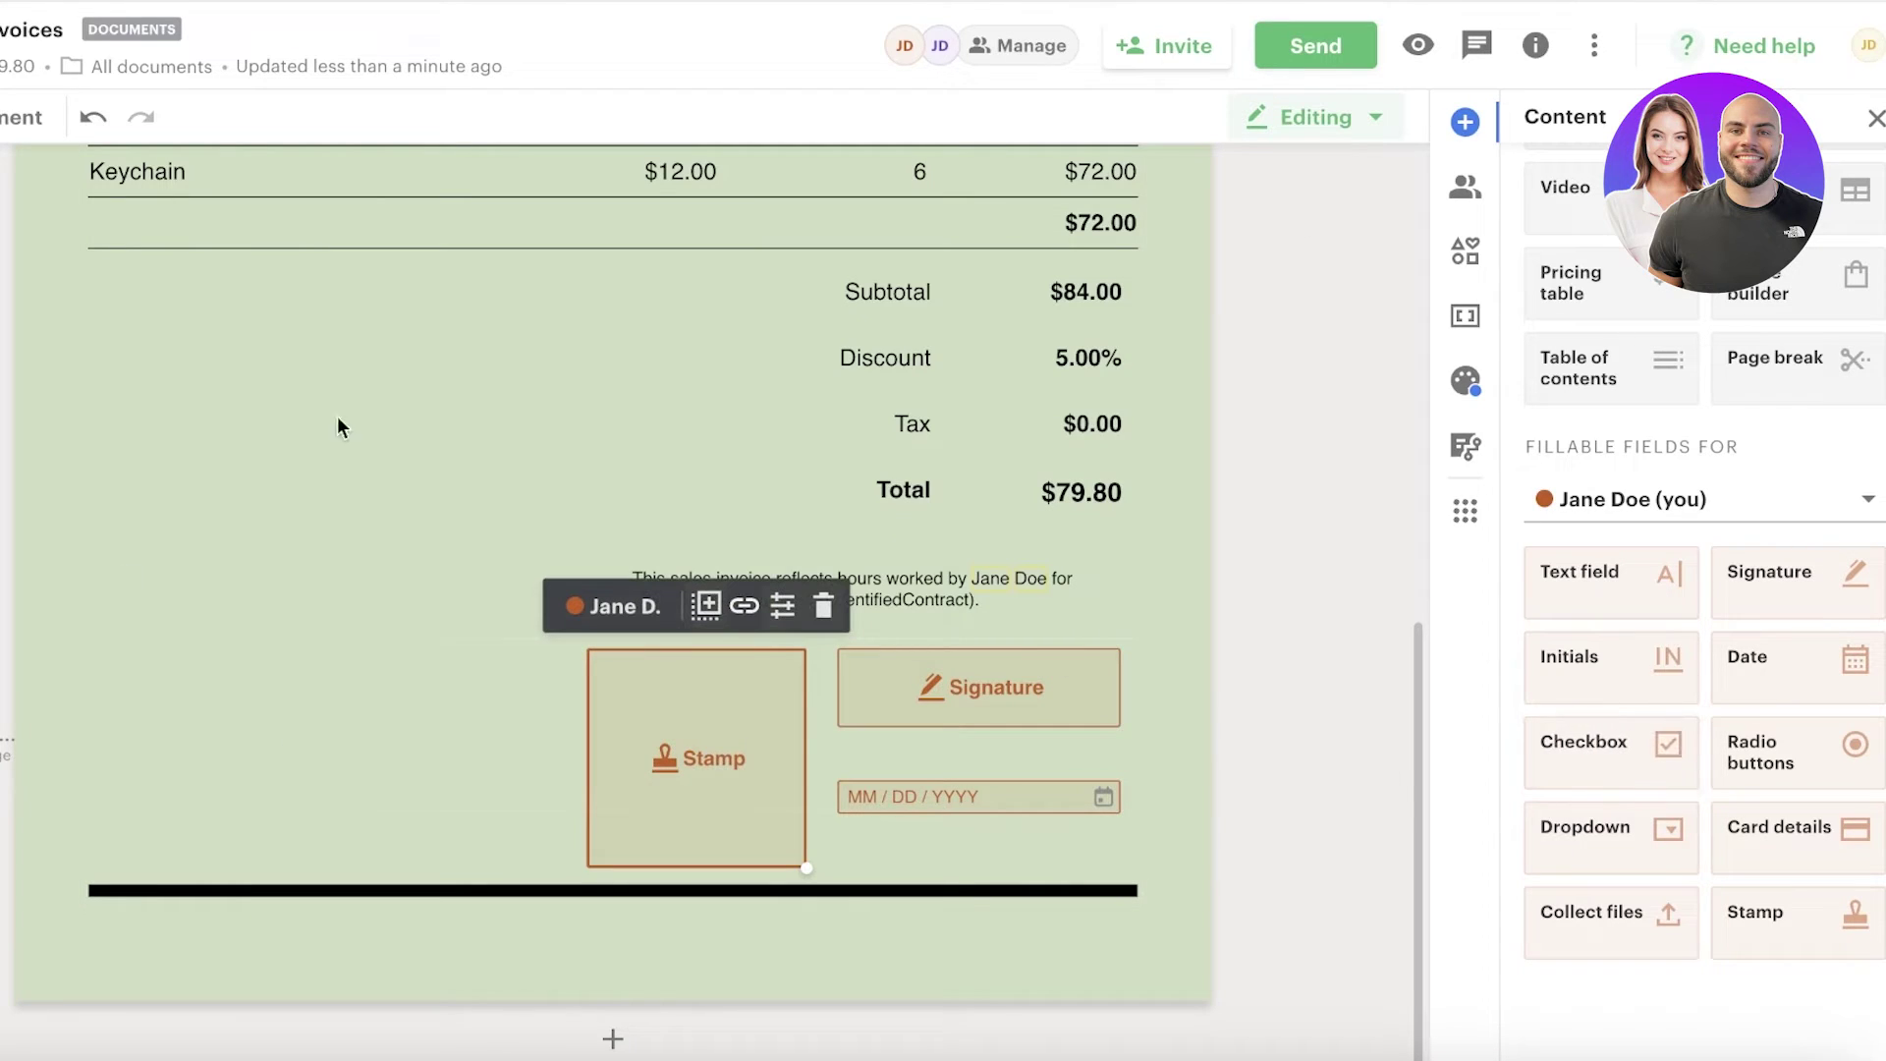
# - Assign new fields to the CC recipient and place a Text field and a Stamp field for them
pyautogui.click(1682, 562)
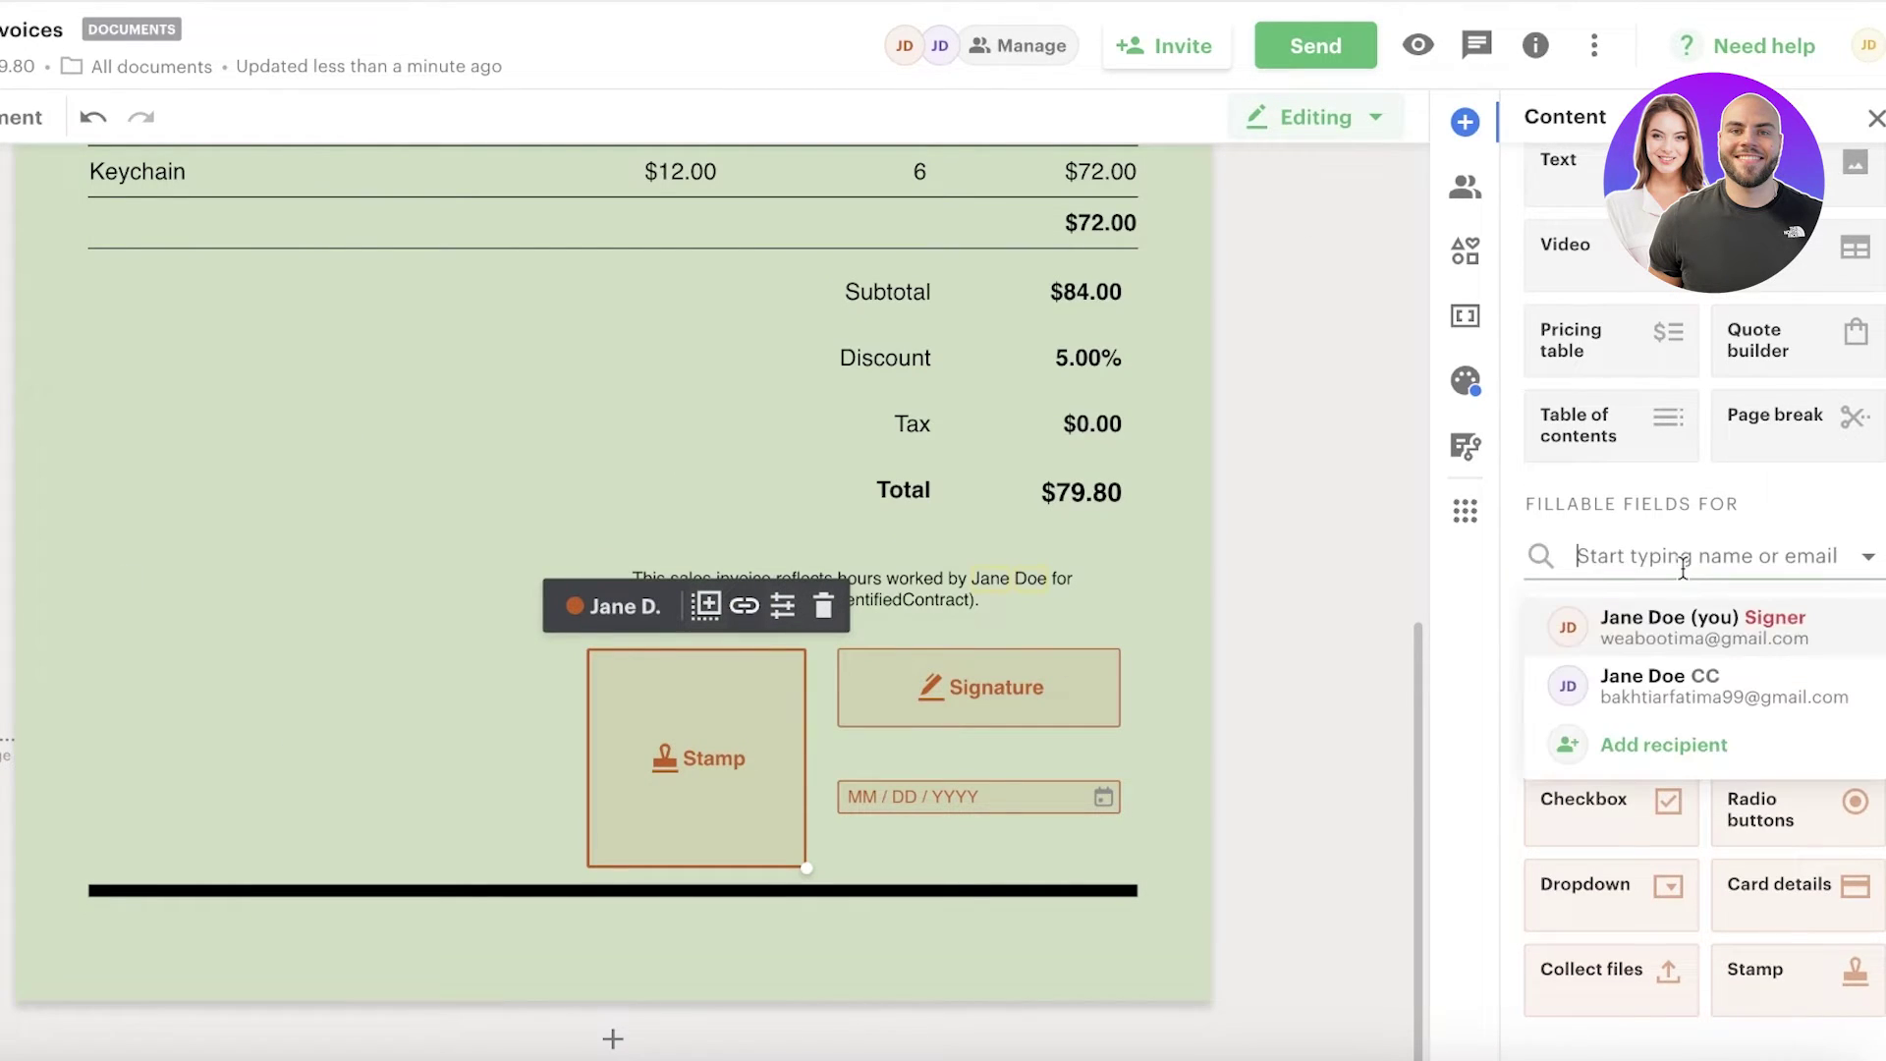
pyautogui.click(1660, 707)
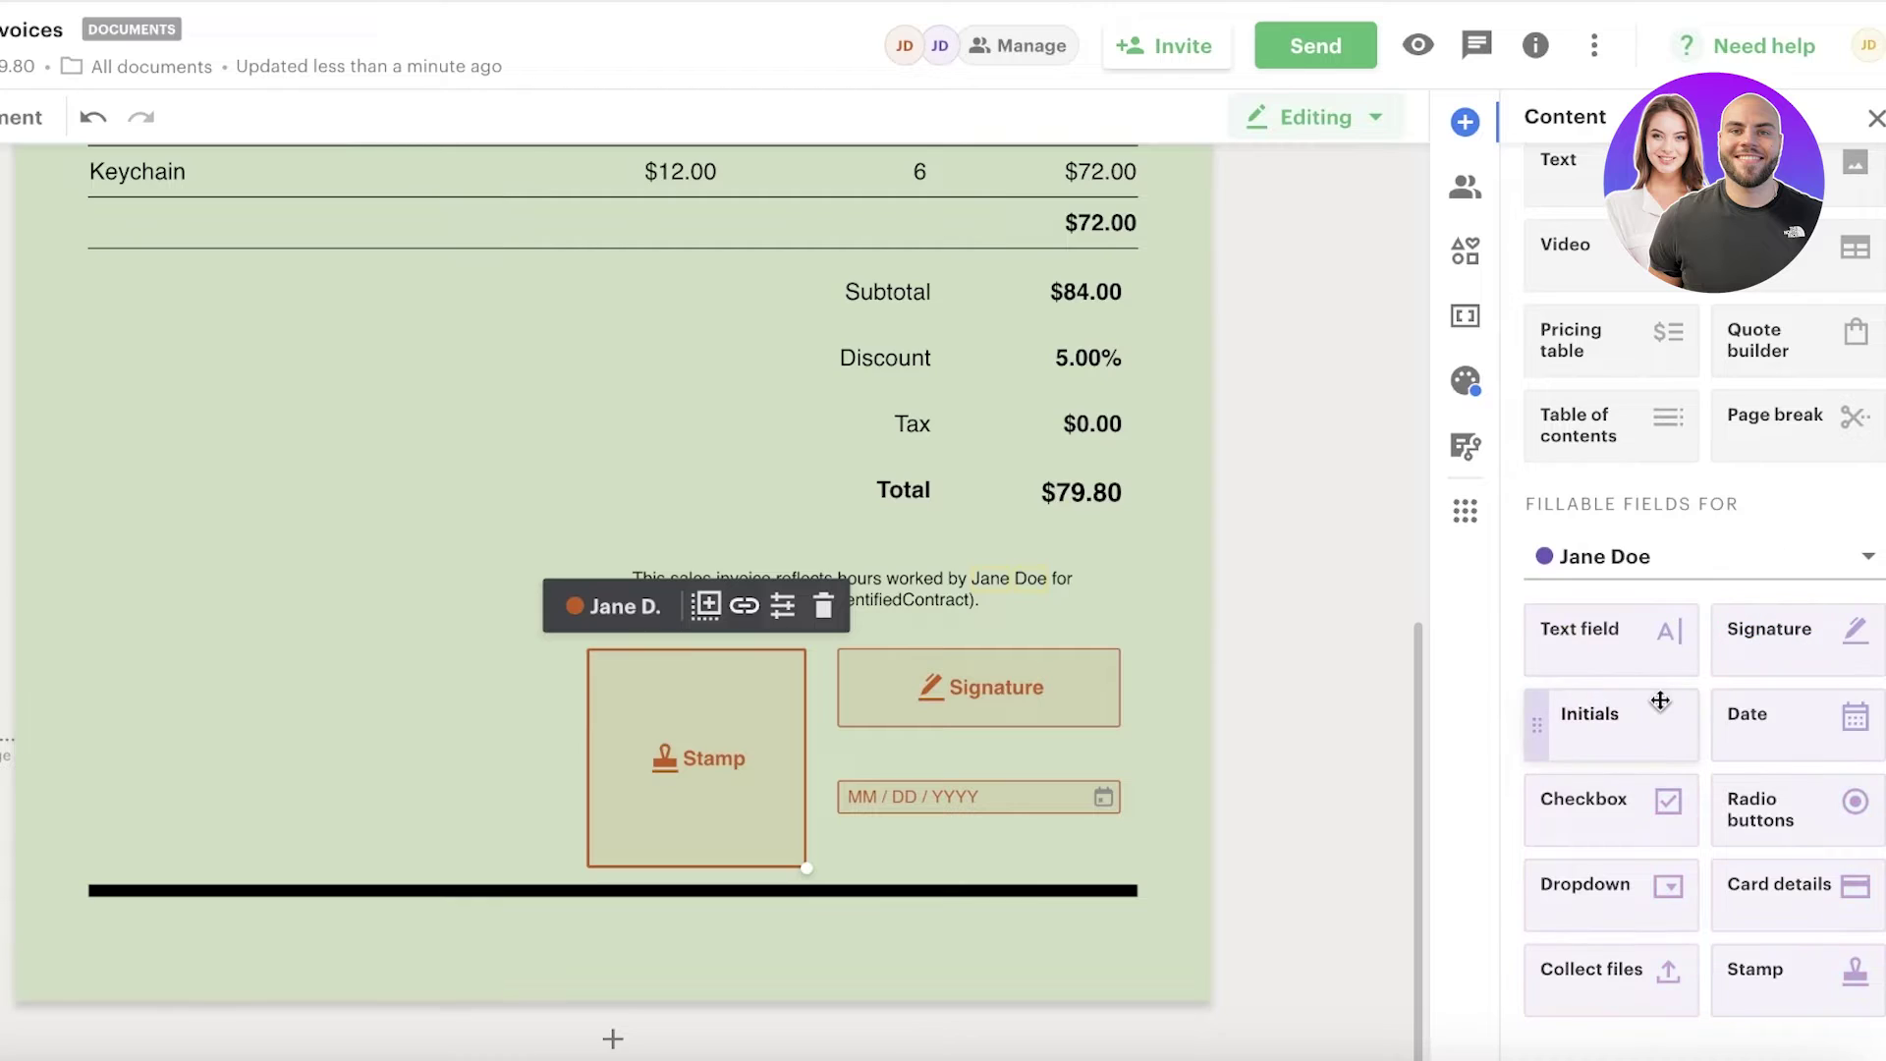
pyautogui.click(1625, 550)
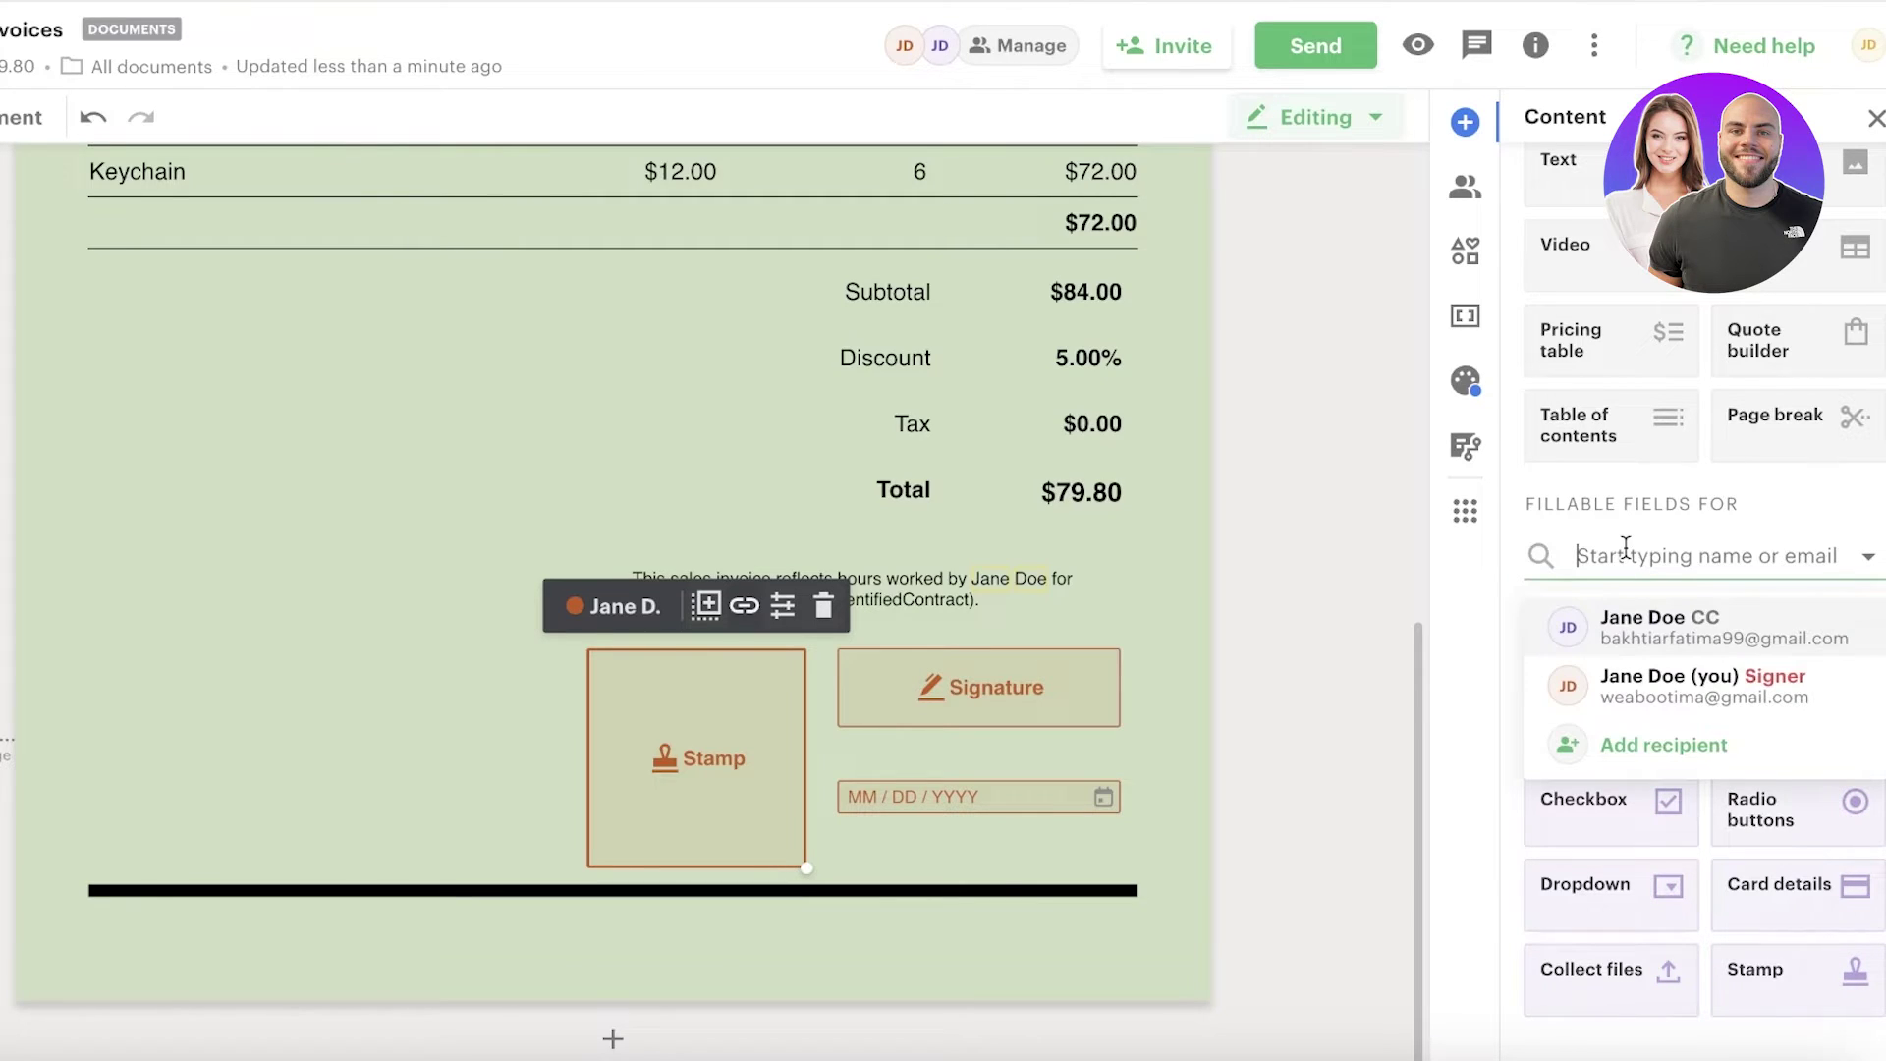
pyautogui.click(1609, 627)
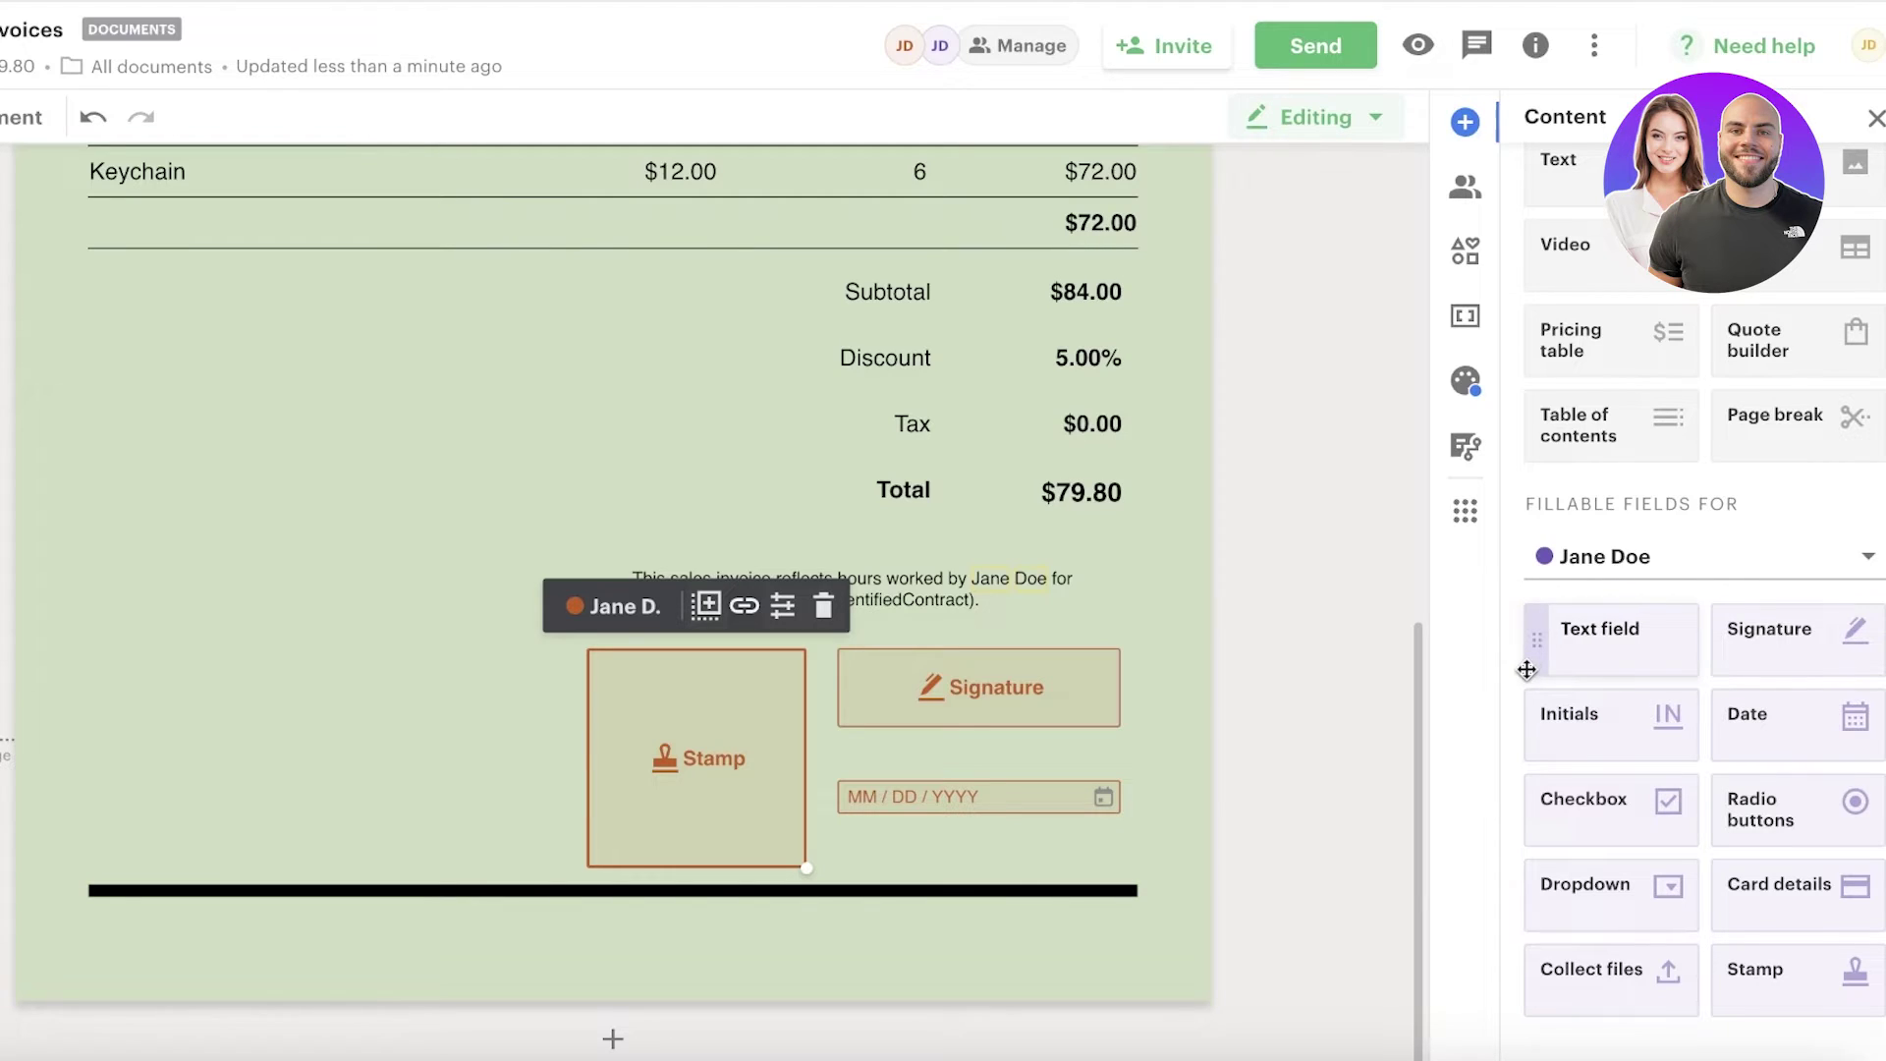
pyautogui.moveTo(1827, 631)
pyautogui.mouseDown()
pyautogui.moveTo(84, 658)
pyautogui.moveTo(81, 638)
pyautogui.moveTo(1500, 709)
pyautogui.moveTo(324, 736)
pyautogui.moveTo(1777, 820)
pyautogui.moveTo(1571, 847)
pyautogui.moveTo(1713, 858)
pyautogui.mouseUp()
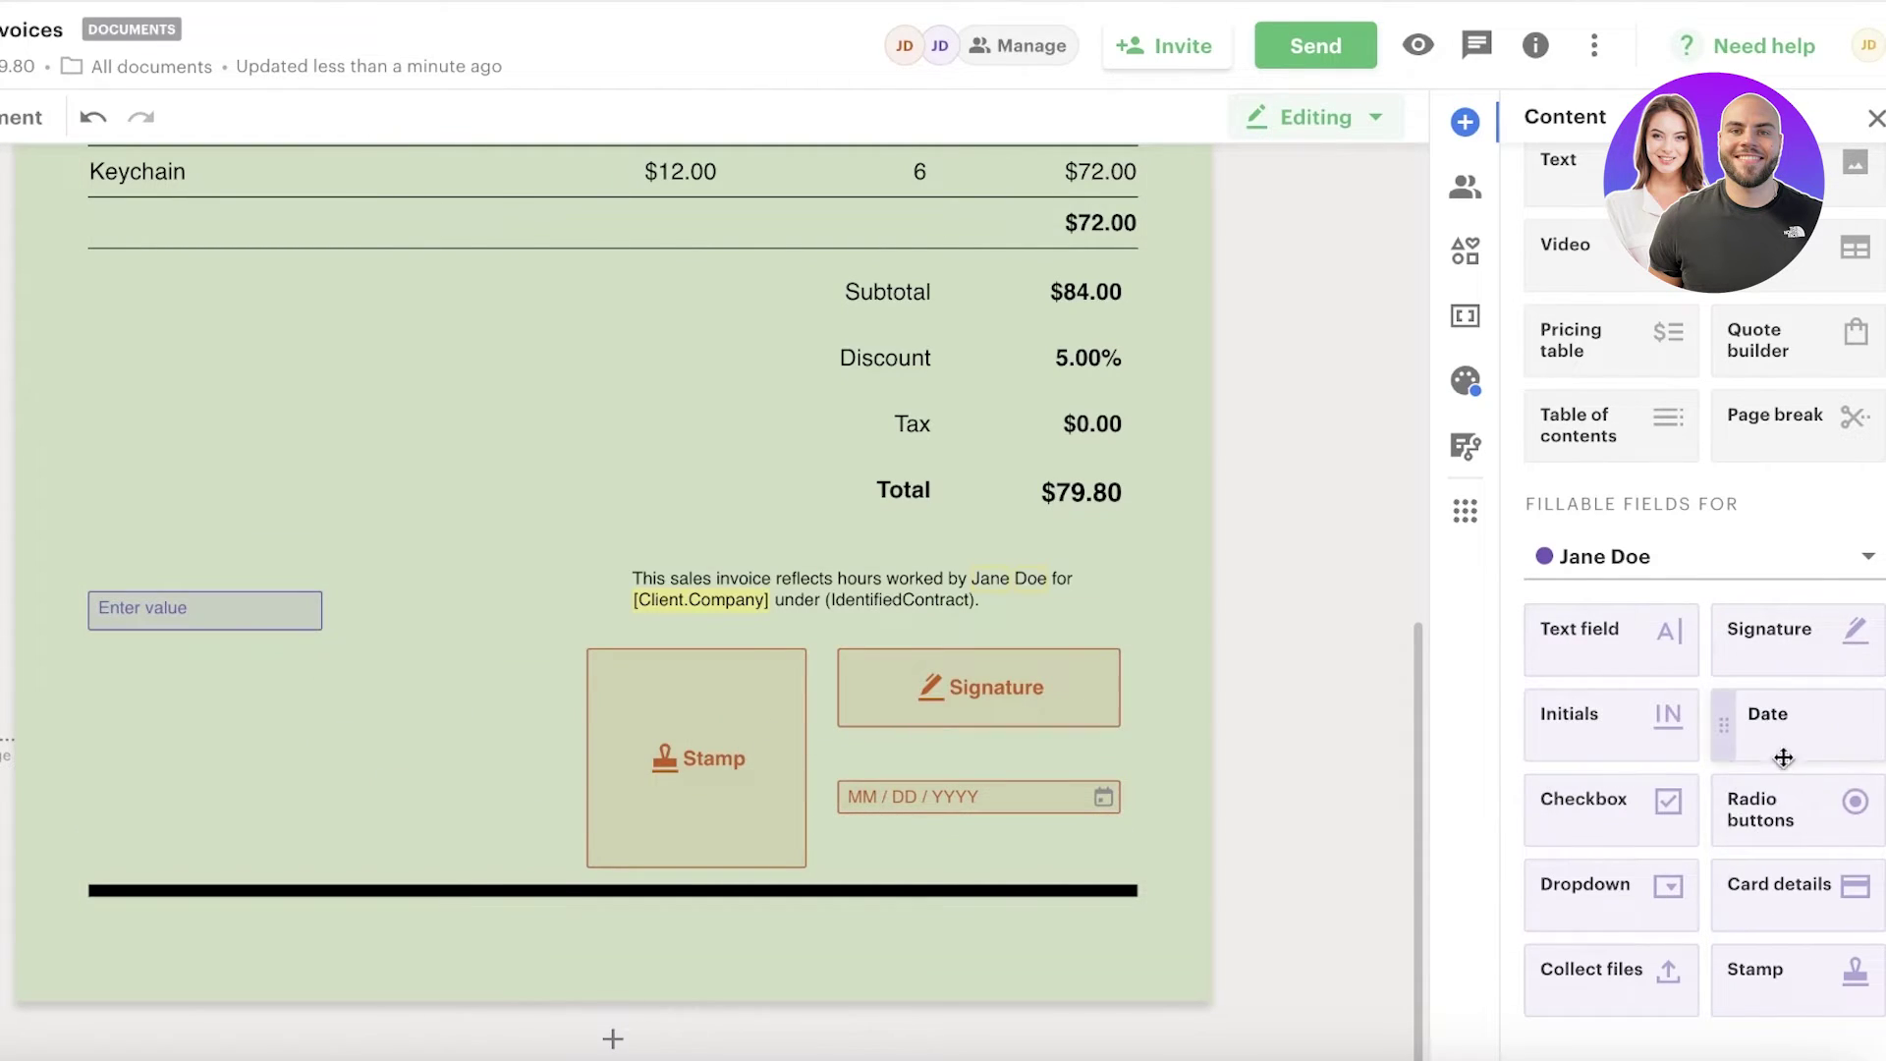
pyautogui.moveTo(1807, 983); pyautogui.dragTo(244, 651)
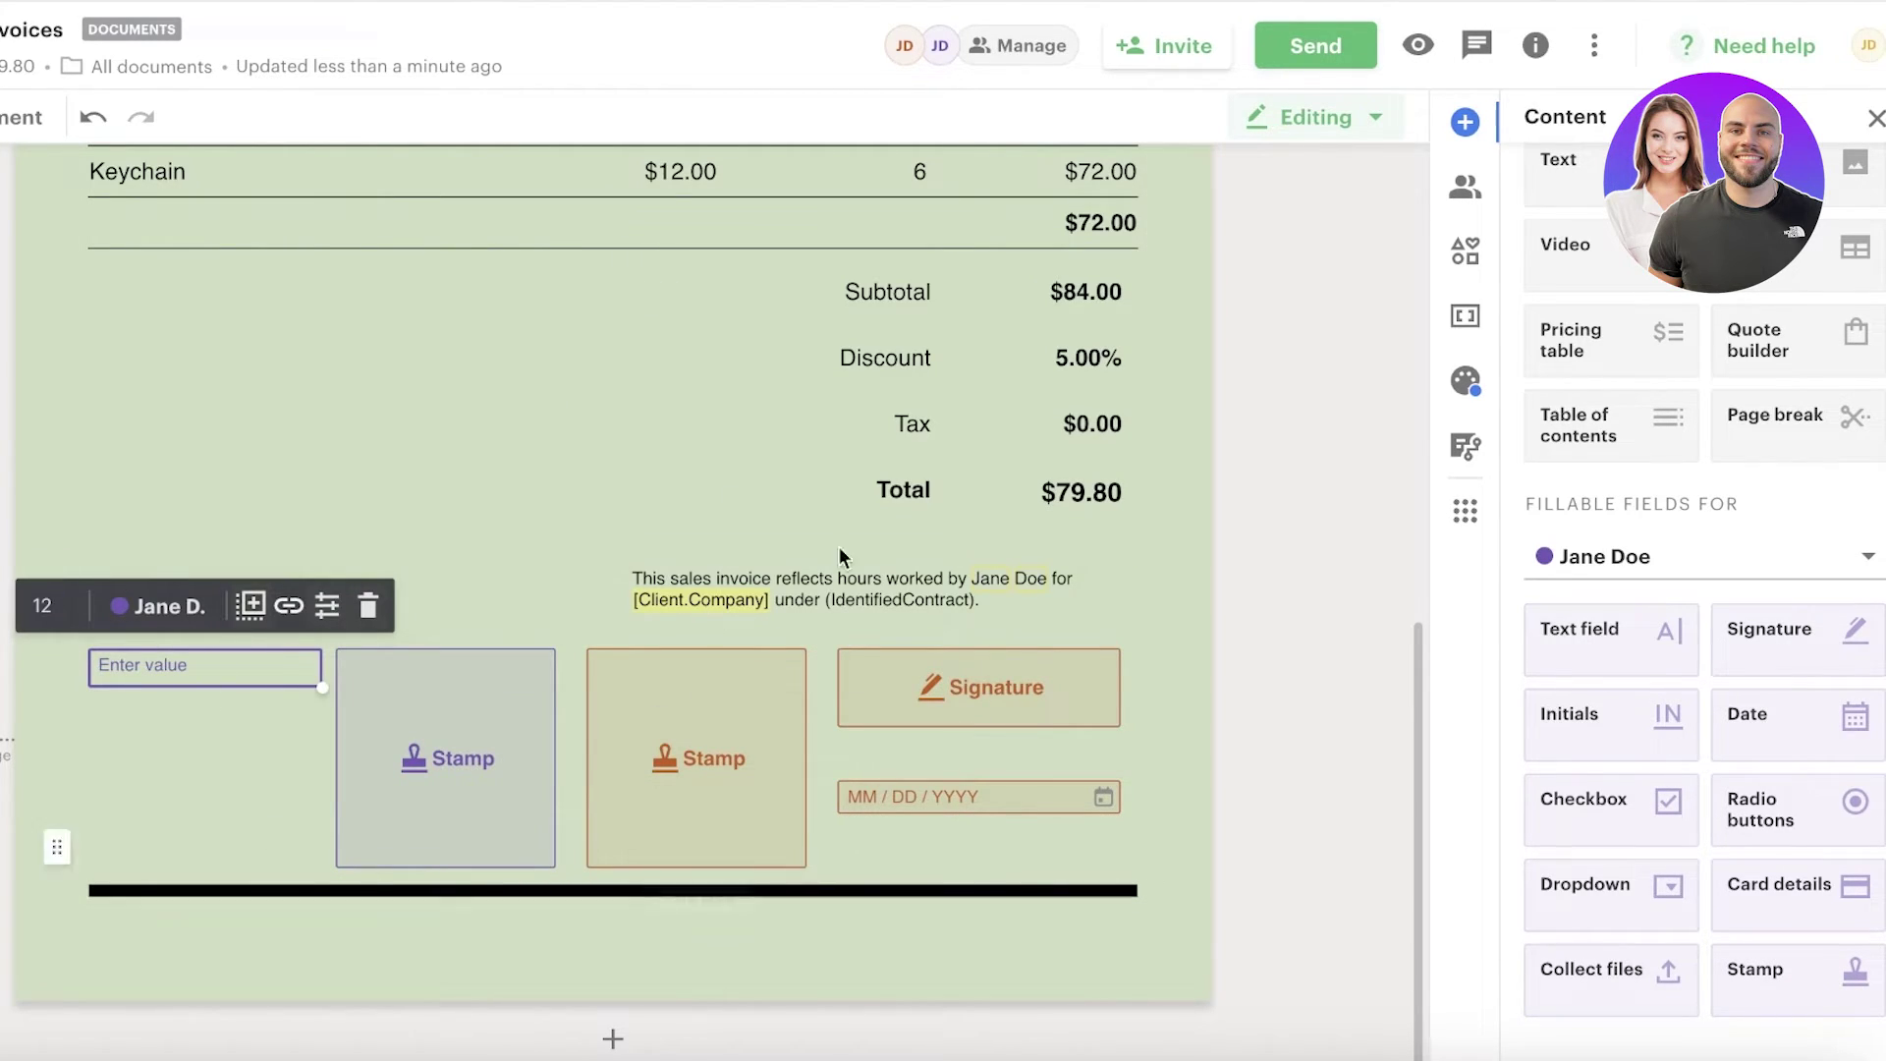
pyautogui.scroll(4, 327, 670)
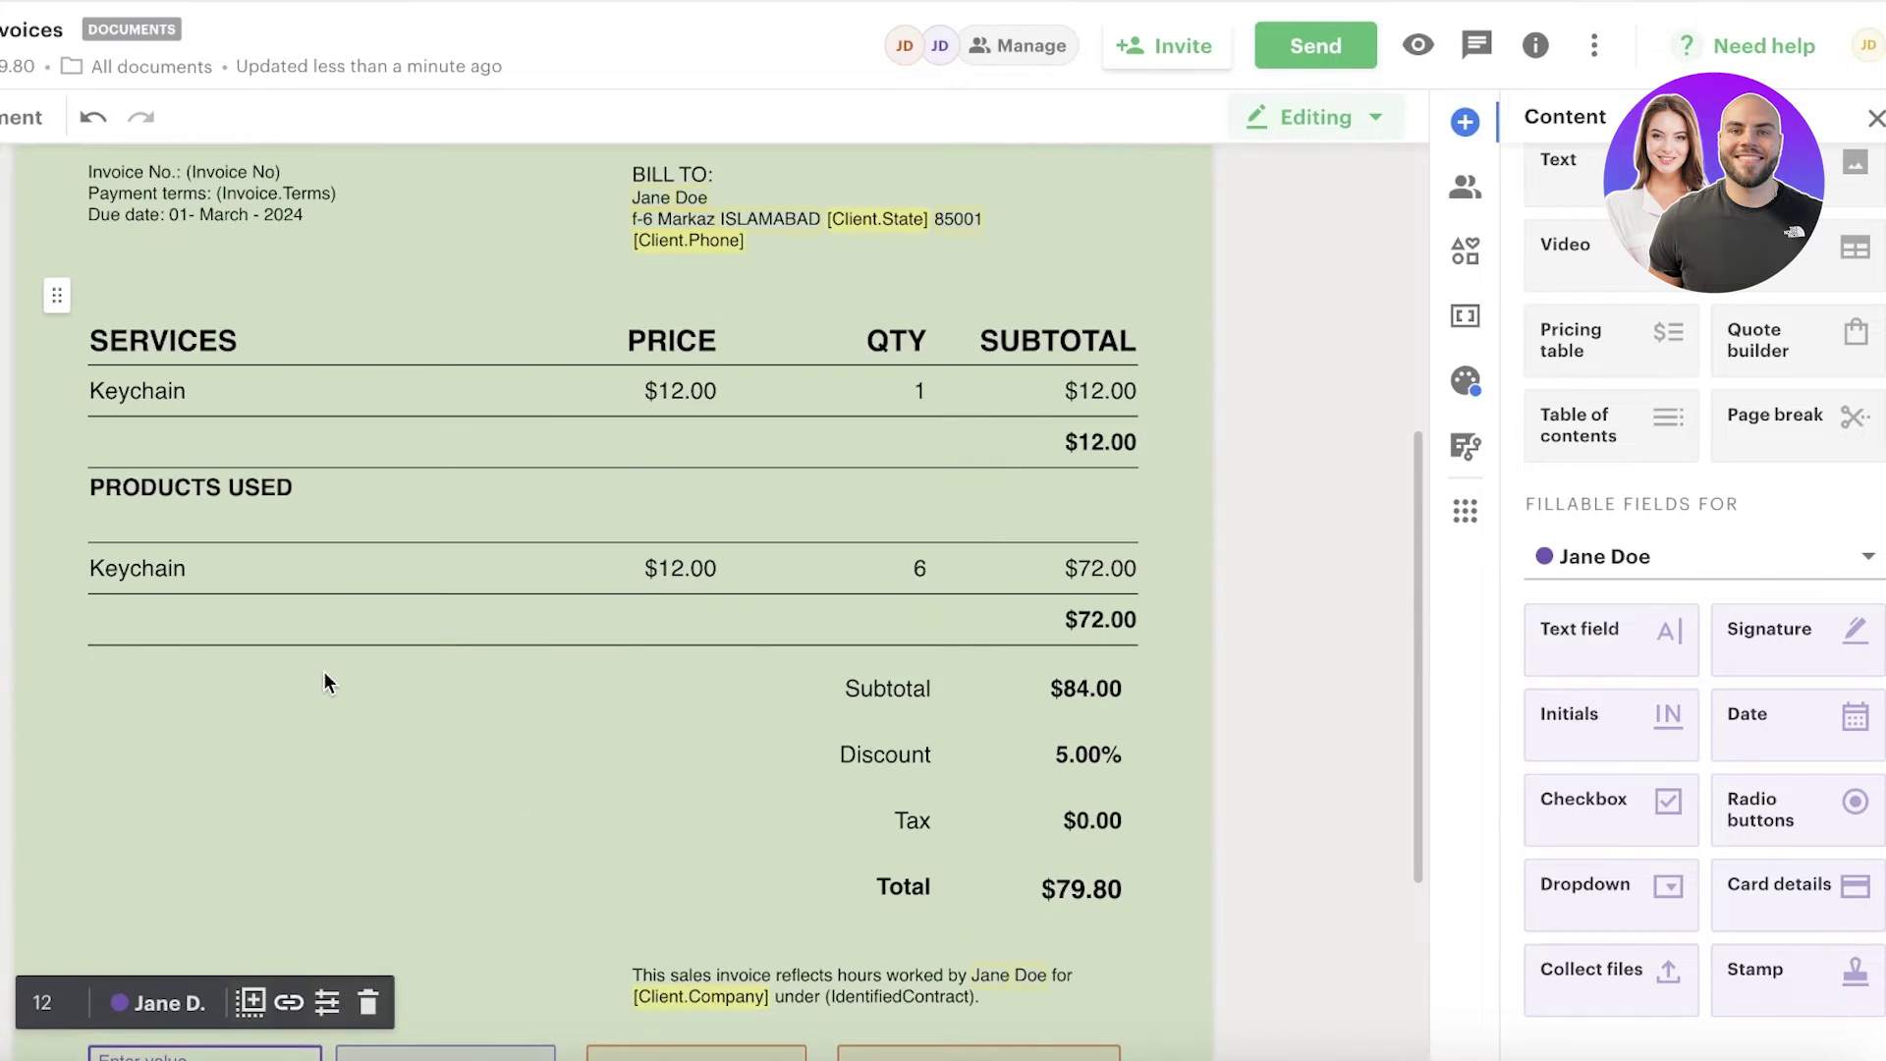
pyautogui.scroll(6, 324, 673)
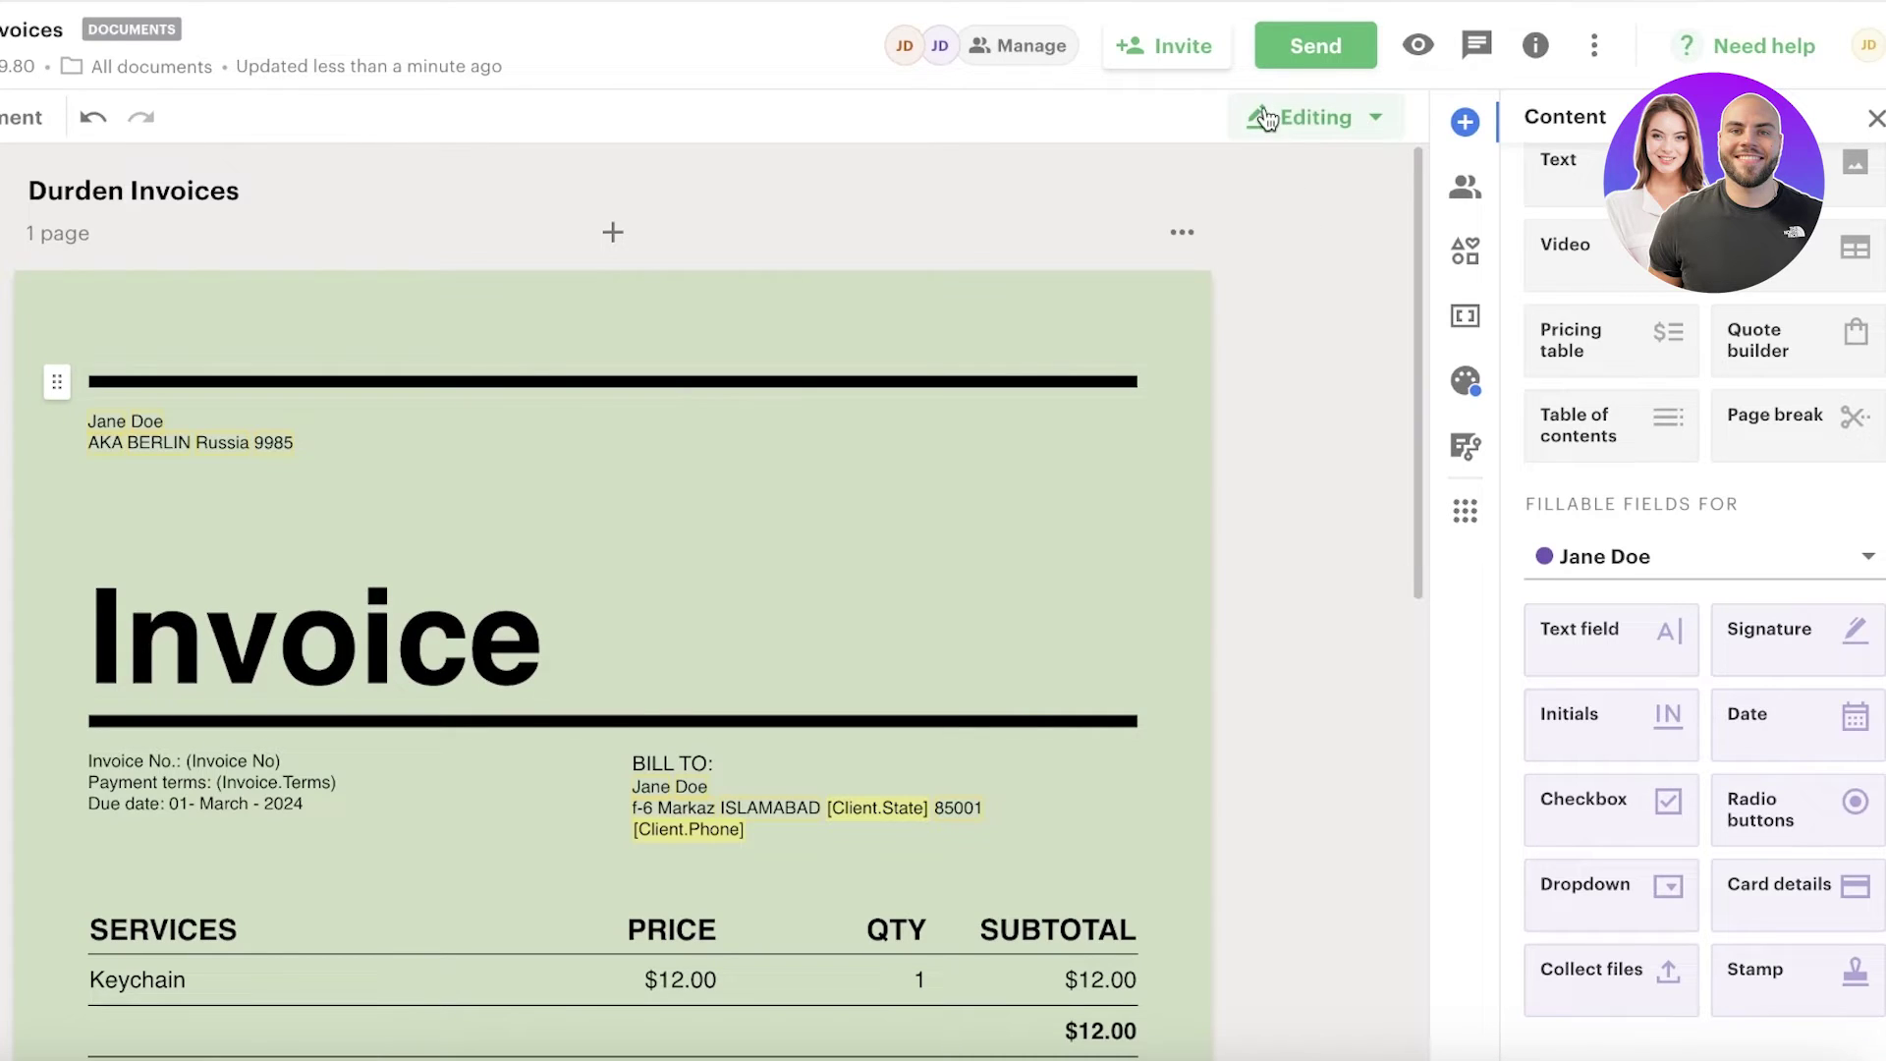
# - Look over the Send and Invite options, then return to the Home dashboard
pyautogui.click(1267, 69)
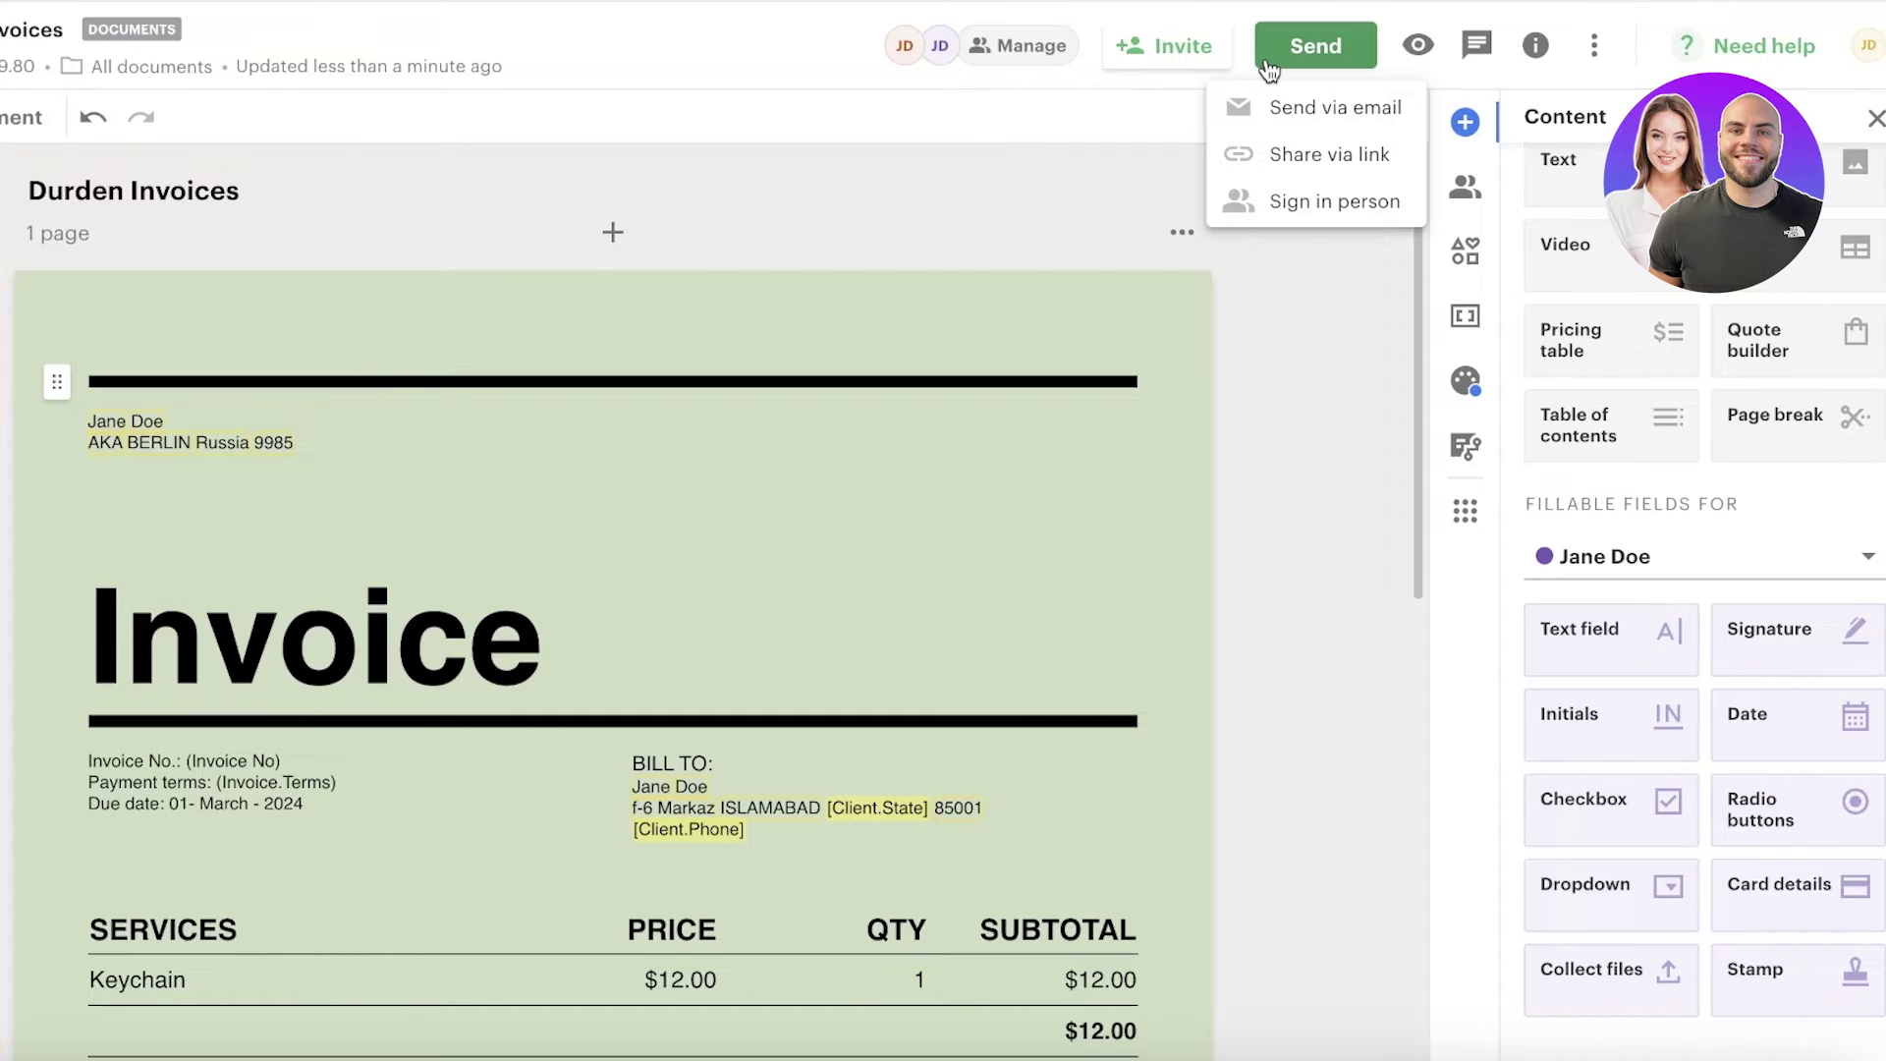
pyautogui.click(1145, 46)
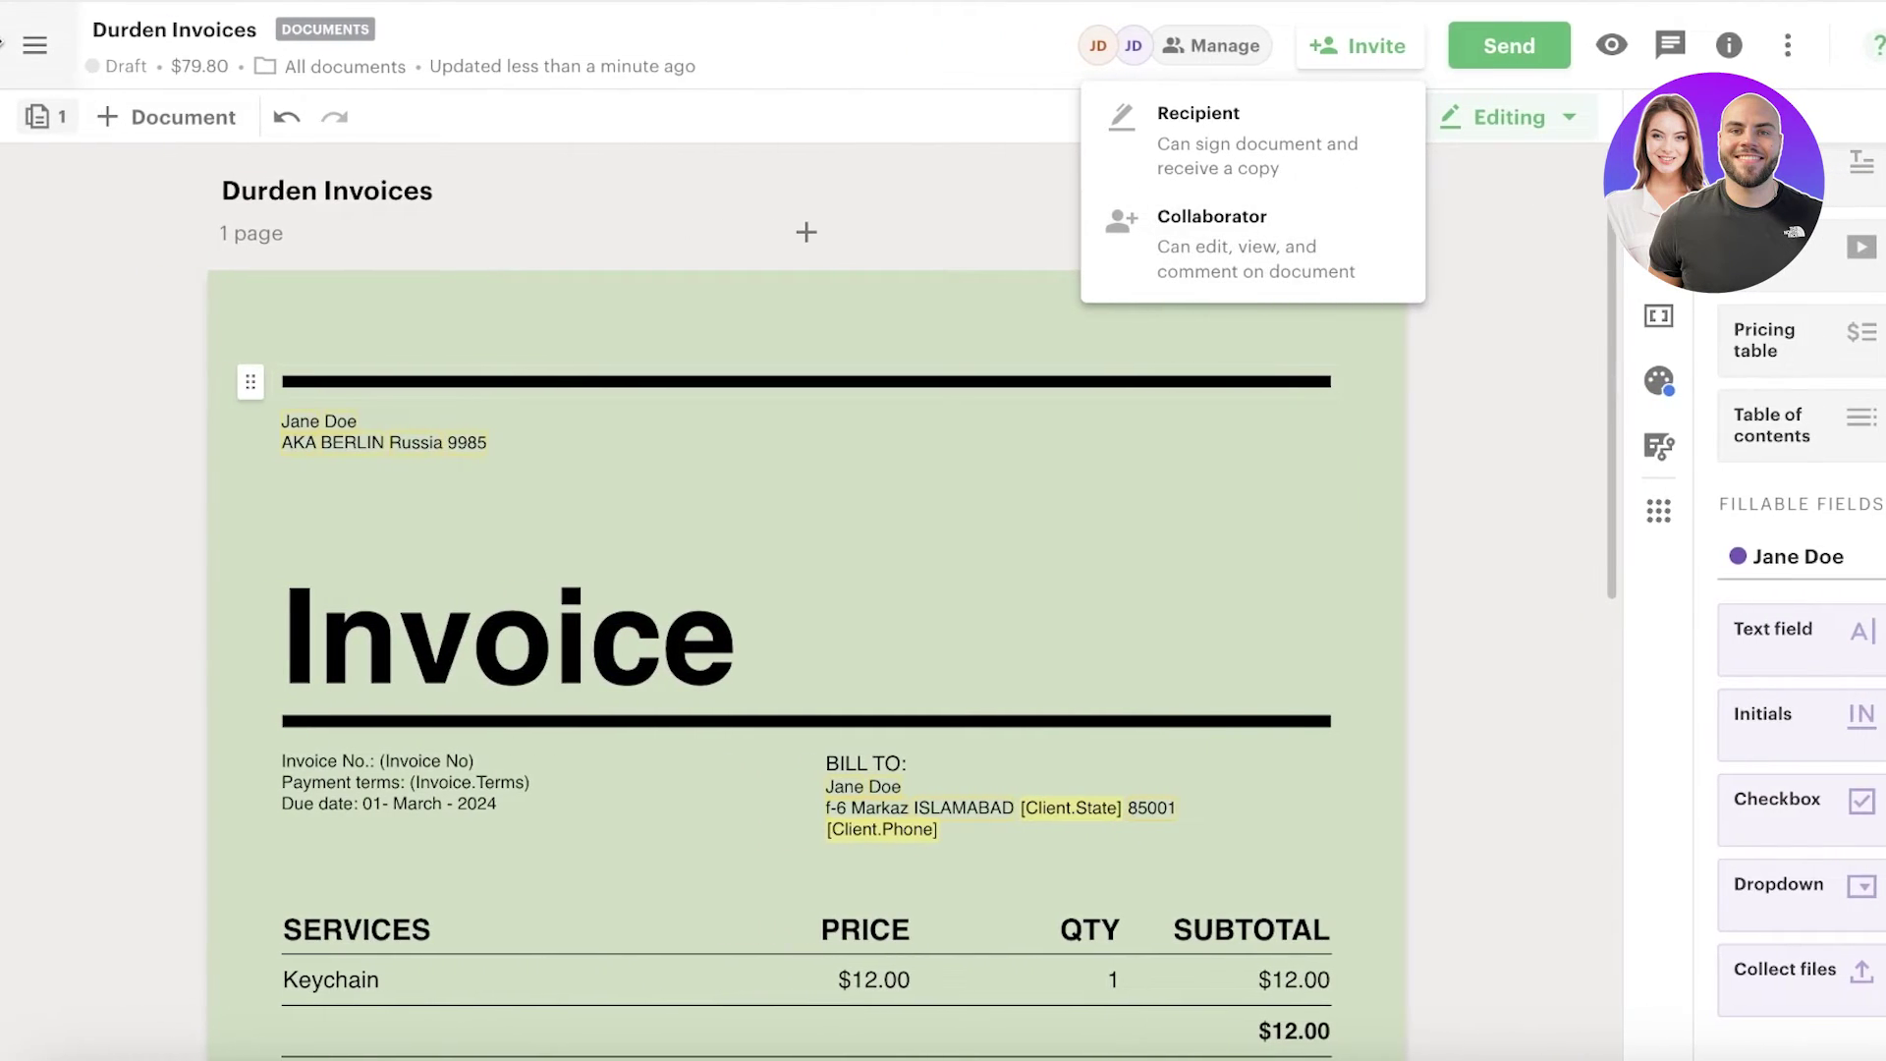
pyautogui.click(35, 45)
pyautogui.click(43, 118)
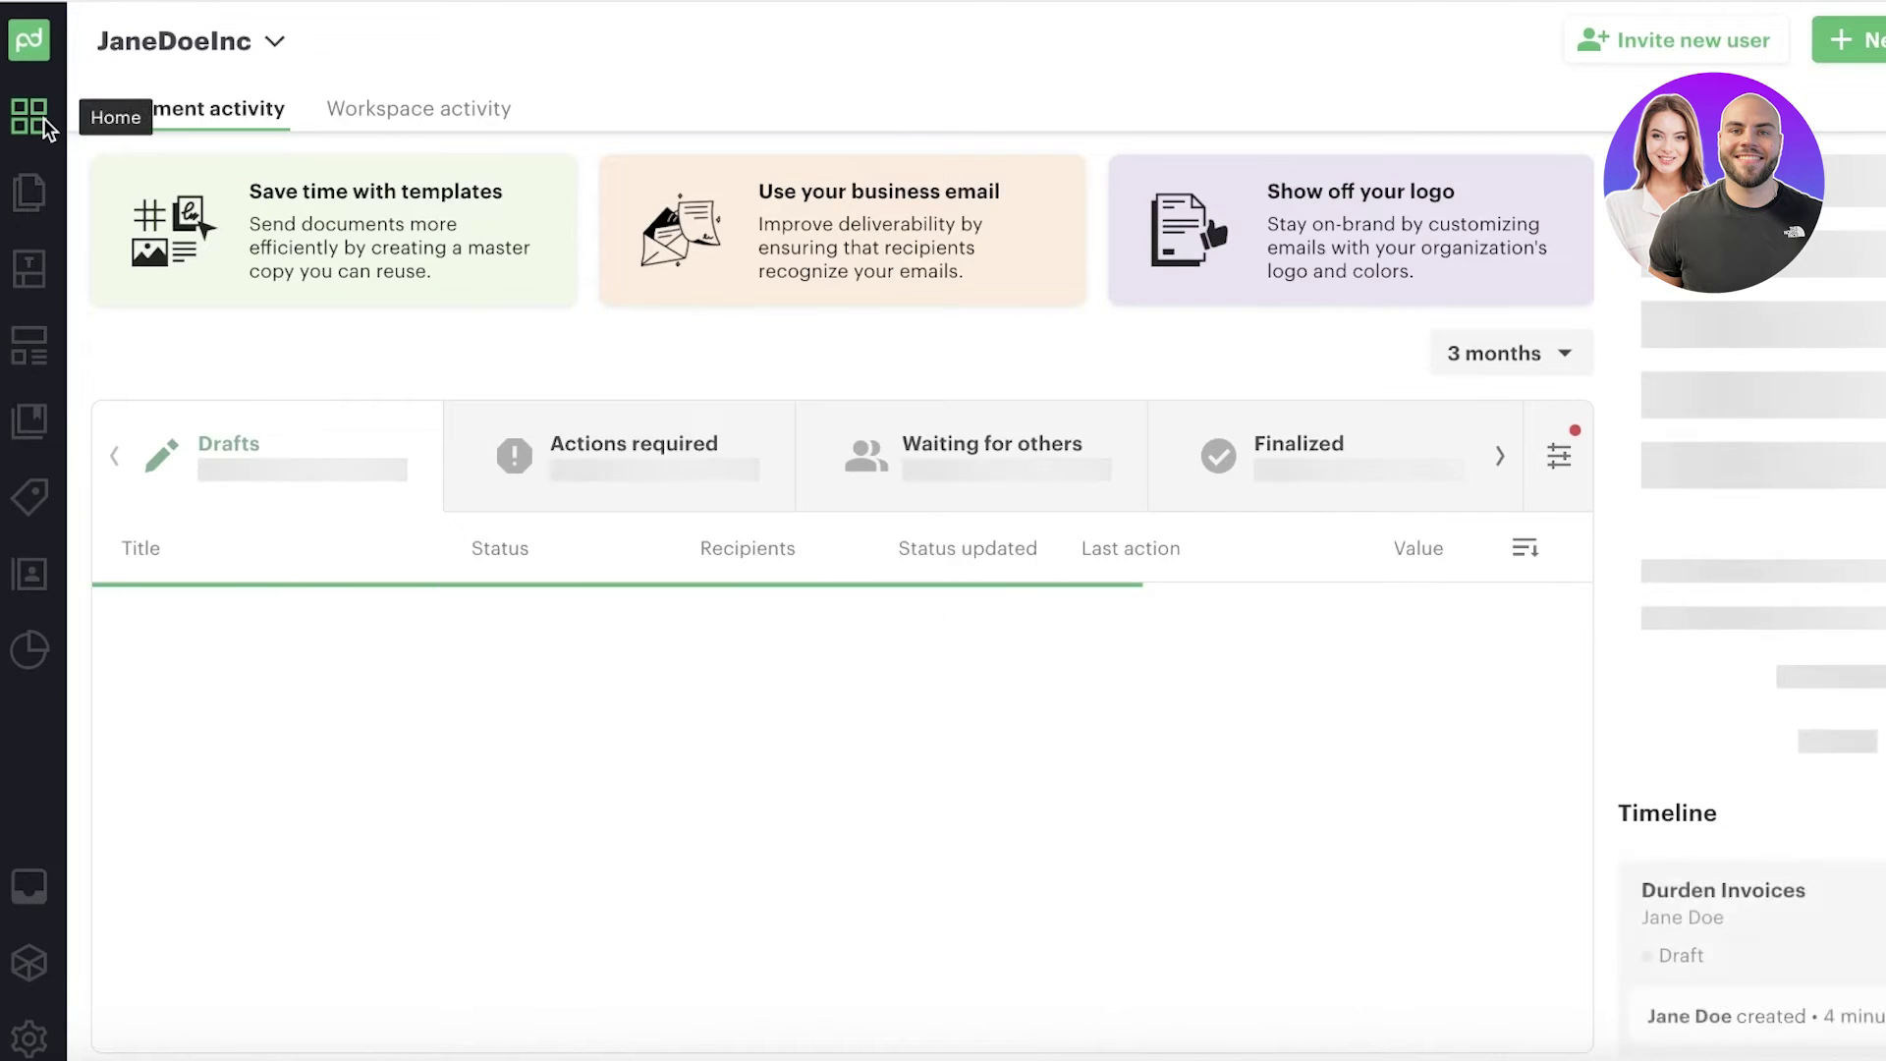
# - Expand the main navigation sidebar from the pd logo
pyautogui.click(45, 65)
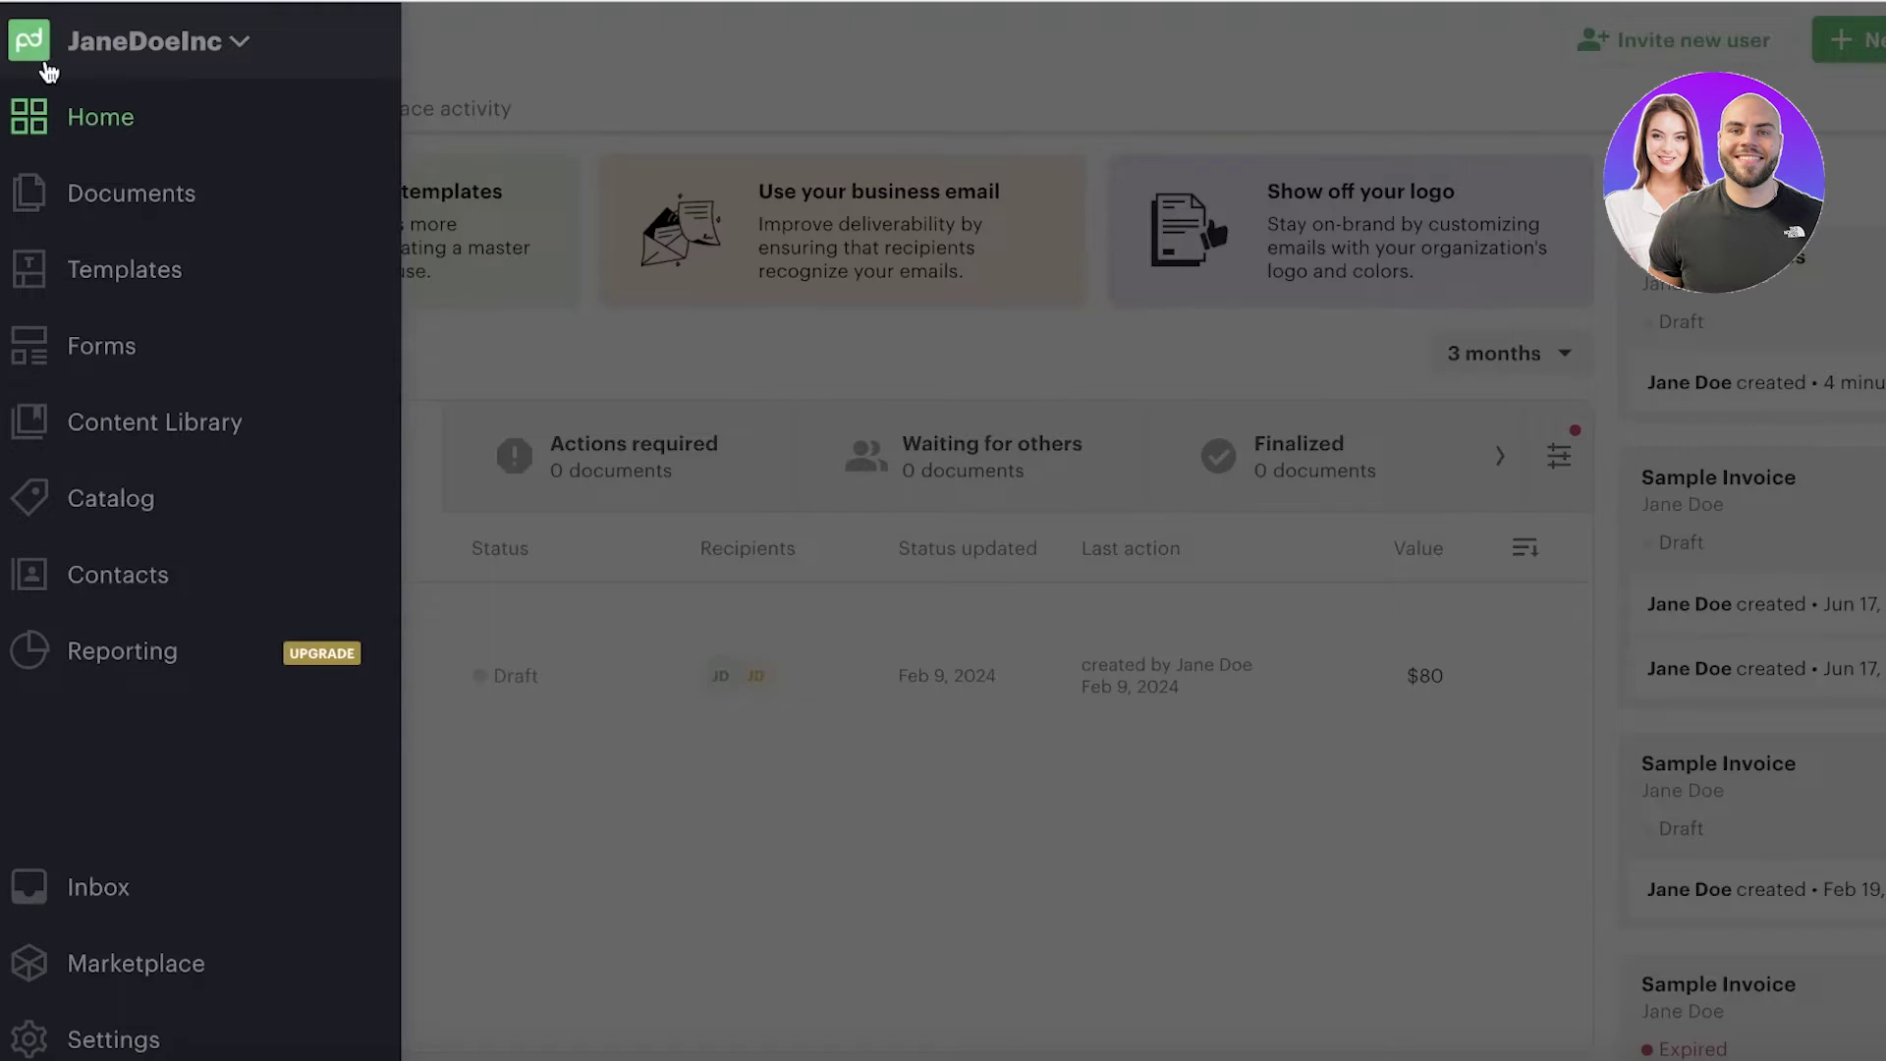
pyautogui.click(621, 102)
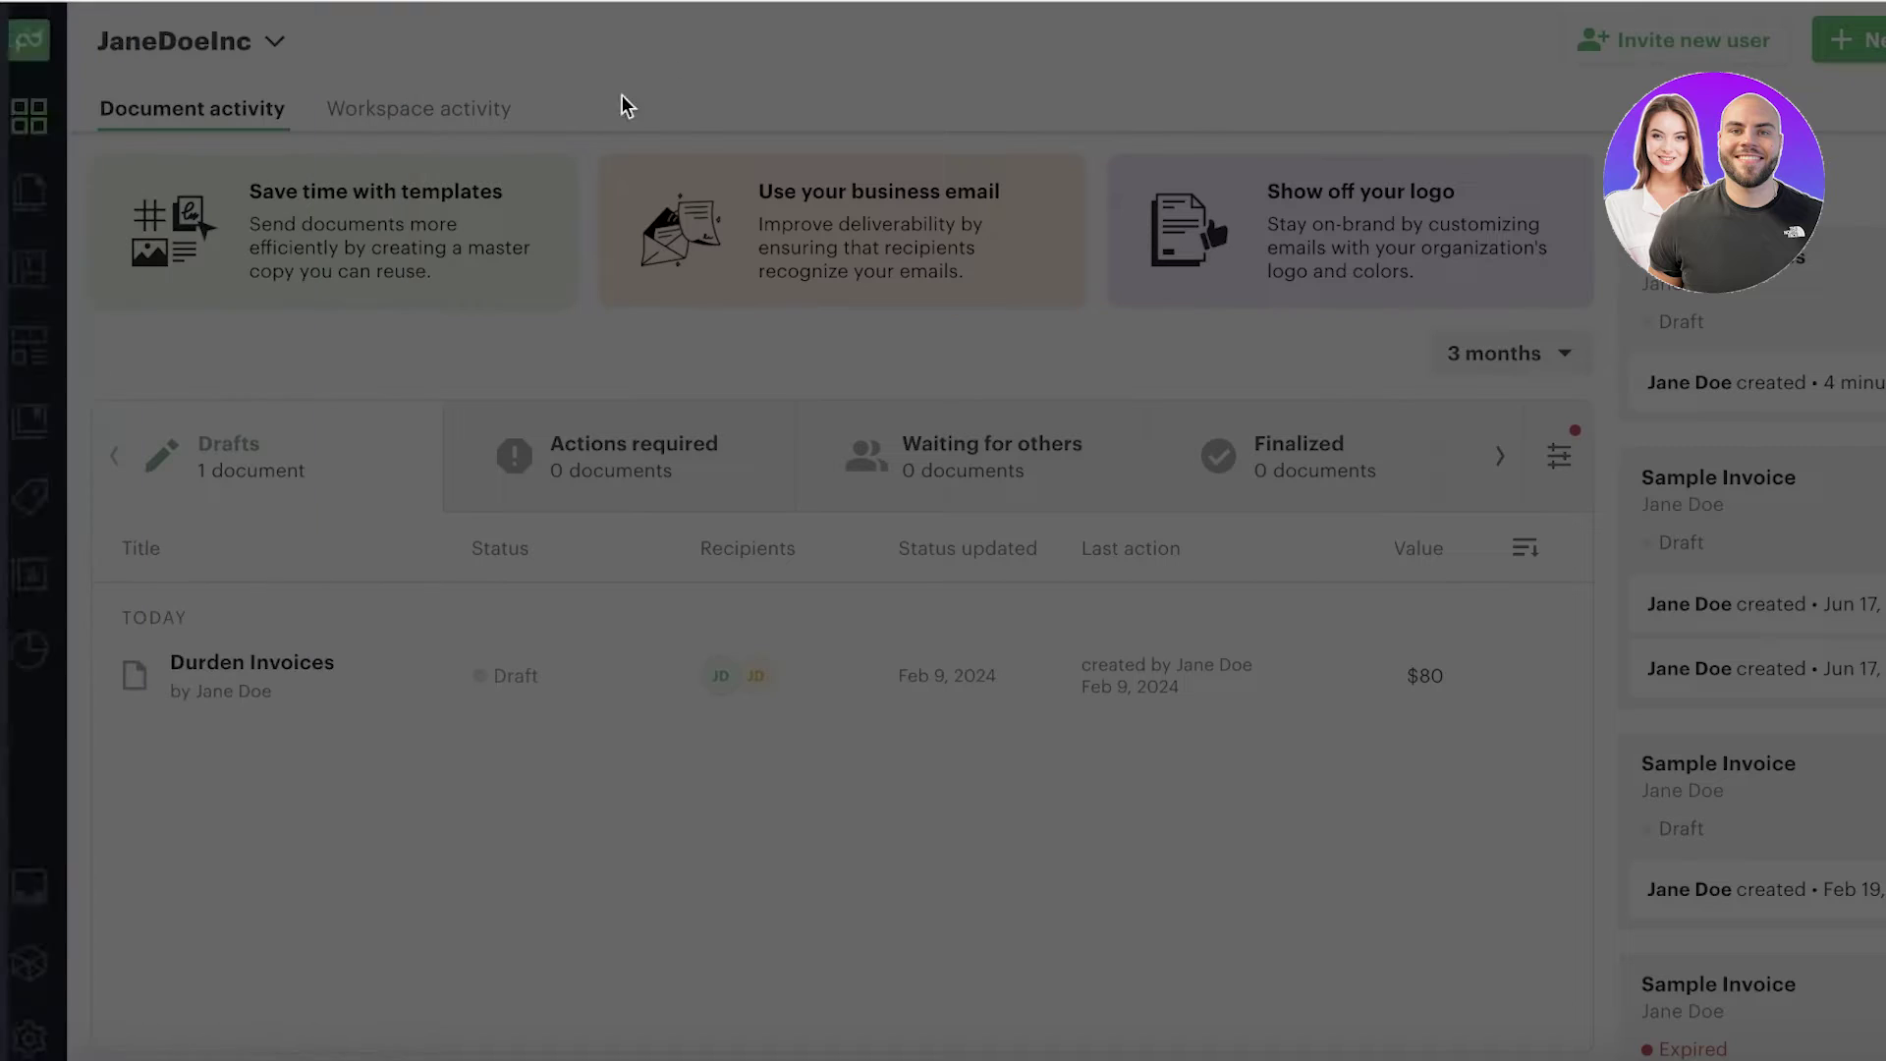
pyautogui.click(45, 65)
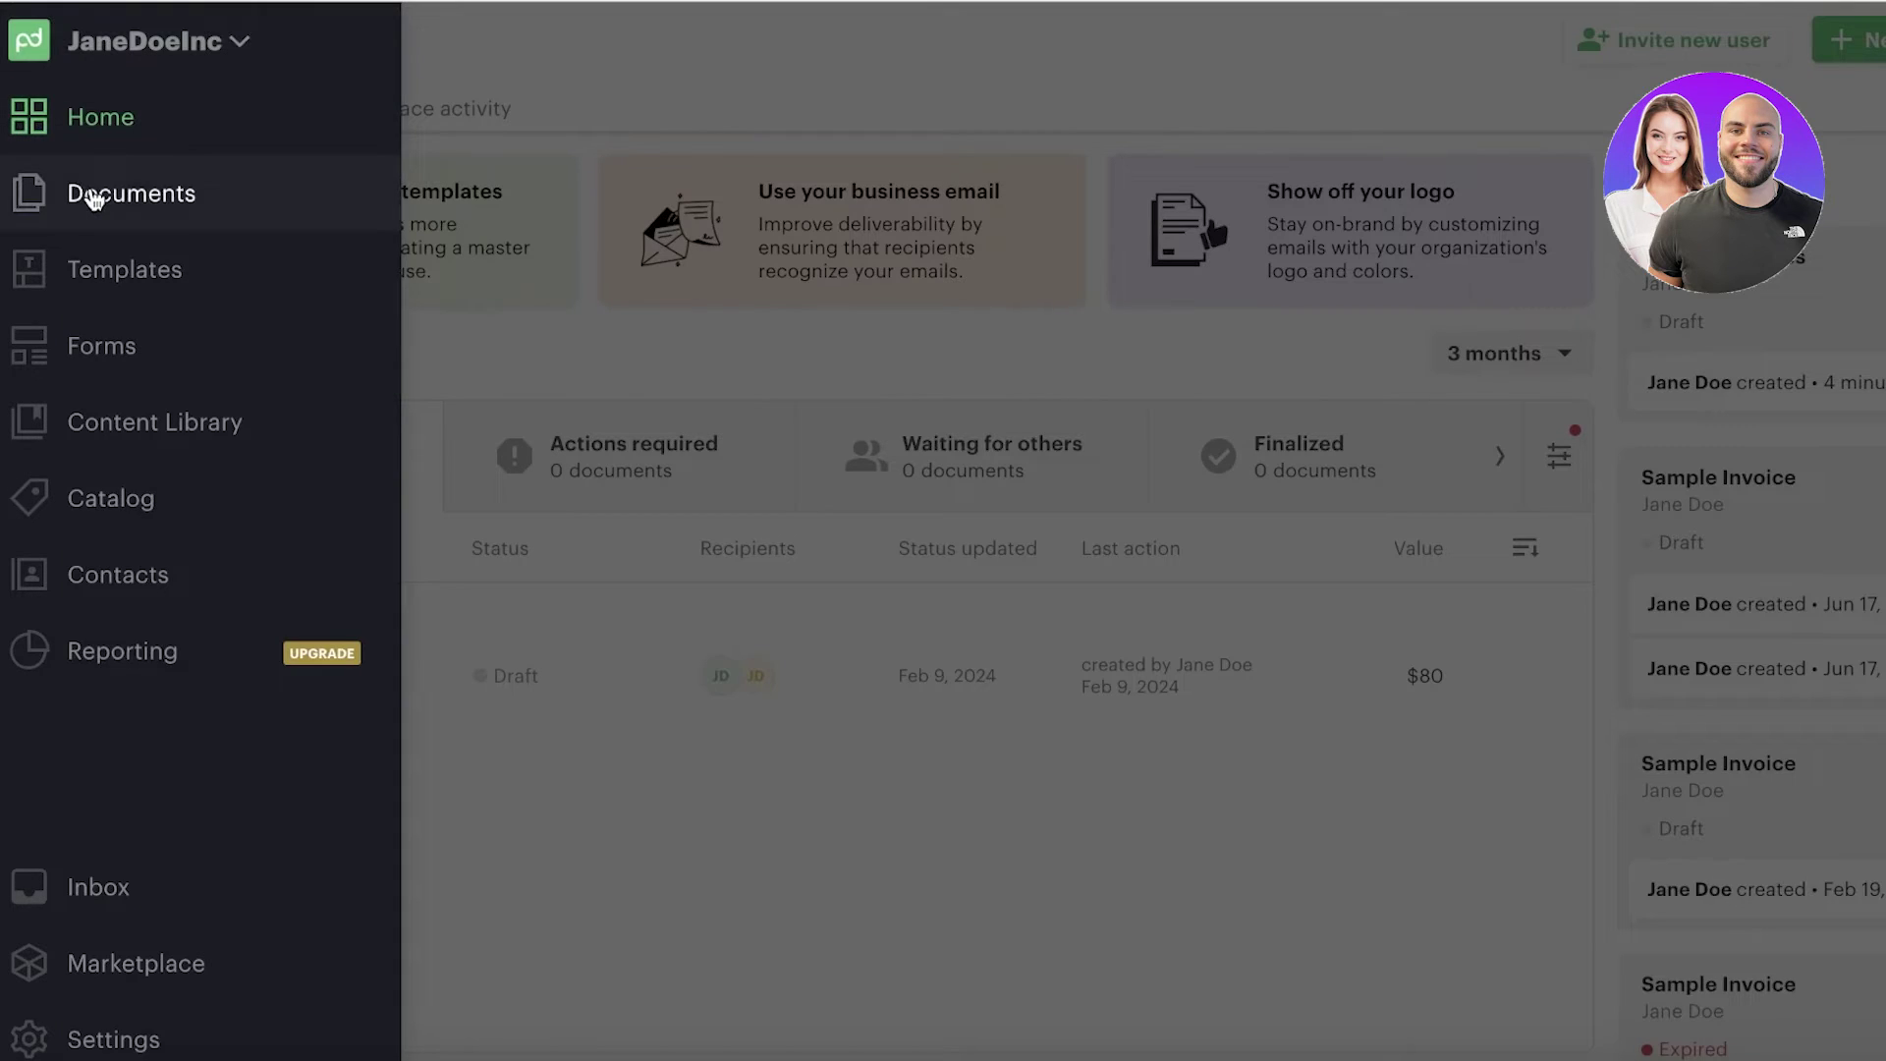
# - Browse the gallery's Financial category and use the Financial Funding Proposal Template
pyautogui.click(125, 269)
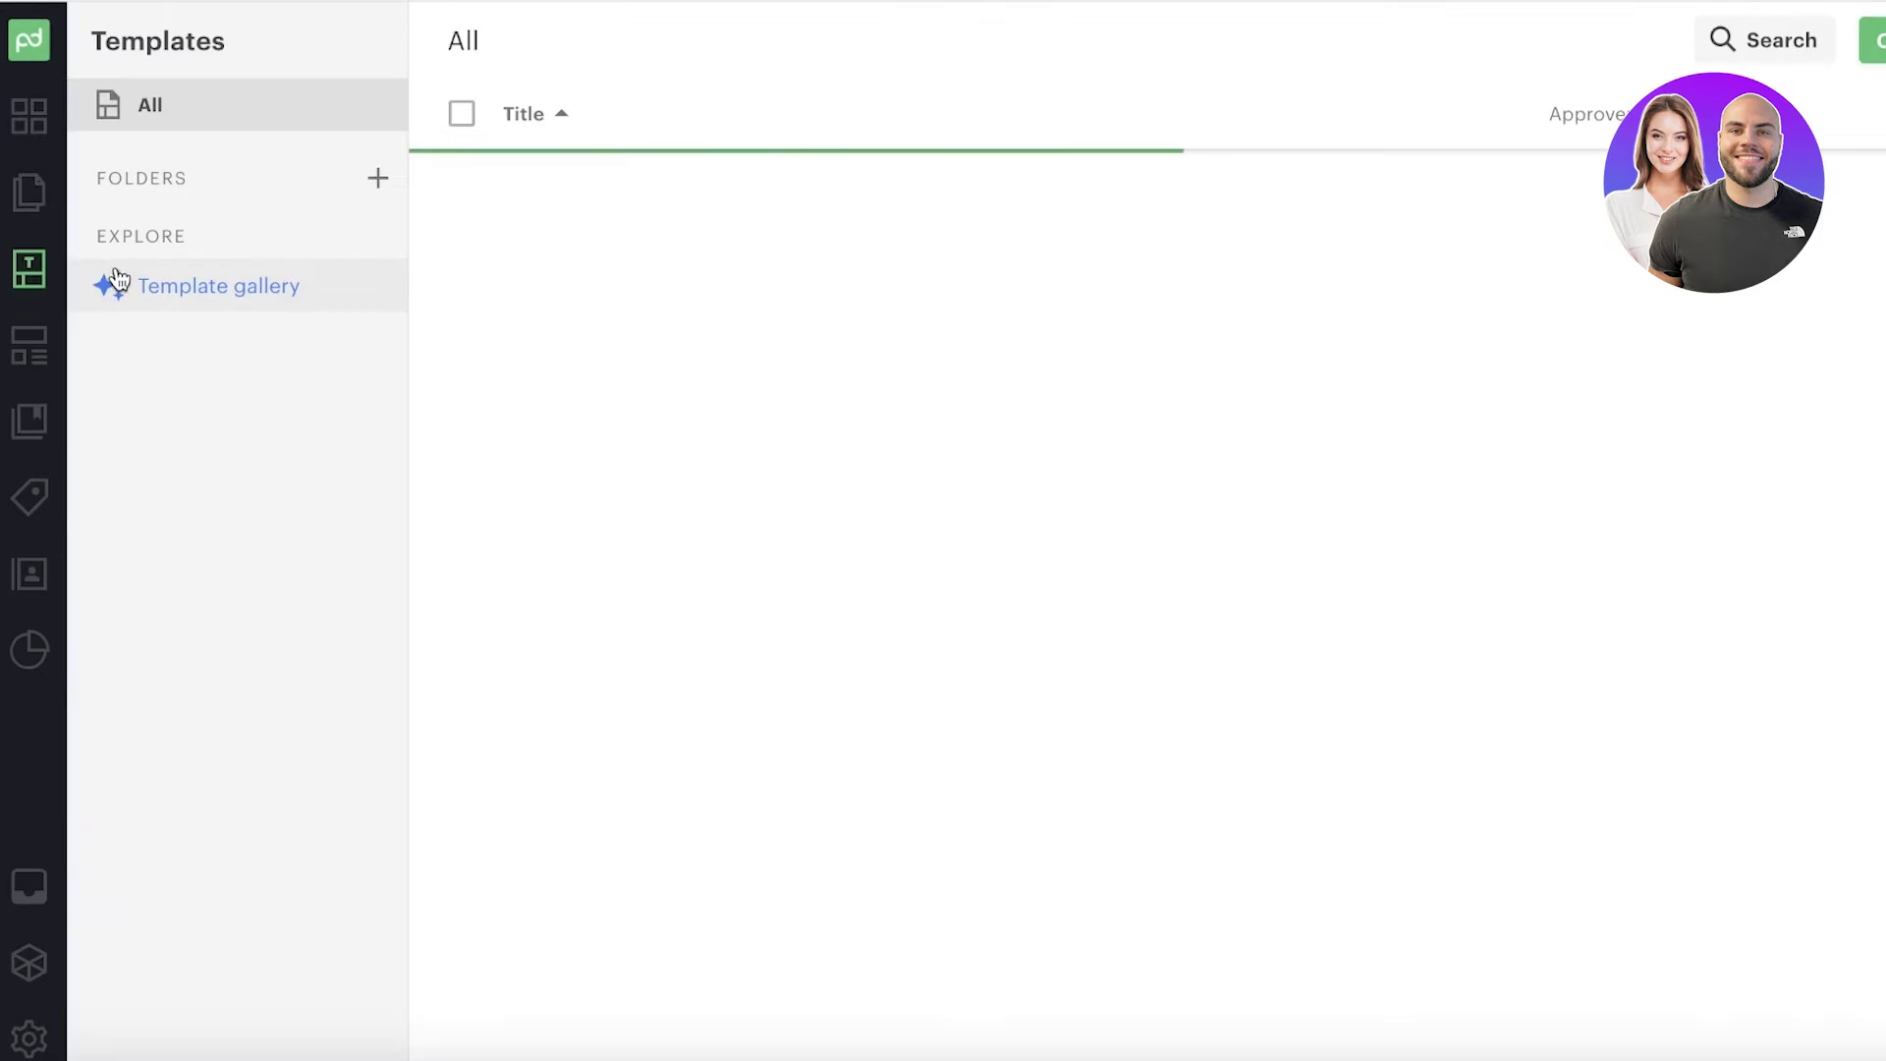
pyautogui.click(123, 282)
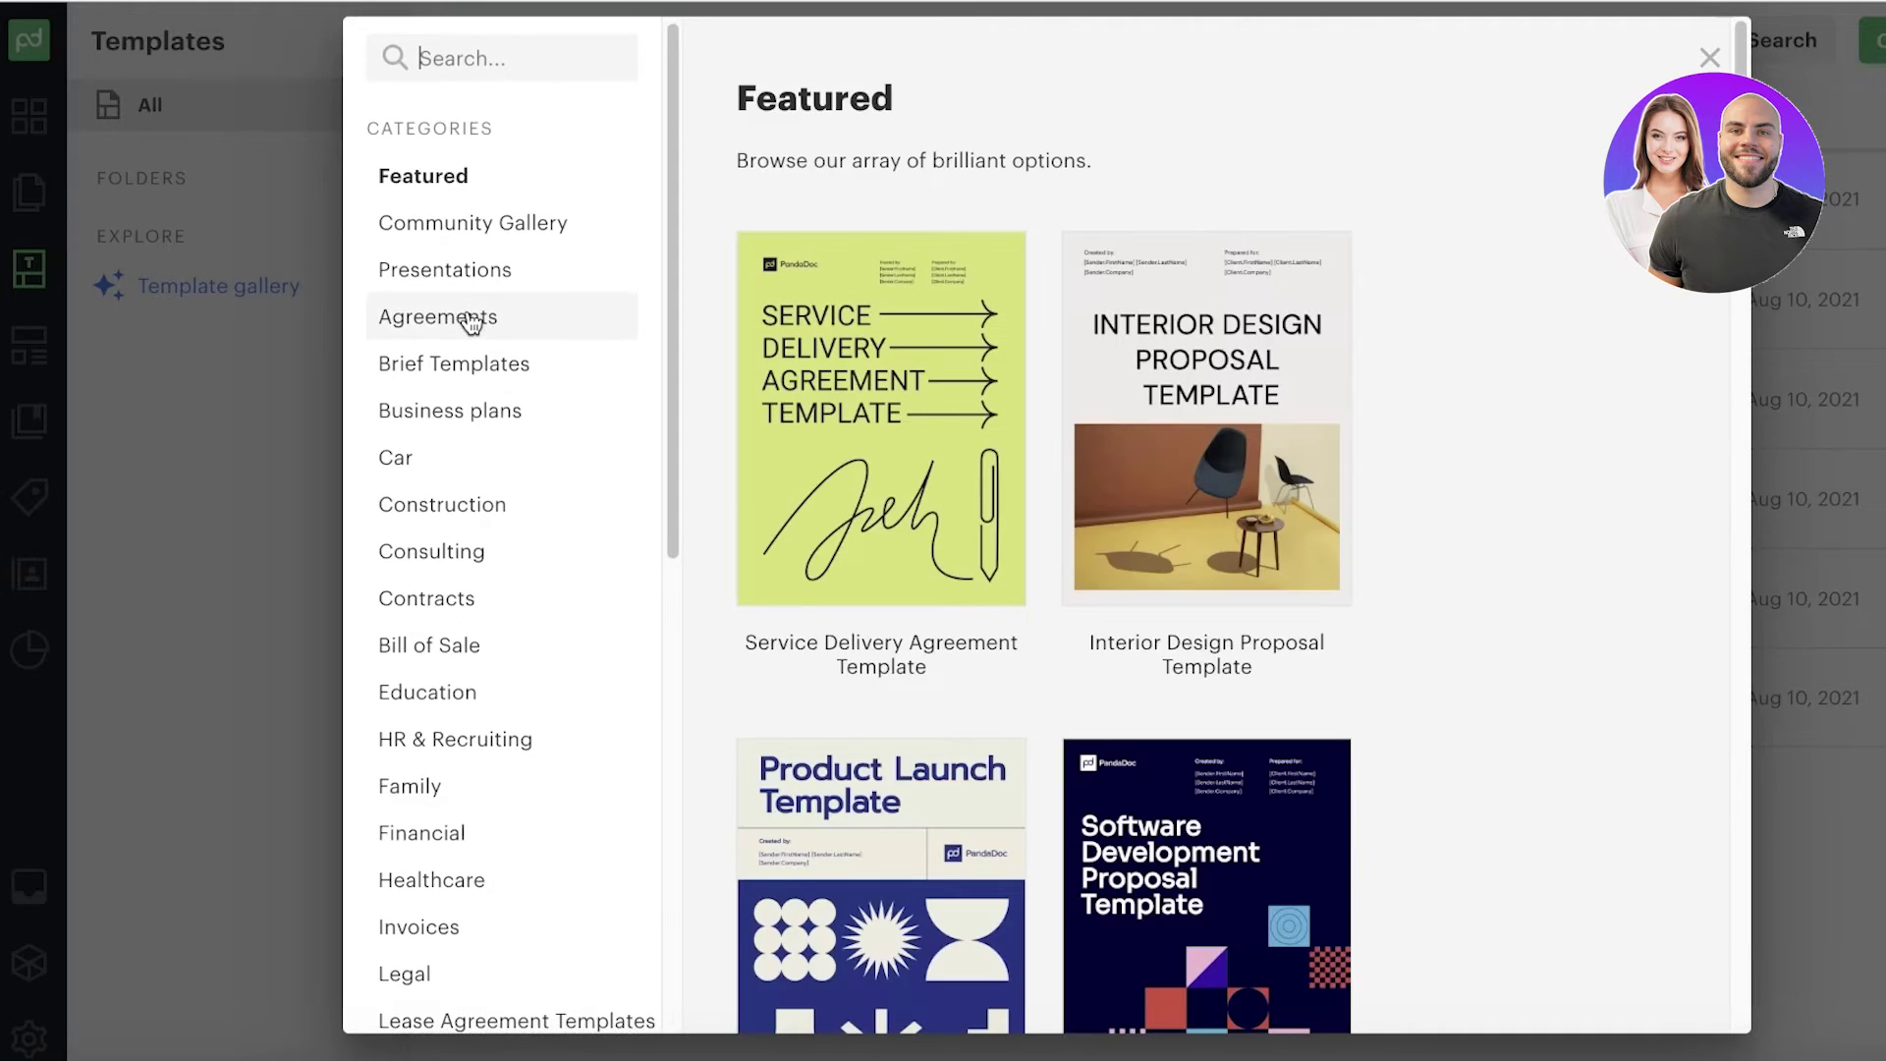
pyautogui.scroll(-1, 477, 364)
pyautogui.click(527, 682)
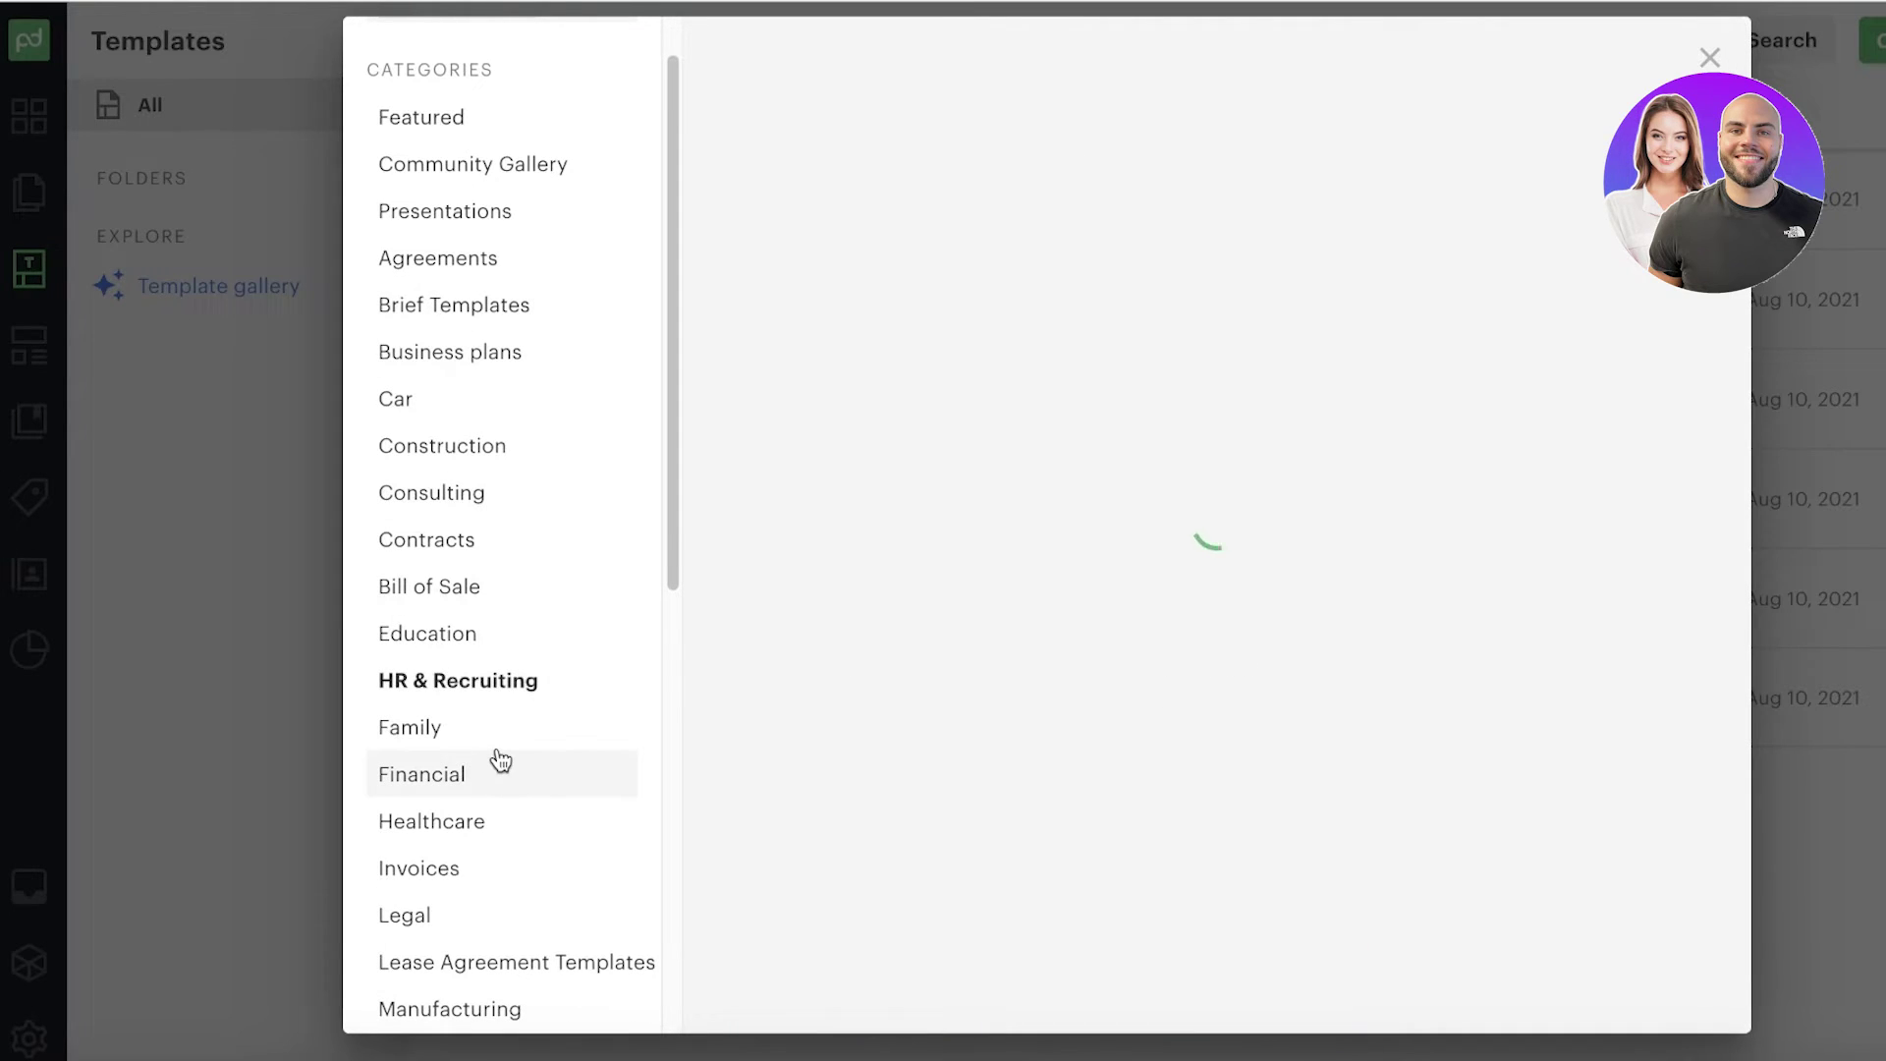
pyautogui.click(501, 760)
pyautogui.scroll(-5, 481, 807)
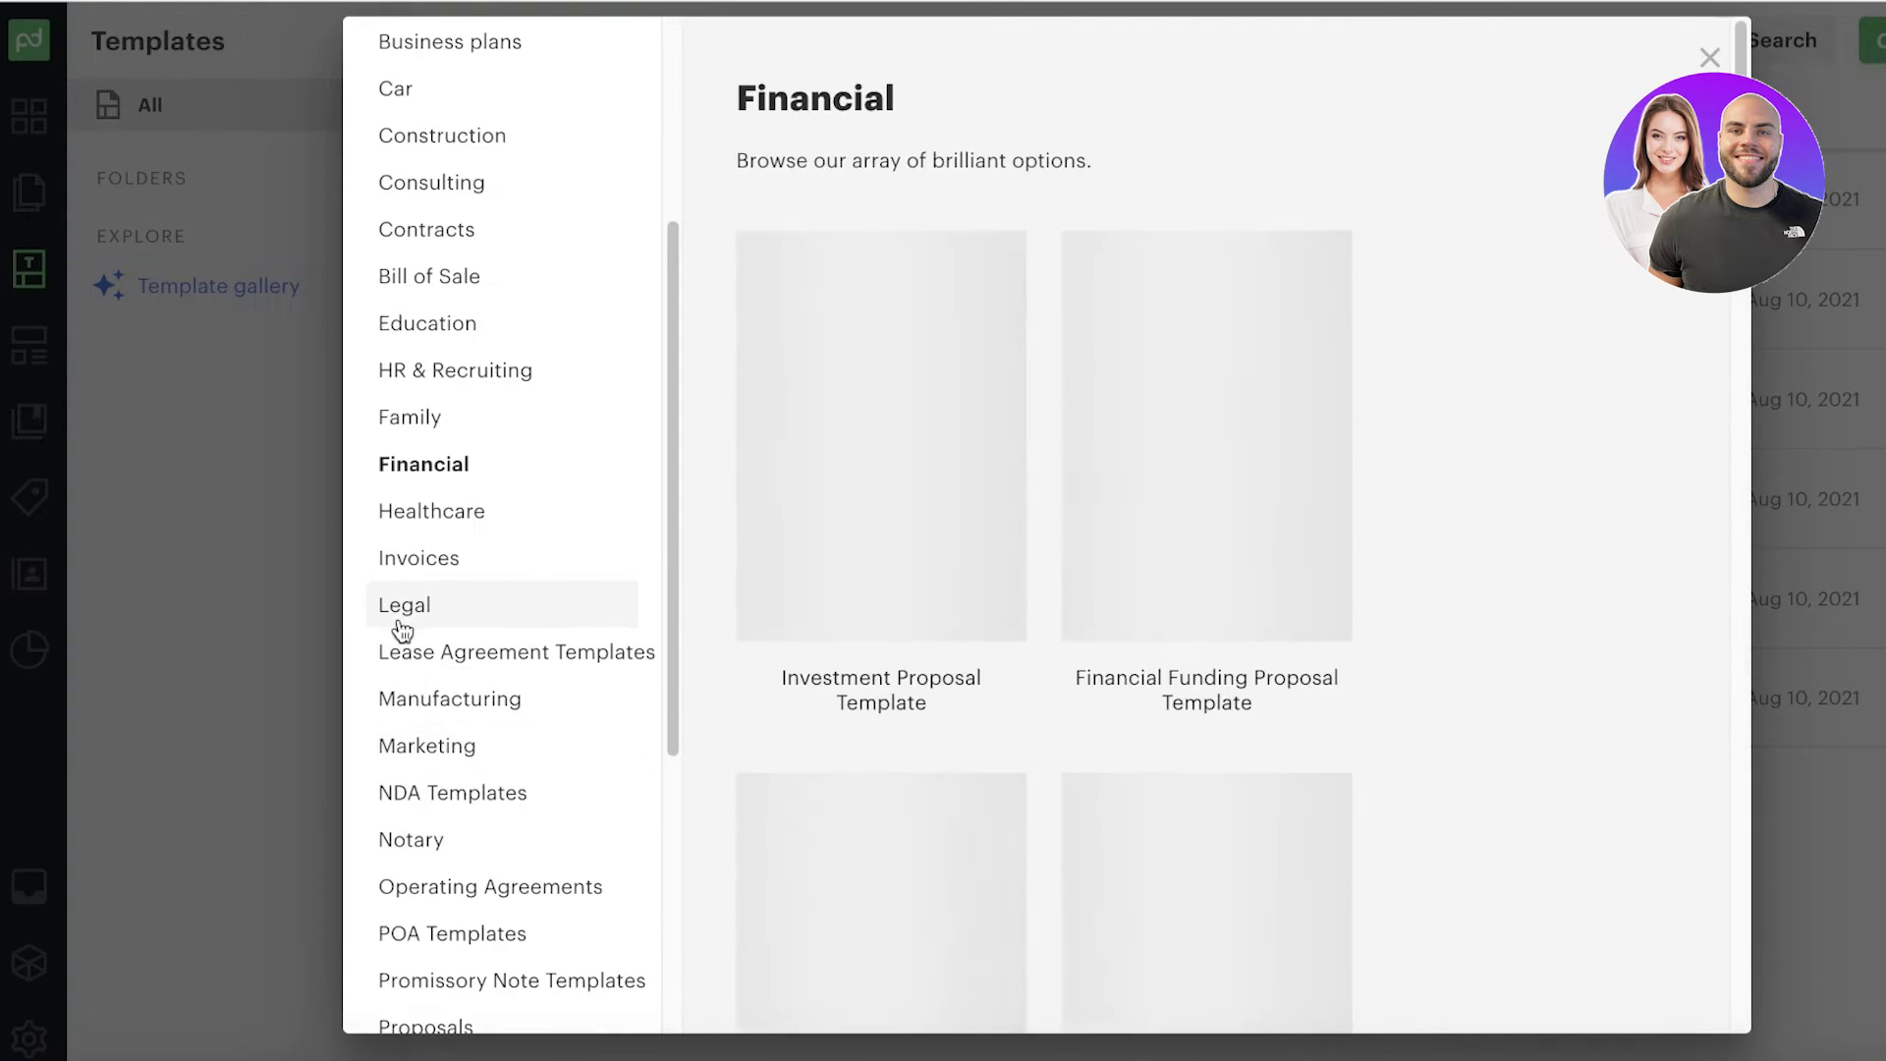
pyautogui.scroll(-5, 407, 619)
pyautogui.scroll(10, 433, 661)
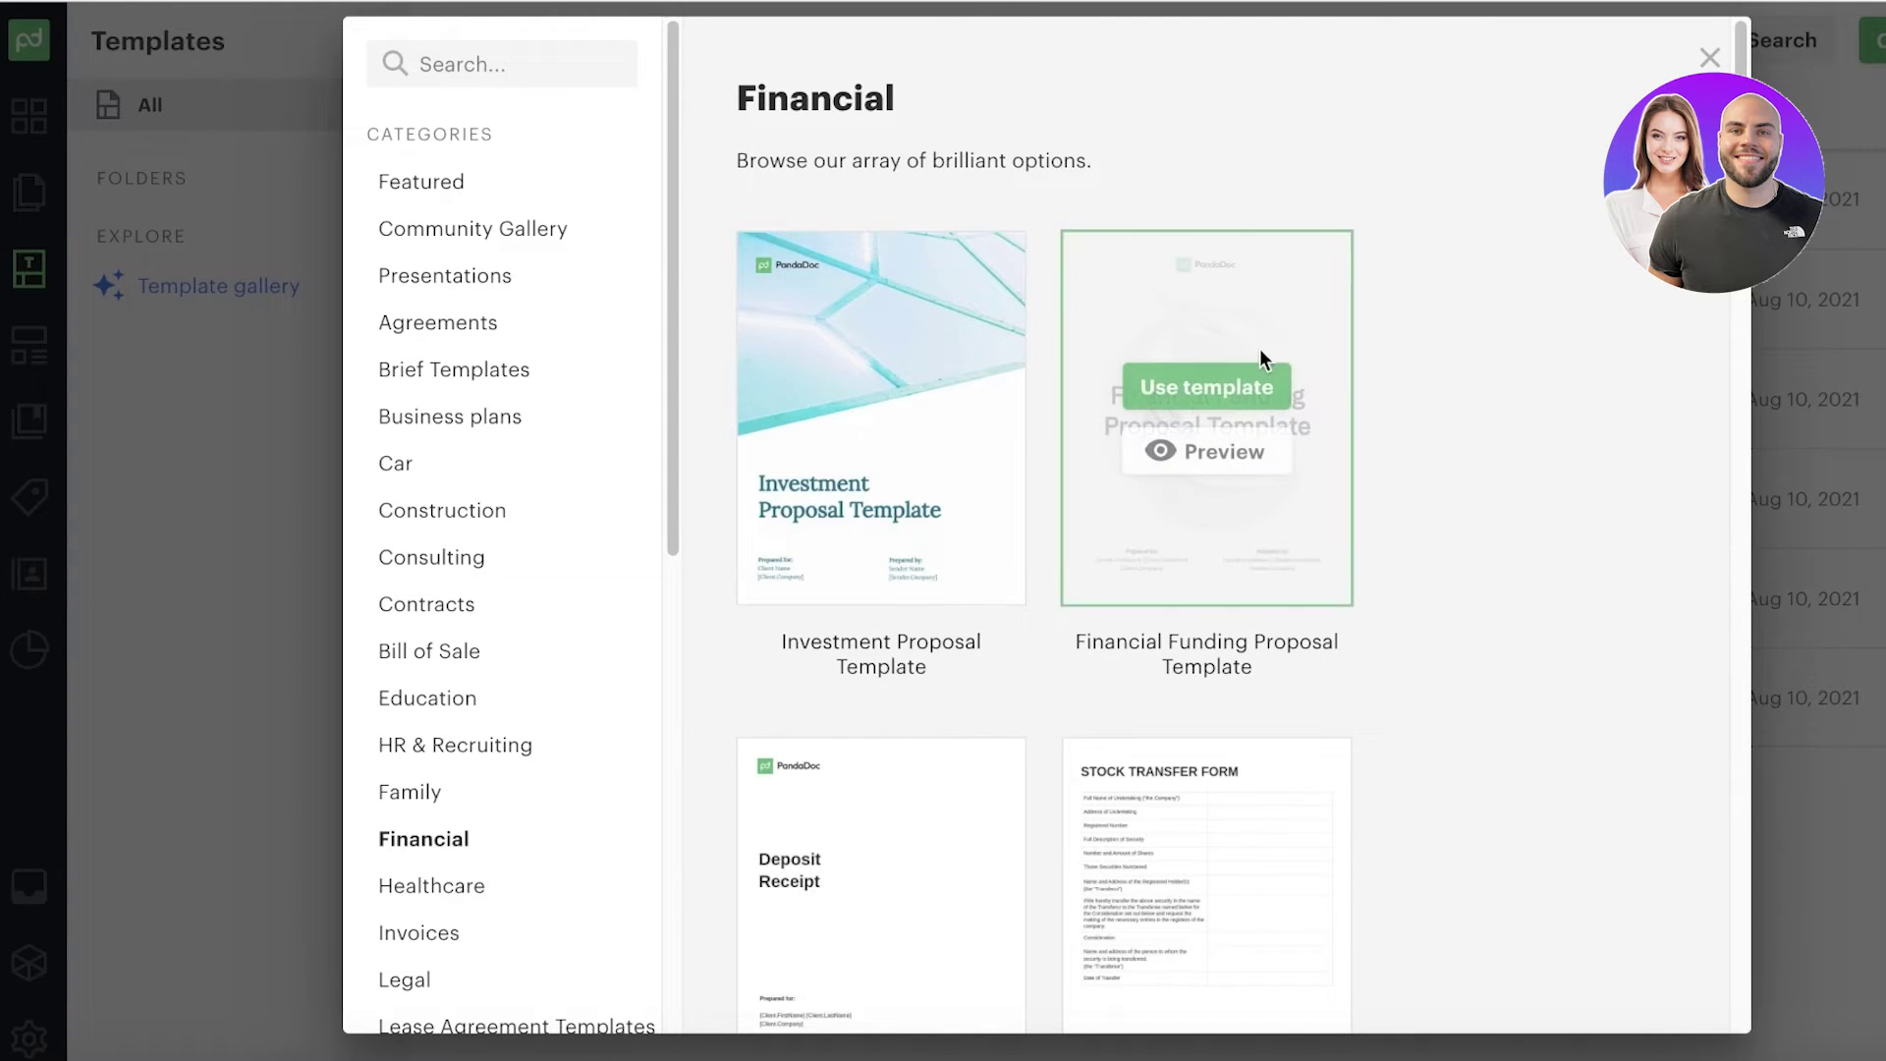
pyautogui.click(1259, 383)
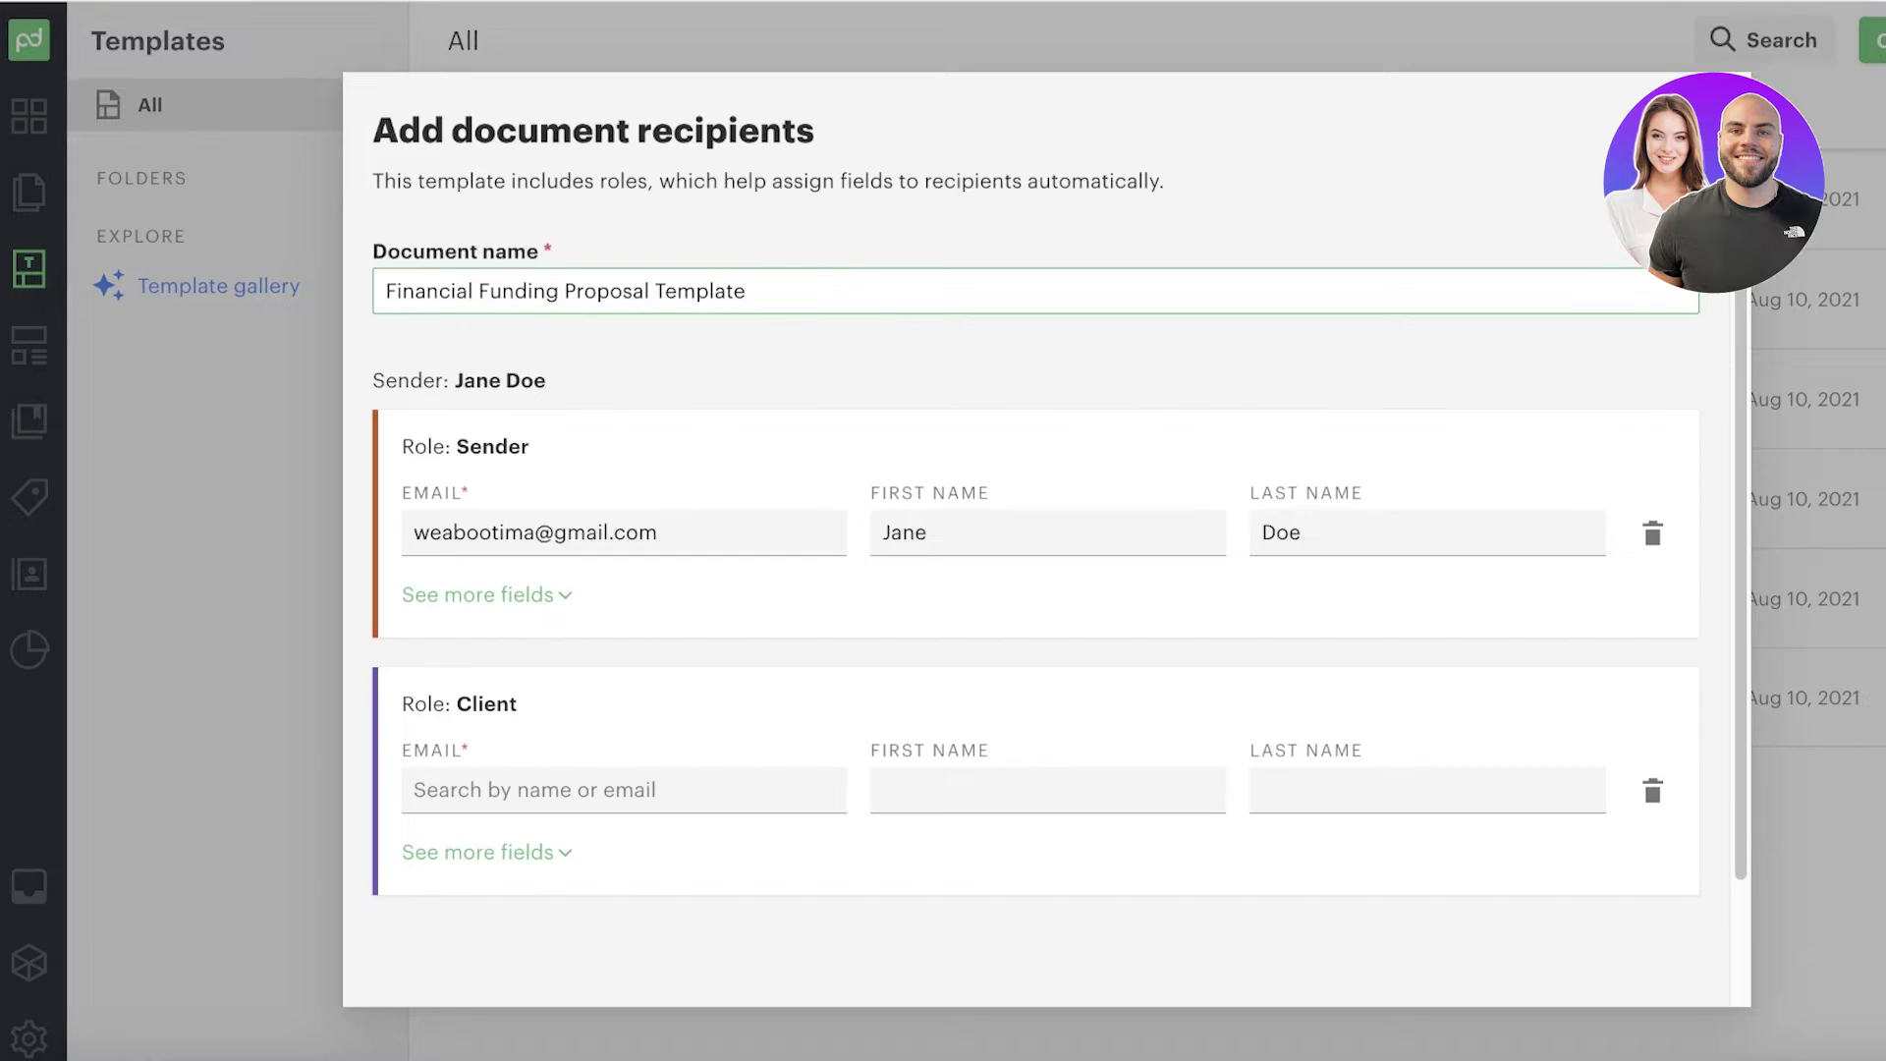
# - Confirm the Sender and Client recipients, then scroll through the six-page Financial Funding Proposal draft
pyautogui.scroll(-2, 1658, 614)
pyautogui.click(1619, 961)
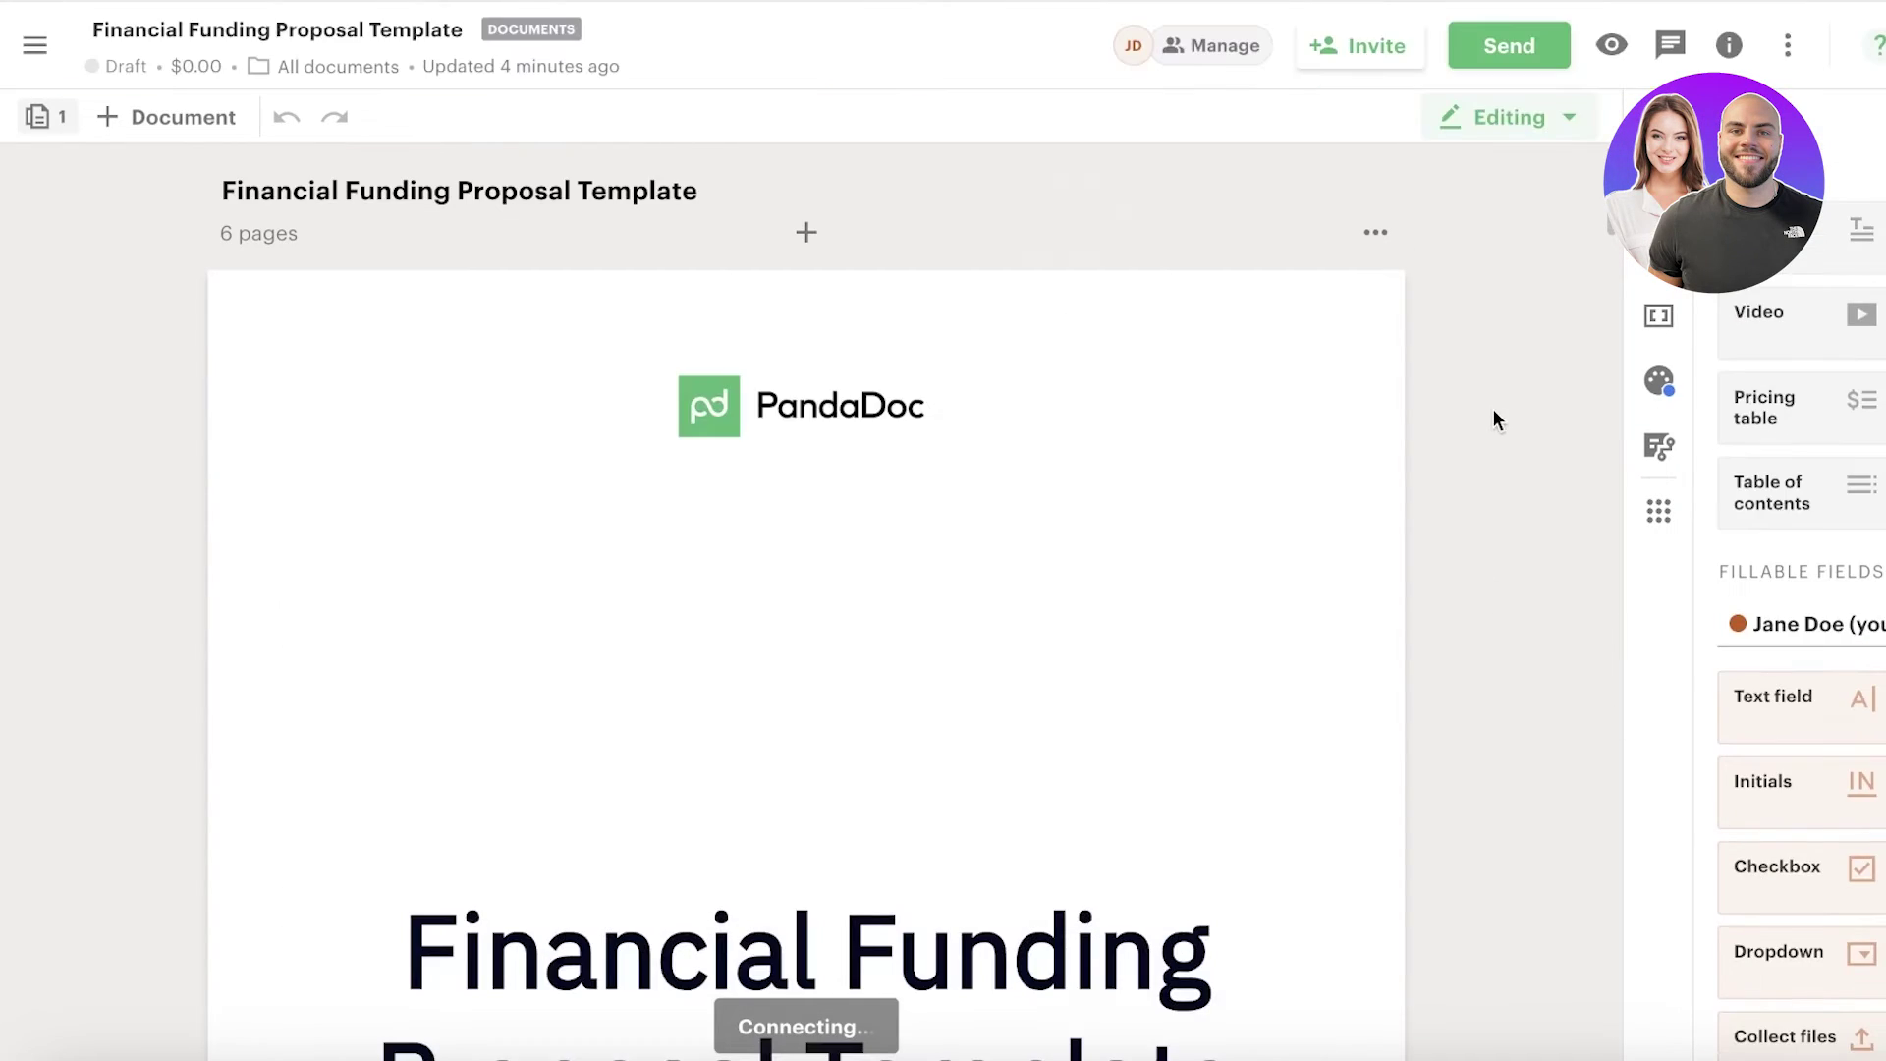
pyautogui.scroll(-15, 1145, 530)
pyautogui.scroll(-20, 1179, 648)
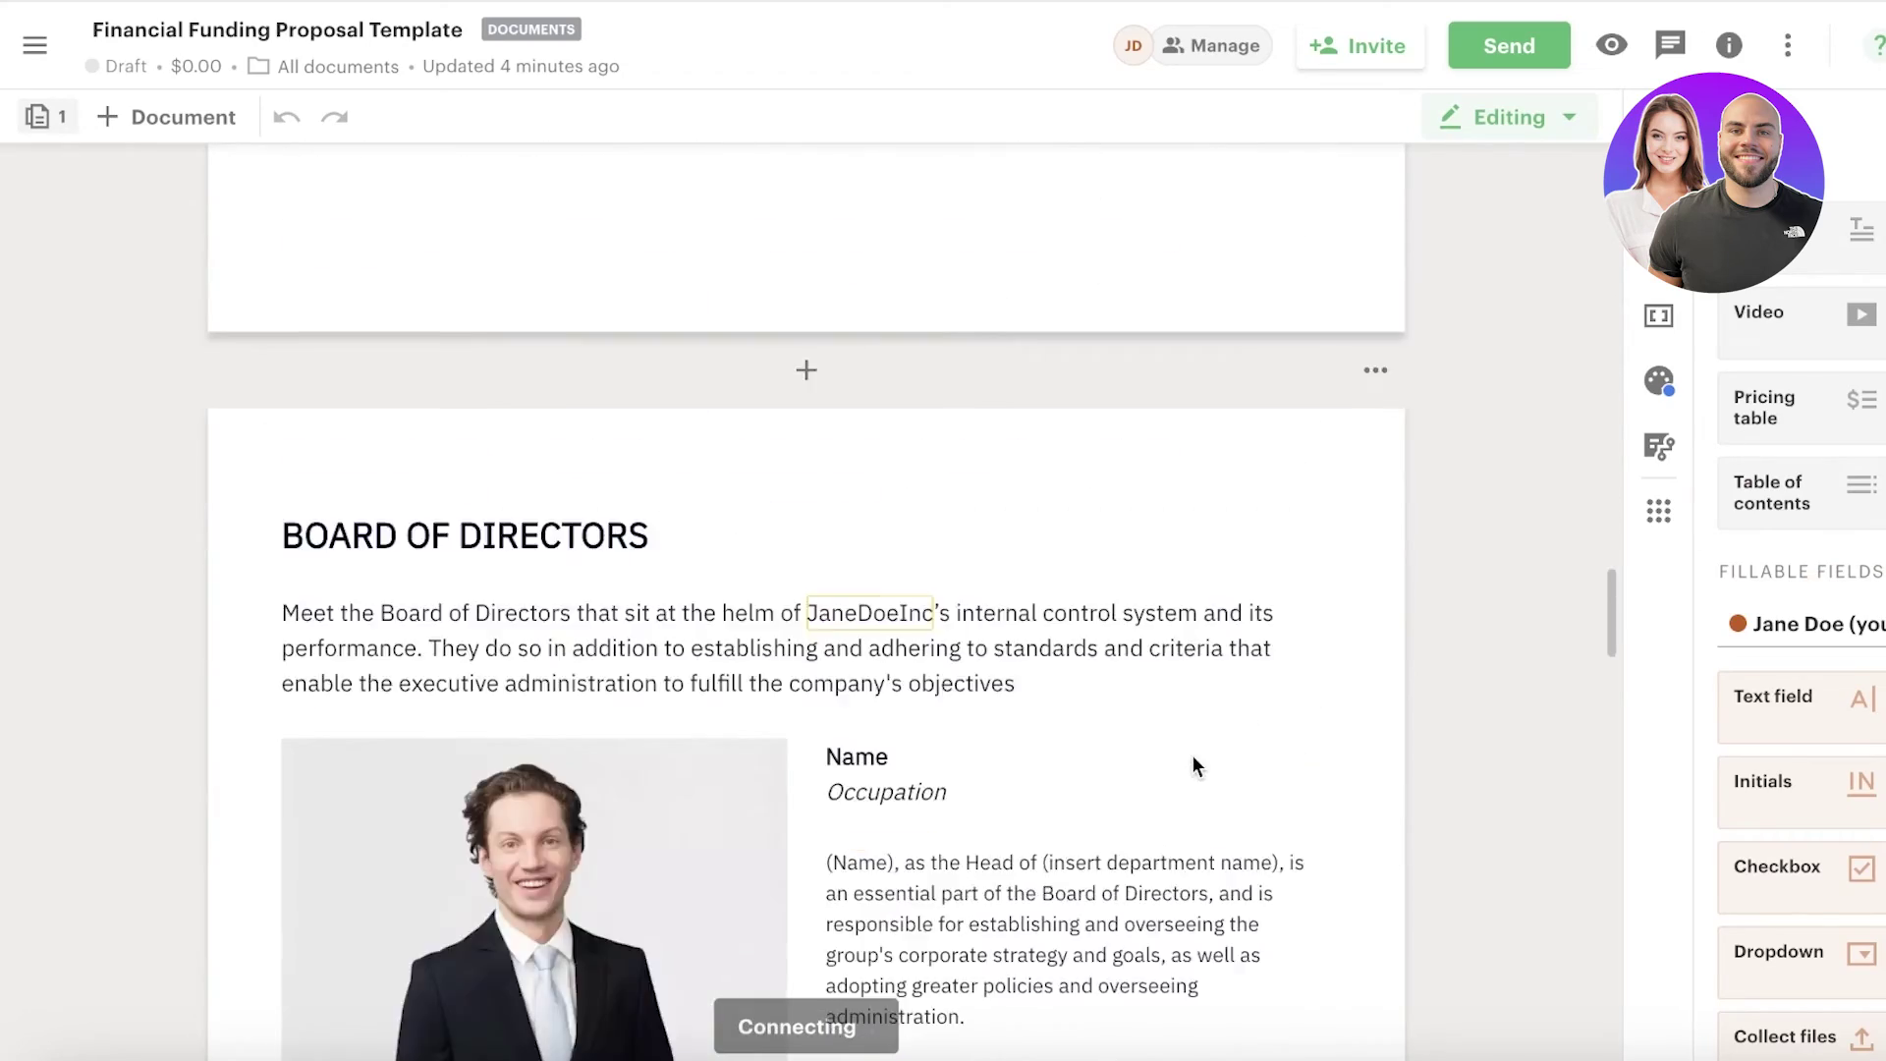
pyautogui.scroll(20, 1182, 789)
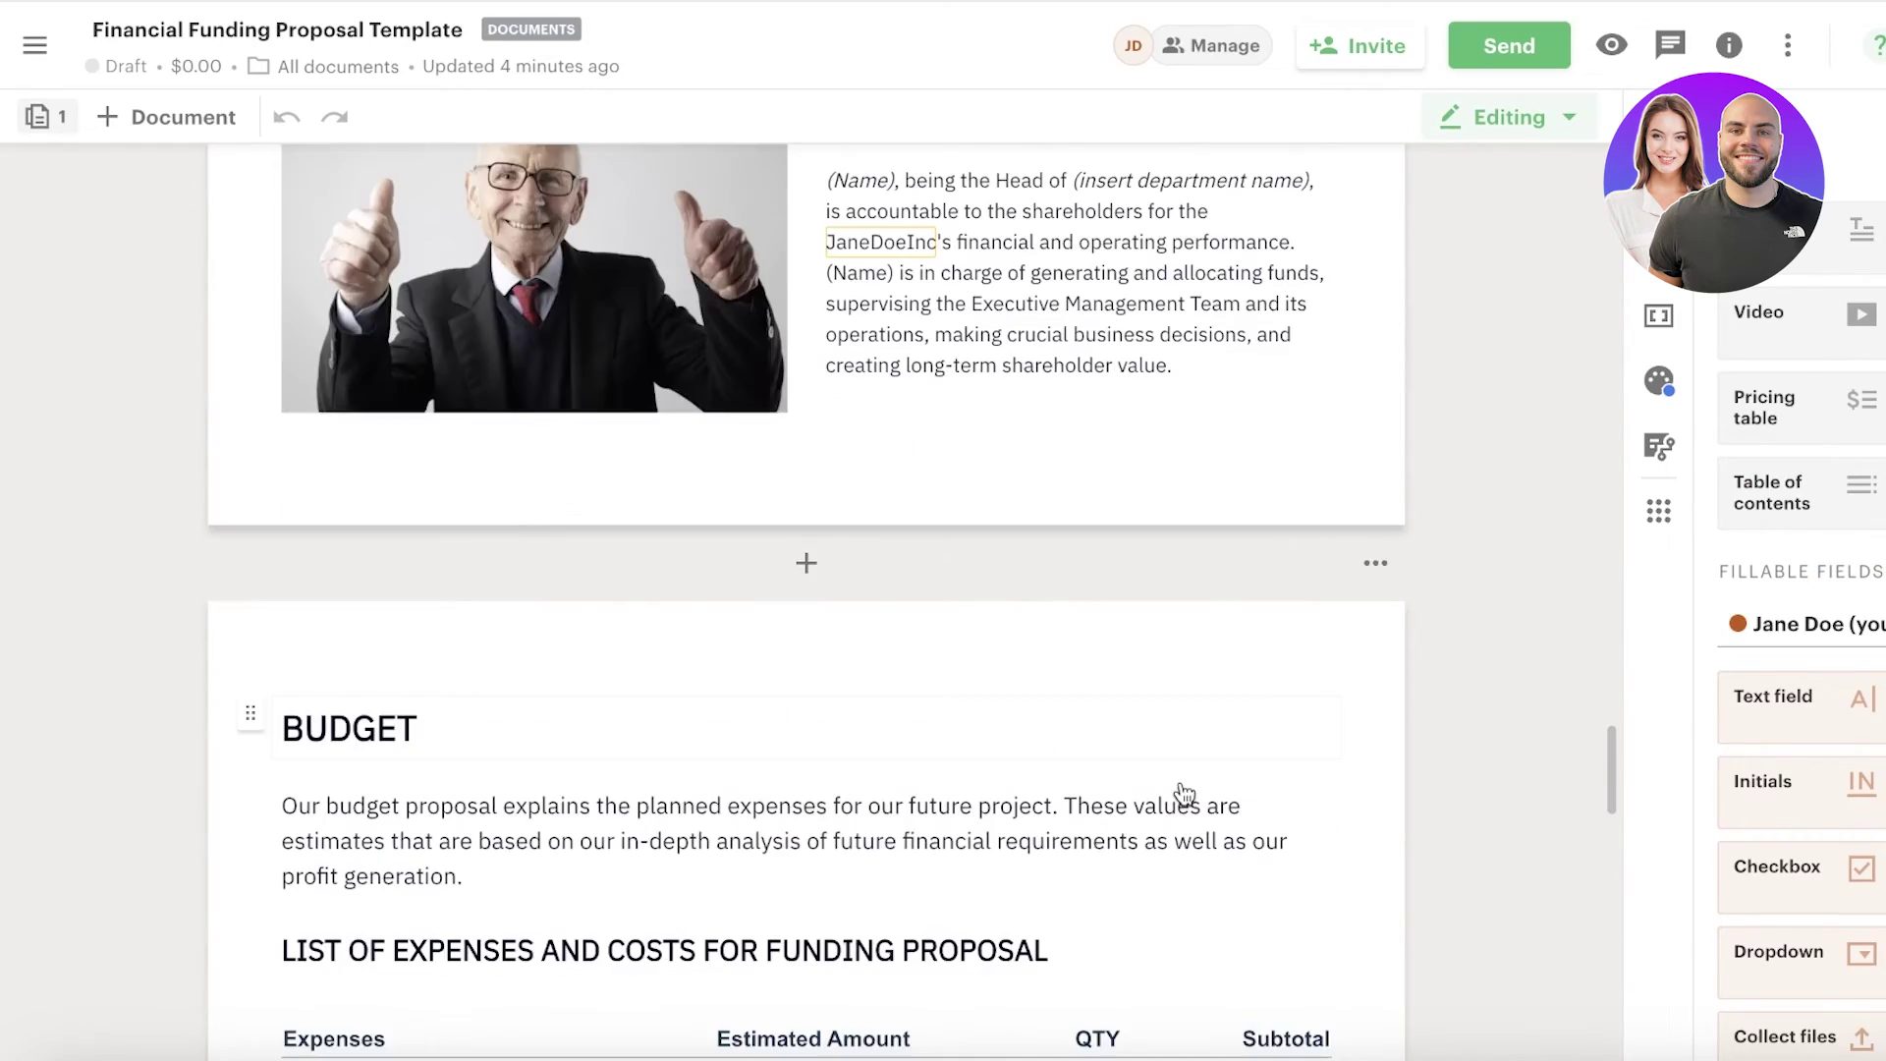
pyautogui.scroll(-7, 1181, 791)
pyautogui.scroll(1, 1179, 791)
pyautogui.scroll(2, 408, 453)
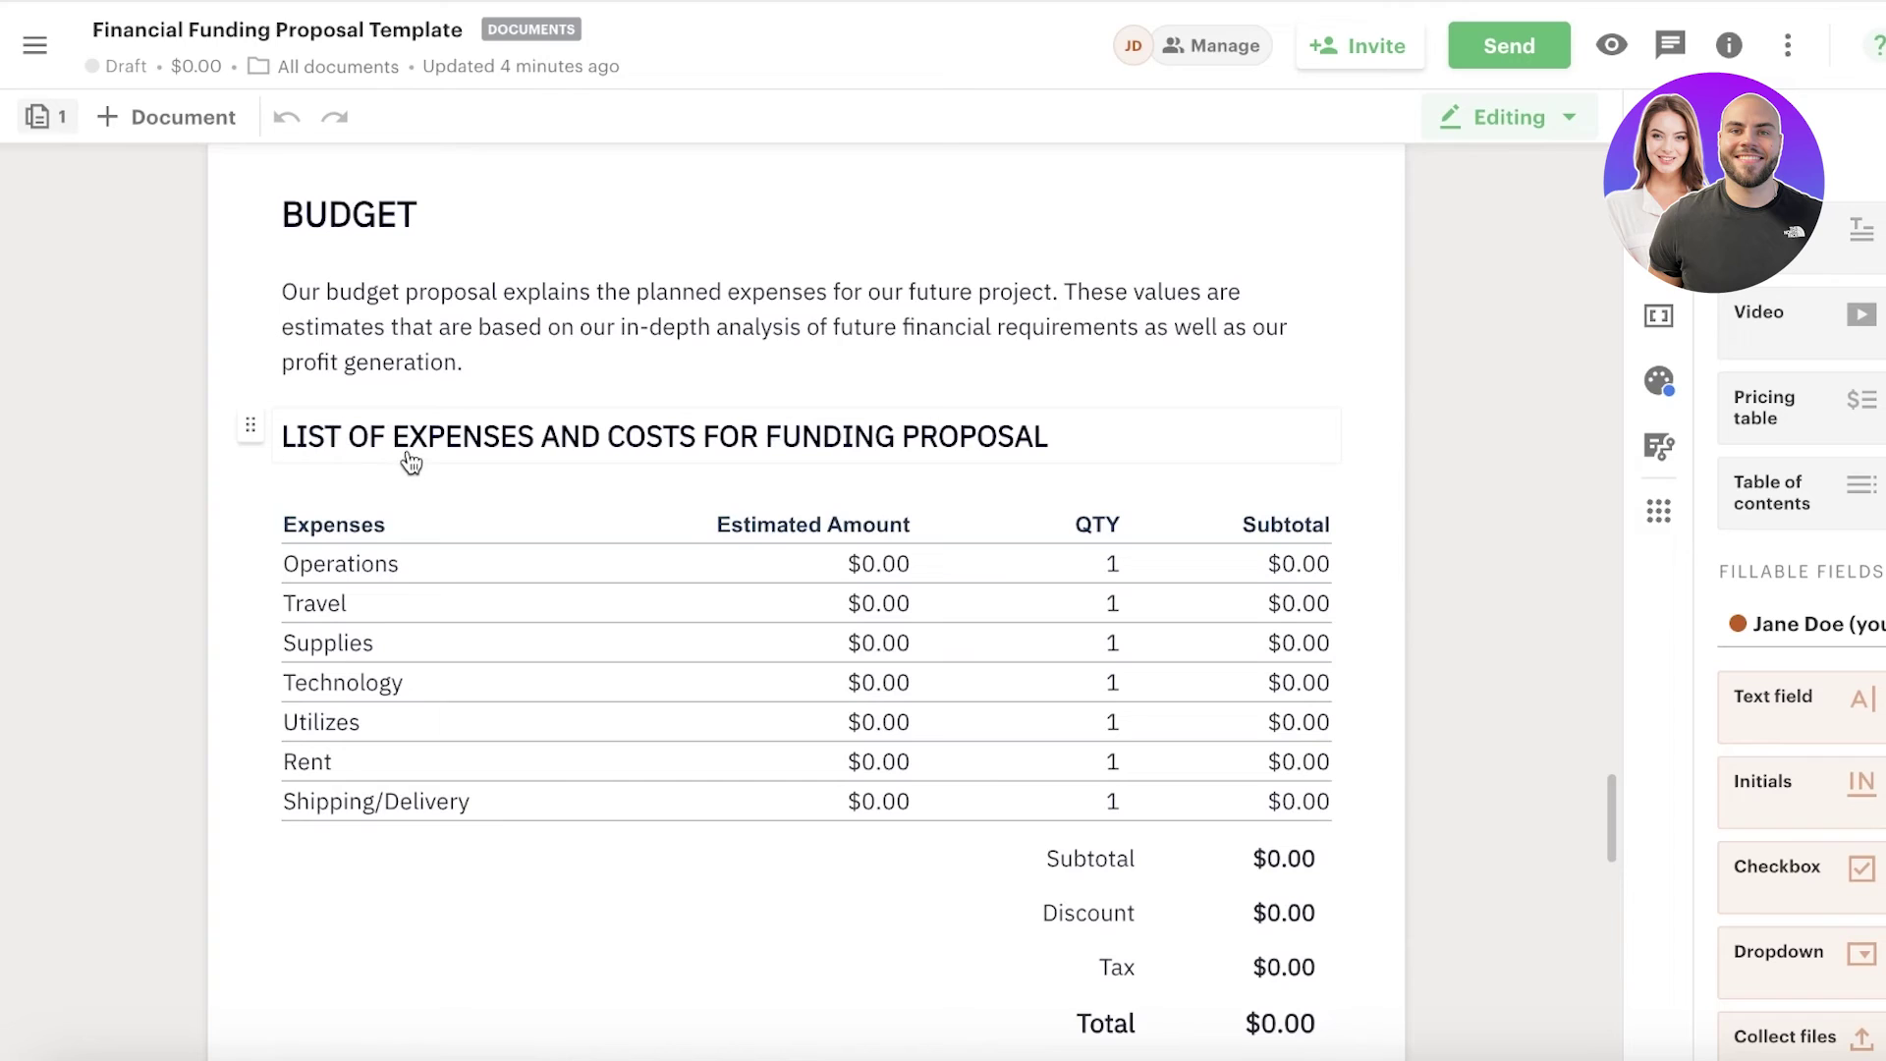
pyautogui.moveTo(407, 475)
pyautogui.scroll(3, 609, 445)
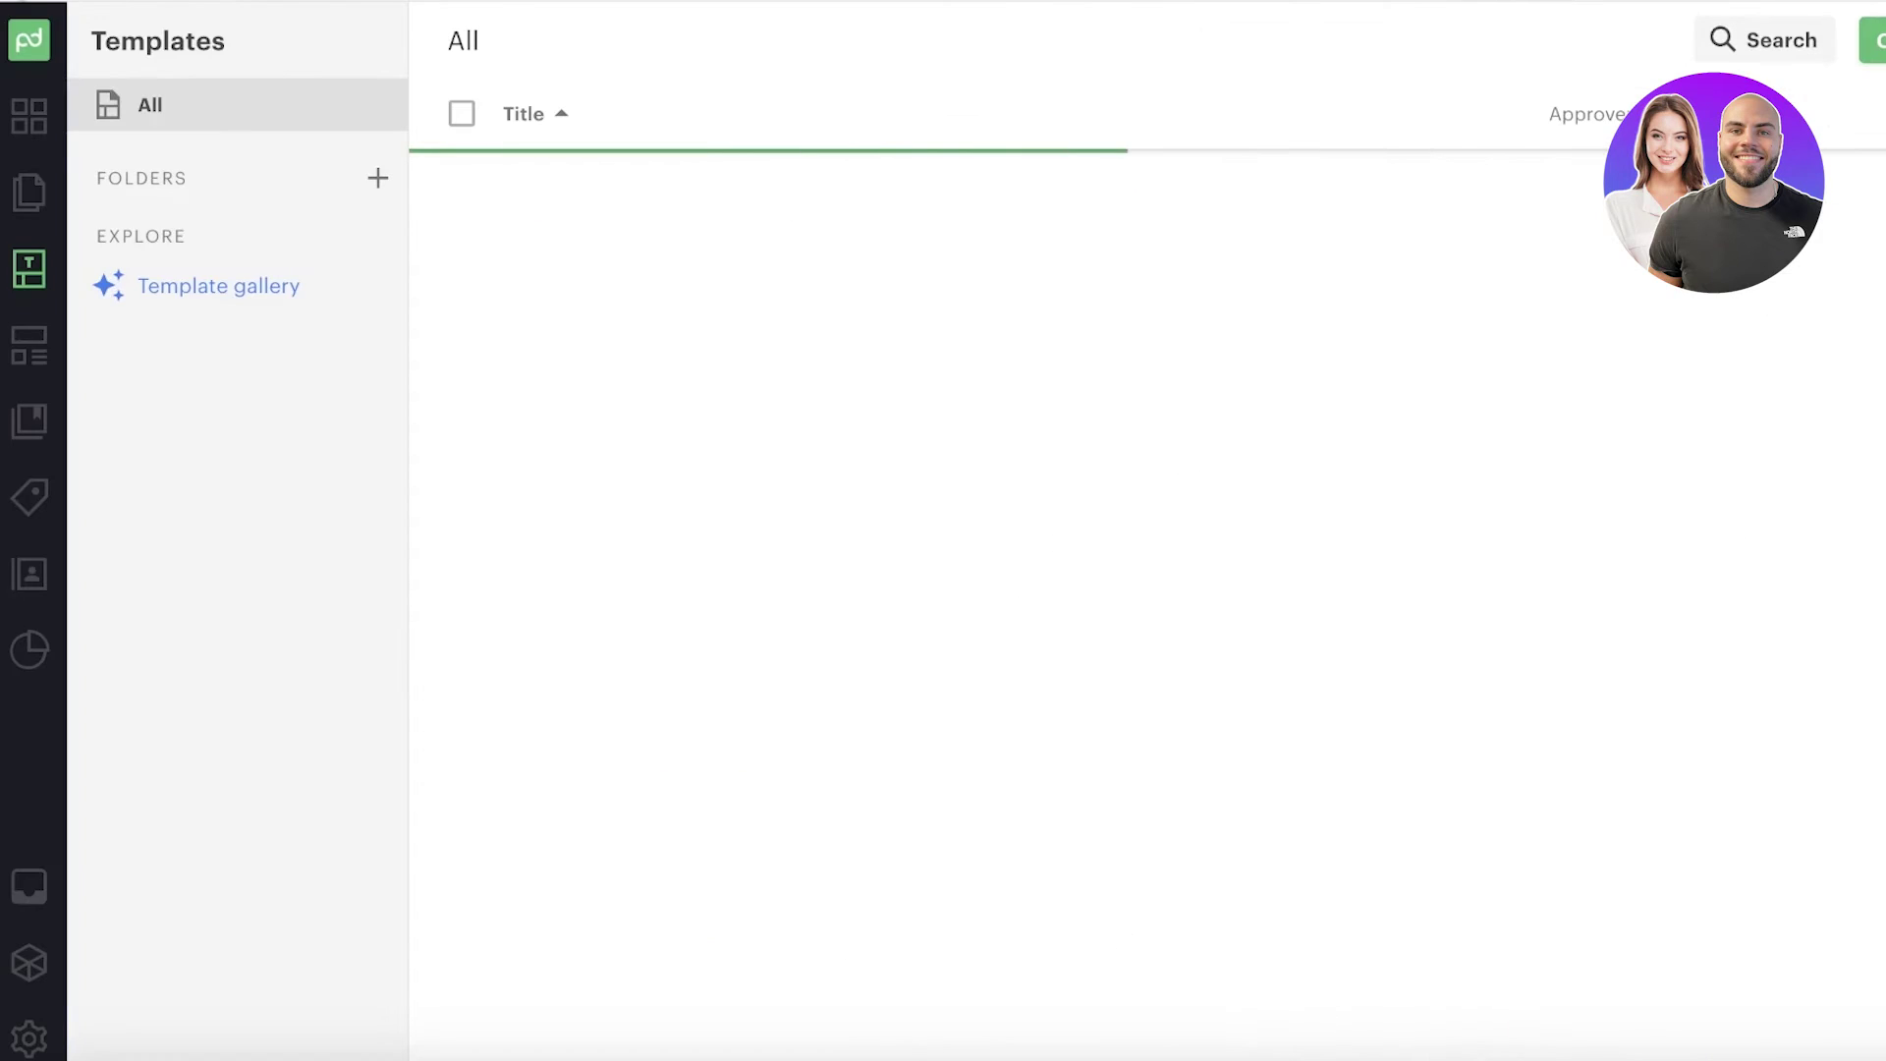
# - Create a new form in Forms using the Blank form tile
pyautogui.click(7, 364)
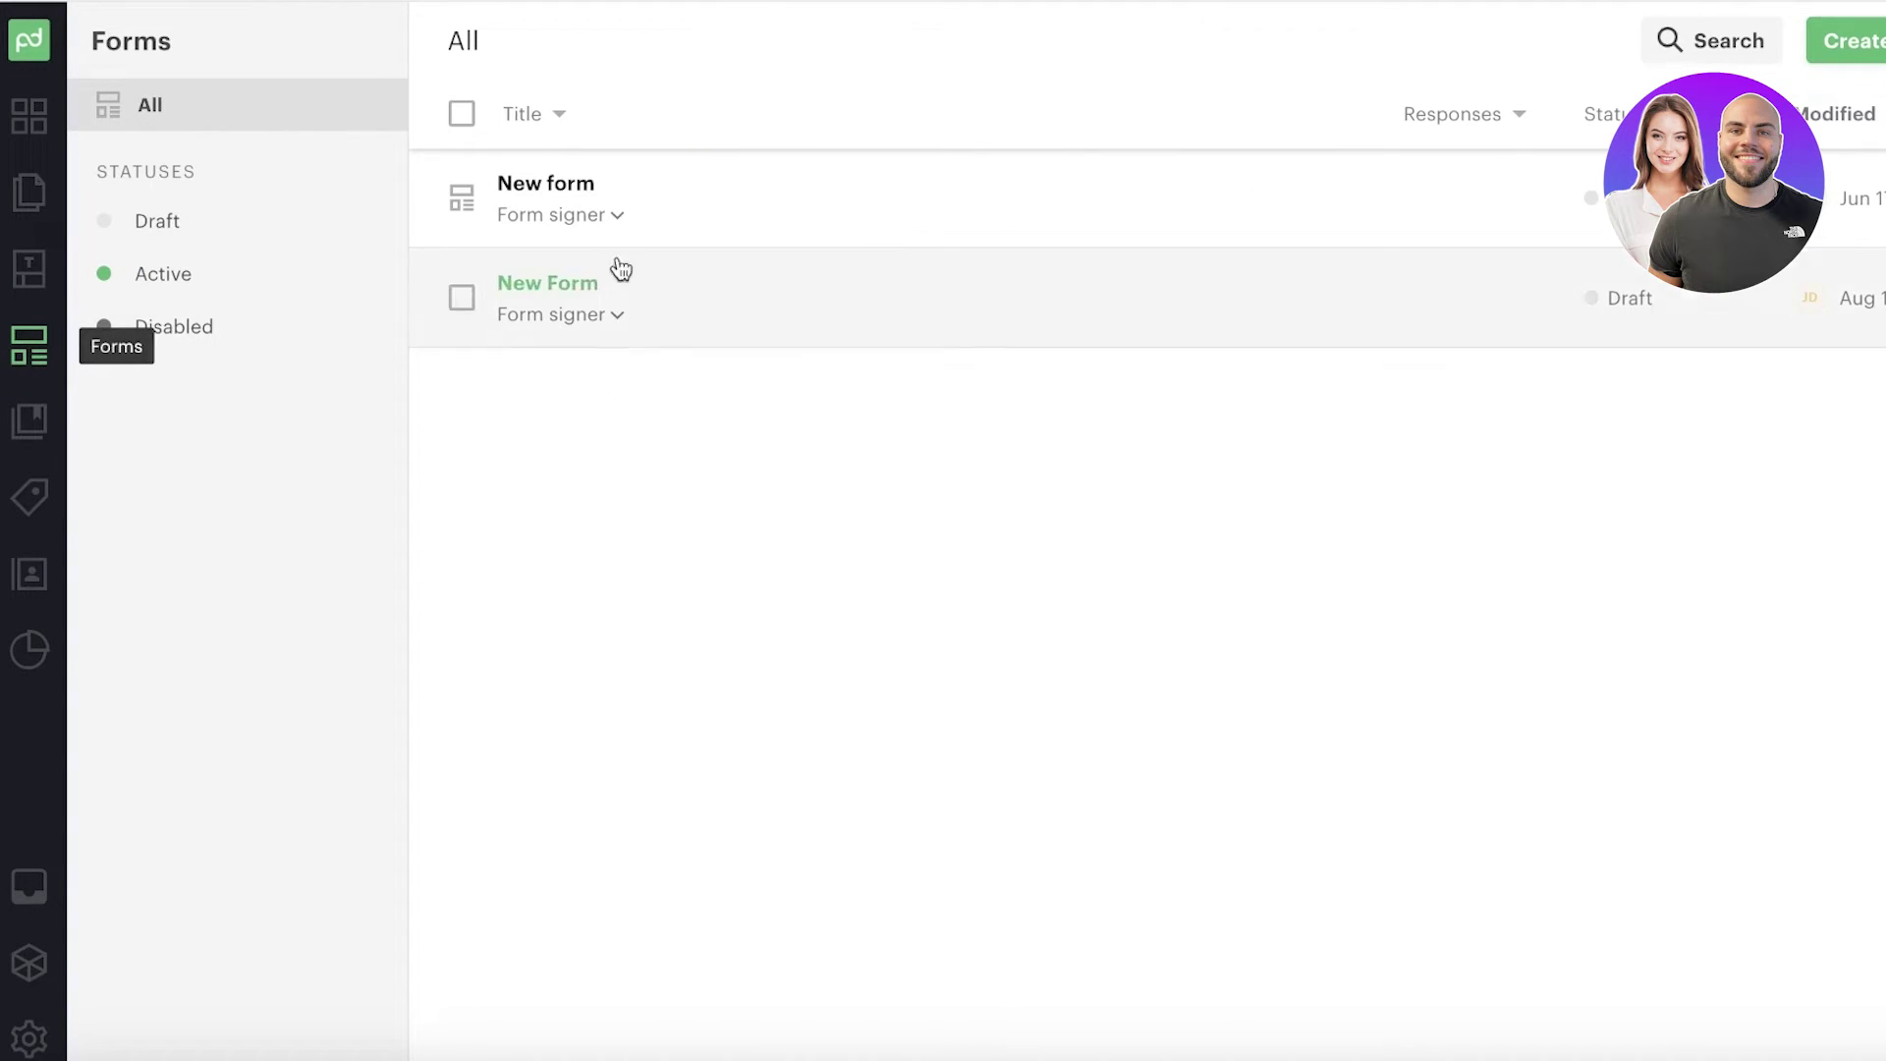
pyautogui.click(1845, 40)
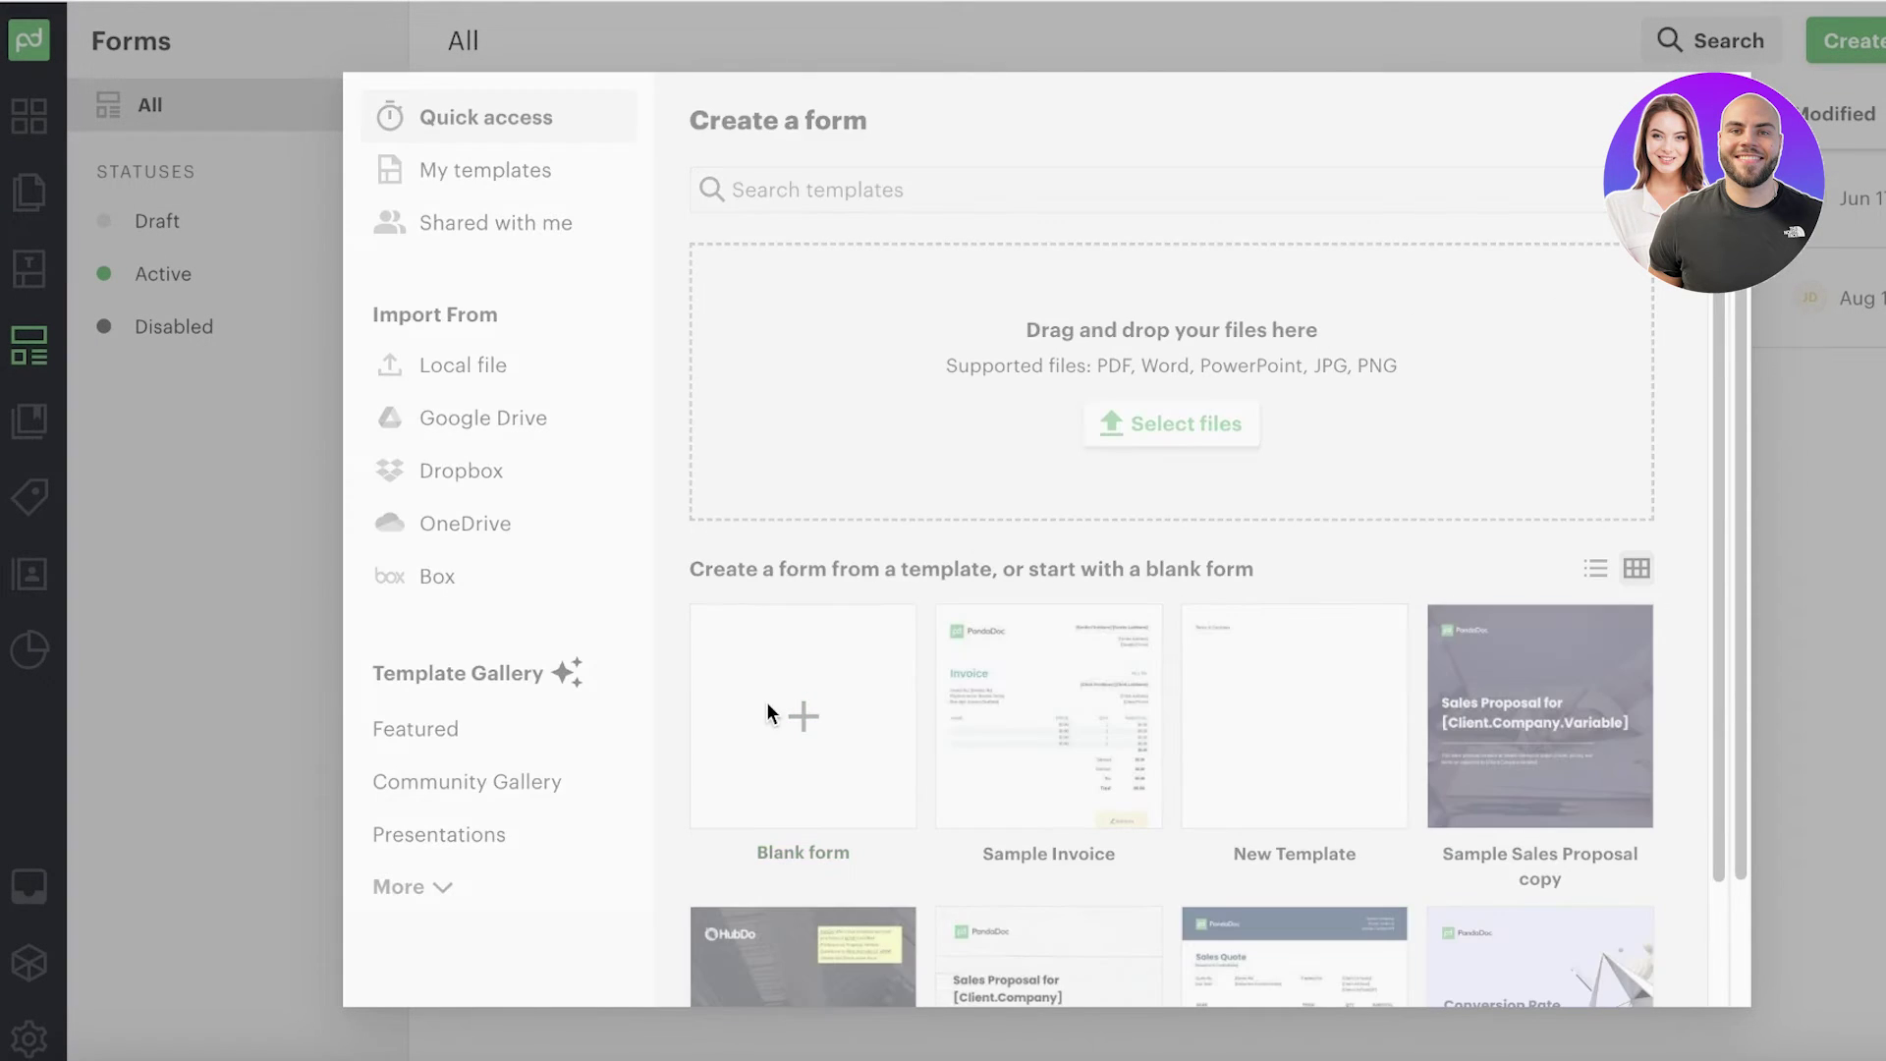
pyautogui.click(768, 707)
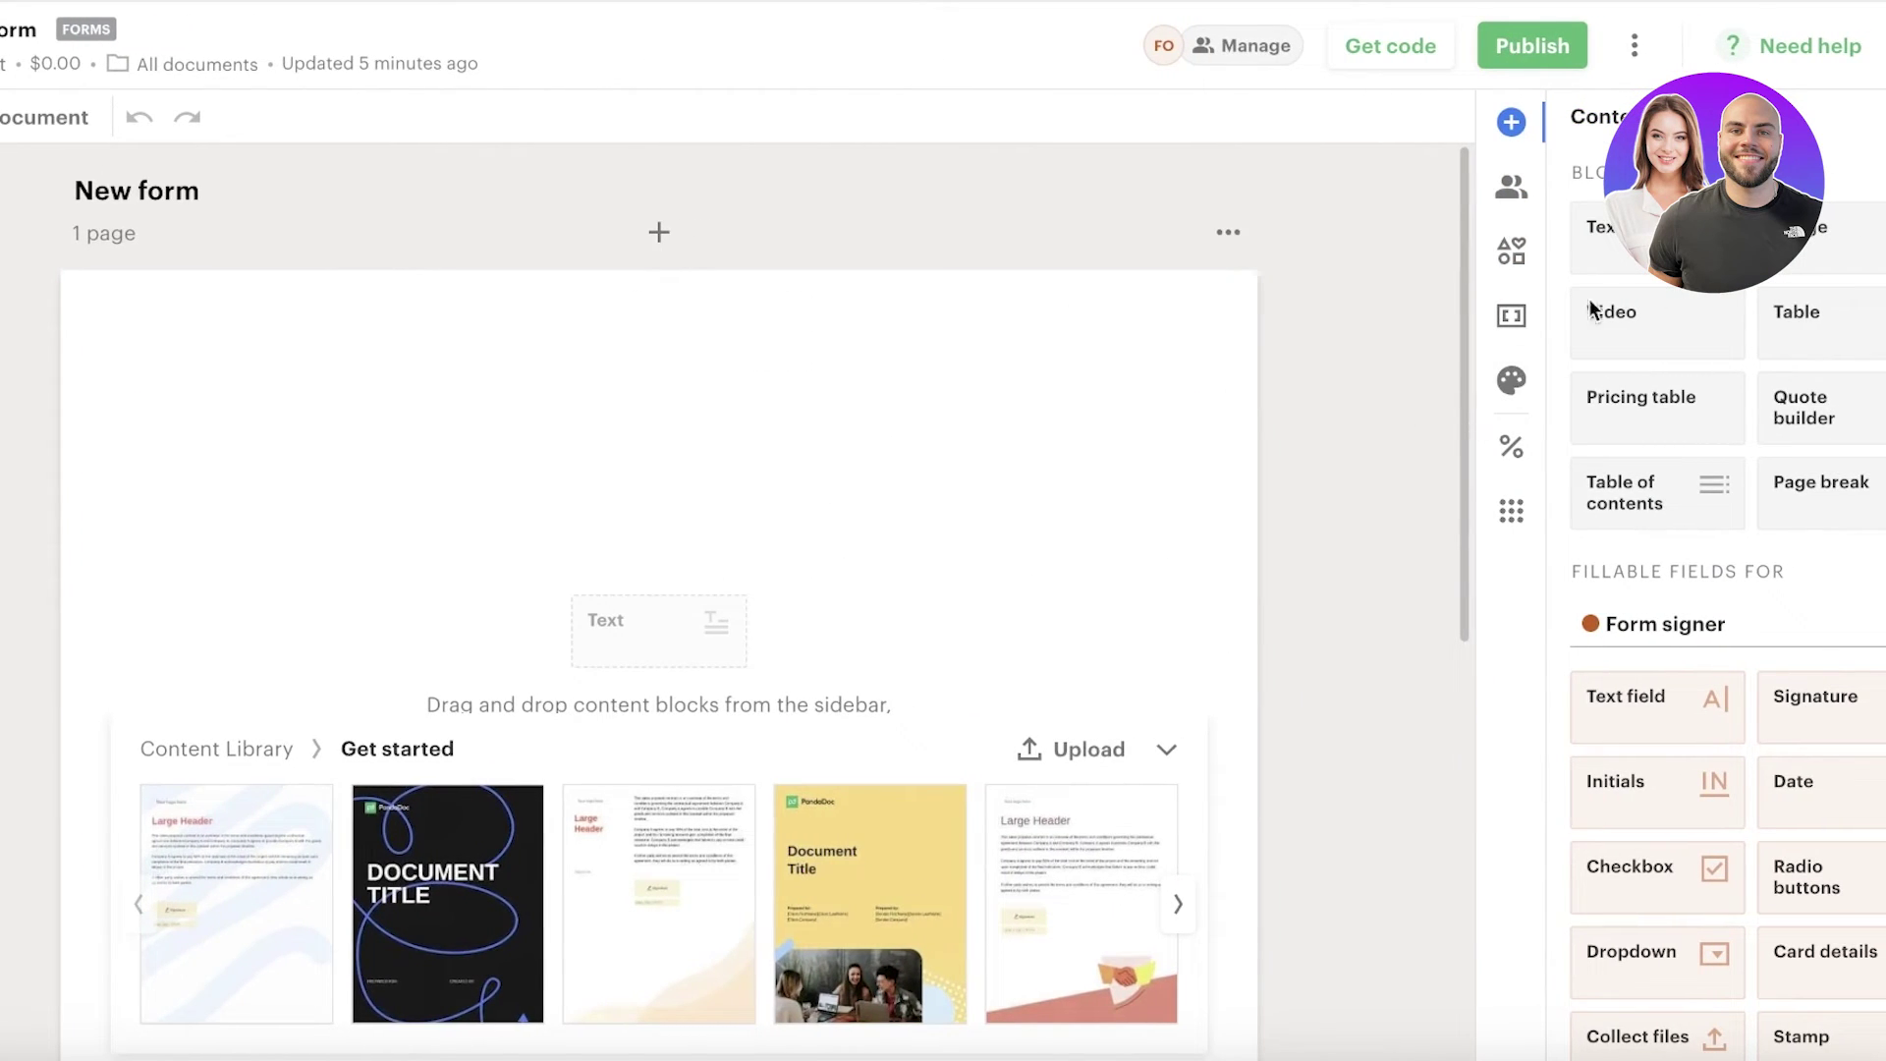
# - Add a 'Pricing Summary For 2024' text heading atop the form, with a table below it
pyautogui.moveTo(666, 404); pyautogui.dragTo(385, 382)
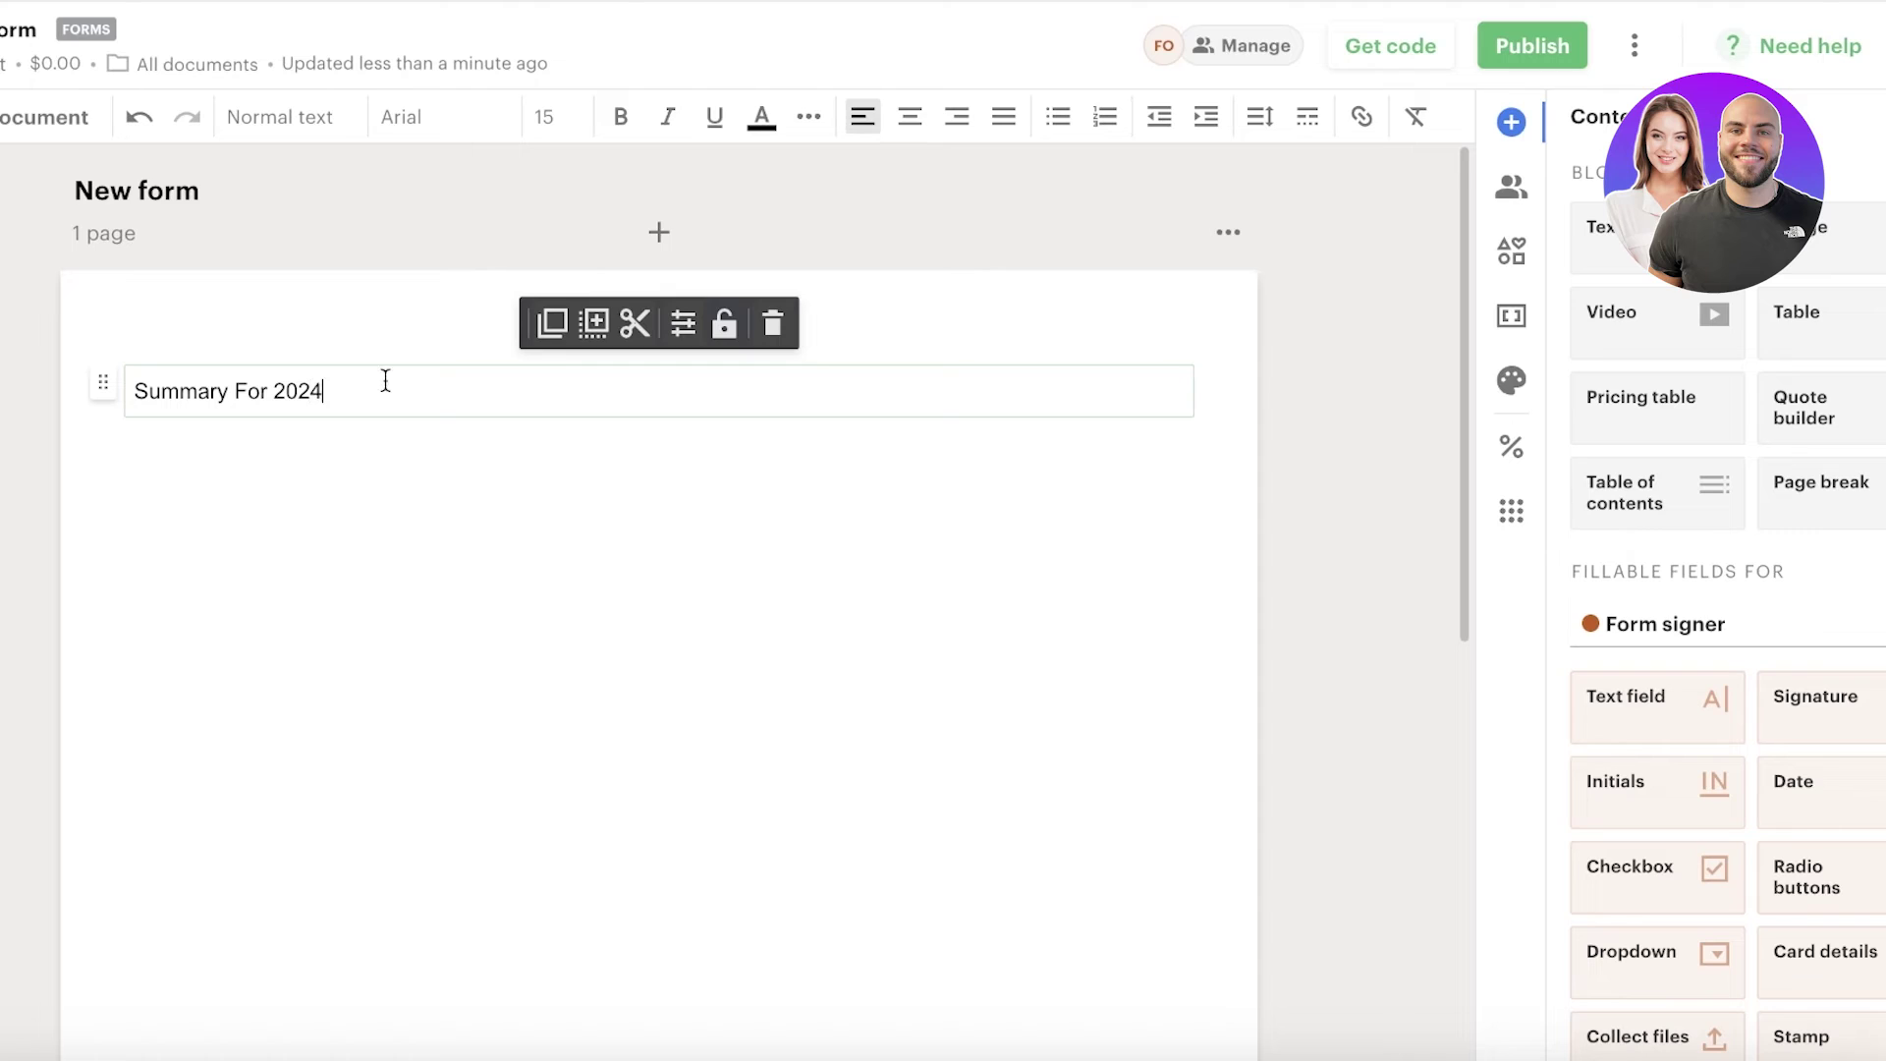
pyautogui.click(135, 391)
pyautogui.write('P')
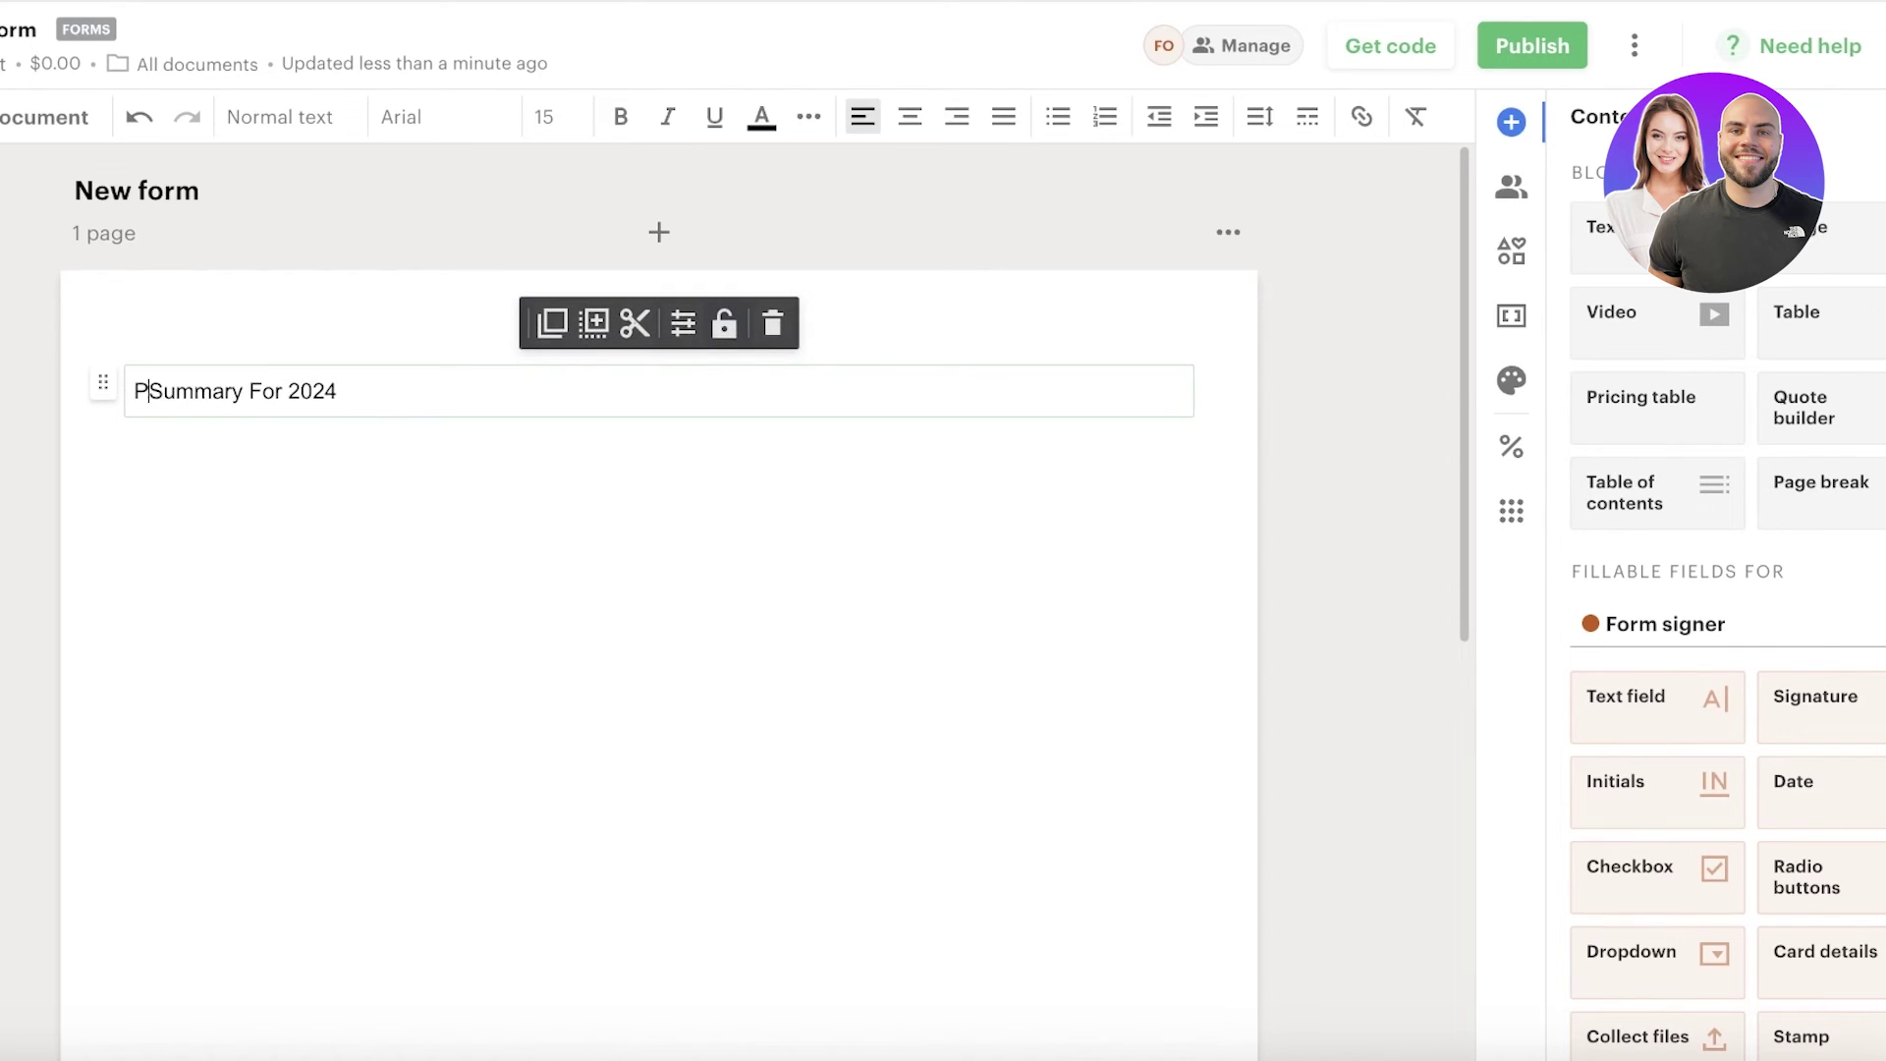
pyautogui.write('ricing')
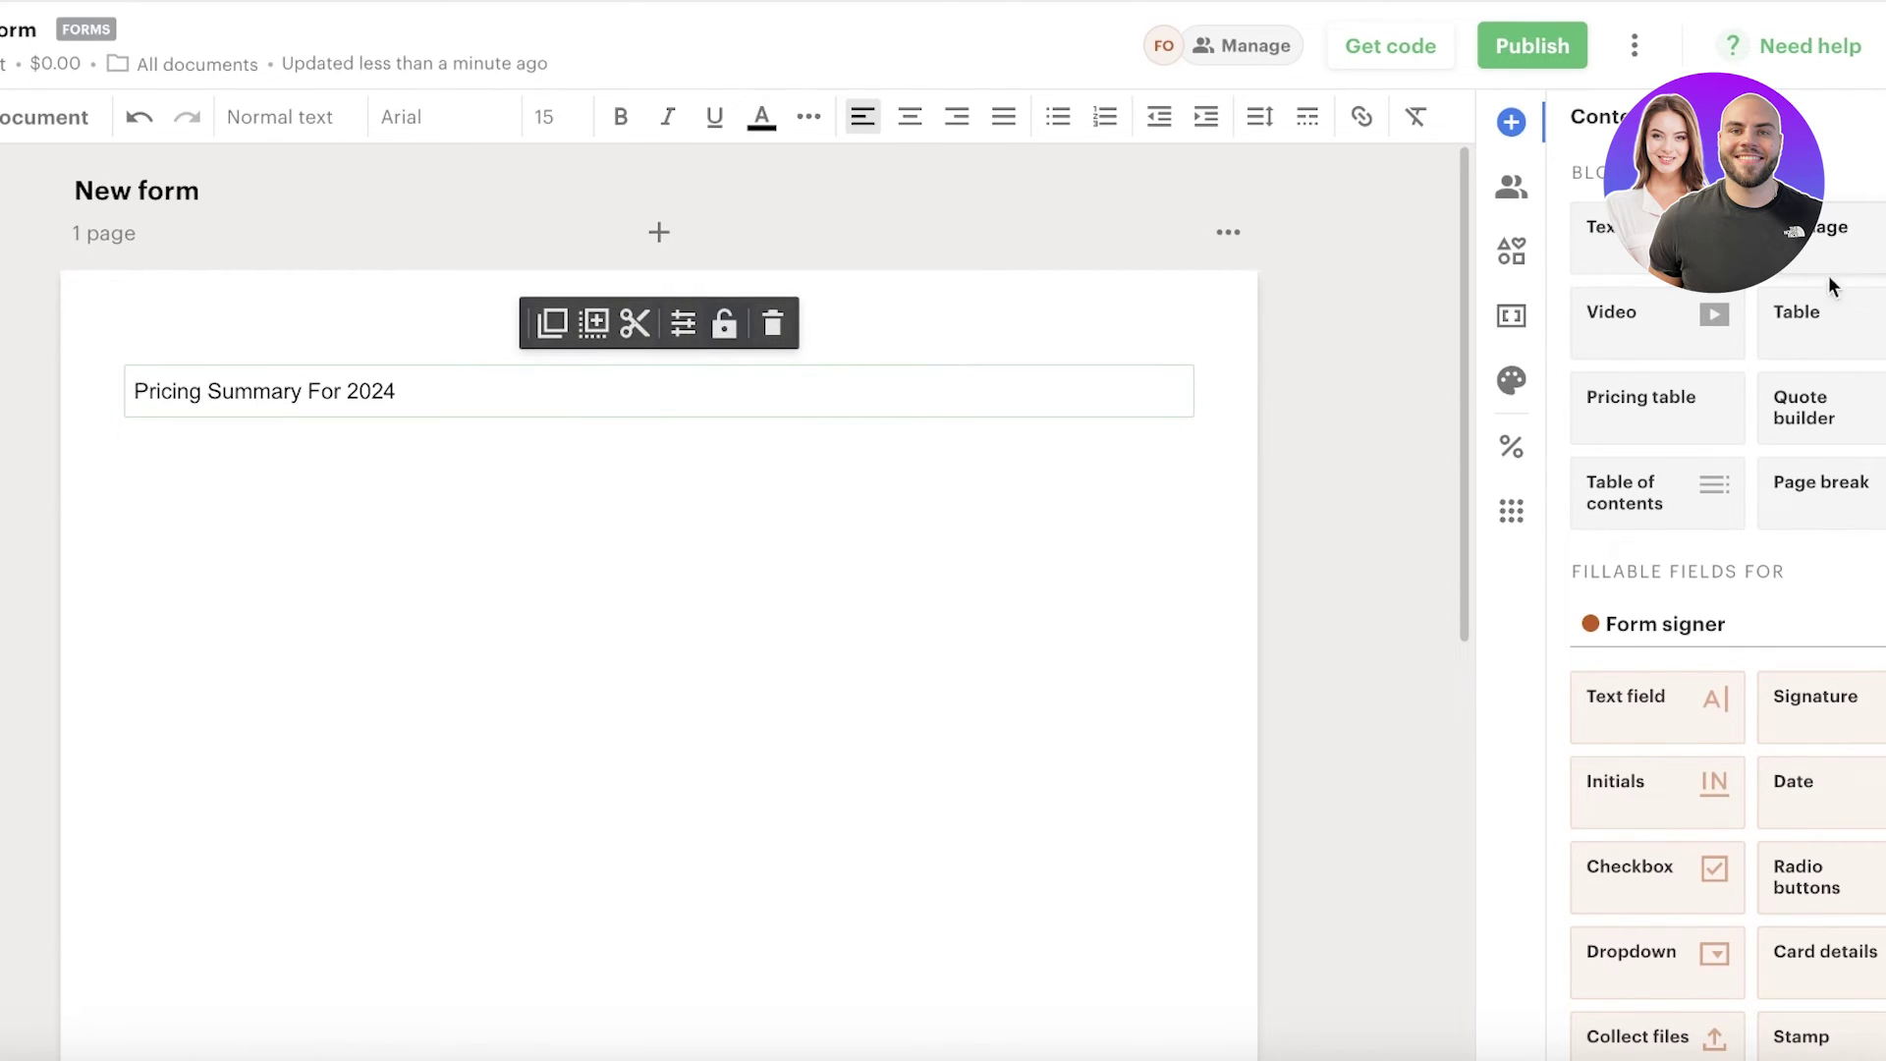
pyautogui.moveTo(1796, 314); pyautogui.dragTo(344, 511)
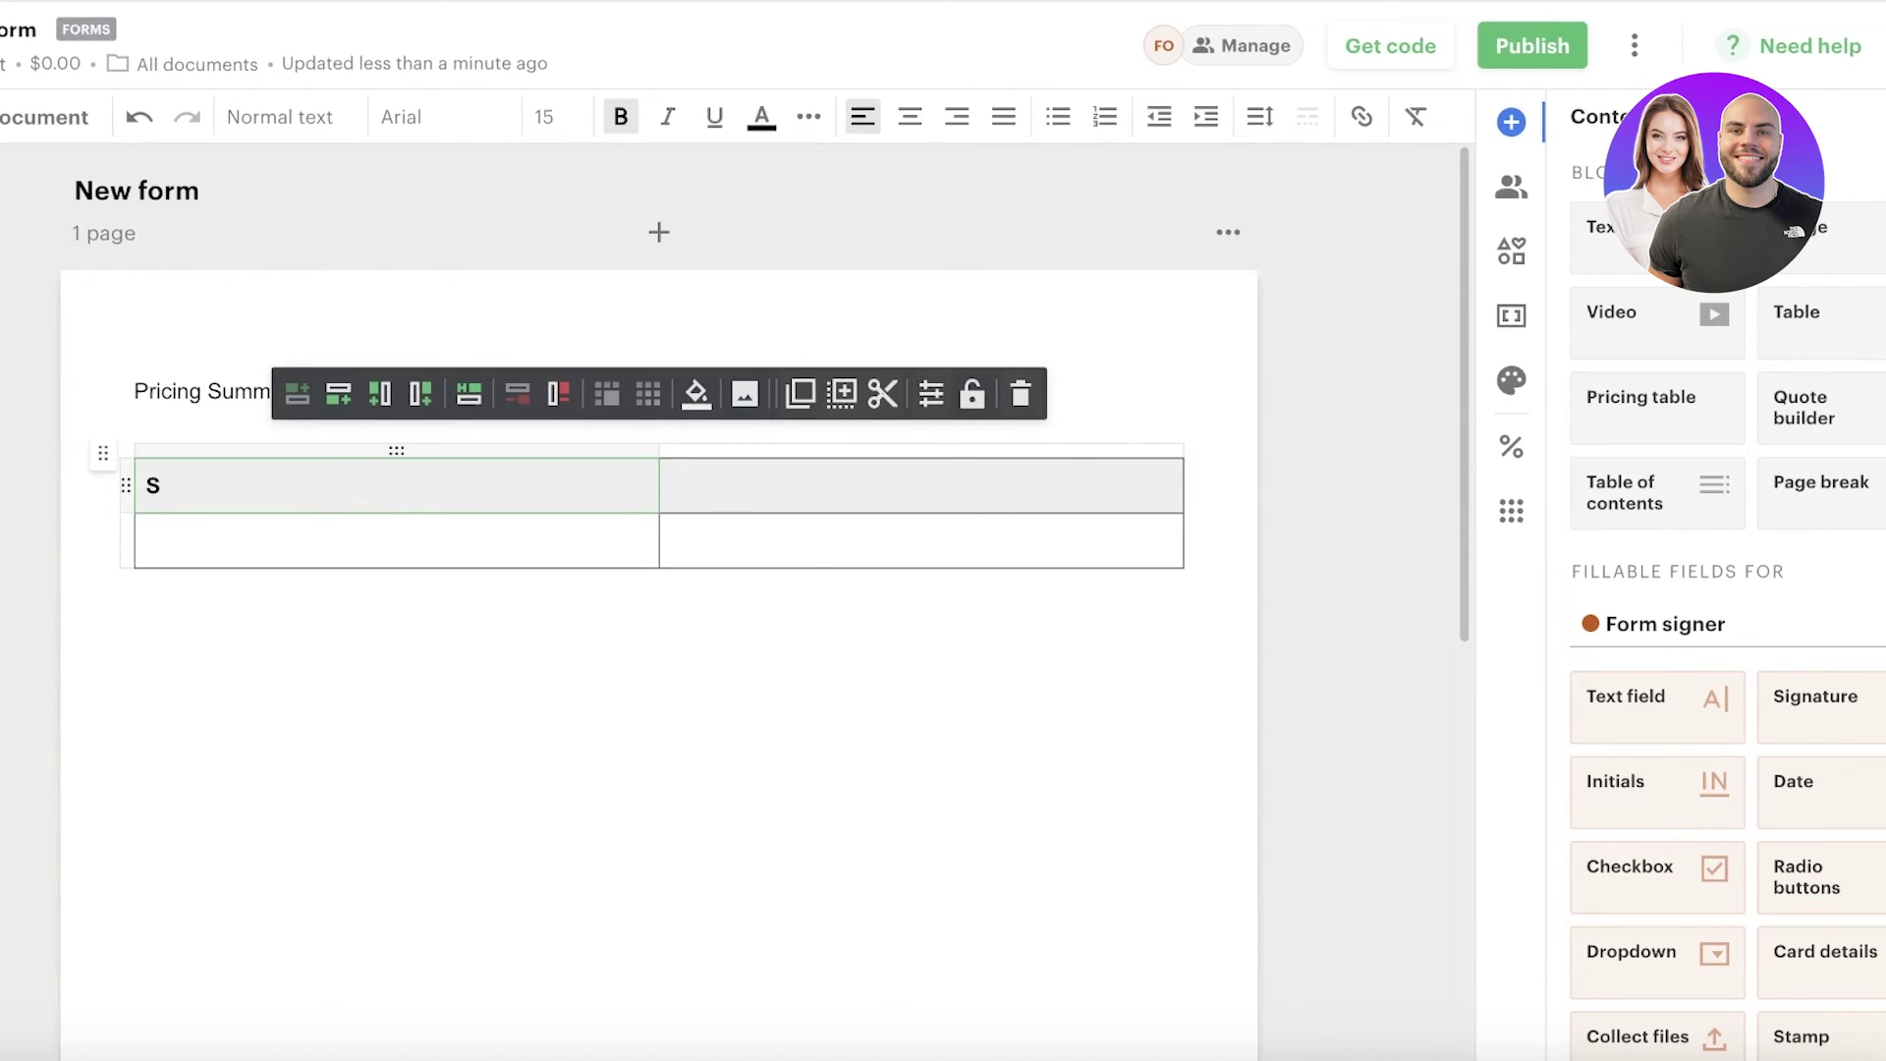
# - Fill the table's two header cells with 'Services' and 'Cost'
pyautogui.write('Services')
pyautogui.click(871, 484)
pyautogui.write('Cost')
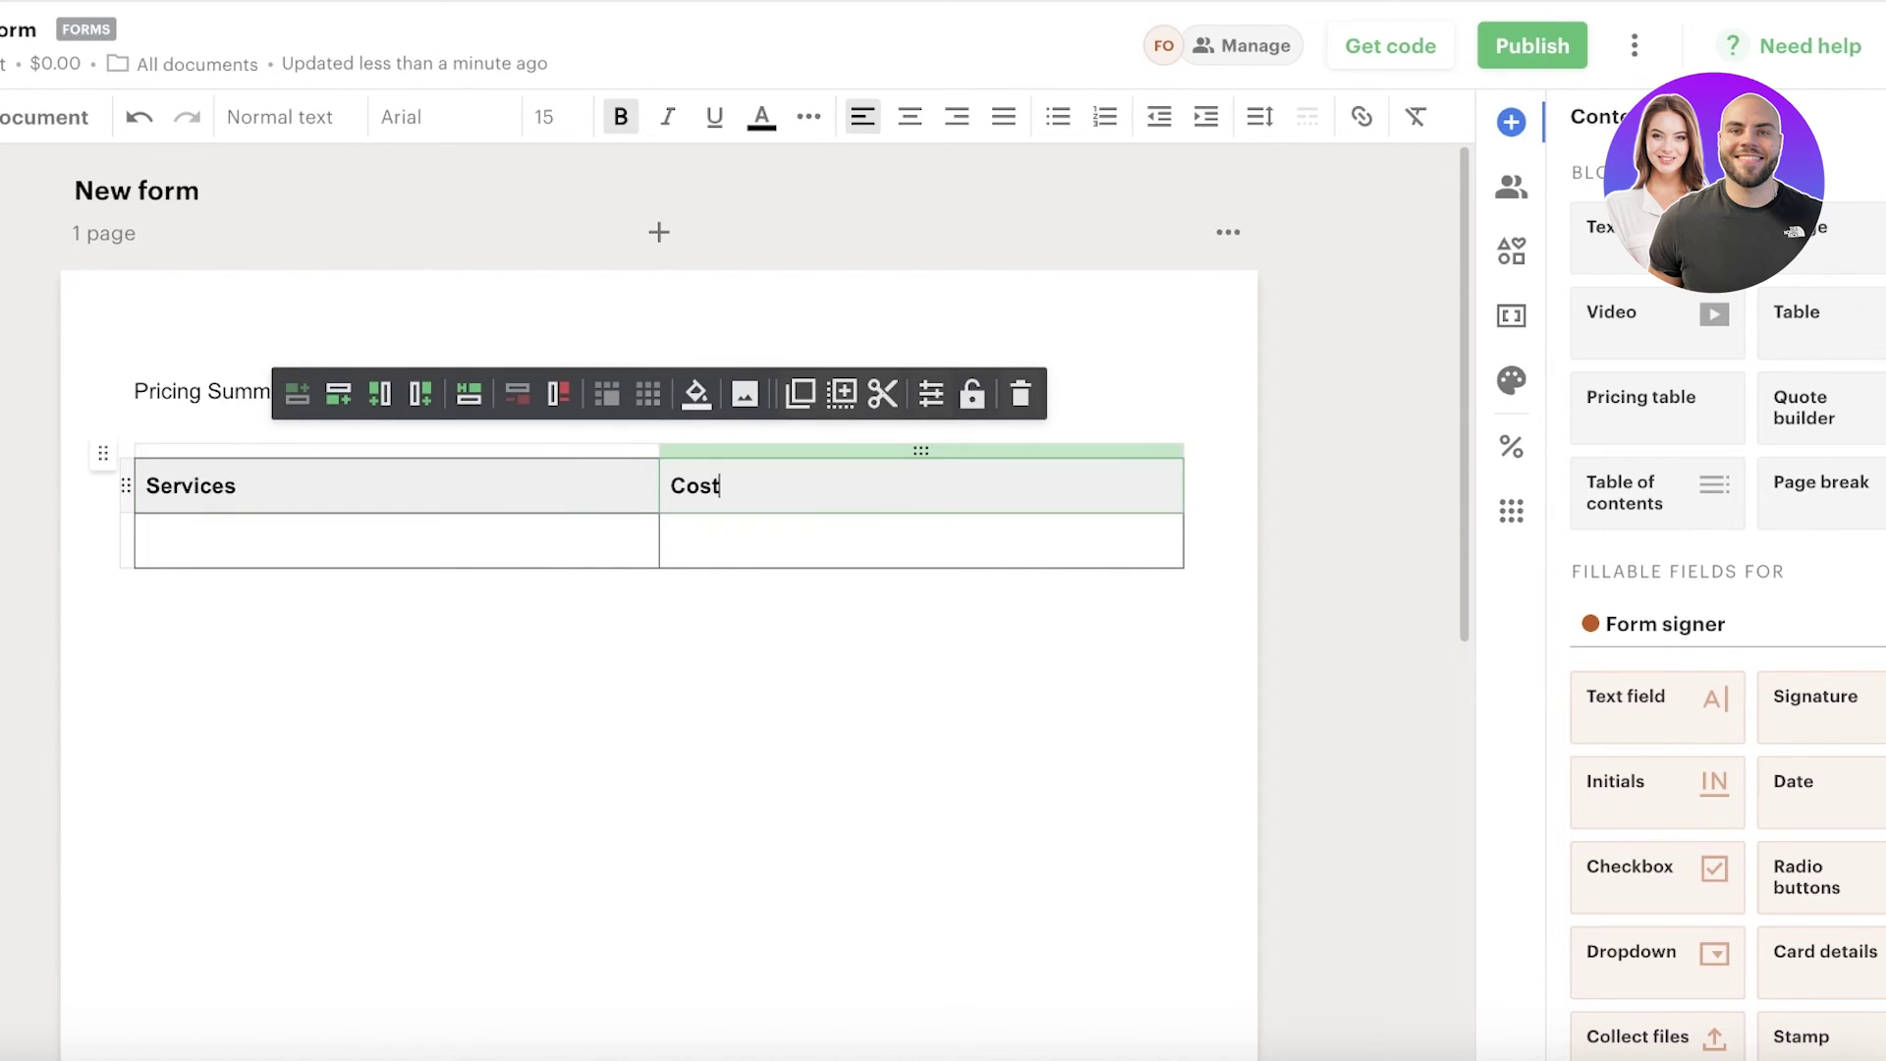
pyautogui.click(468, 539)
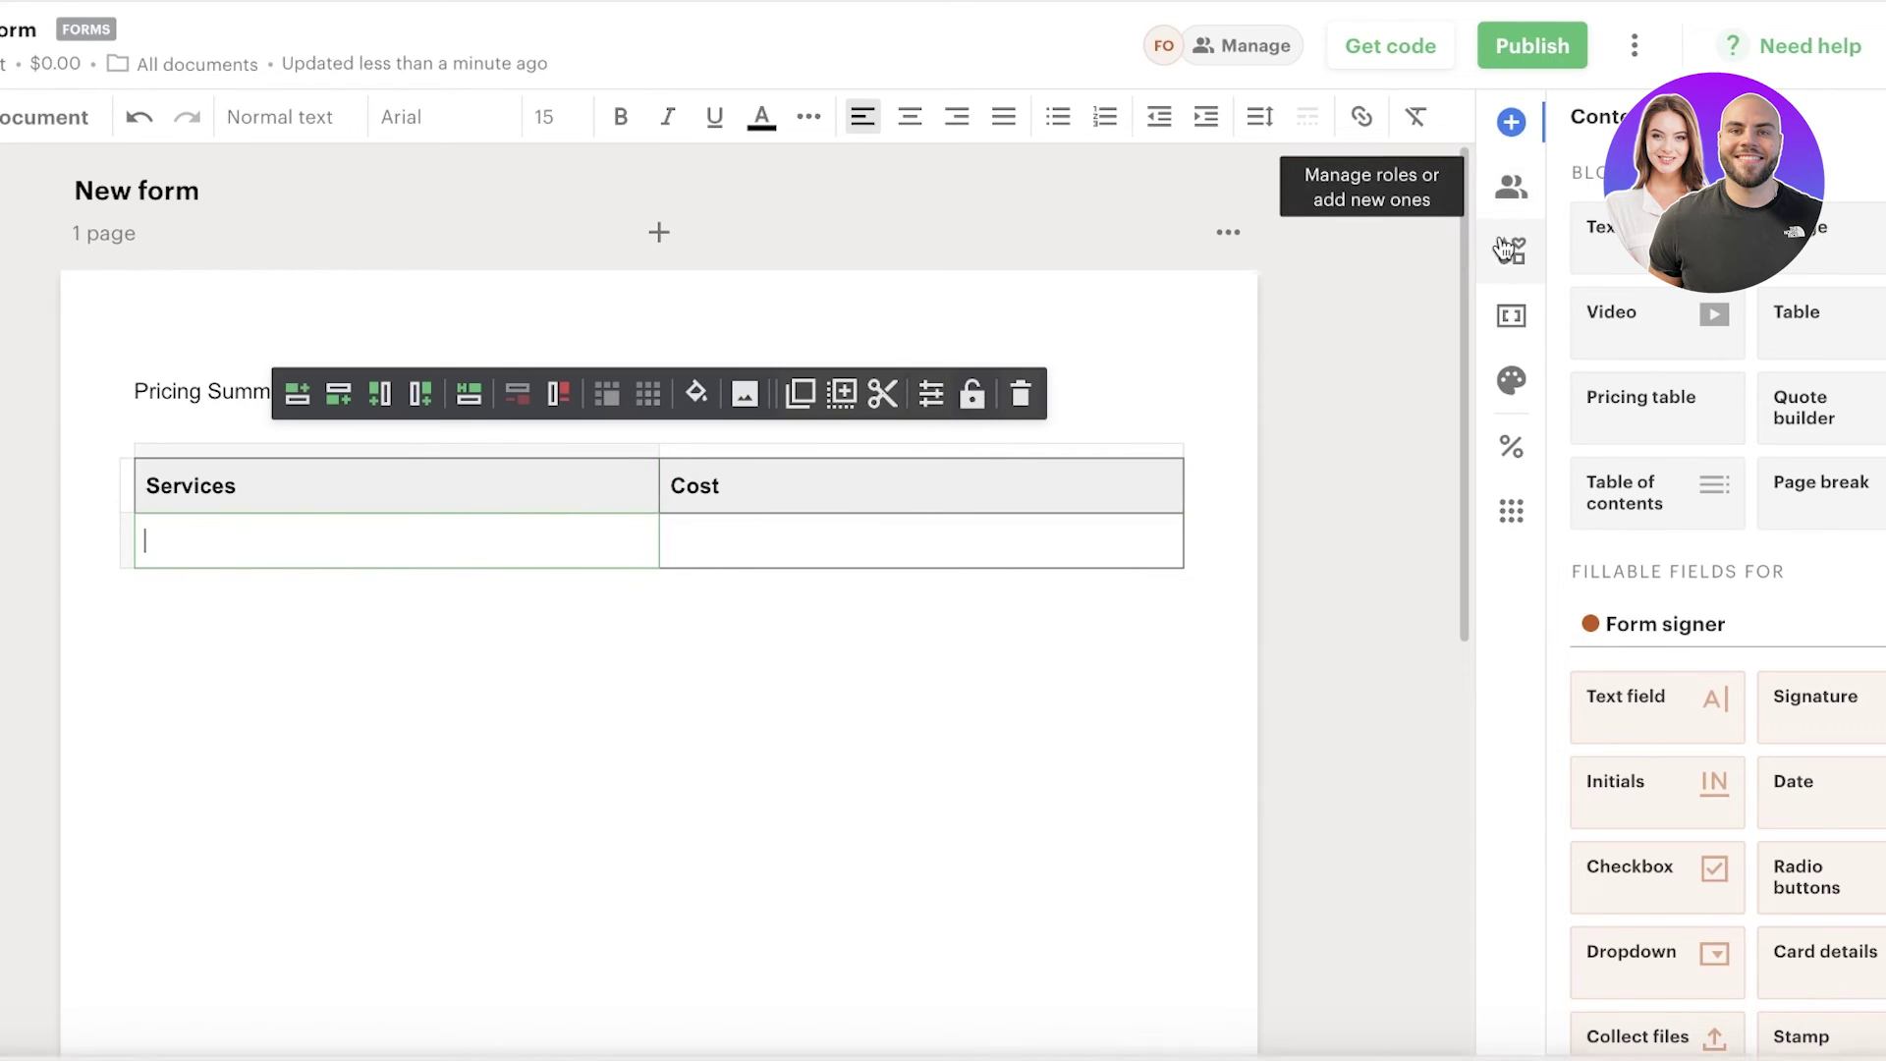
# - In the Variables panel, create a custom variable 'Products' and set its value to 'A'
pyautogui.click(1516, 331)
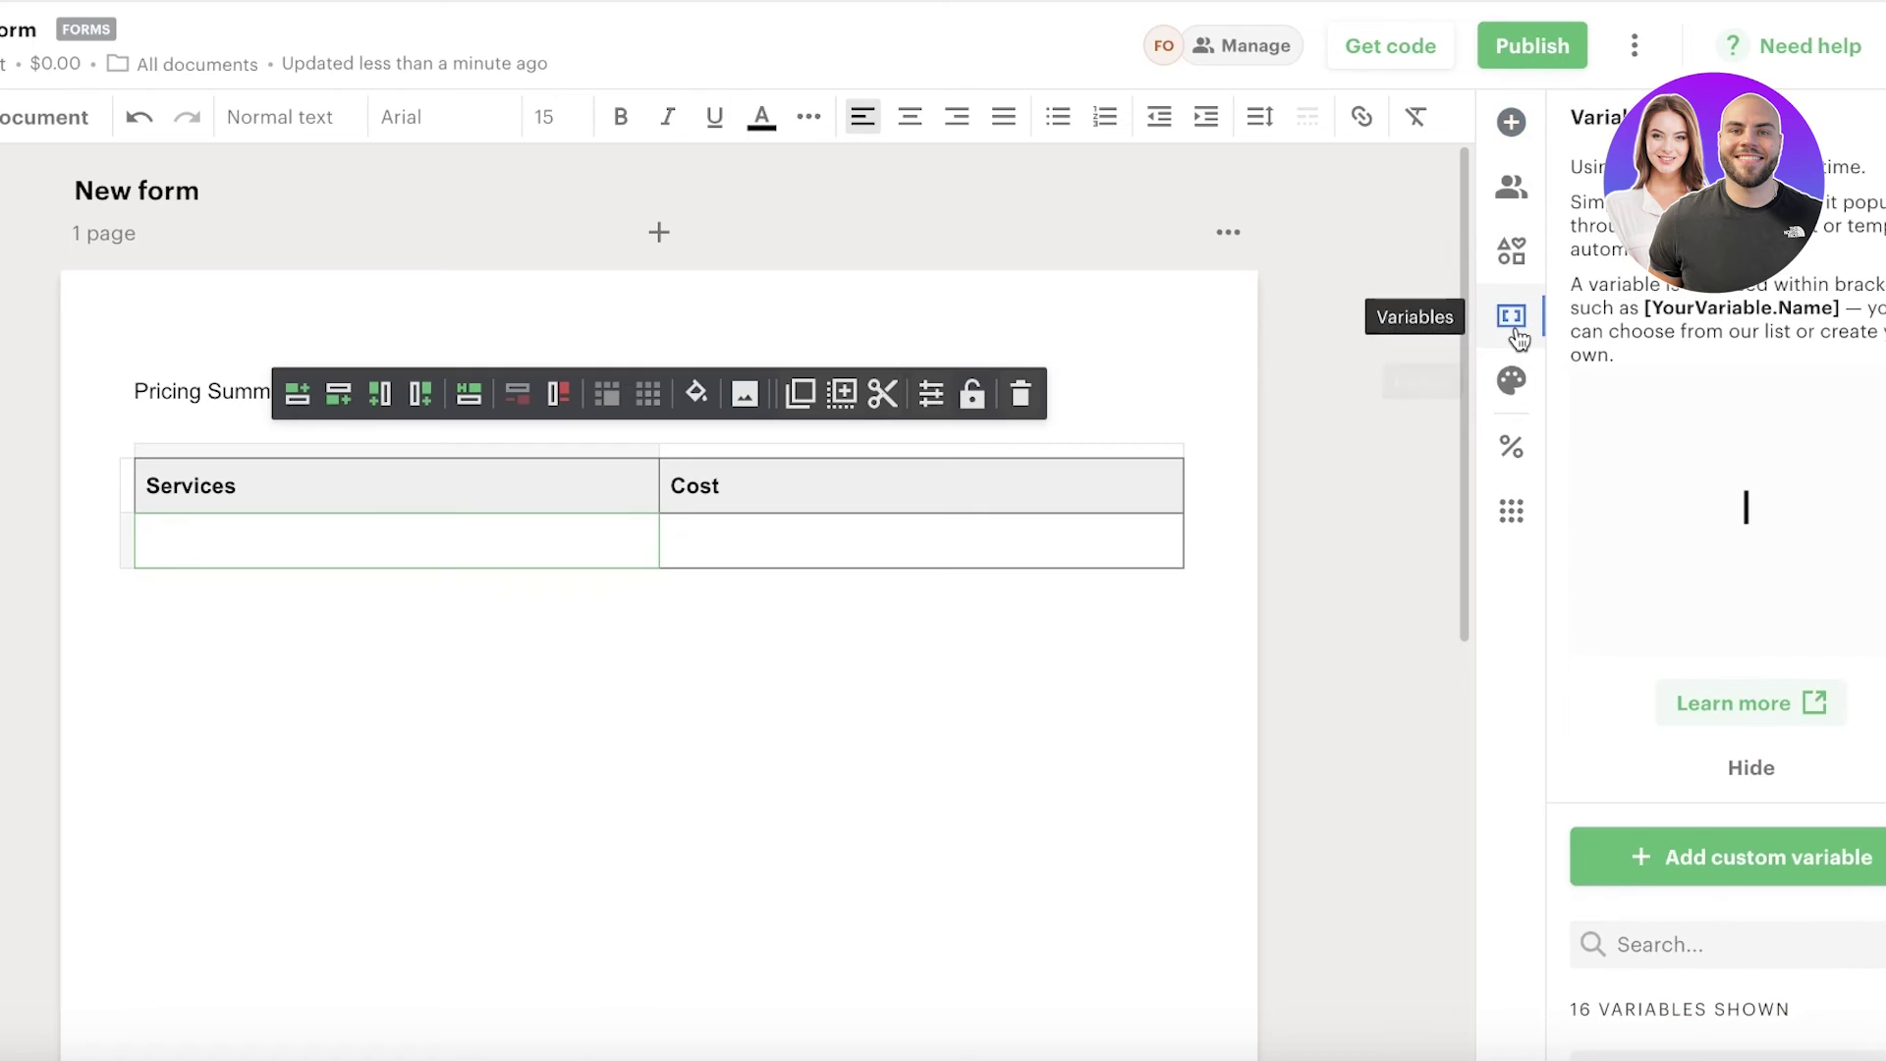
pyautogui.click(1668, 843)
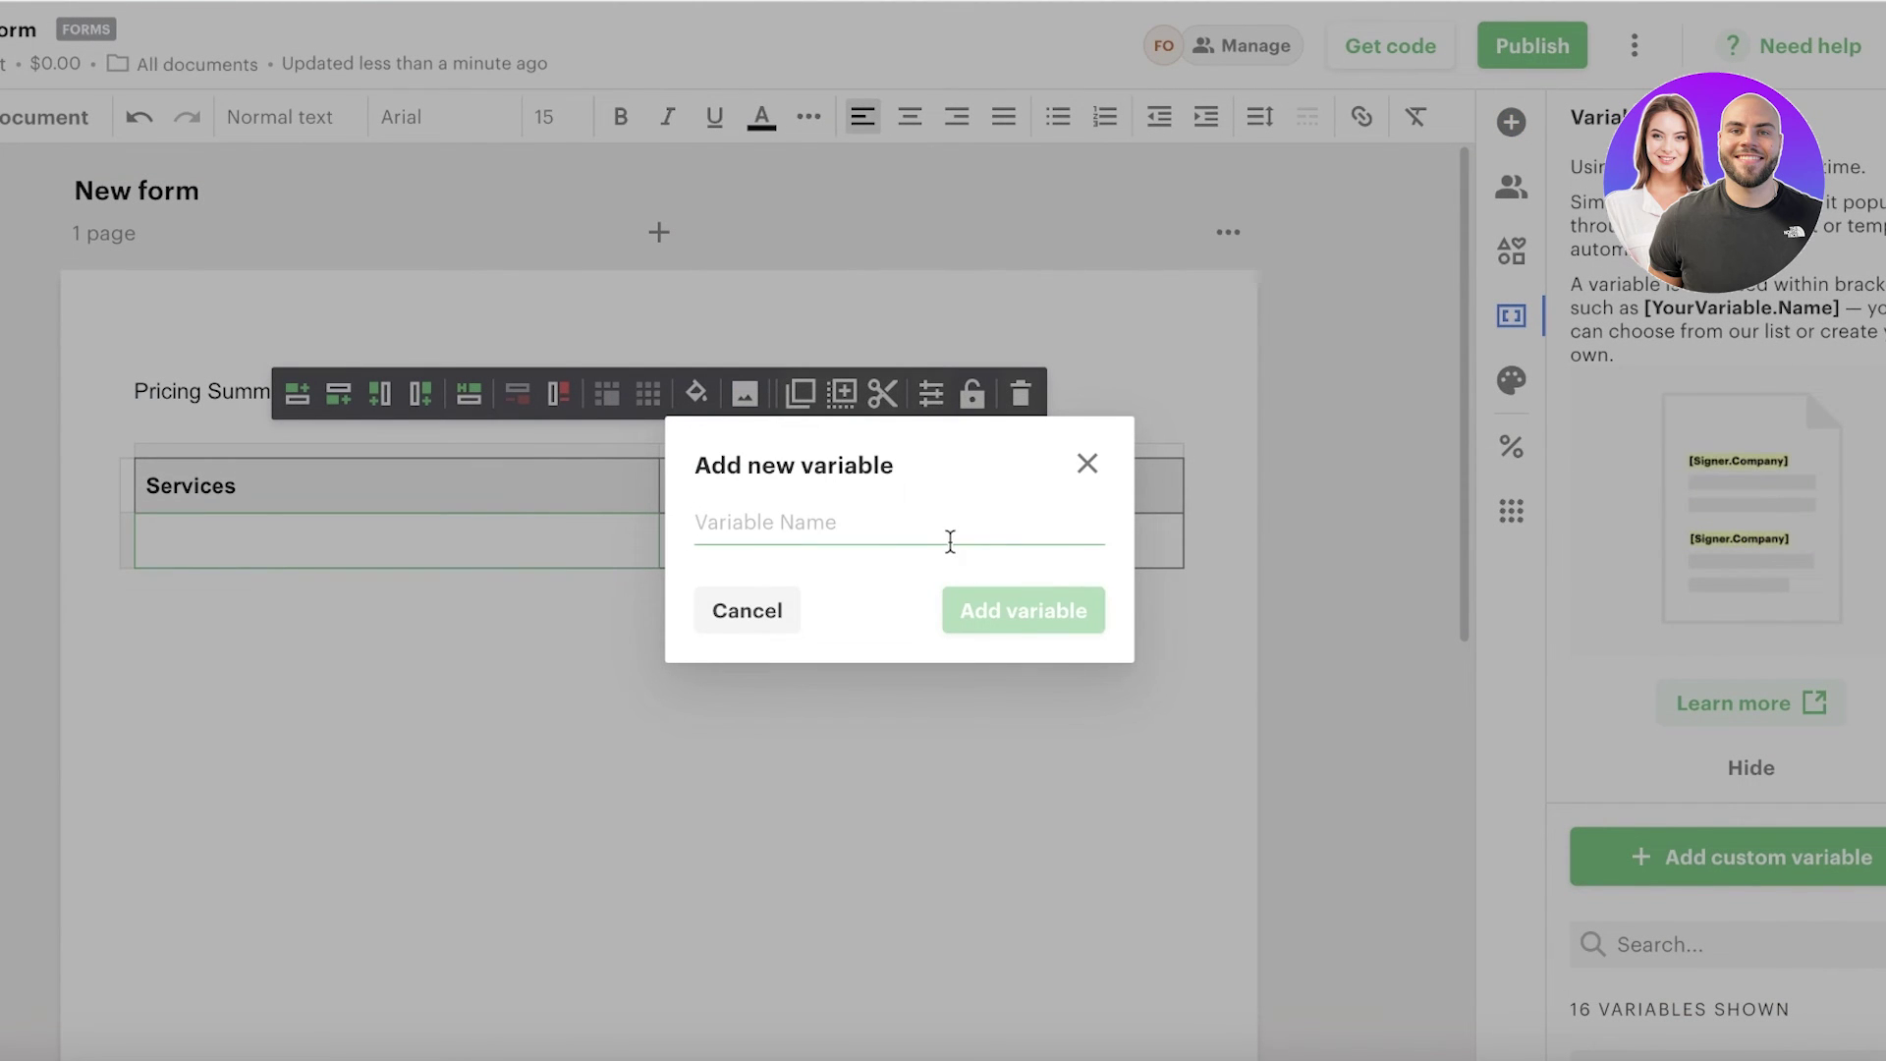
pyautogui.write('Products')
pyautogui.press('Return')
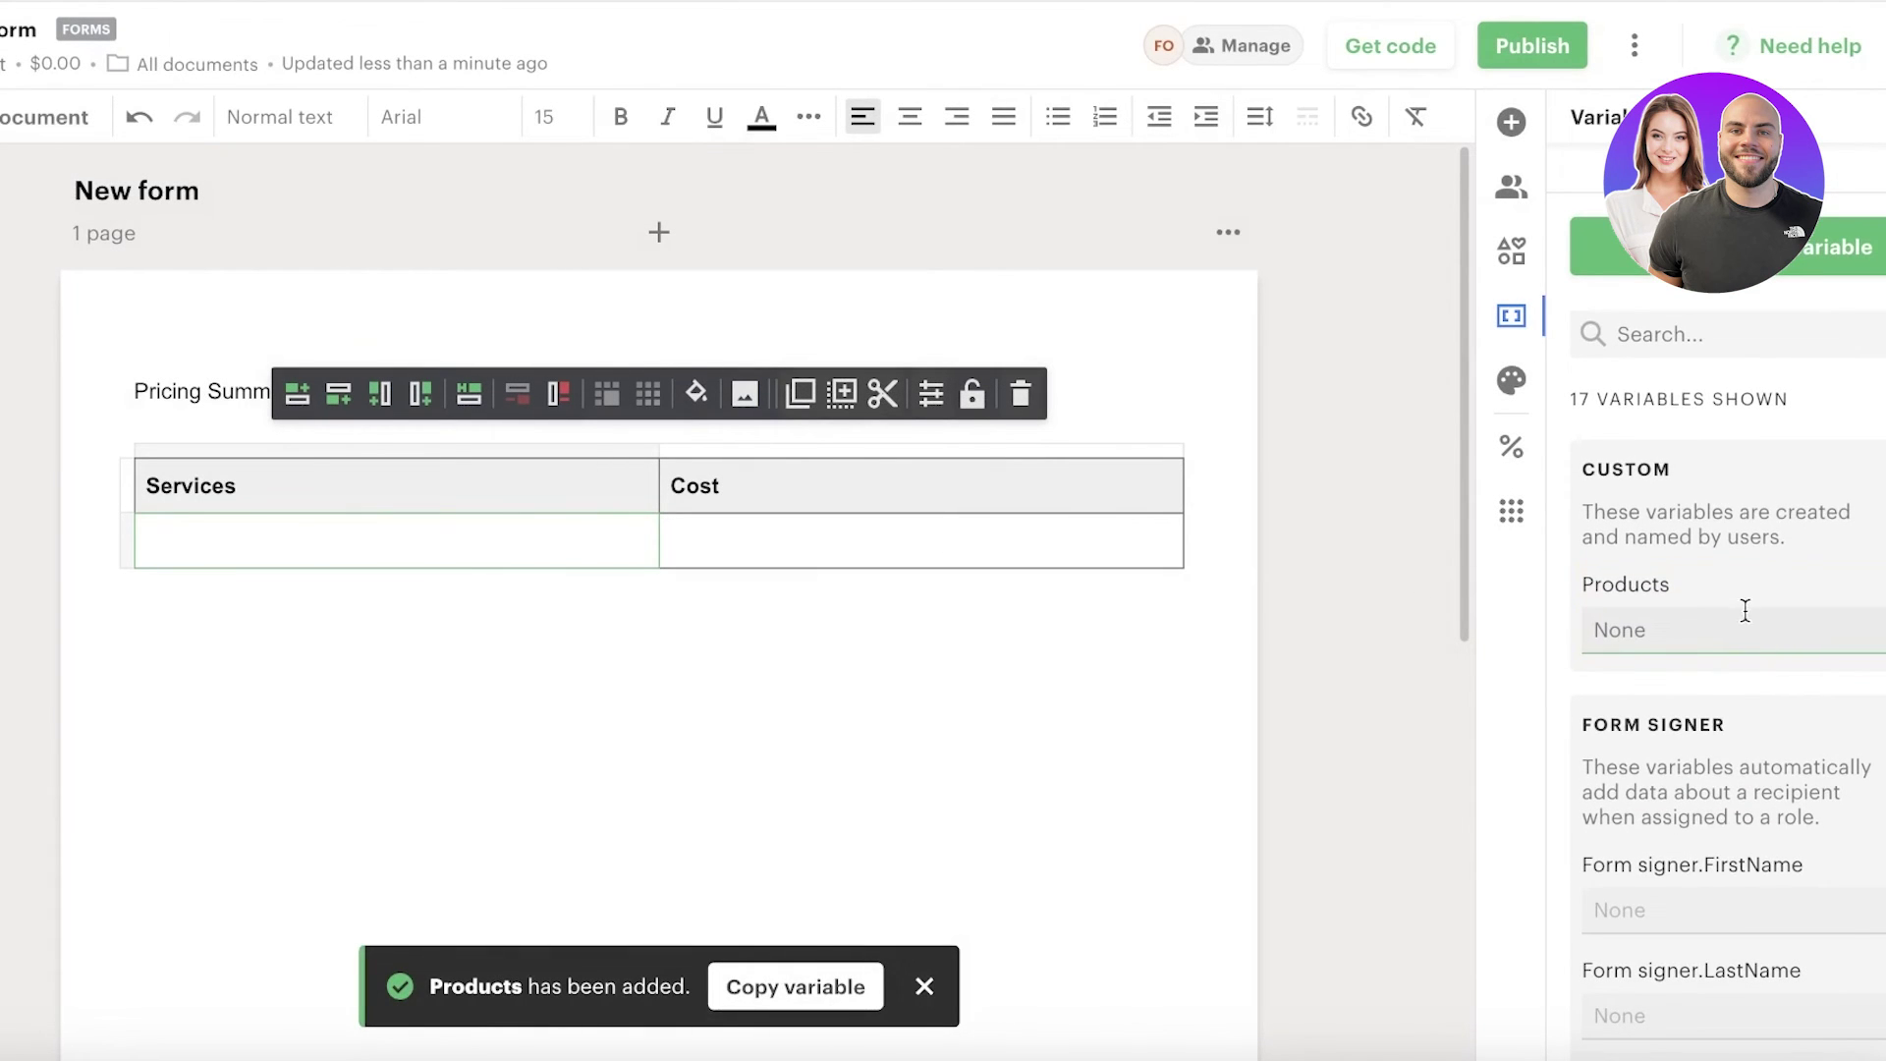
pyautogui.click(1741, 620)
pyautogui.write('A')
pyautogui.scroll(-3, 1750, 754)
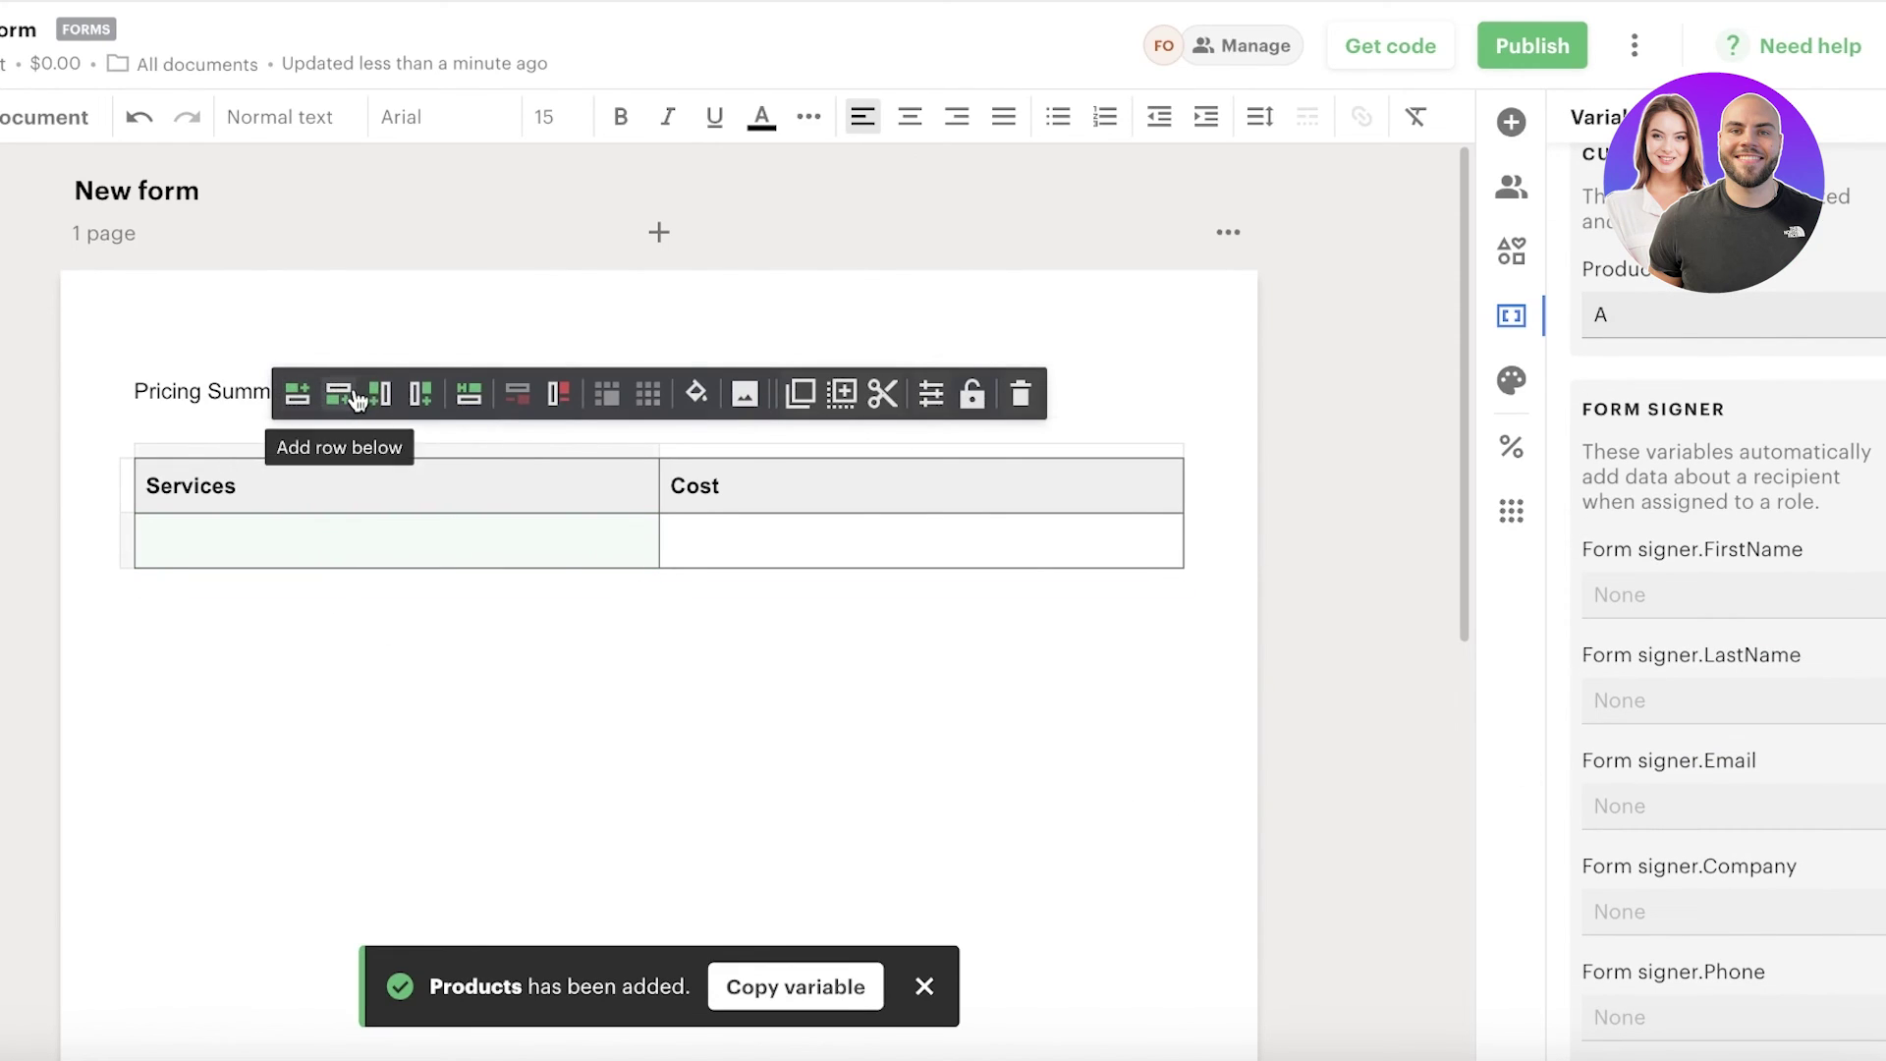
# - Add three empty rows beneath the first data row of the Services/Cost table
pyautogui.click(458, 397)
pyautogui.click(457, 397)
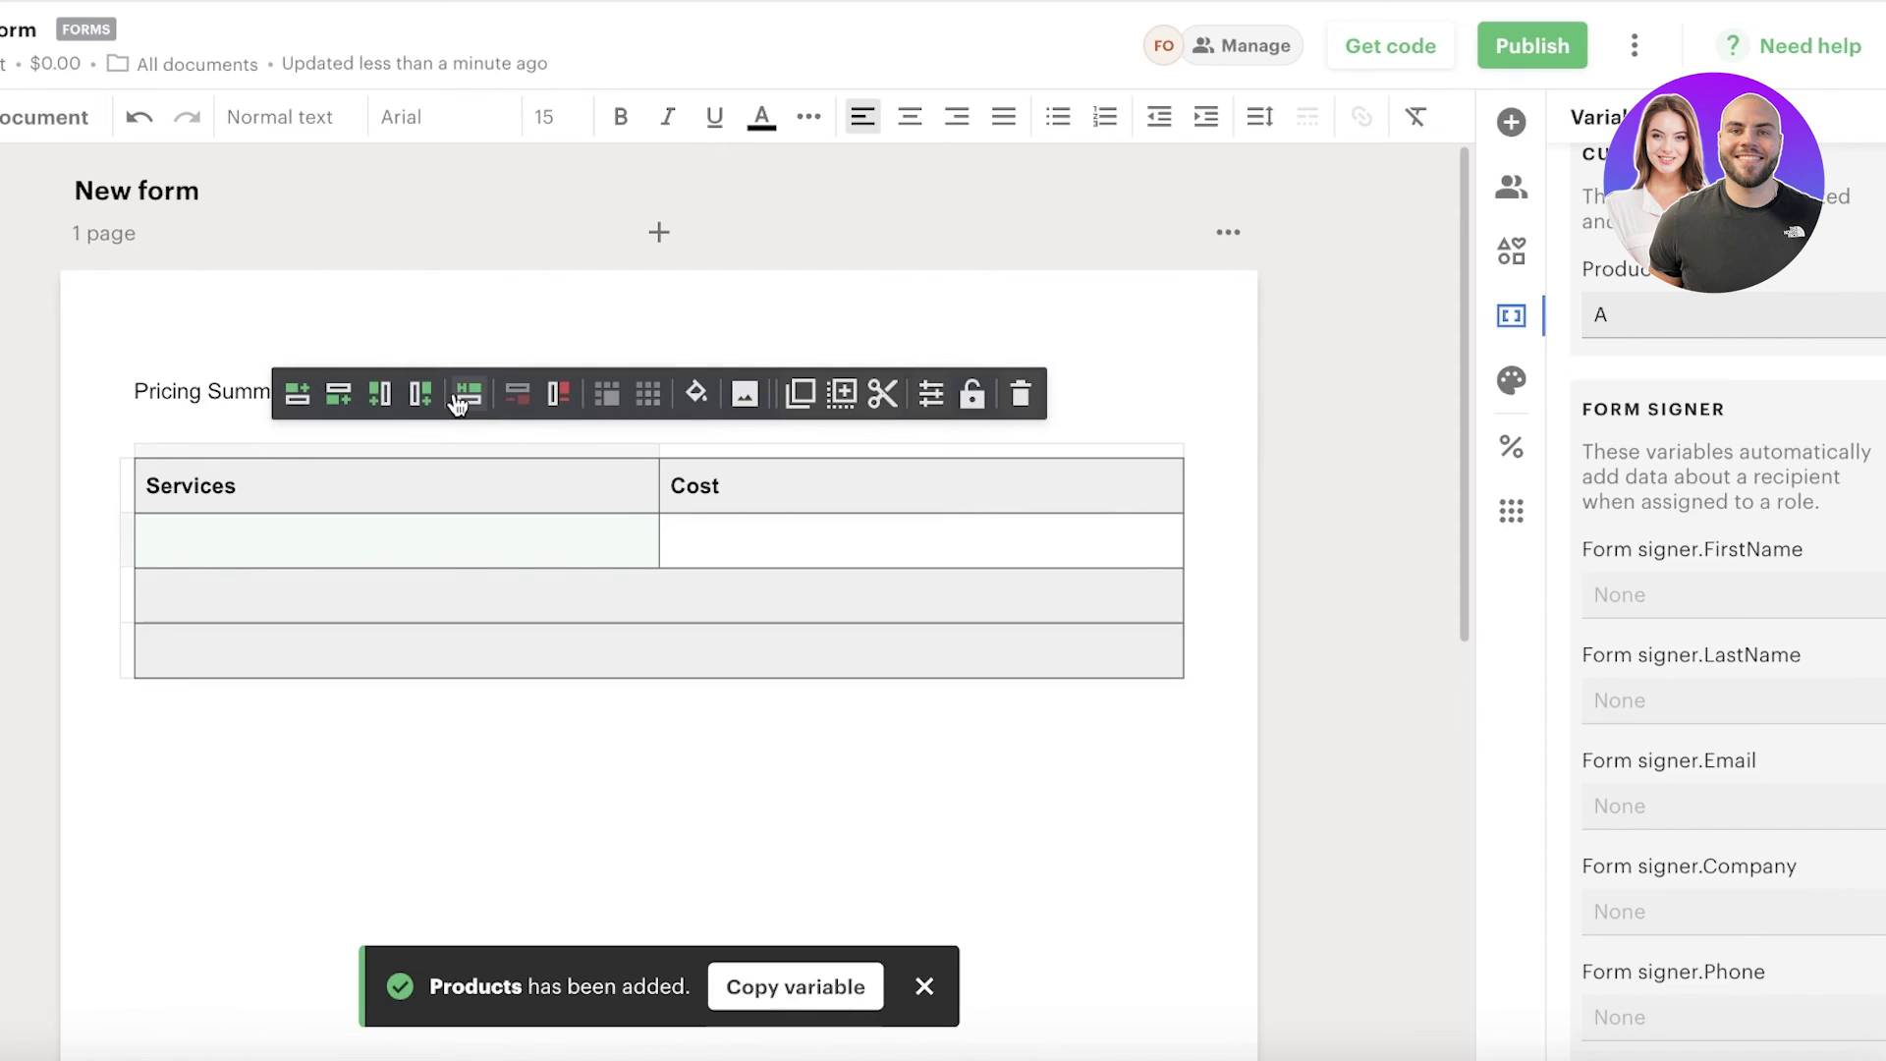
pyautogui.click(458, 397)
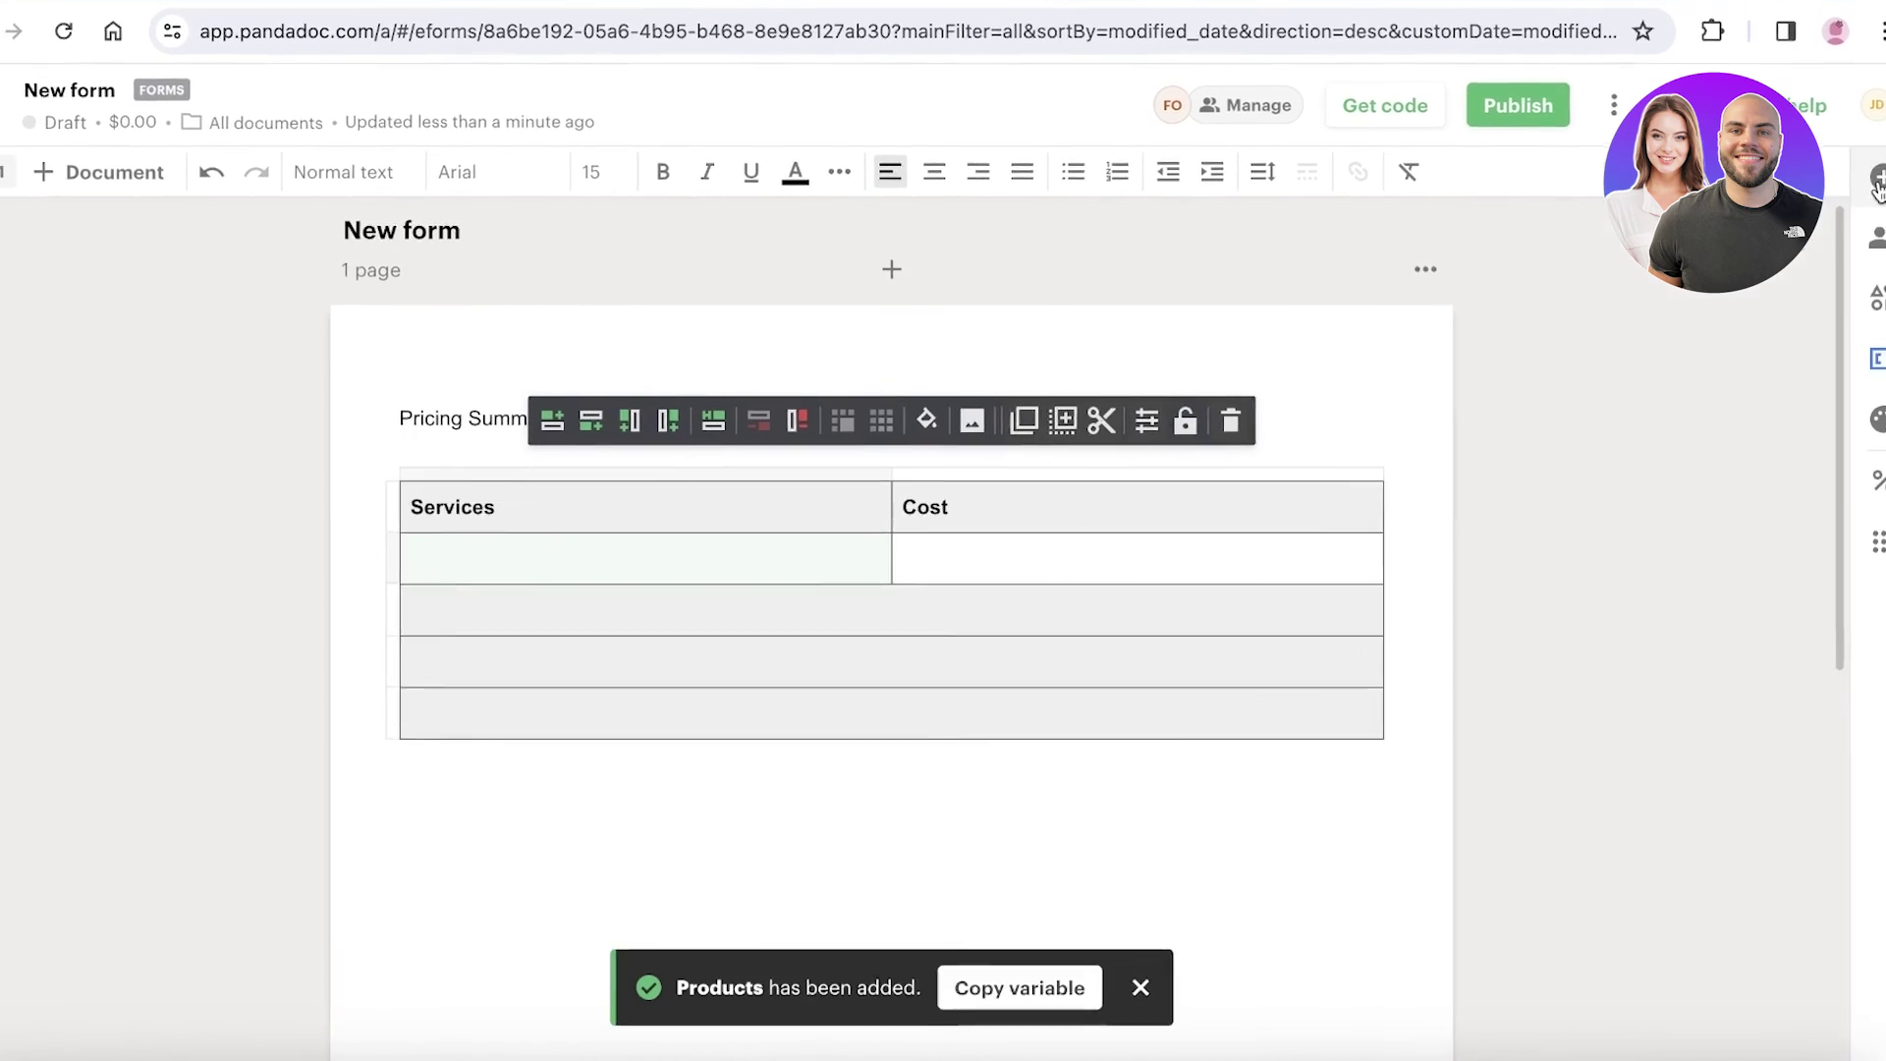
# - Go back to the Home dashboard from the main navigation menu
pyautogui.click(11, 122)
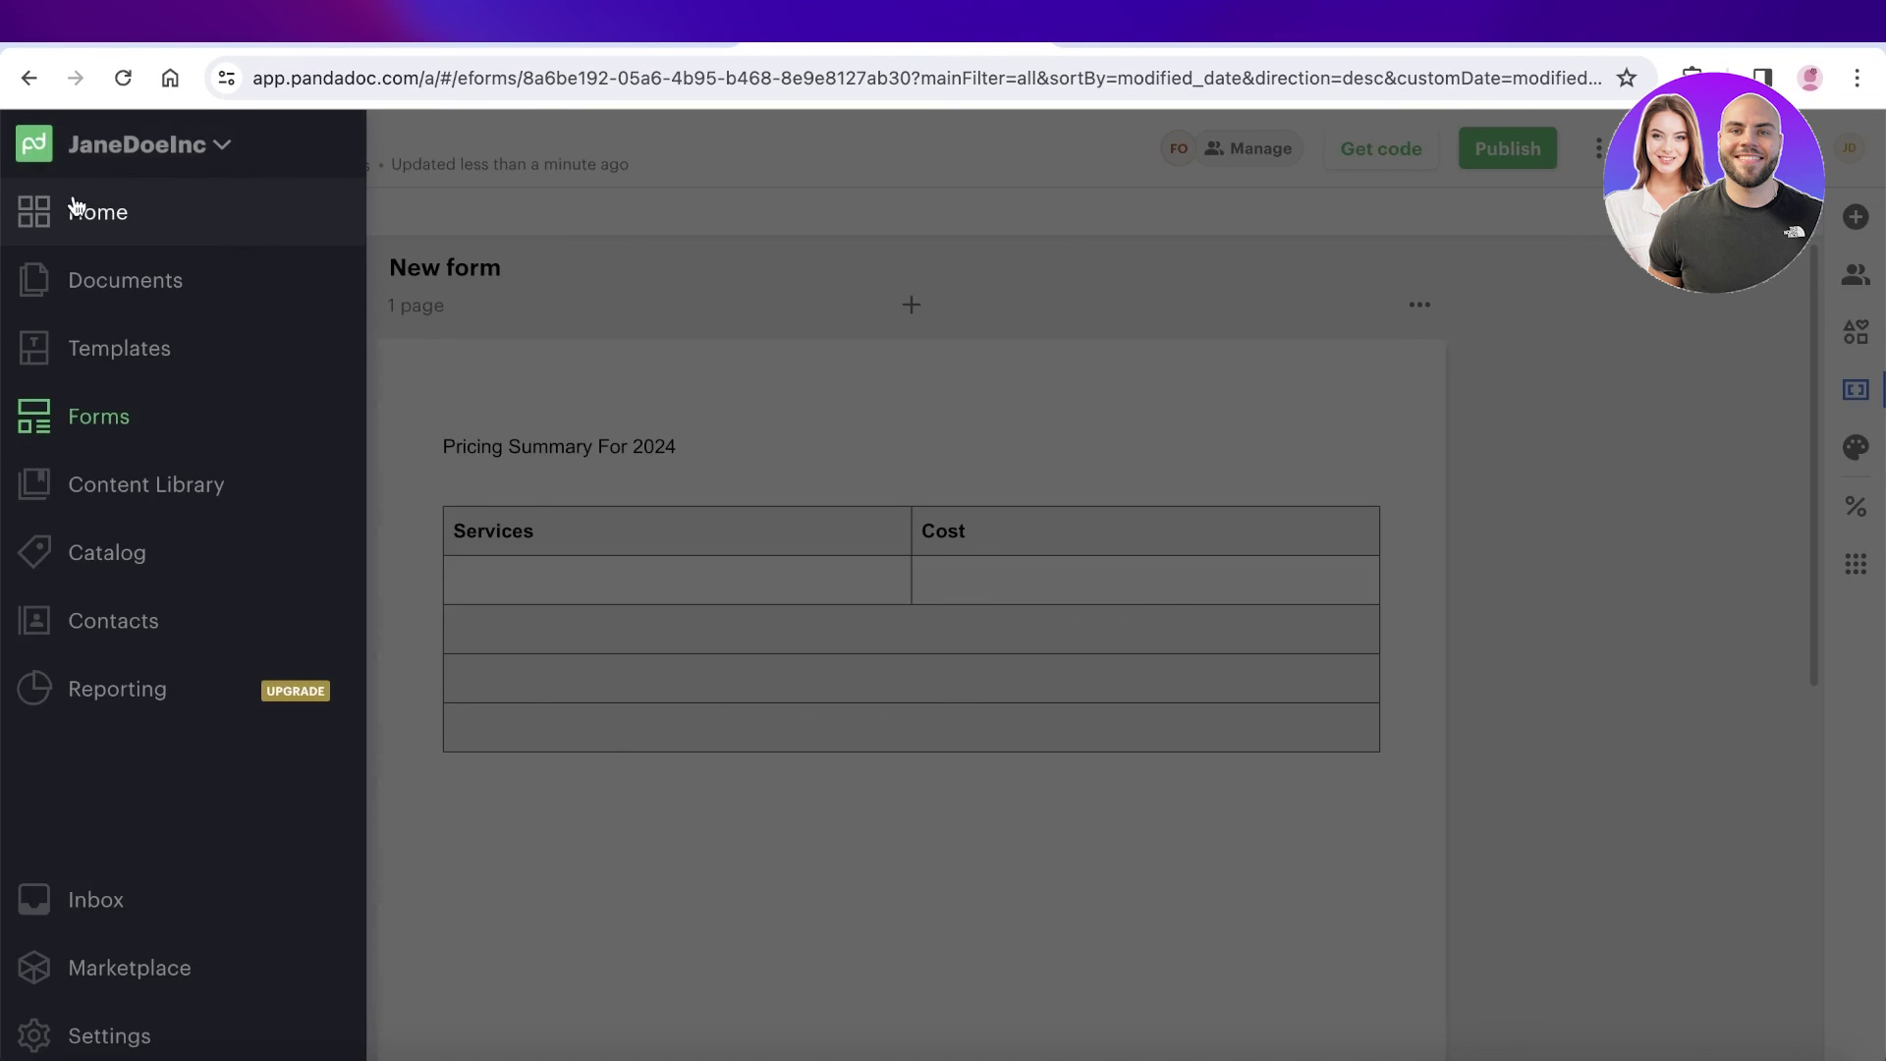
pyautogui.click(77, 209)
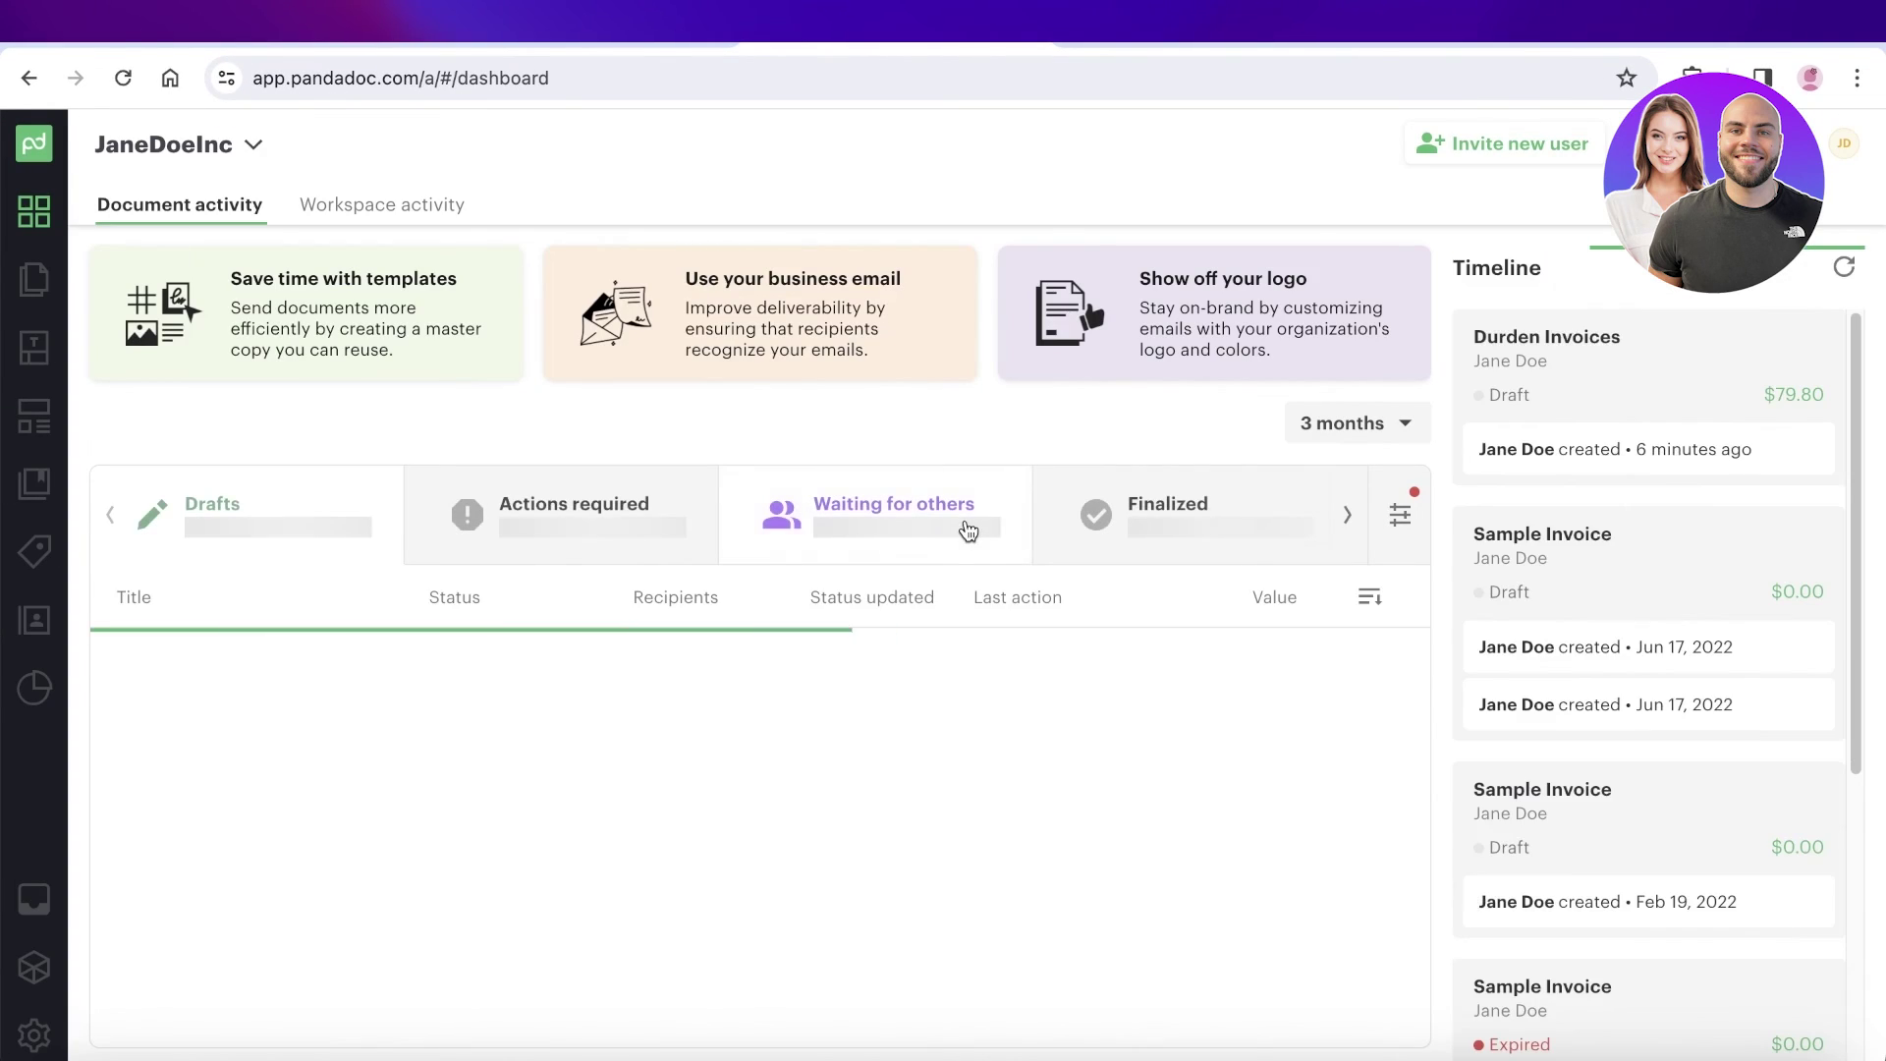